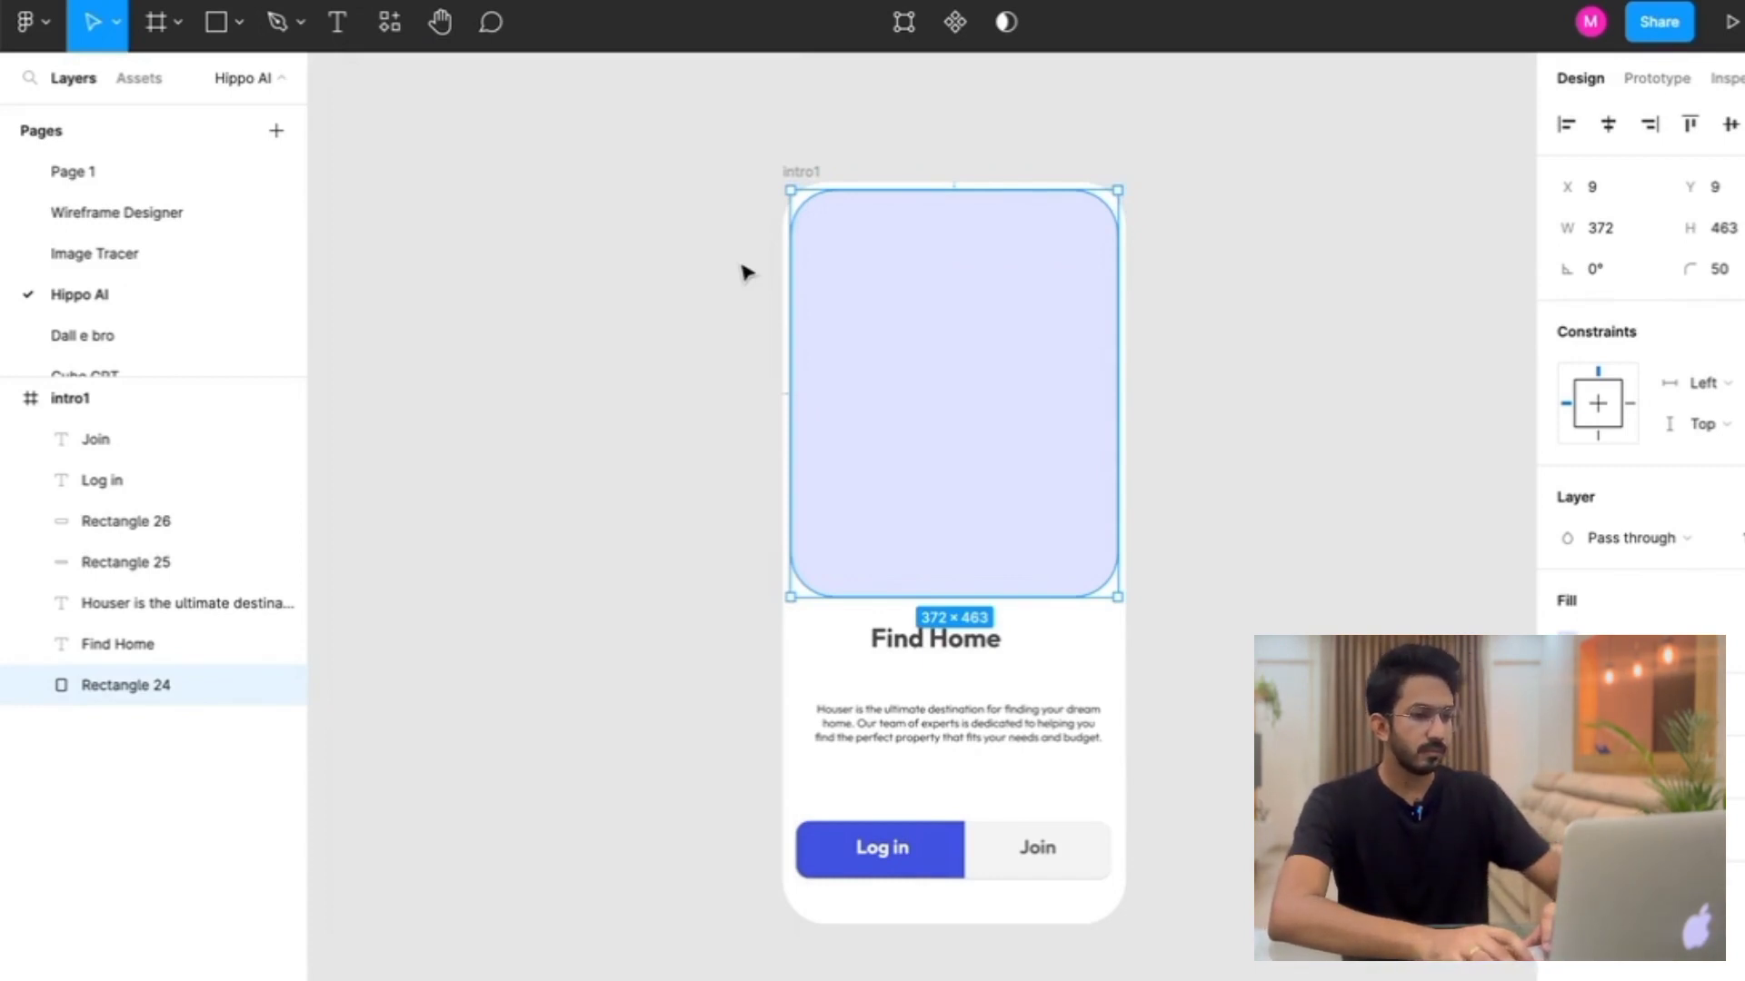
Run the Hippo AI plugin on the selected placeholder rectangle, move its window aside and look through the available illustration styles
{"action": "key", "text": "super+alt+p"}
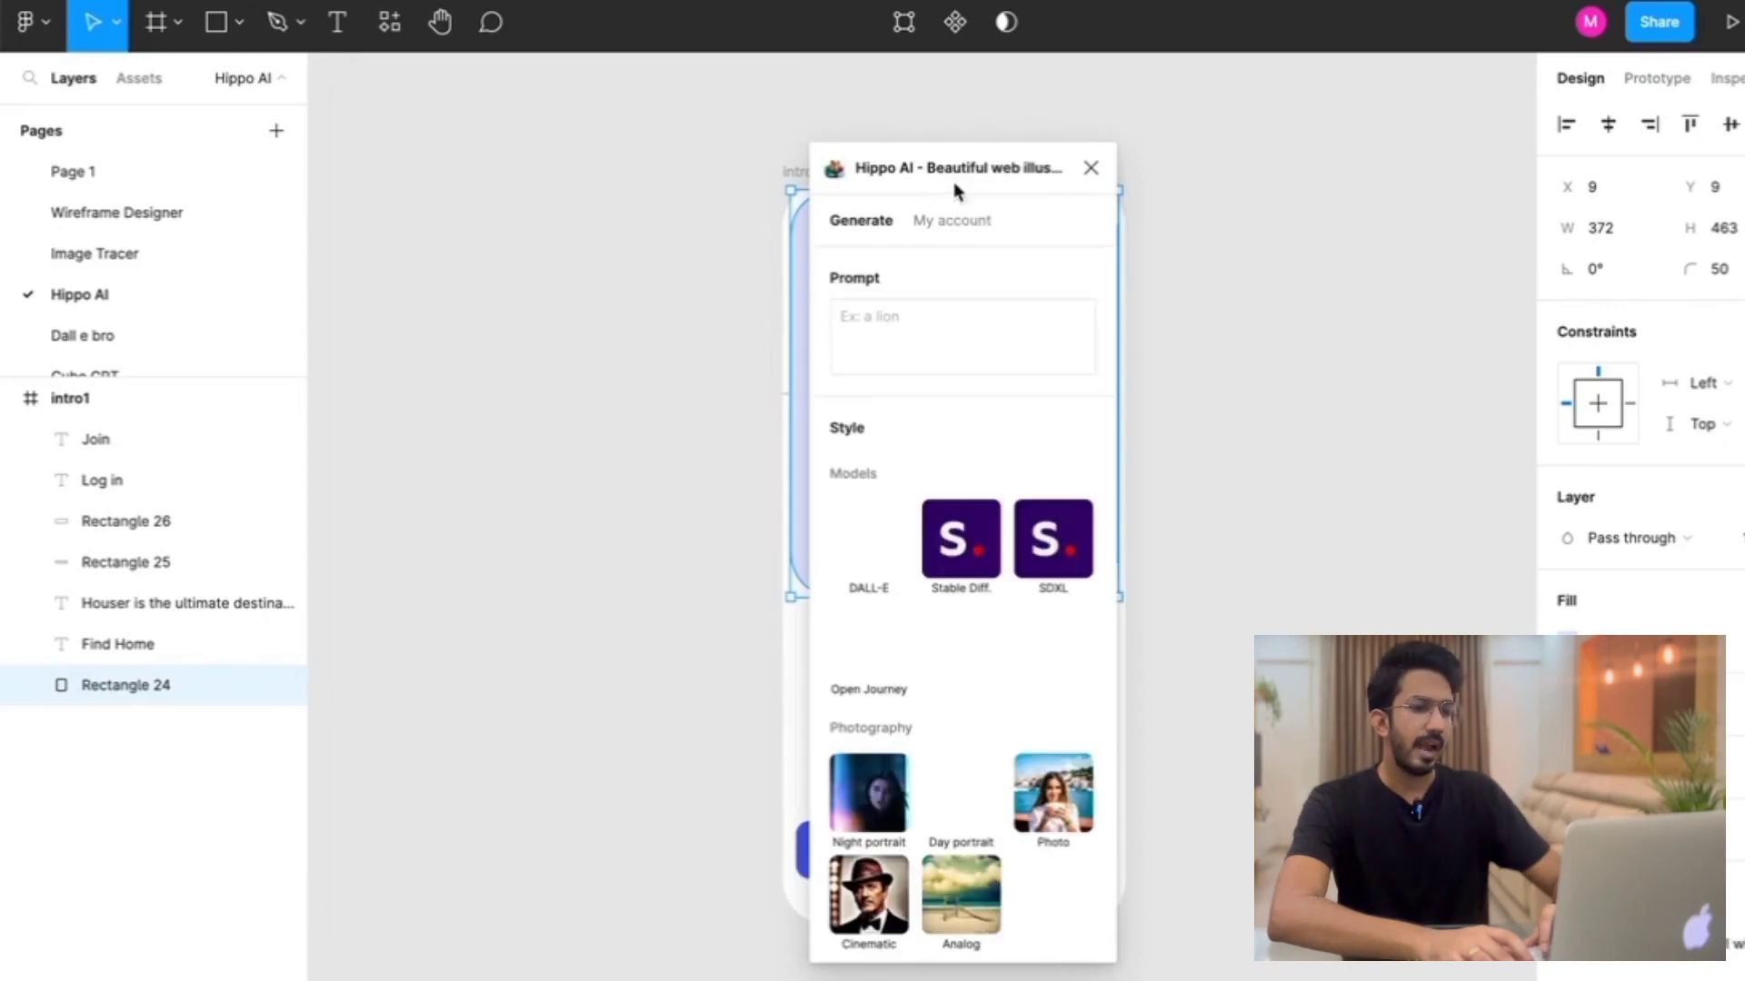
{"action": "left_click_drag", "start_coordinate": [986, 180], "coordinate": [666, 180]}
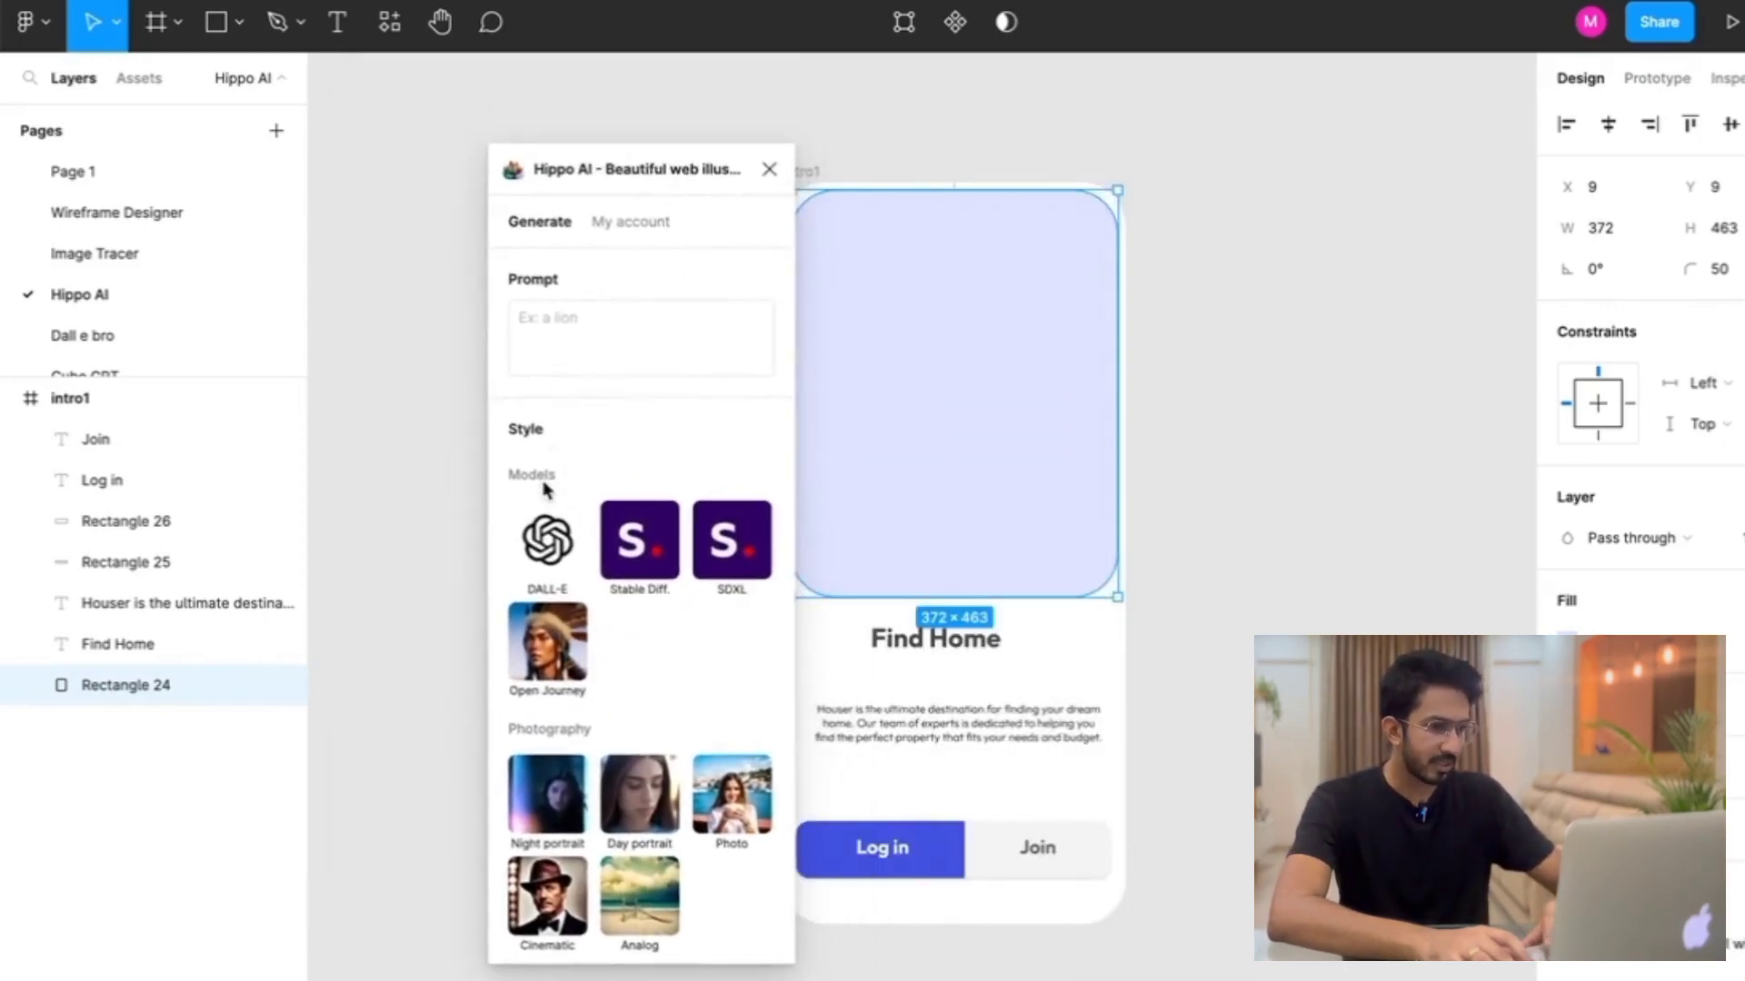
{"action": "scroll", "coordinate": [544, 486], "scroll_direction": "down", "scroll_amount": 3}
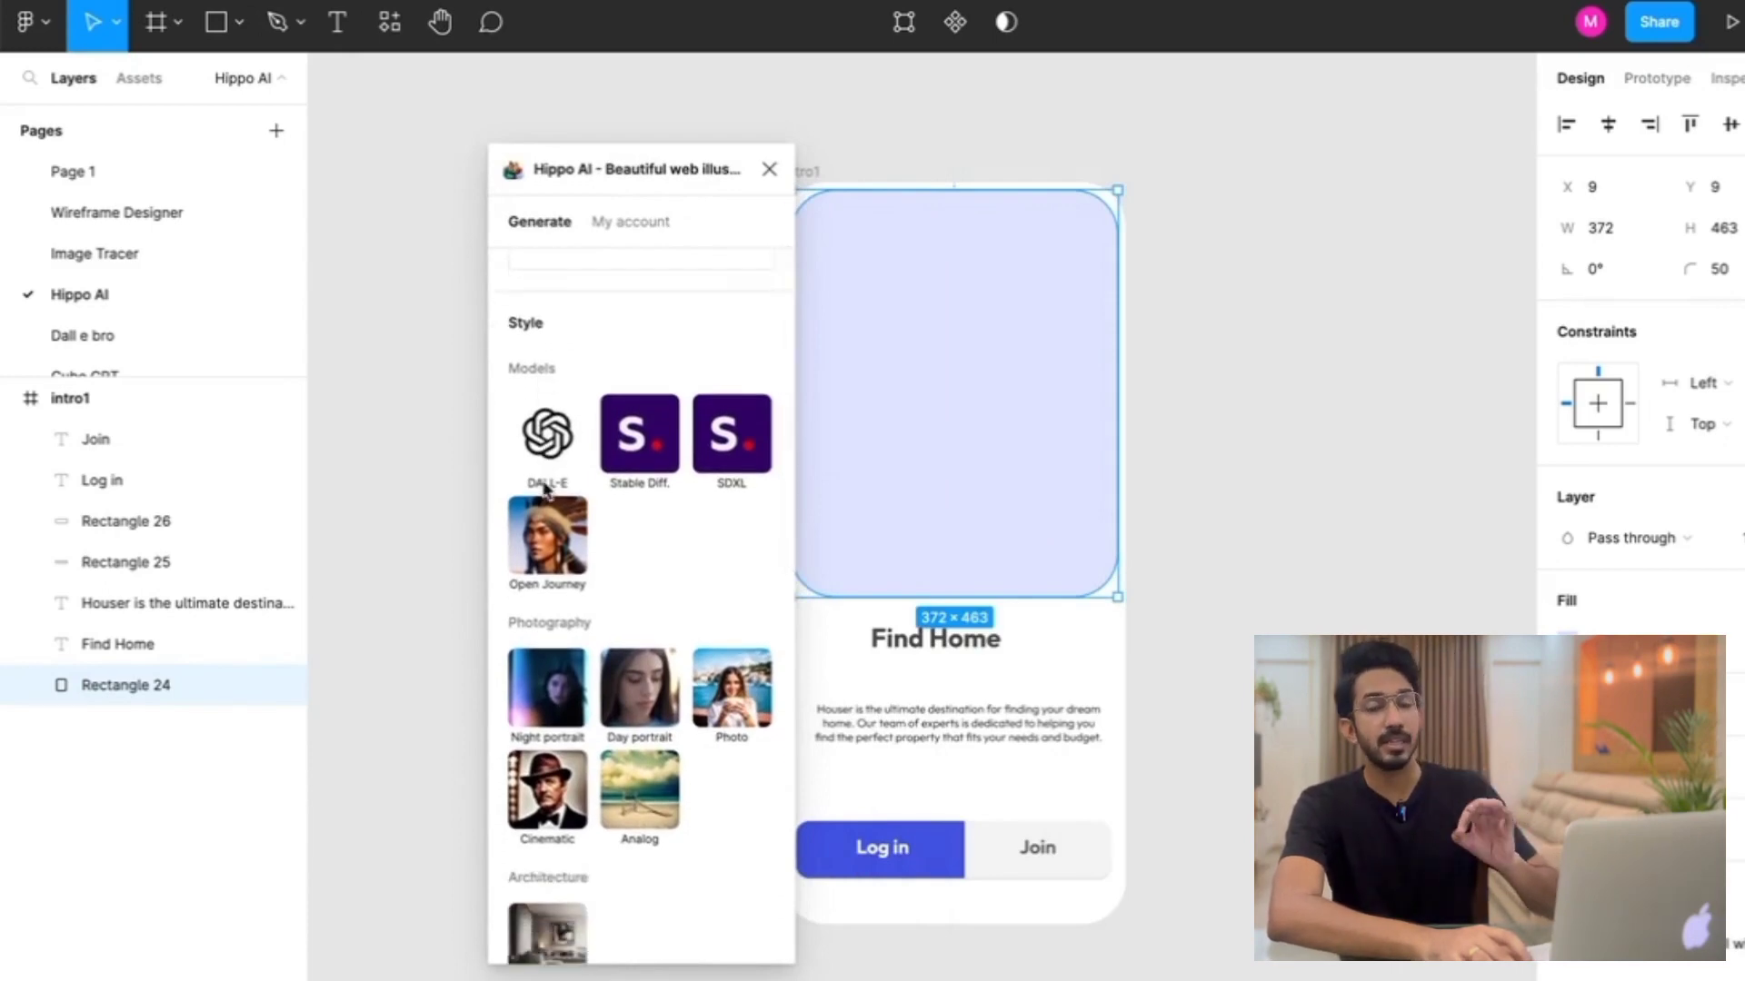
{"action": "scroll", "coordinate": [546, 488], "scroll_direction": "down", "scroll_amount": 1}
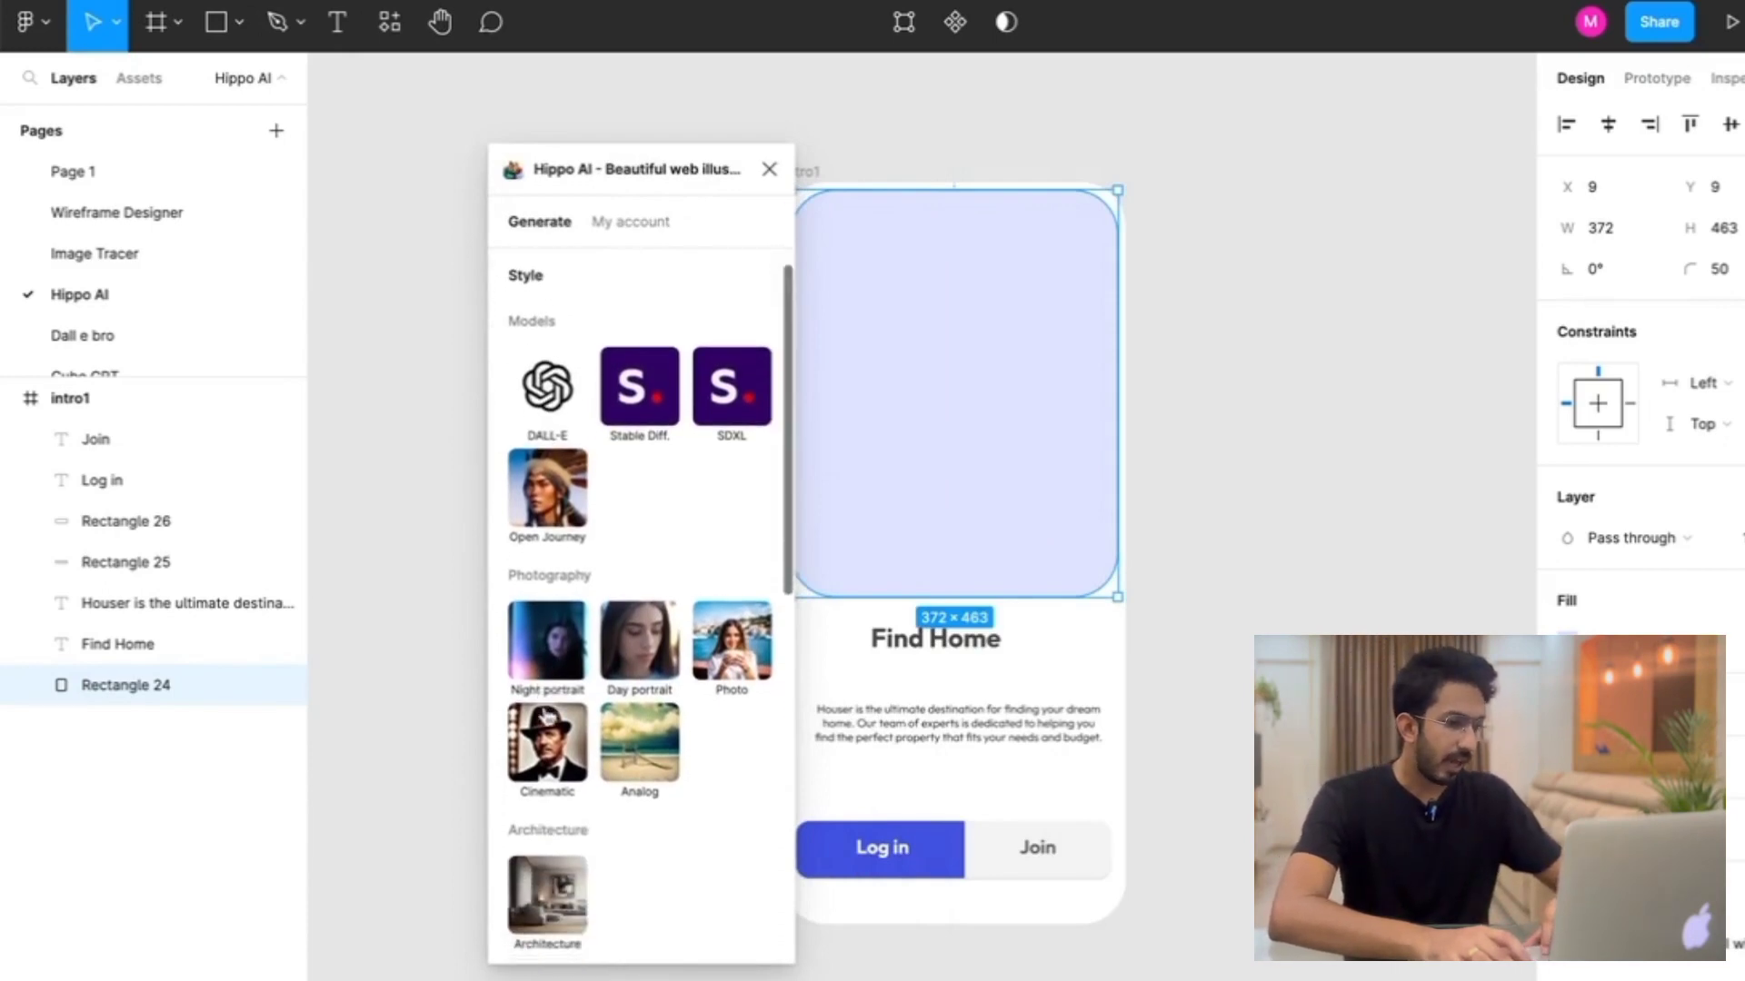
{"action": "scroll", "coordinate": [565, 389], "scroll_direction": "down", "scroll_amount": 12}
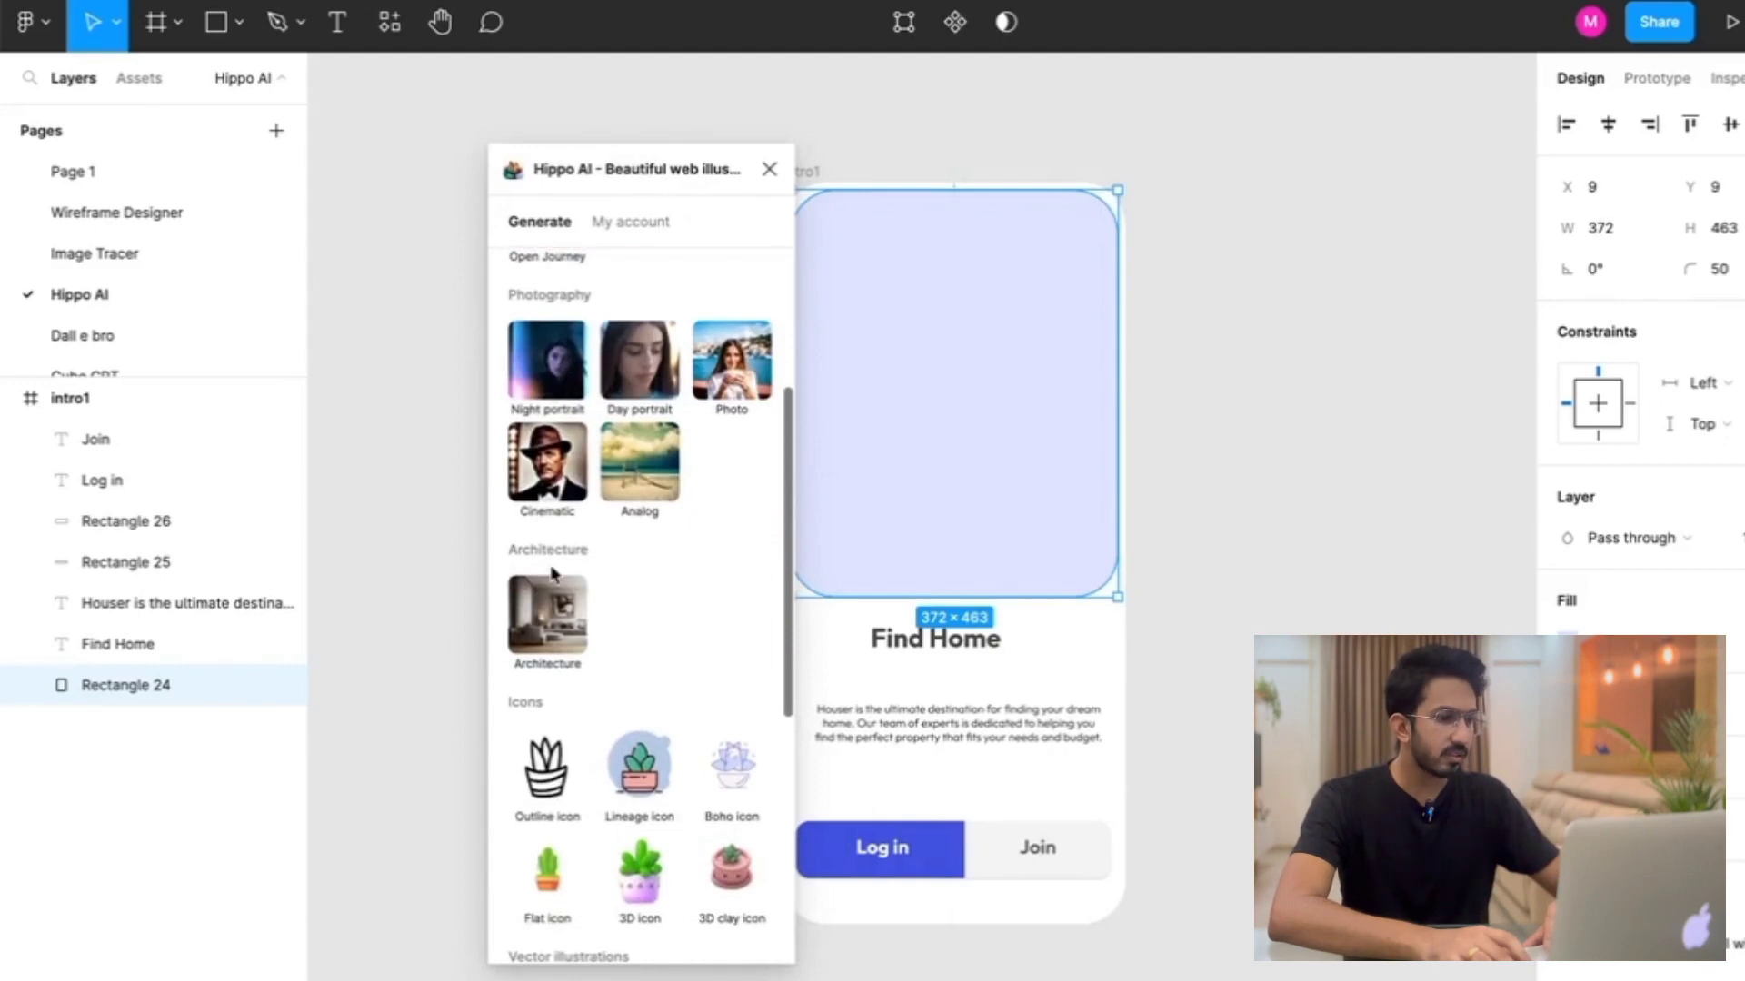
{"action": "scroll", "coordinate": [543, 481], "scroll_direction": "down", "scroll_amount": 5}
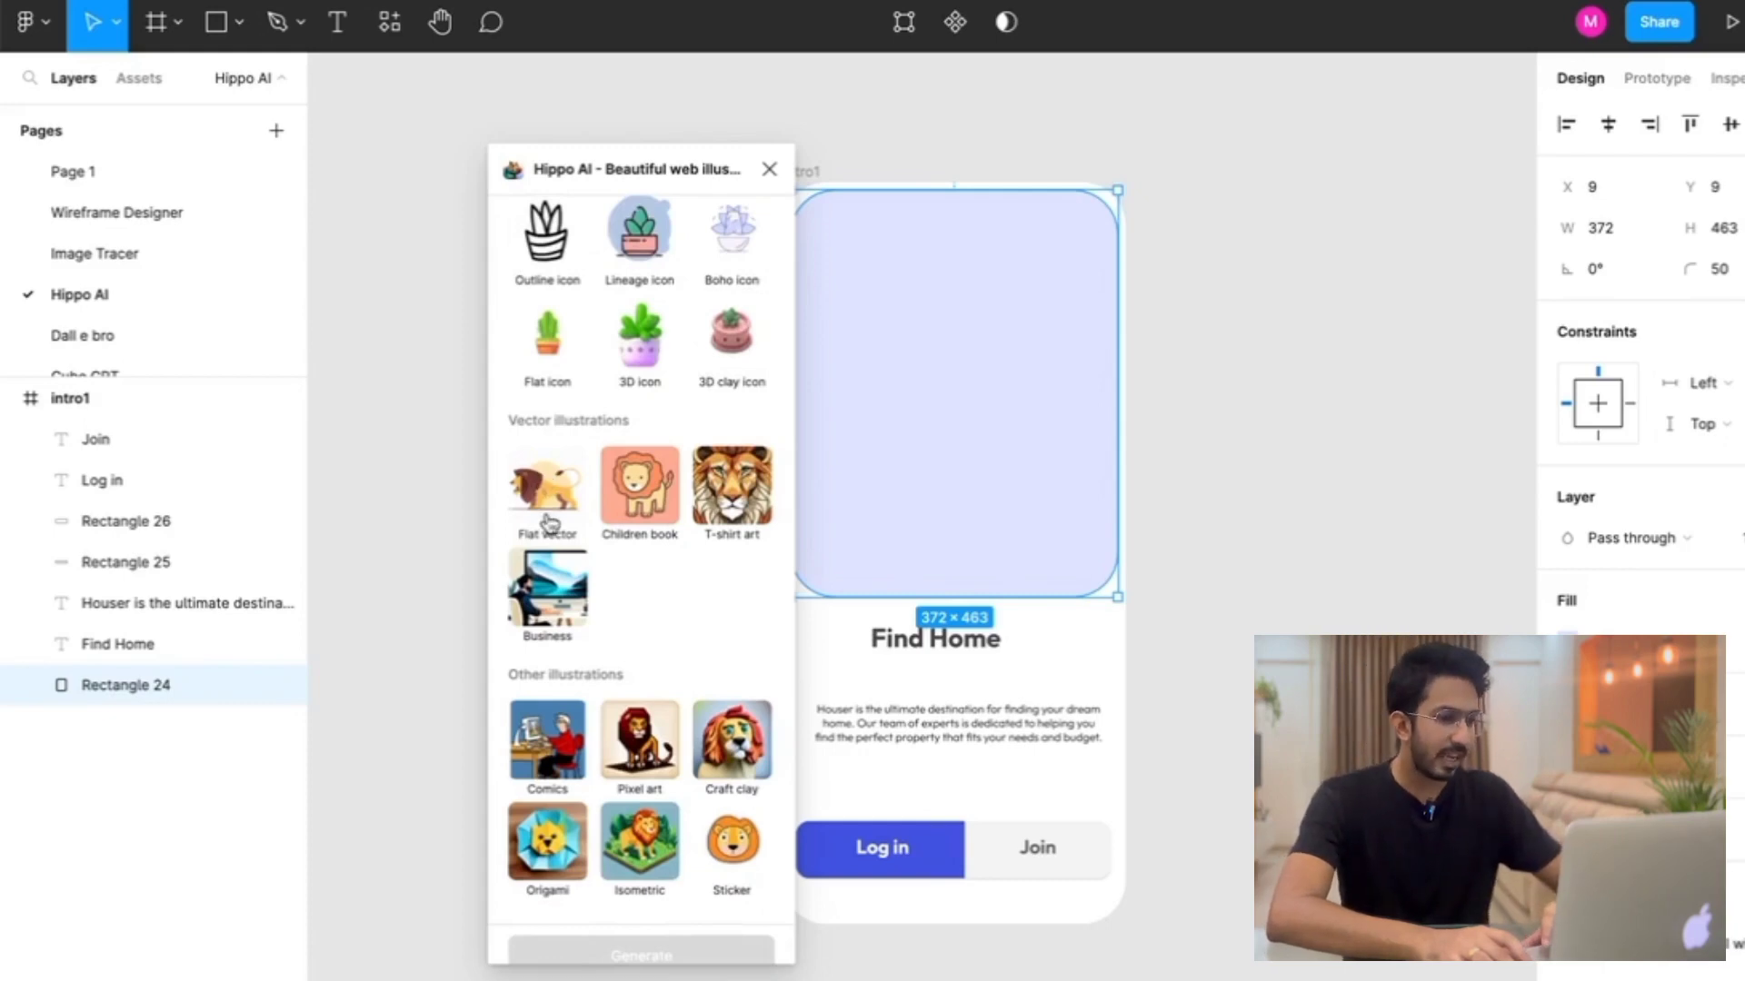
{"action": "scroll", "coordinate": [535, 484], "scroll_direction": "up", "scroll_amount": 10}
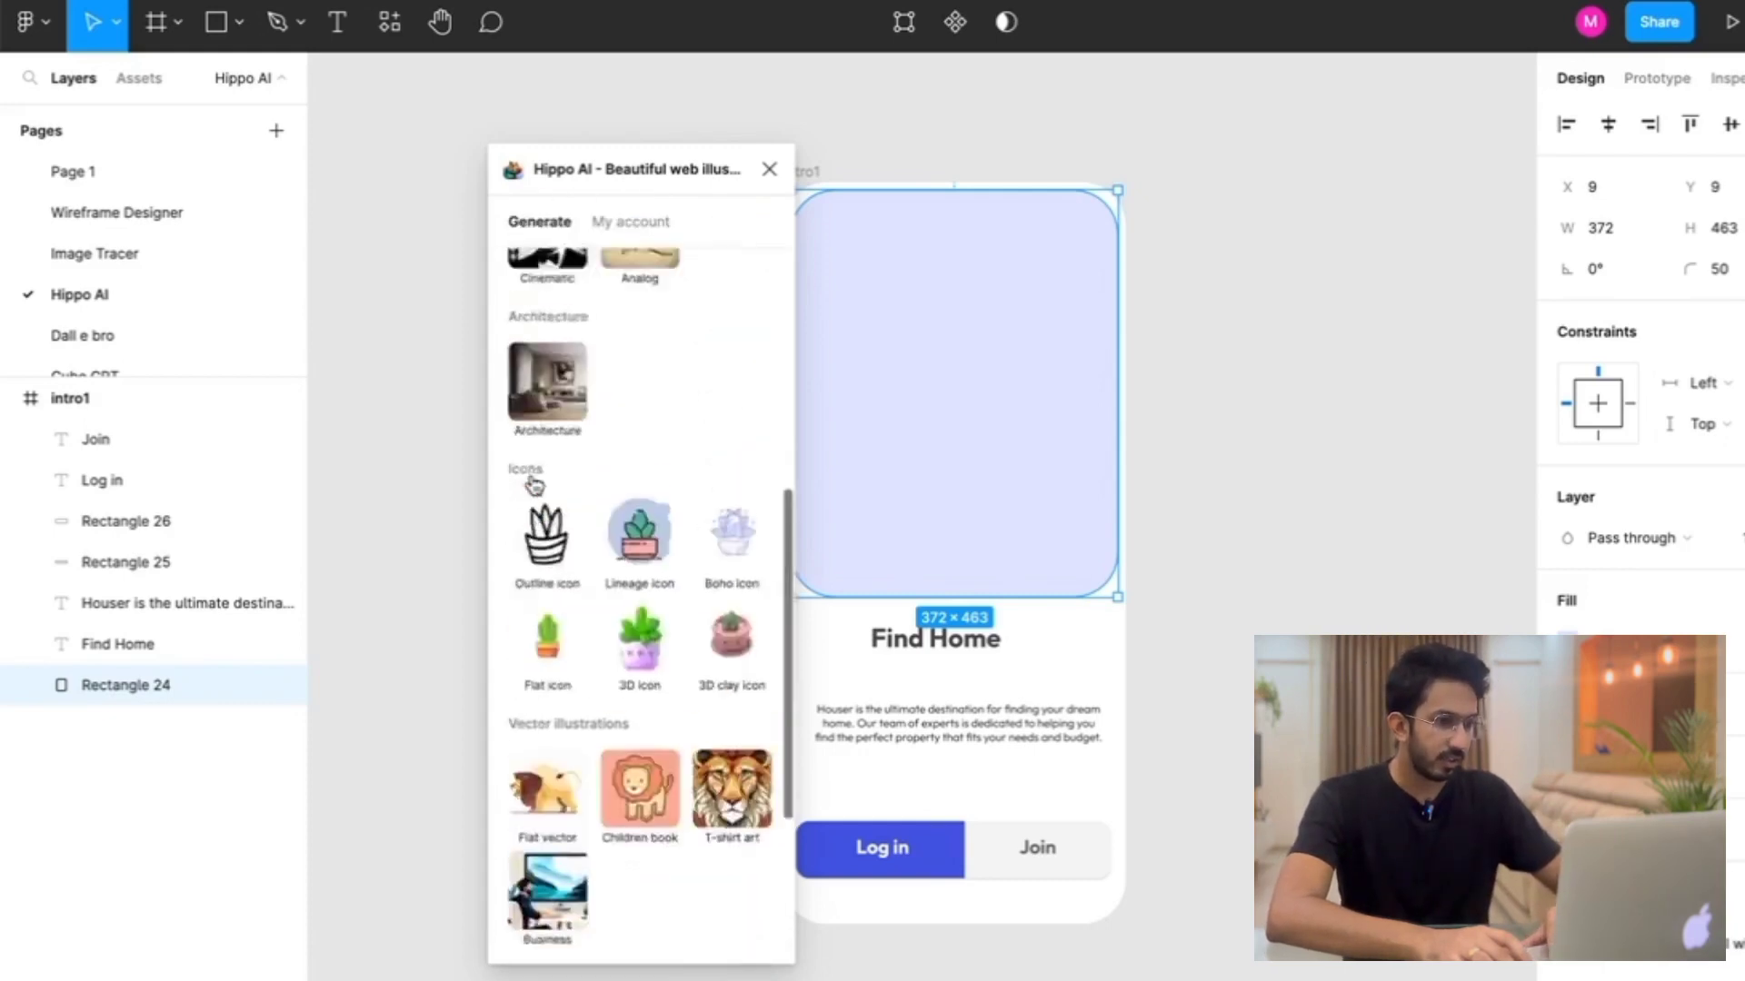
Enter the generation prompt "illustration for a house buying app"
{"action": "left_click", "coordinate": [544, 319]}
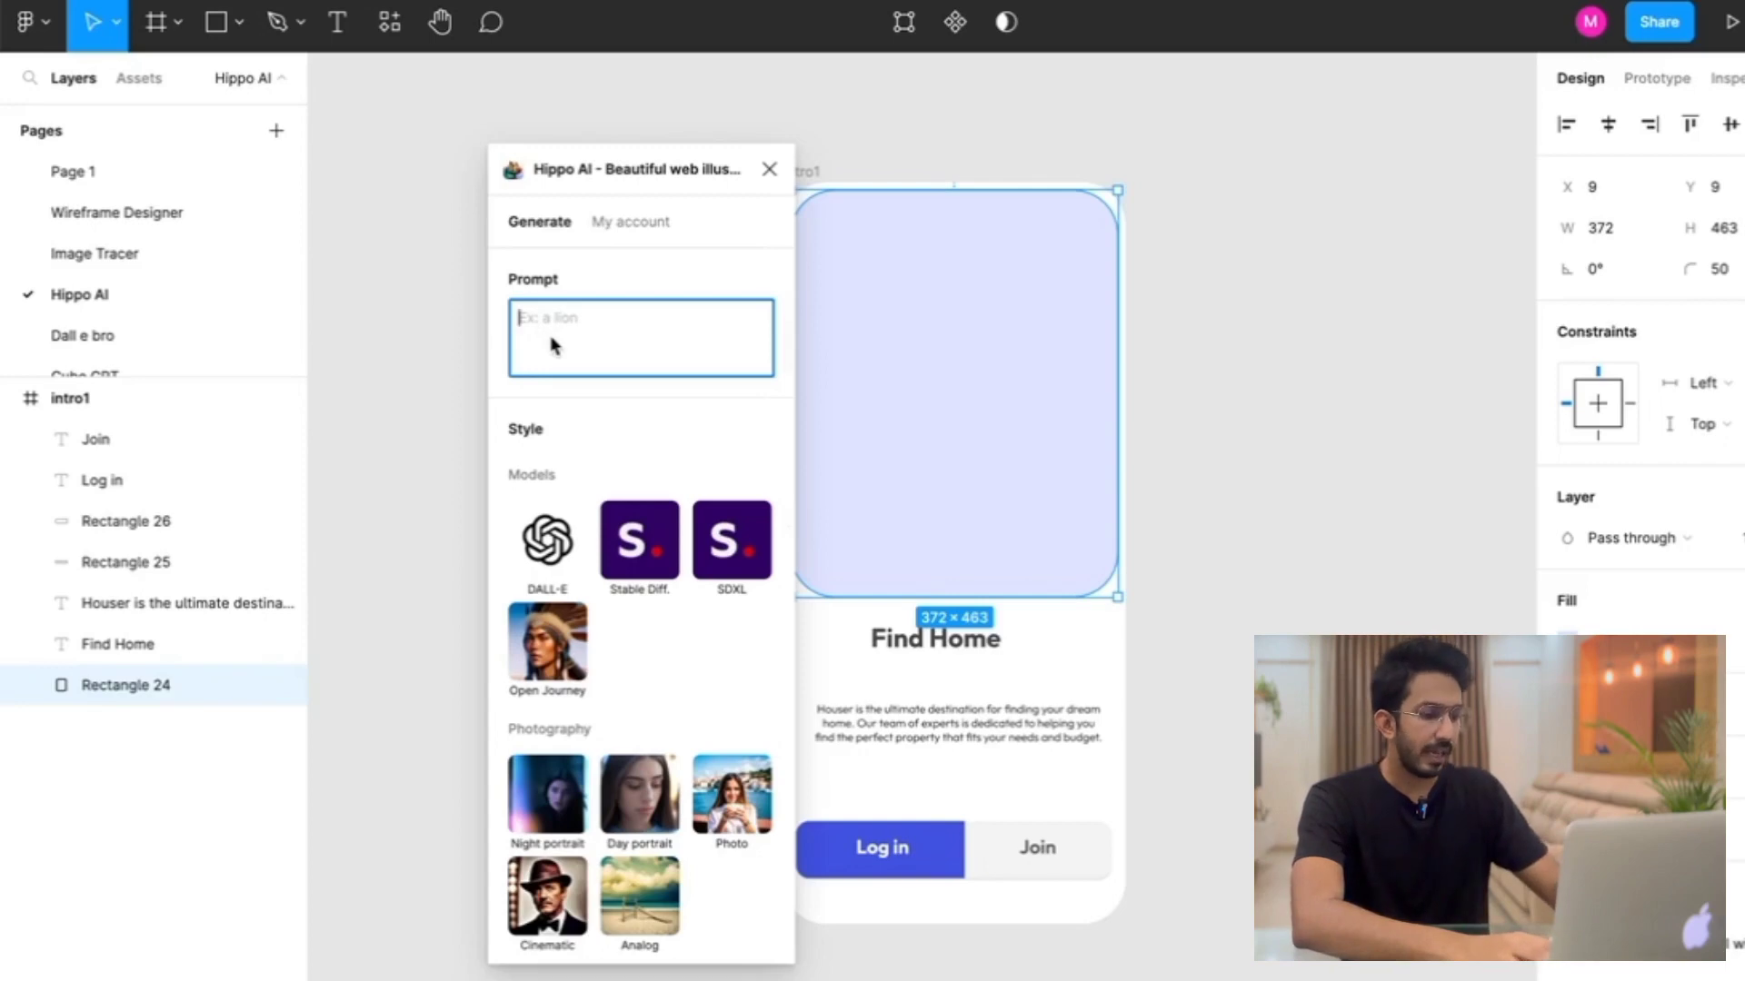
{"action": "type", "text": "i"}
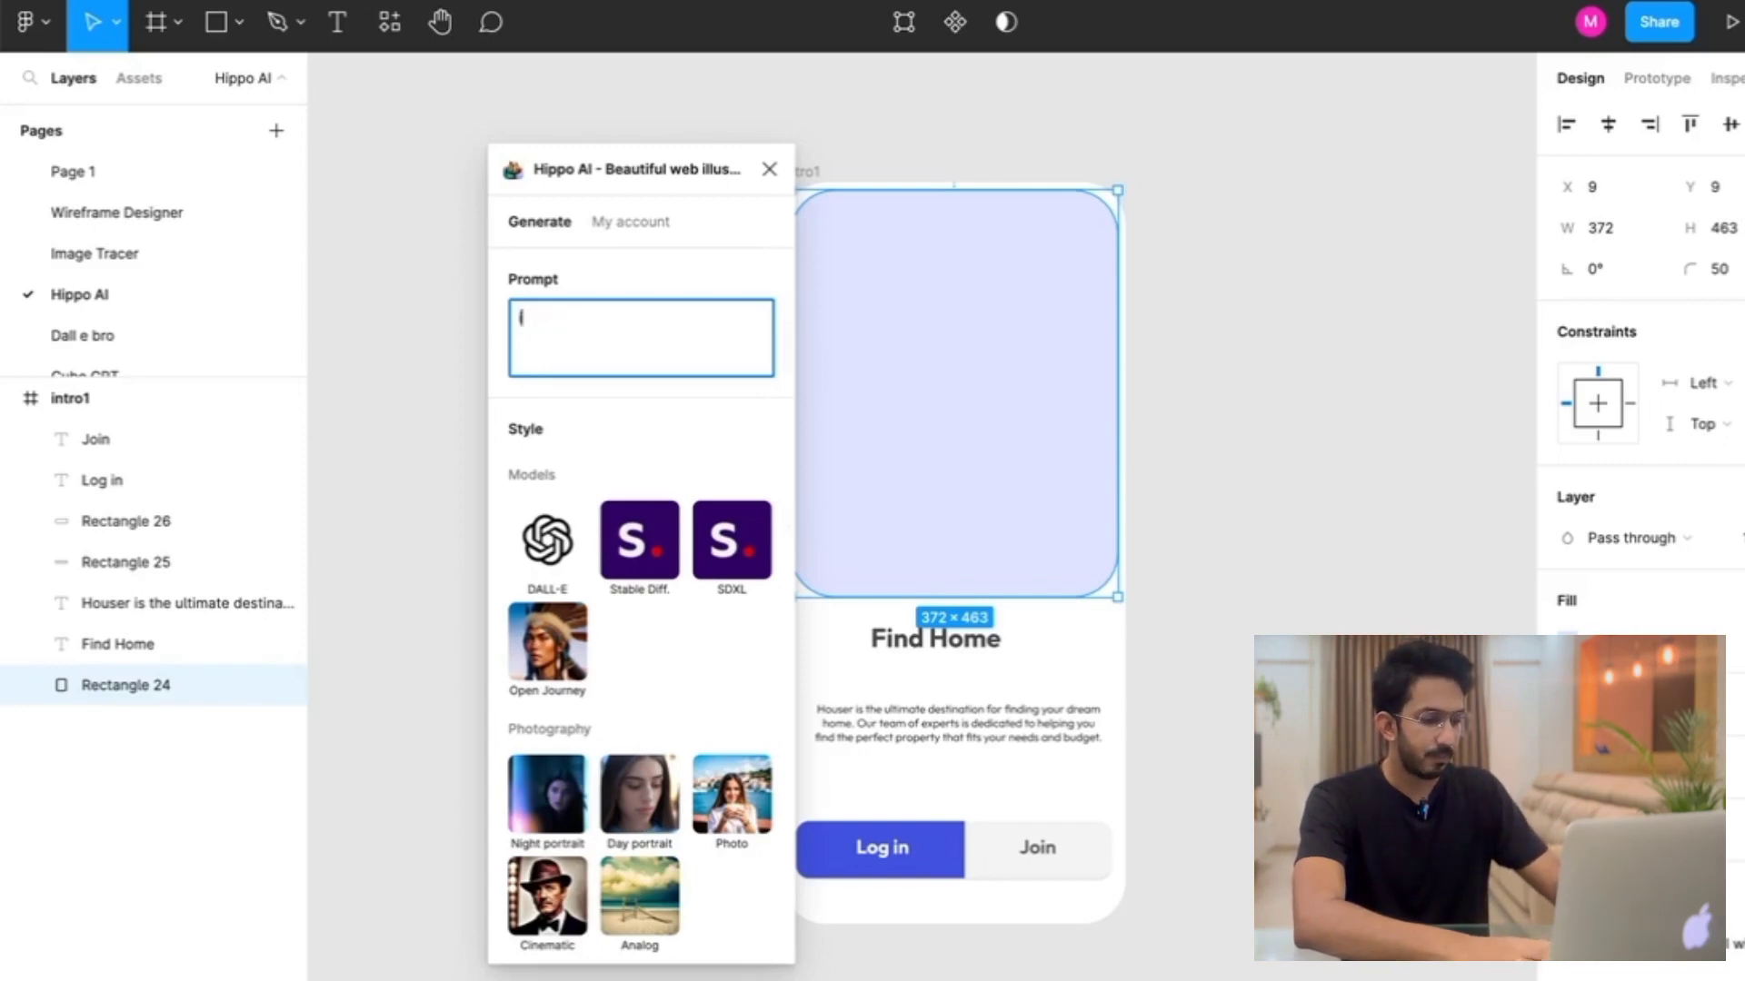
{"action": "type", "text": "llustration ho"}
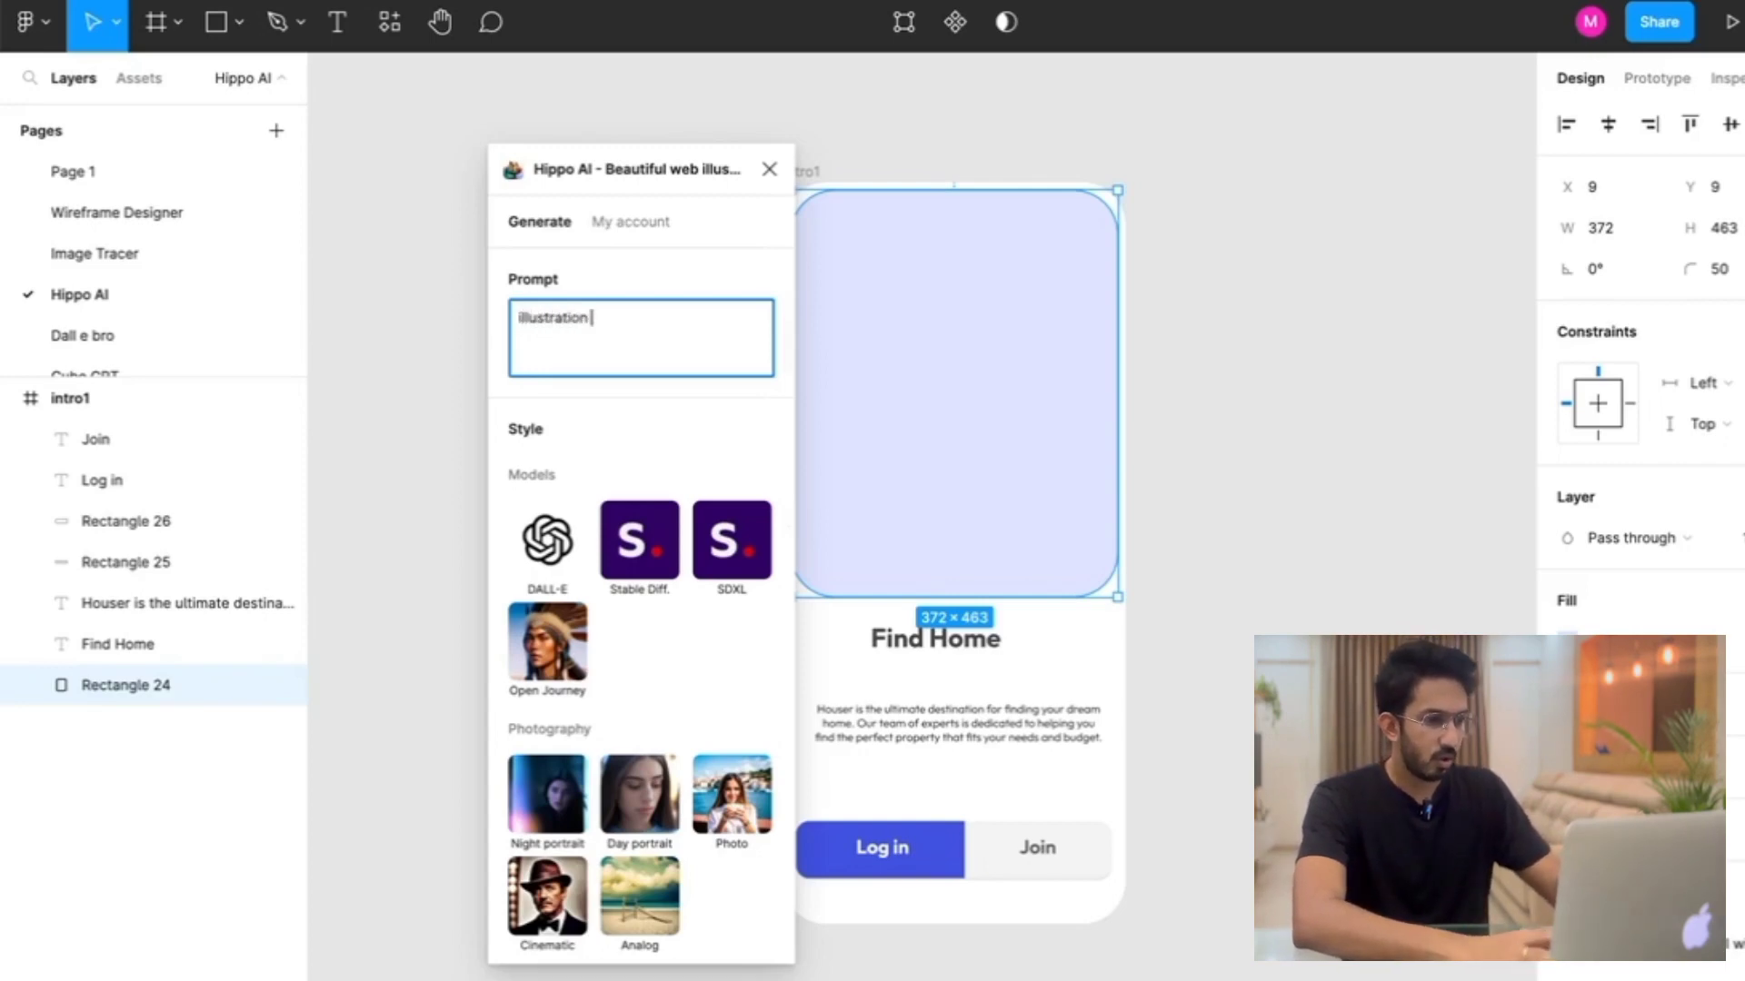
{"action": "key", "text": "BackSpace"}
{"action": "type", "text": "for a"}
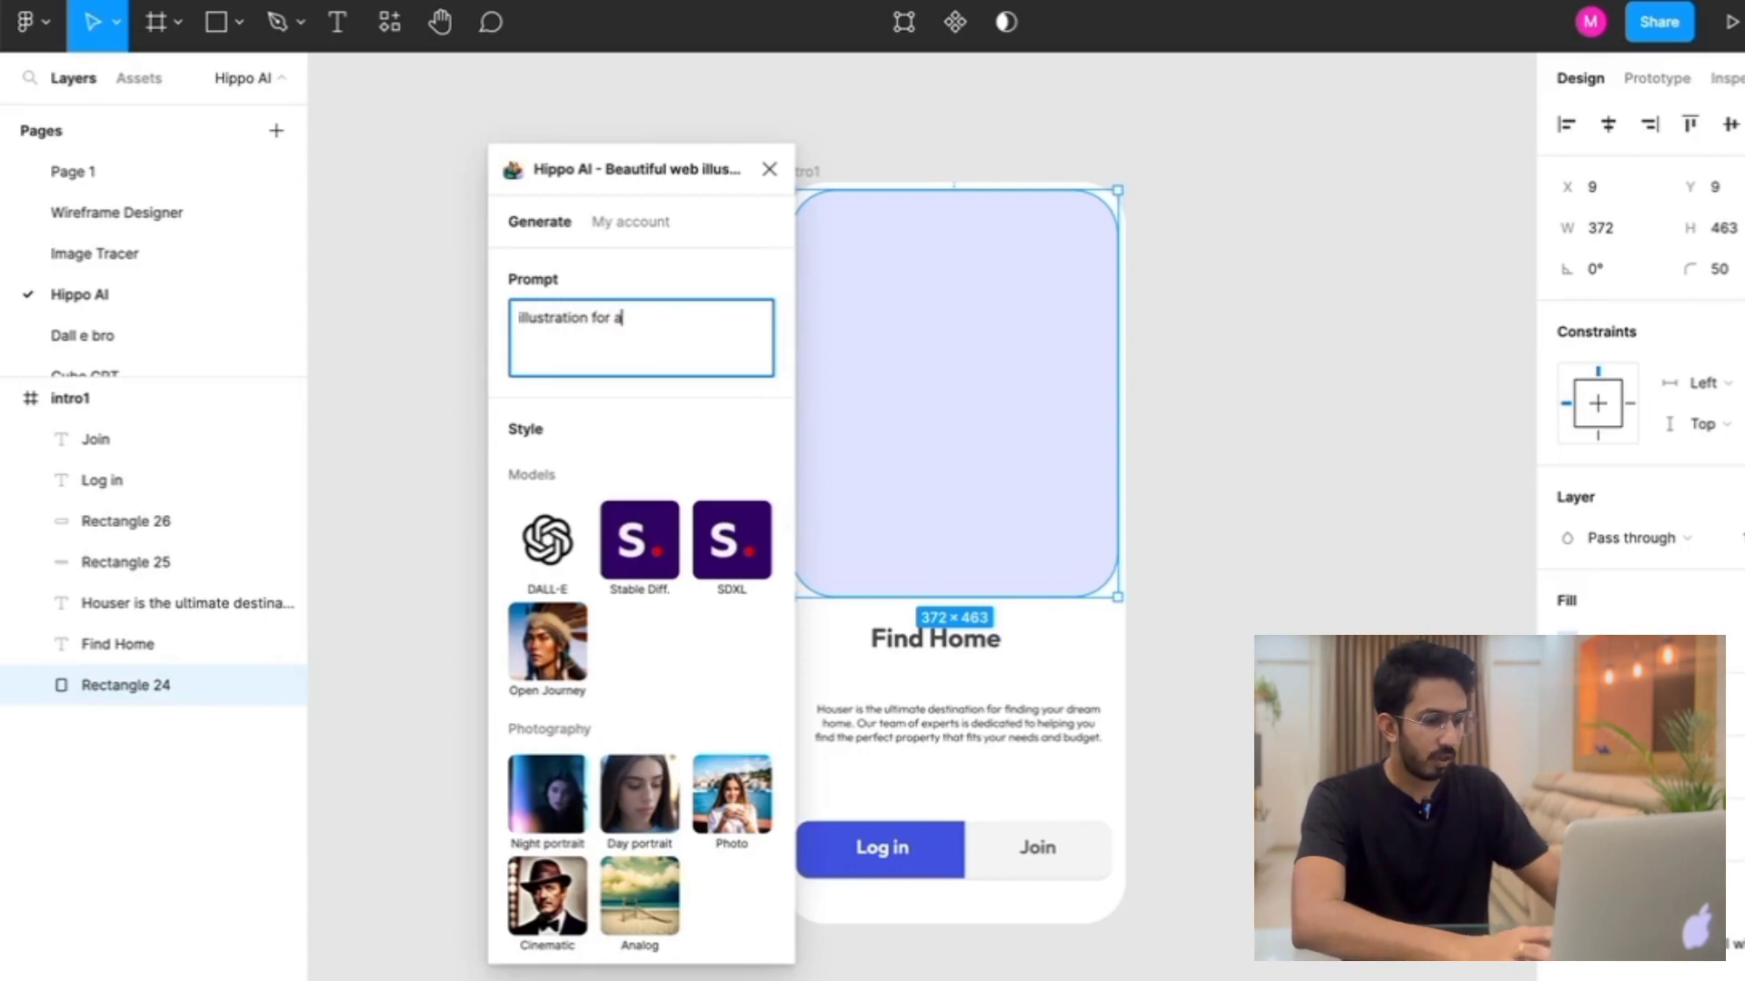
{"action": "type", "text": " house buying app"}
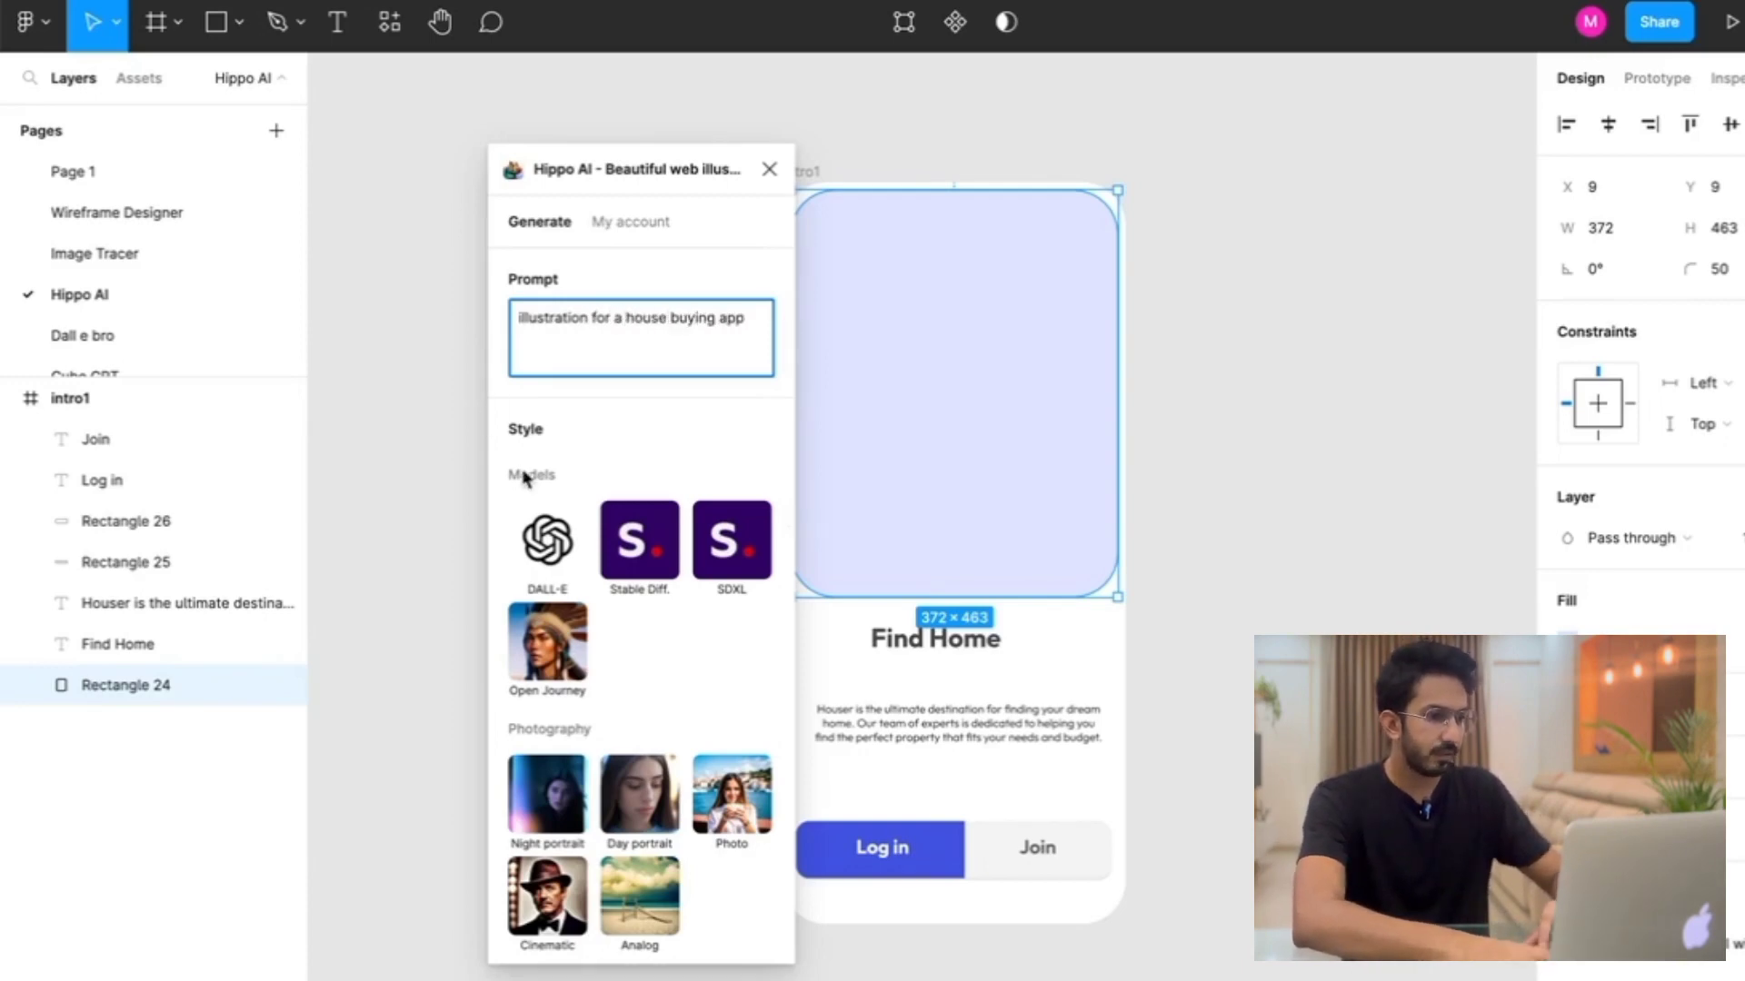
Choose the Flat vector style under Vector illustrations and generate the illustration
{"action": "scroll", "coordinate": [526, 509], "scroll_direction": "down", "scroll_amount": 5}
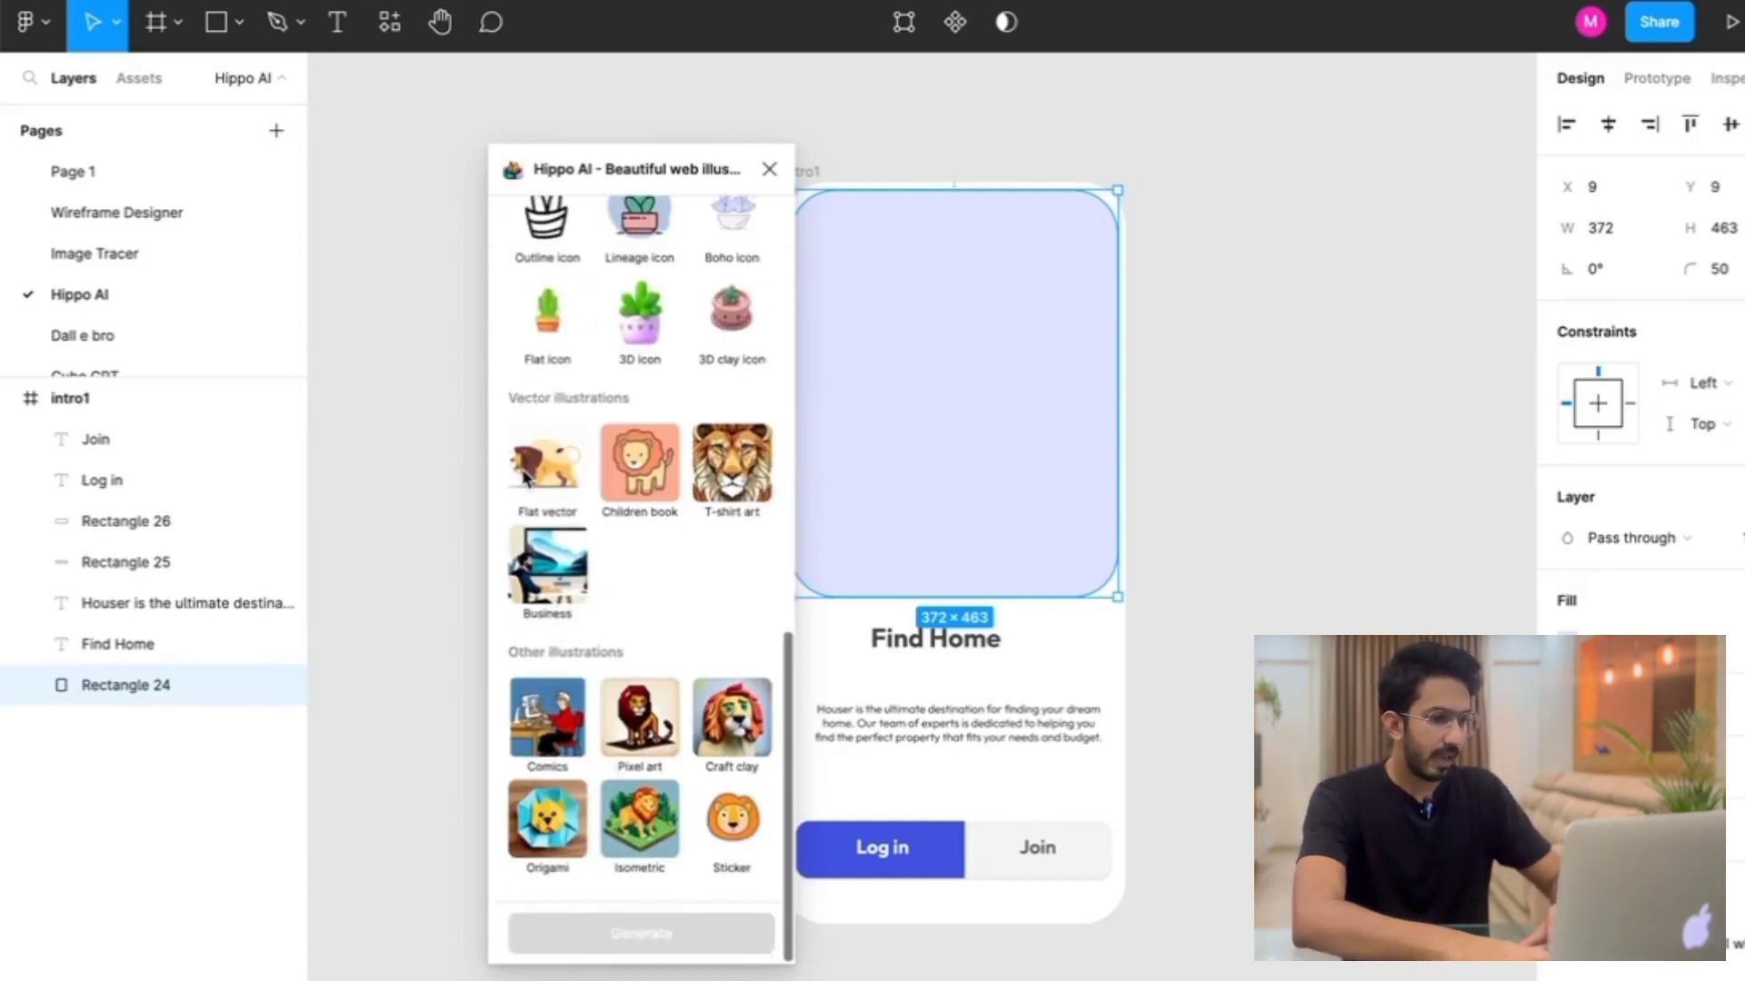
{"action": "scroll", "coordinate": [526, 509], "scroll_direction": "up", "scroll_amount": 1}
{"action": "left_click", "coordinate": [547, 551]}
{"action": "scroll", "coordinate": [547, 552], "scroll_direction": "down", "scroll_amount": 1}
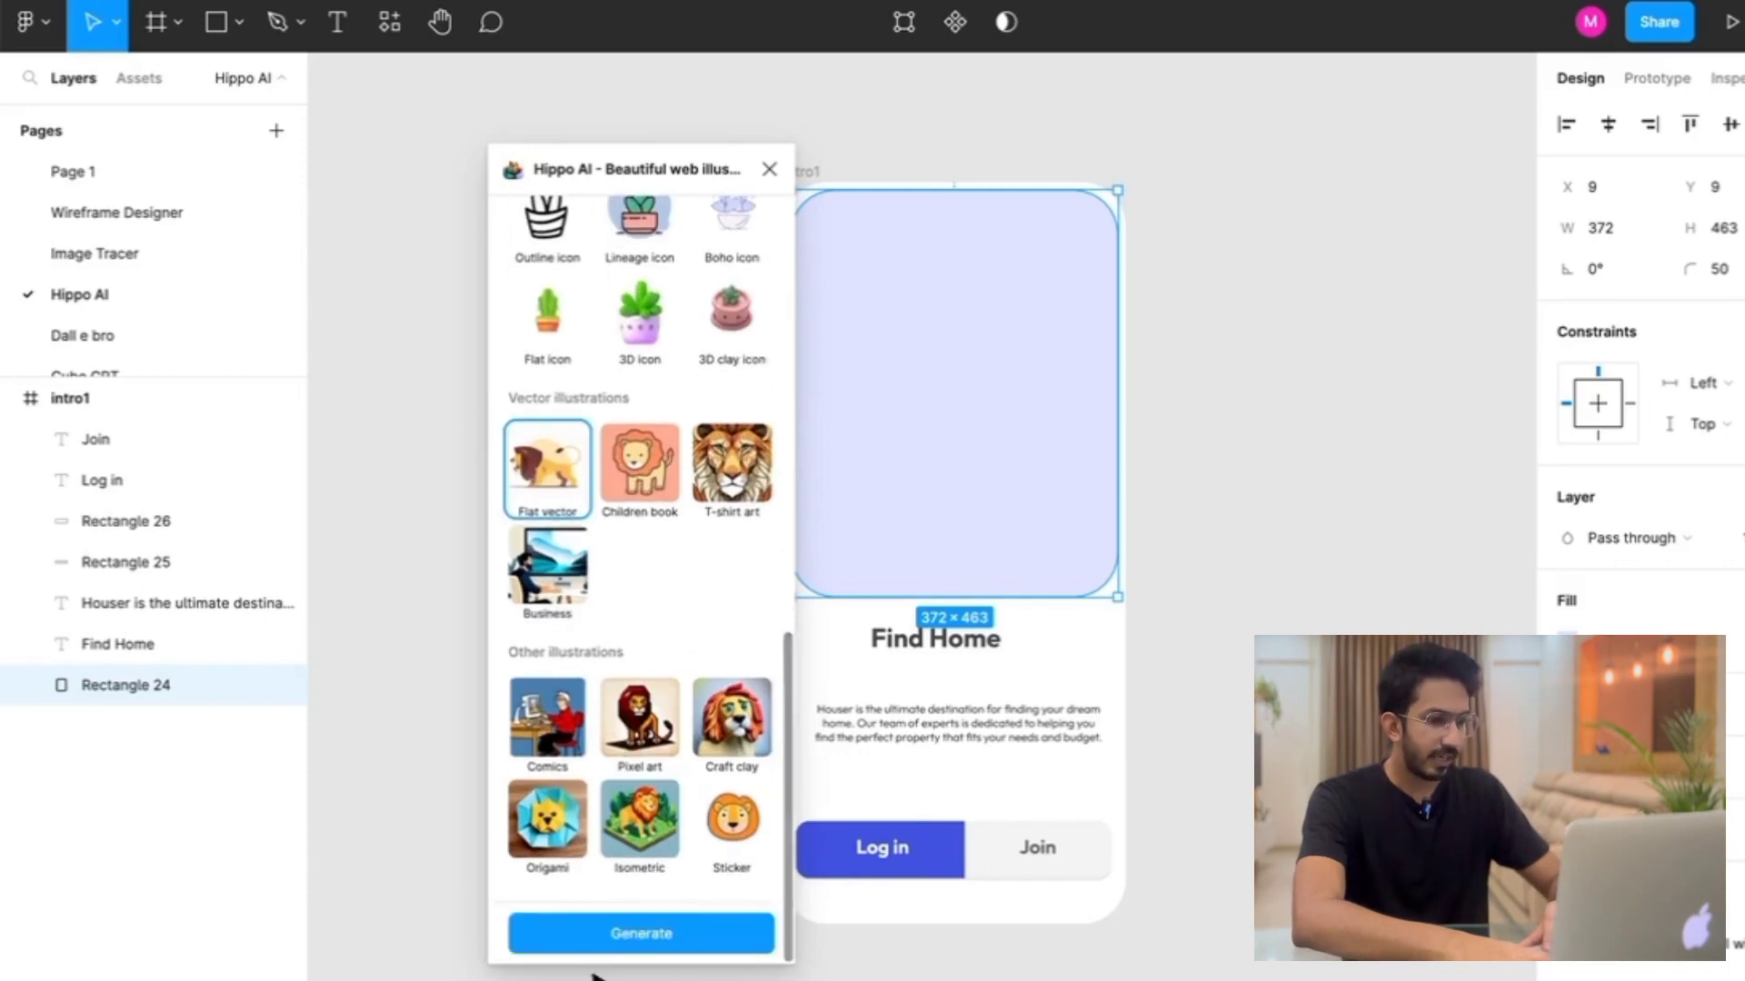
{"action": "left_click", "coordinate": [620, 936]}
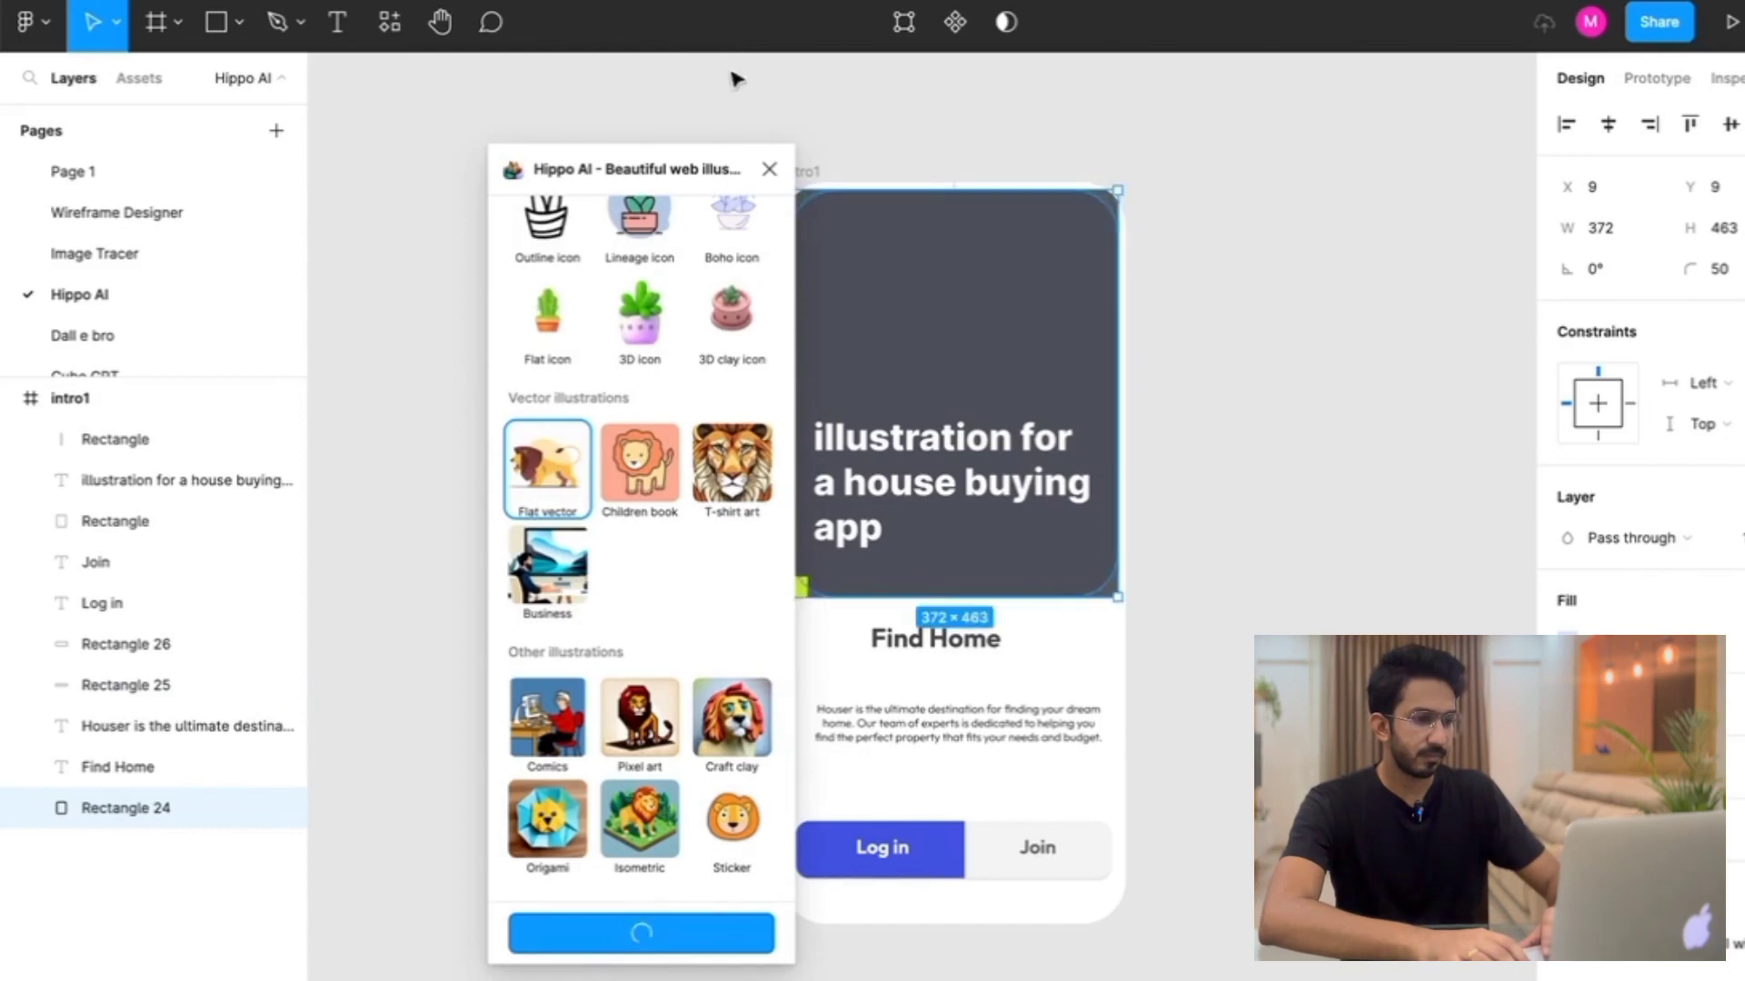
Move the plugin window clear of the design and shift the intro1 frame to X 530, Y -501
{"action": "left_click_drag", "start_coordinate": [718, 169], "coordinate": [659, 152]}
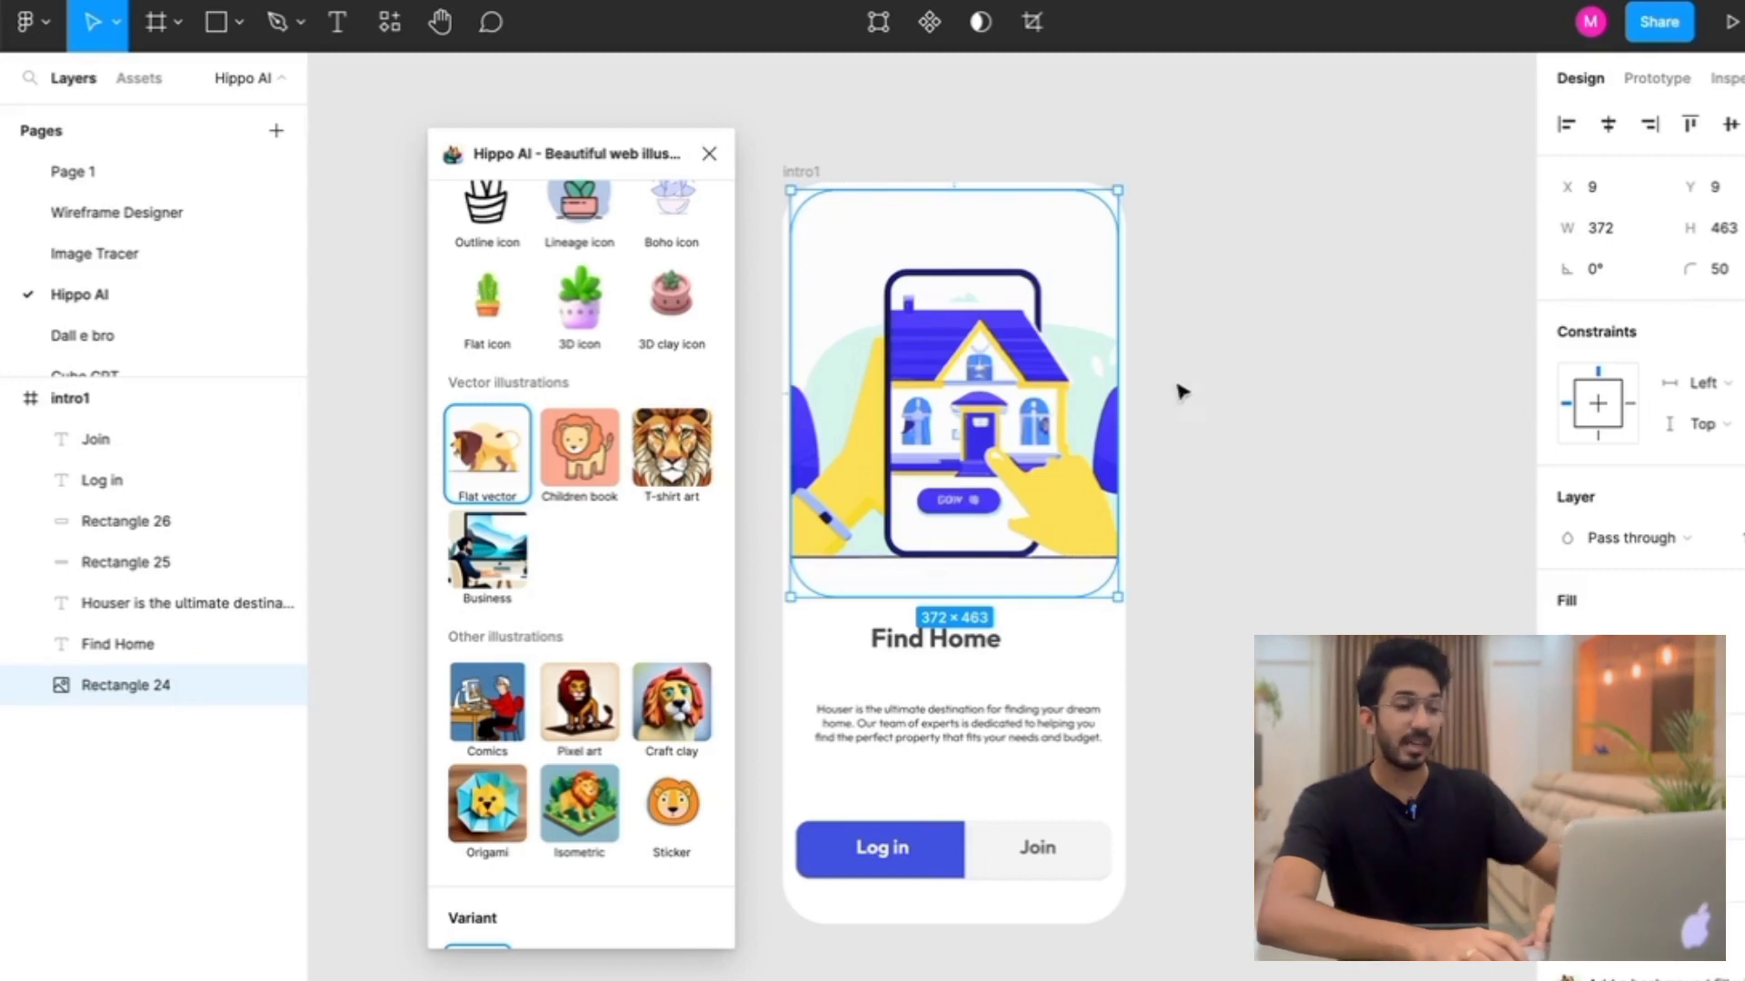
{"action": "scroll", "coordinate": [900, 391], "scroll_direction": "up", "scroll_amount": 3}
{"action": "scroll", "coordinate": [899, 391], "scroll_direction": "down", "scroll_amount": 5}
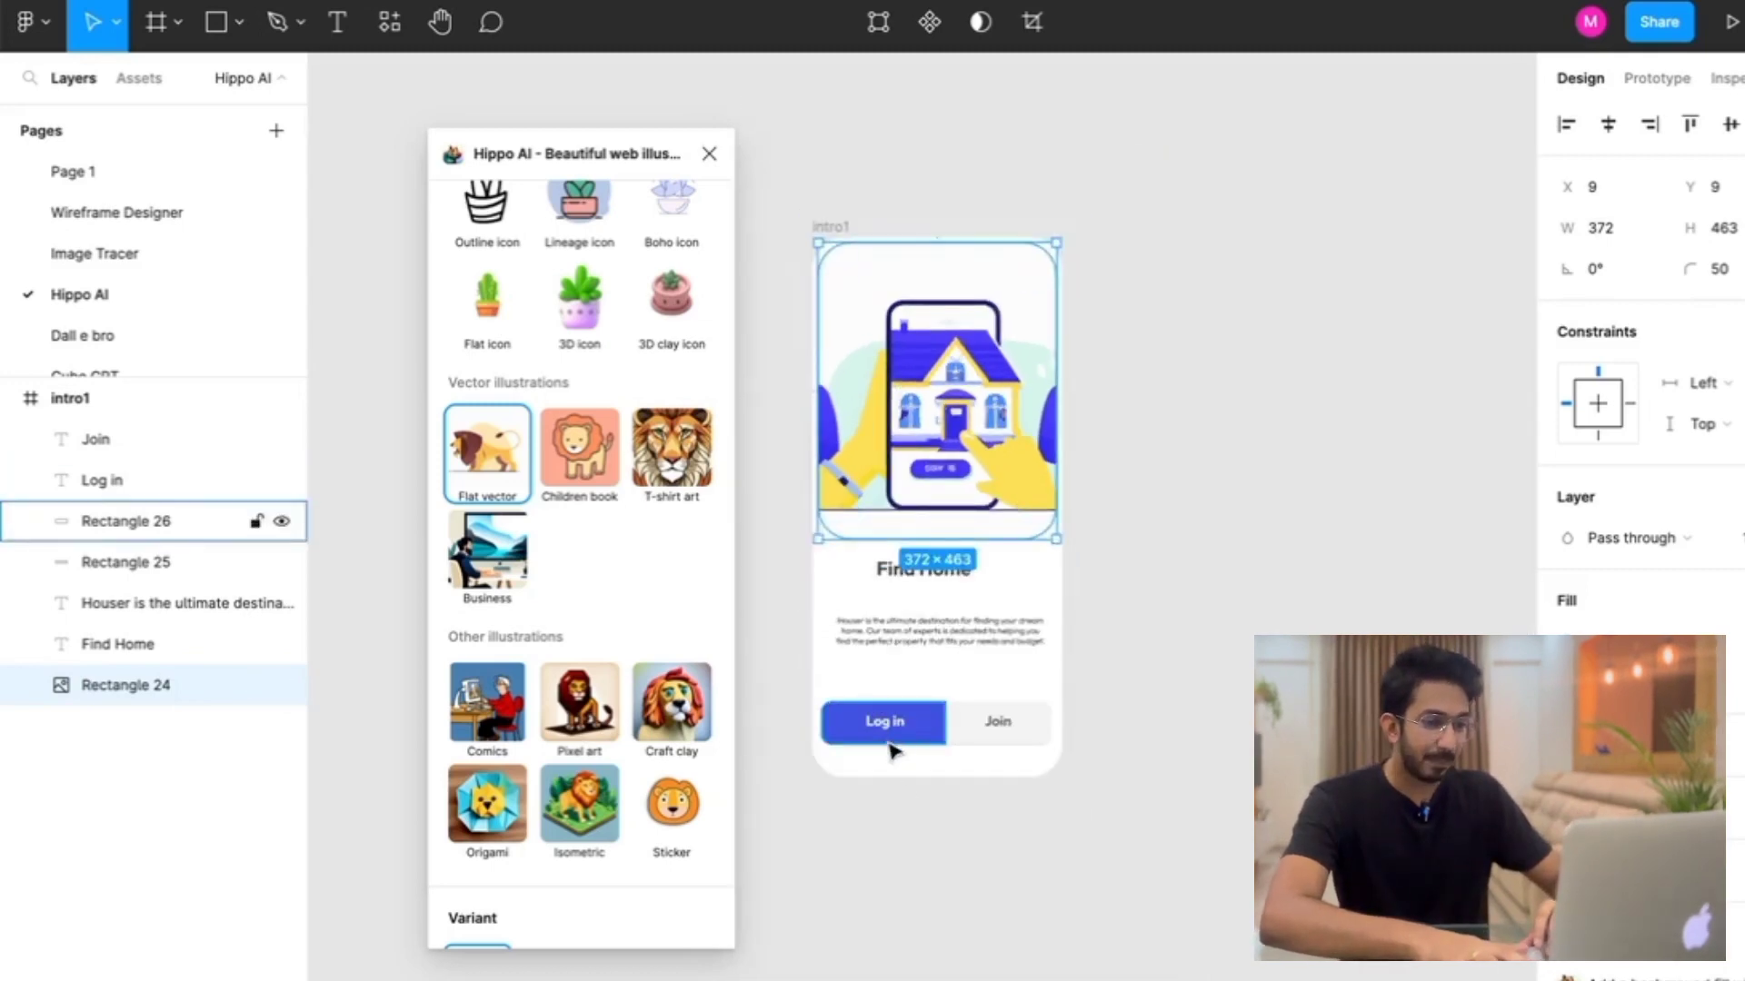
{"action": "scroll", "coordinate": [882, 741], "scroll_direction": "up", "scroll_amount": 1}
{"action": "left_click", "coordinate": [883, 741]}
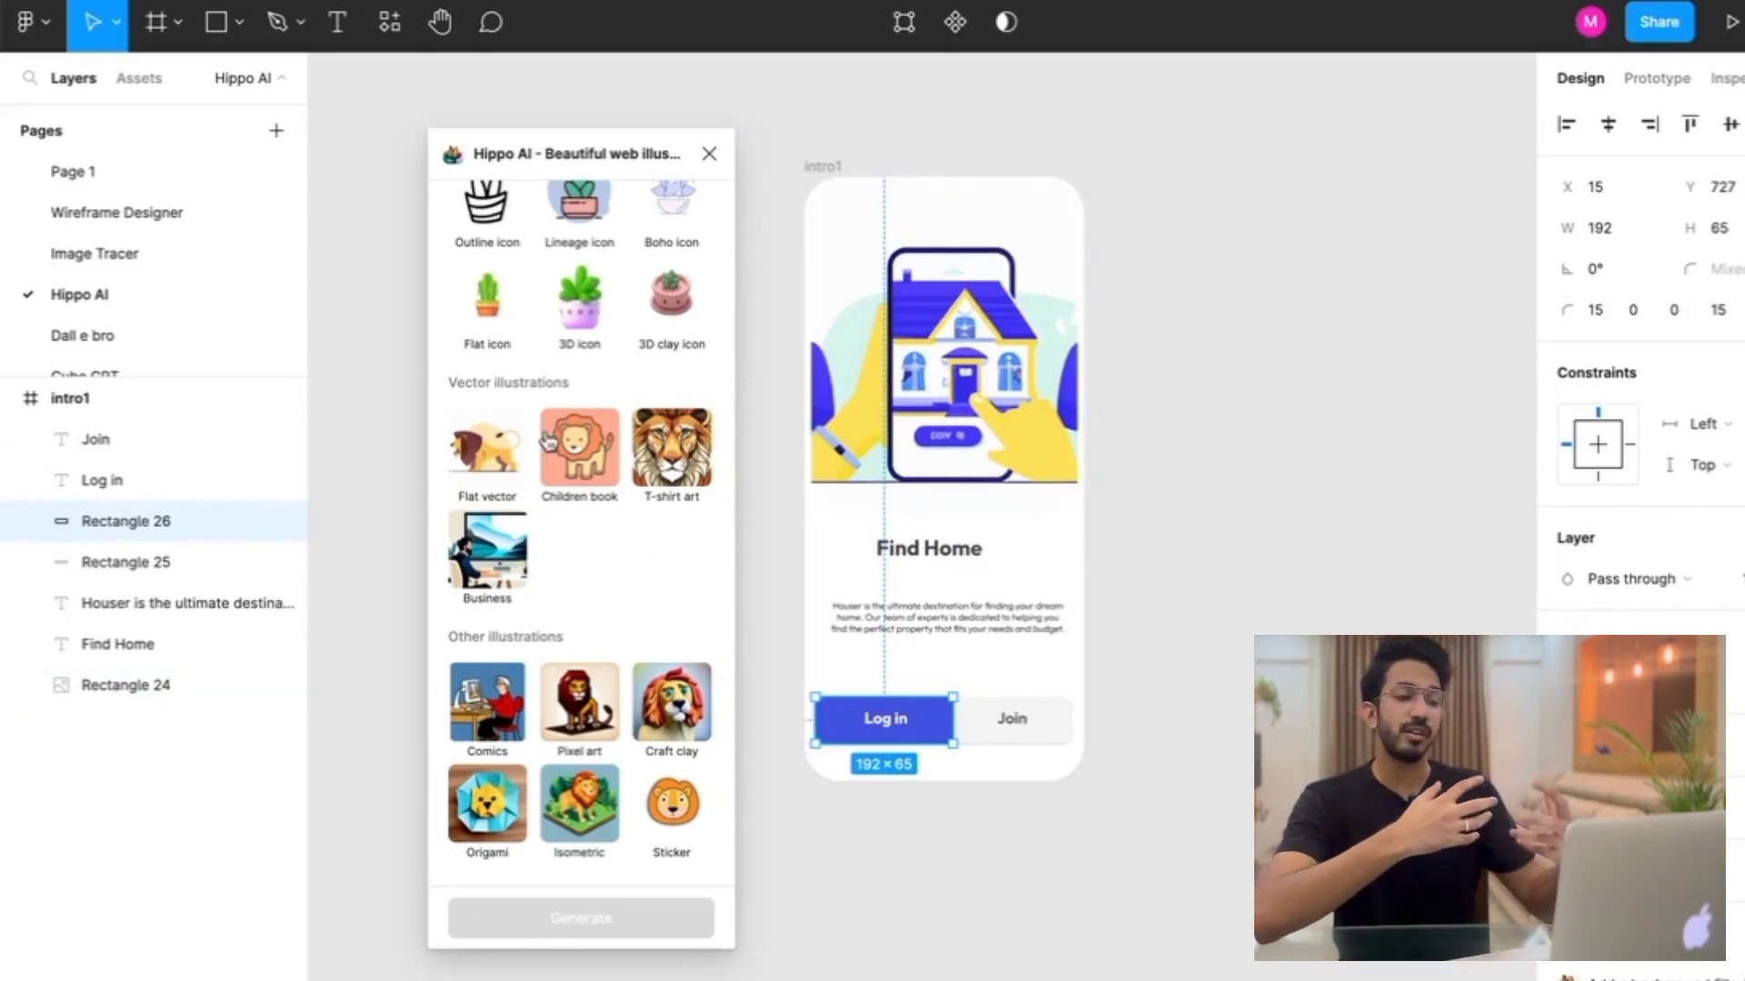
{"action": "left_click_drag", "start_coordinate": [818, 167], "coordinate": [1022, 126]}
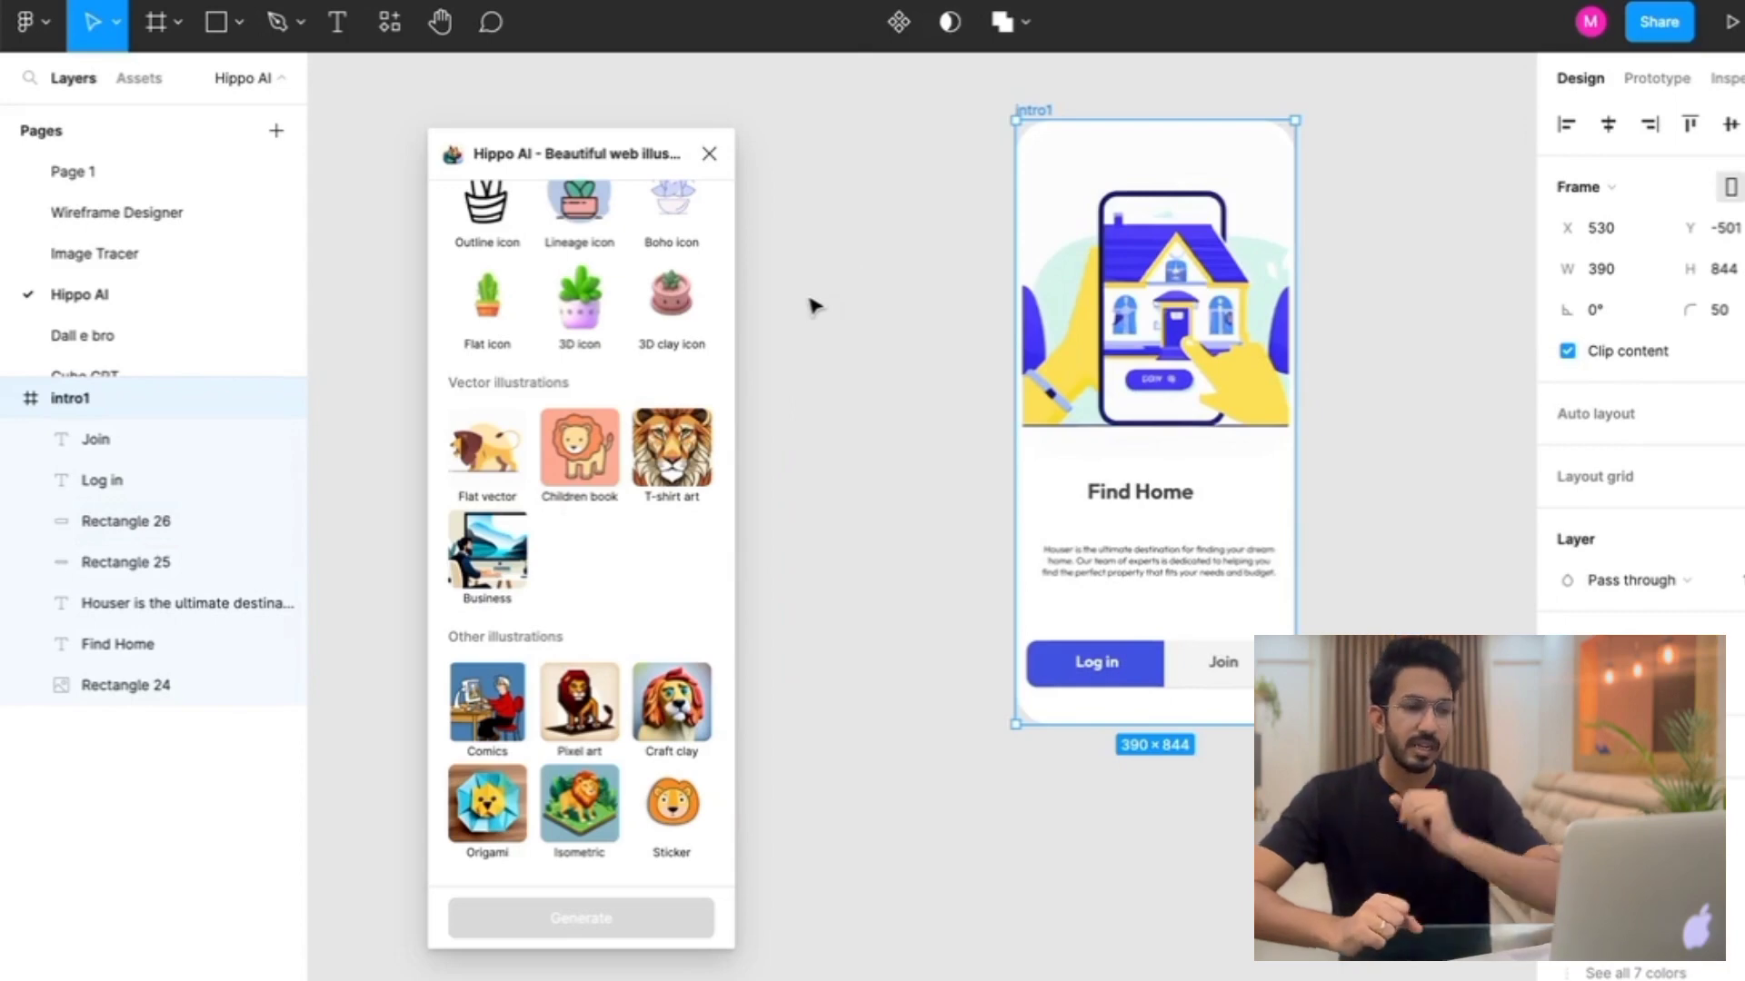
{"action": "left_click", "coordinate": [1147, 286]}
{"action": "scroll", "coordinate": [1146, 286], "scroll_direction": "up", "scroll_amount": 2}
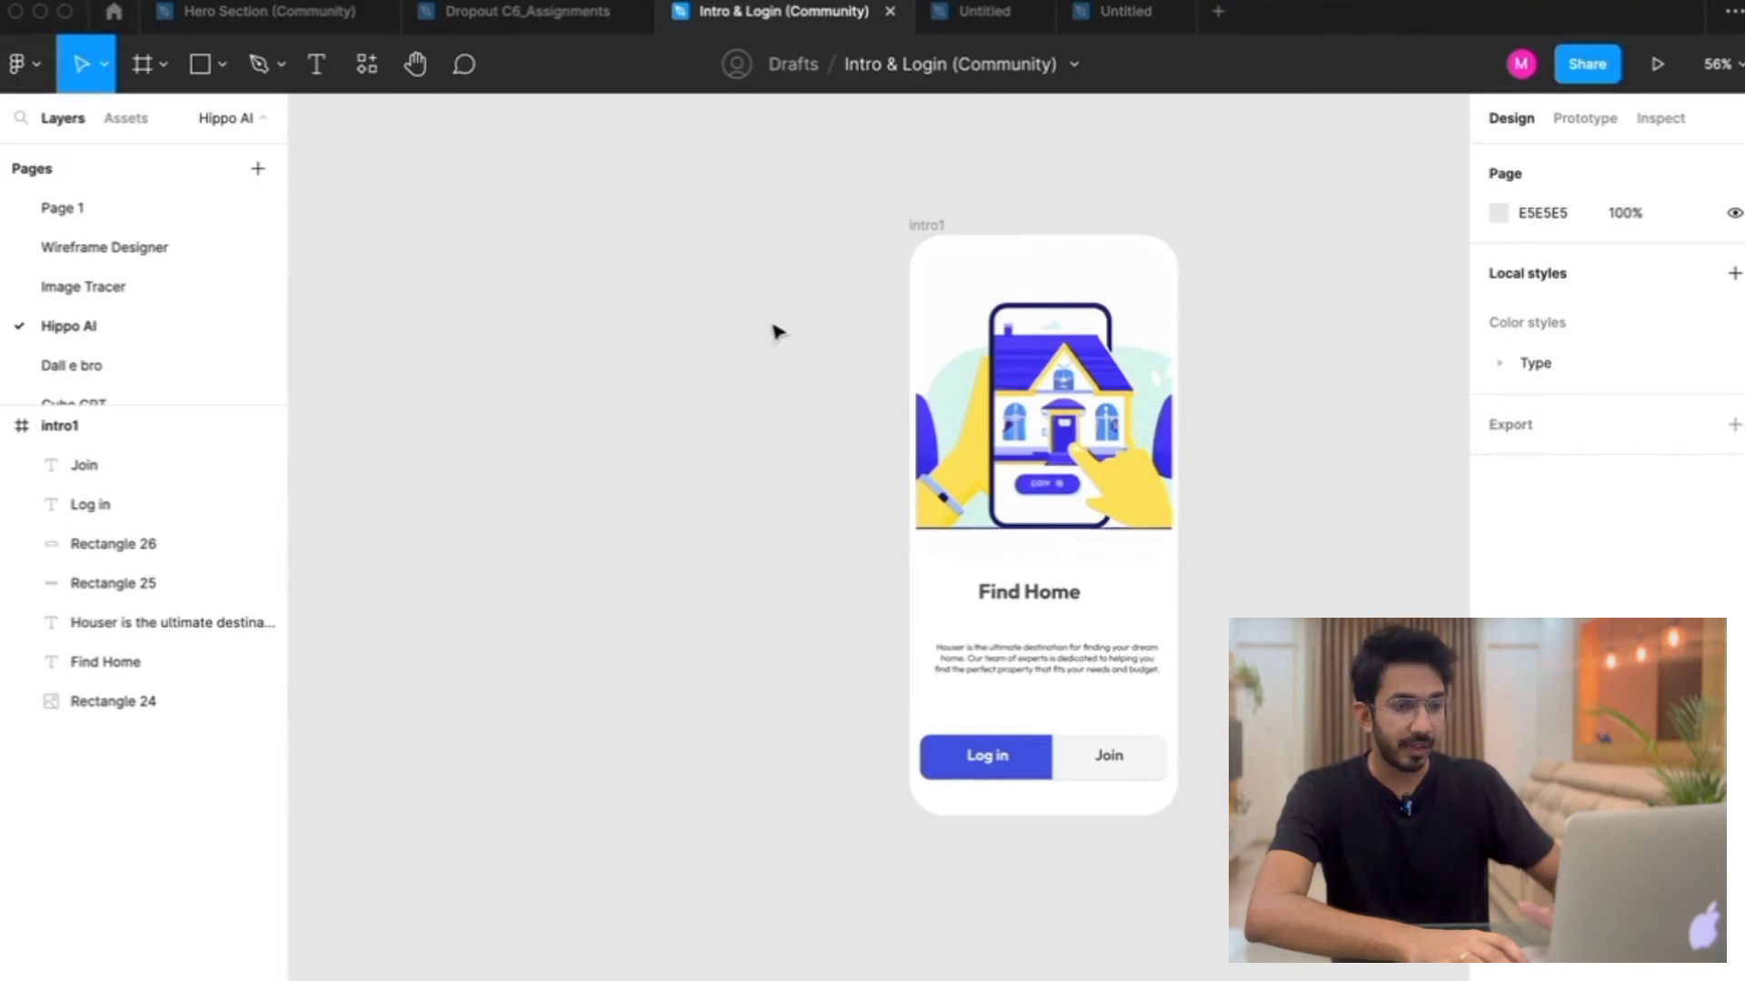
Copy the house illustration from the intro1 frame and paste it into the Untitled file with the earlier traced images
{"action": "left_click", "coordinate": [1030, 415]}
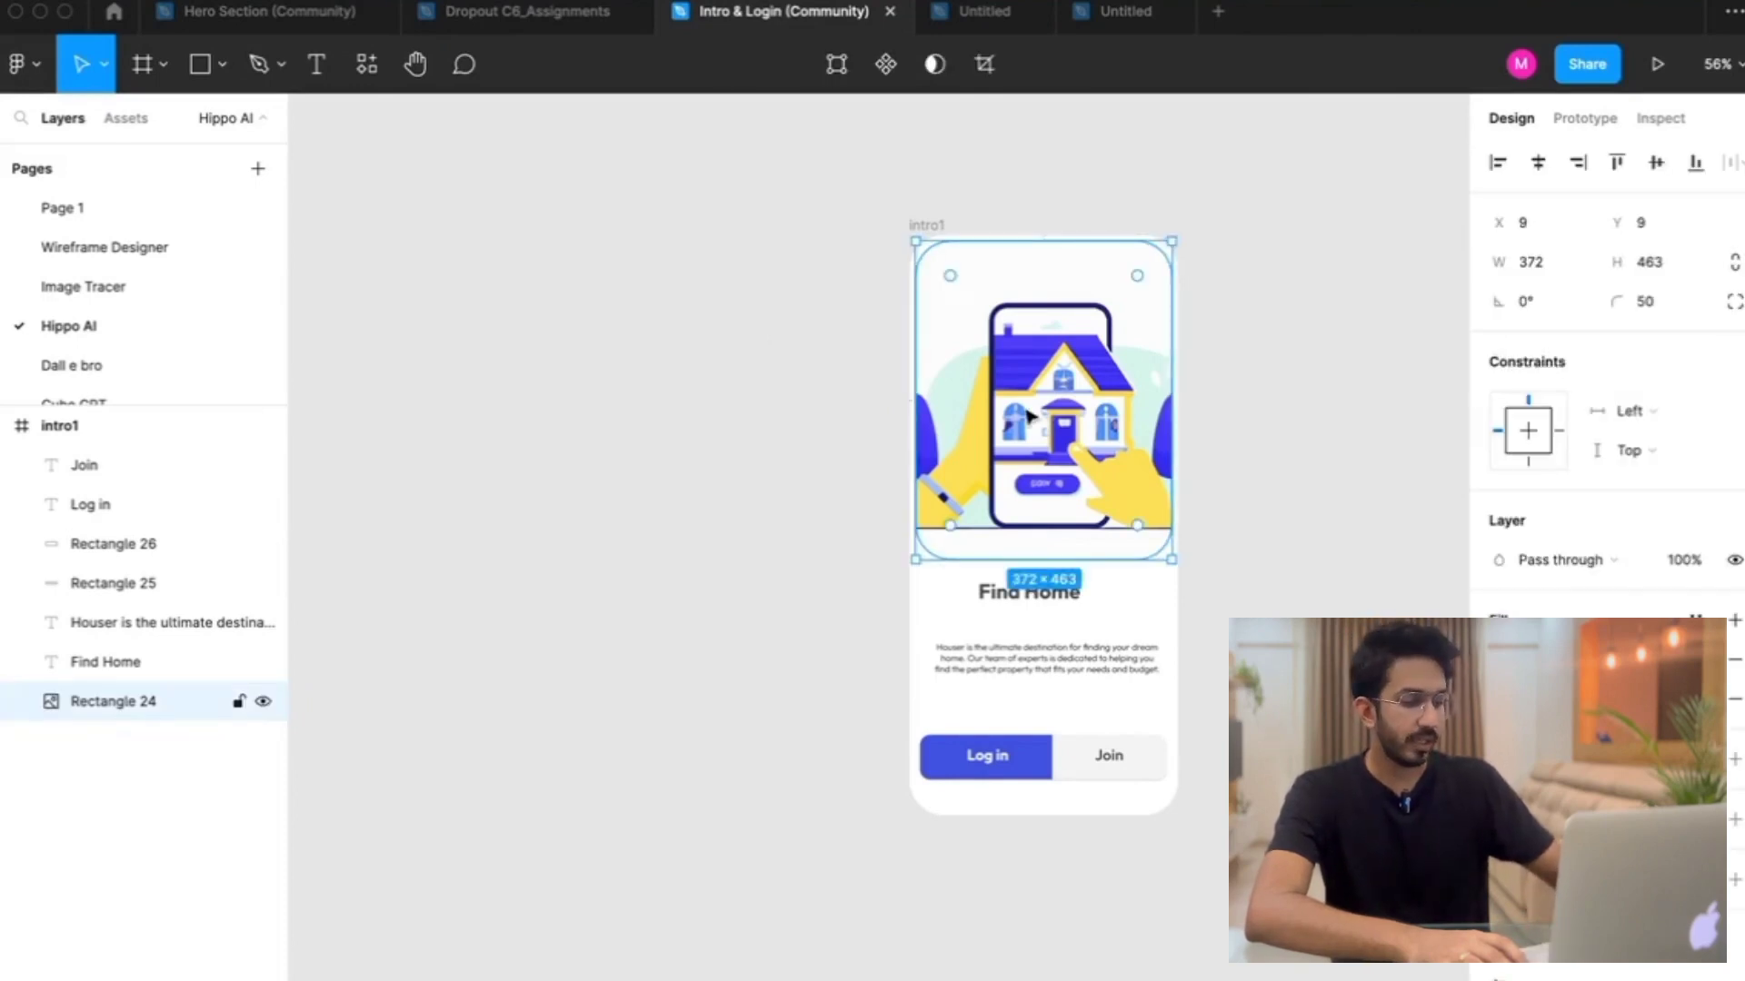
{"action": "key", "text": "super+c"}
{"action": "key", "text": "ctrl+Tab"}
{"action": "key", "text": "ctrl+Tab"}
{"action": "key", "text": "super+v"}
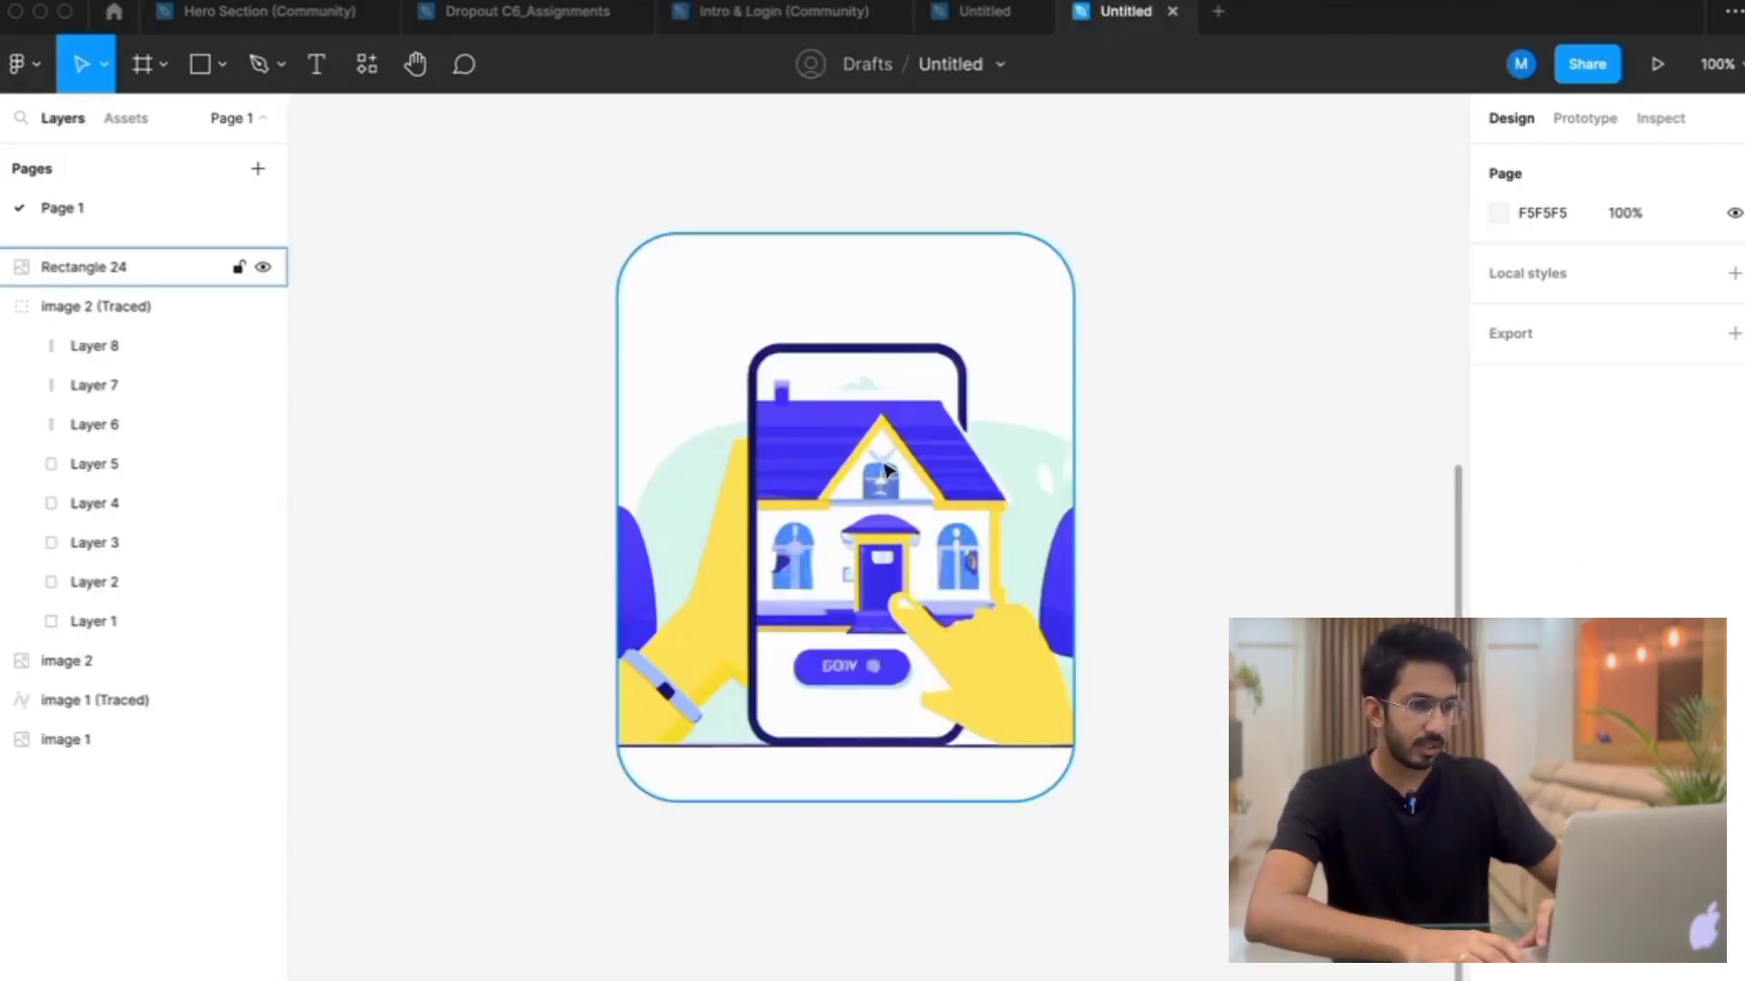
Find the Image Tracer plugin by searching for "image tra" and run it on the pasted house illustration
{"action": "left_click", "coordinate": [857, 370]}
{"action": "scroll", "coordinate": [863, 369], "scroll_direction": "down", "scroll_amount": 2}
{"action": "scroll", "coordinate": [860, 373], "scroll_direction": "up", "scroll_amount": 5}
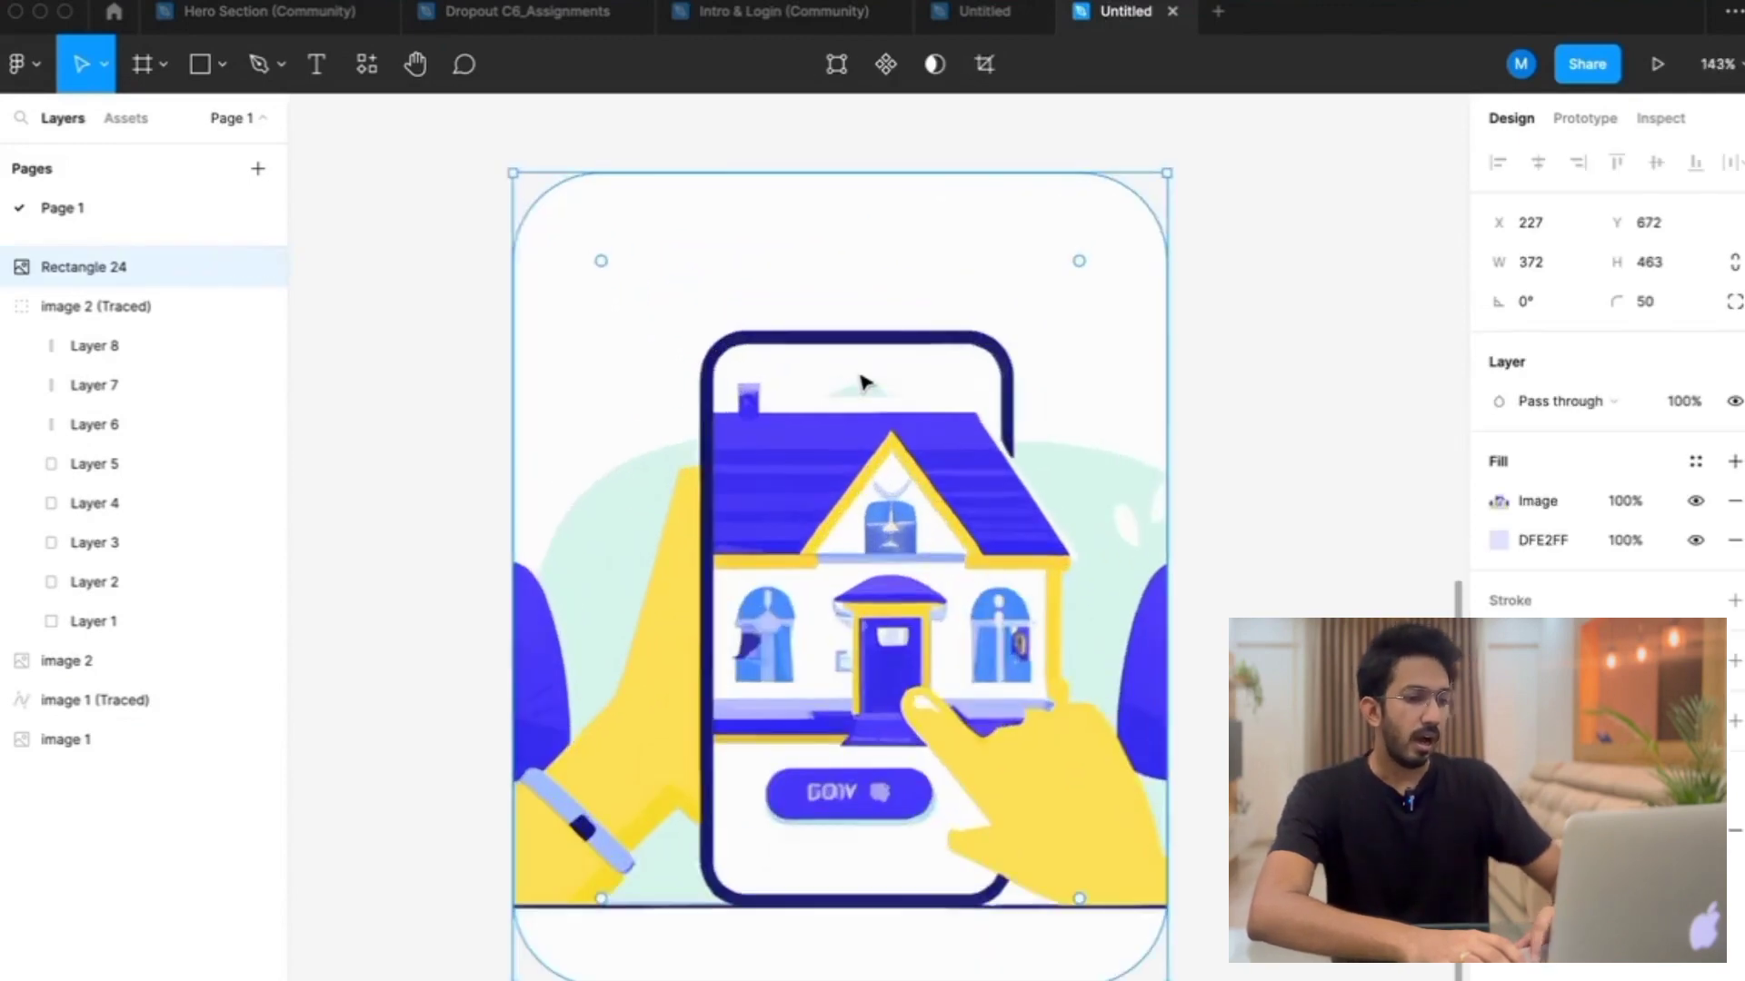
{"action": "scroll", "coordinate": [863, 381], "scroll_direction": "down", "scroll_amount": 3}
{"action": "right_click", "coordinate": [864, 370]}
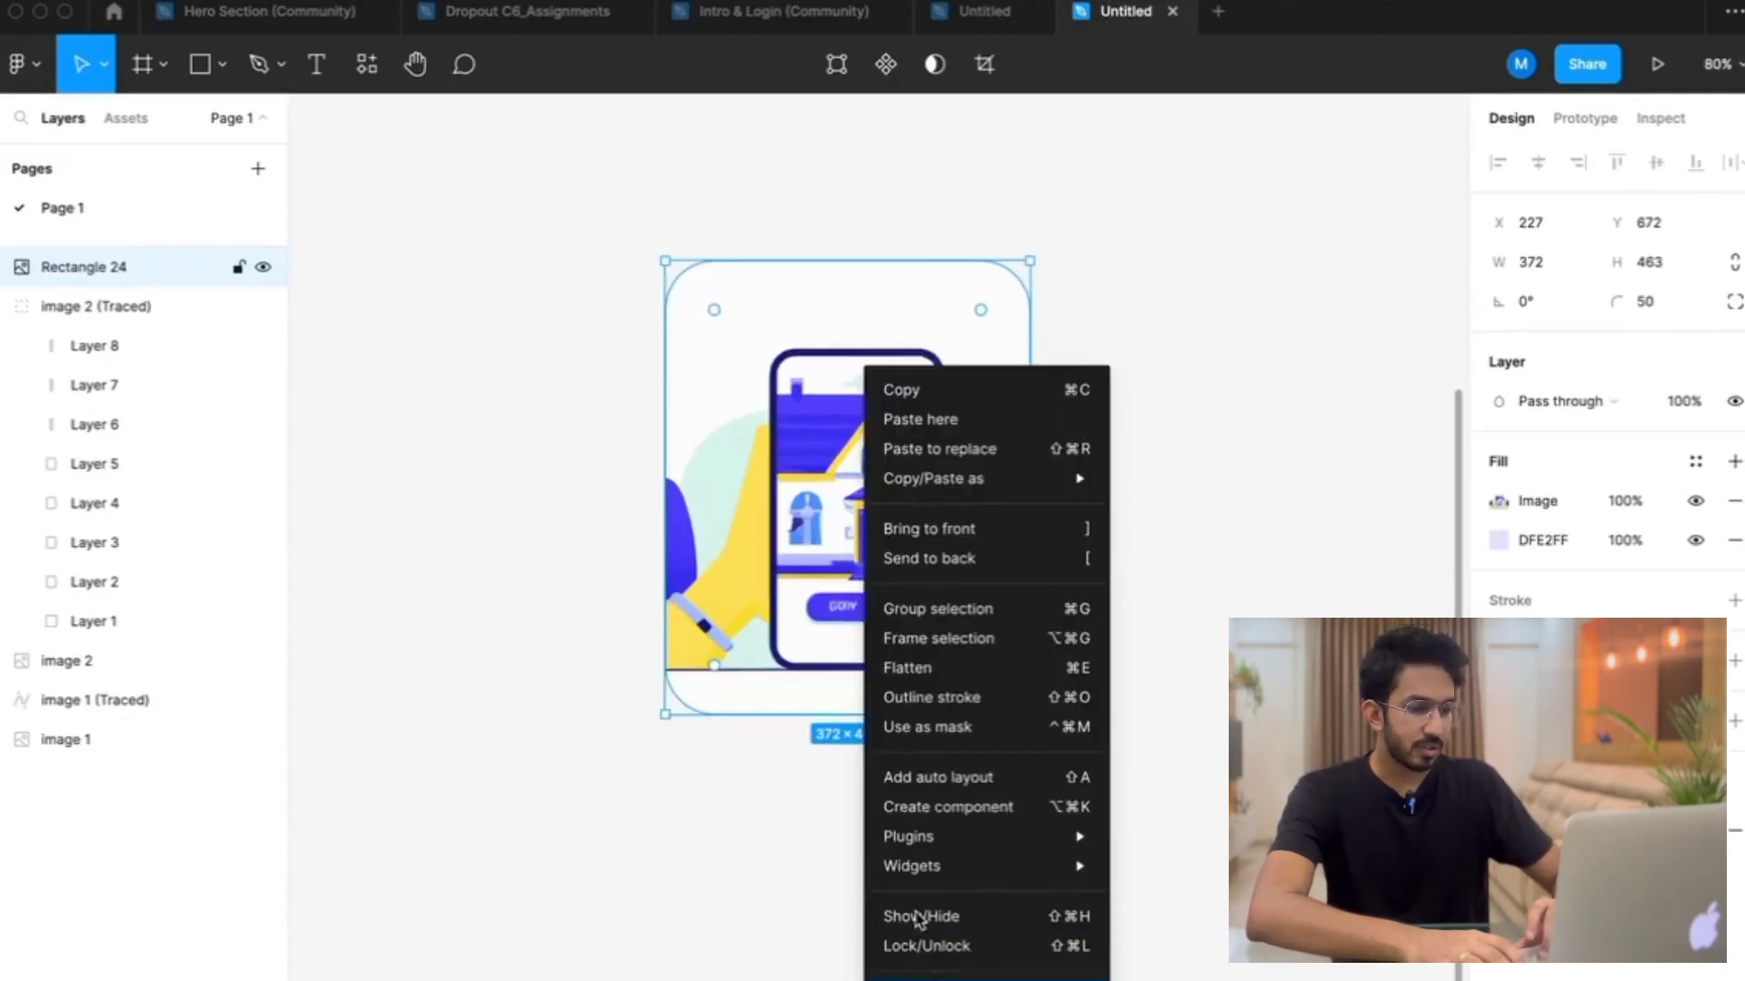
{"action": "mouse_move", "coordinate": [946, 833]}
{"action": "left_click", "coordinate": [1199, 832]}
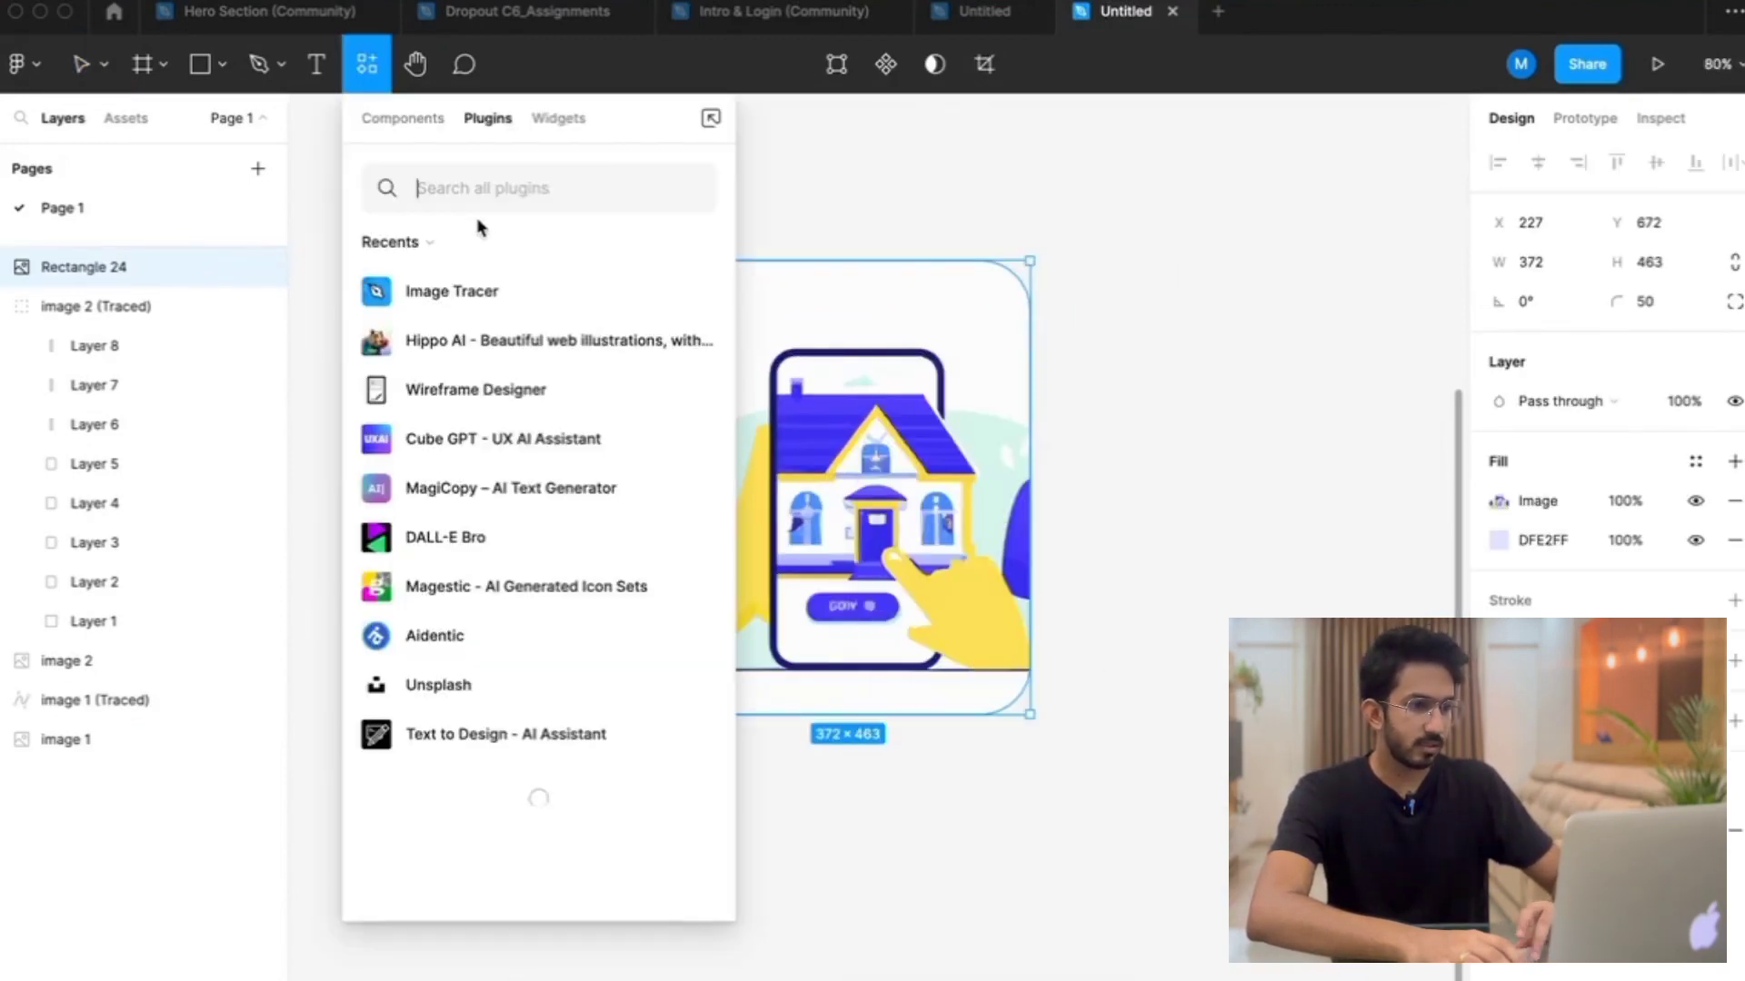
{"action": "type", "text": "i"}
{"action": "key", "text": "BackSpace"}
{"action": "type", "text": "ima"}
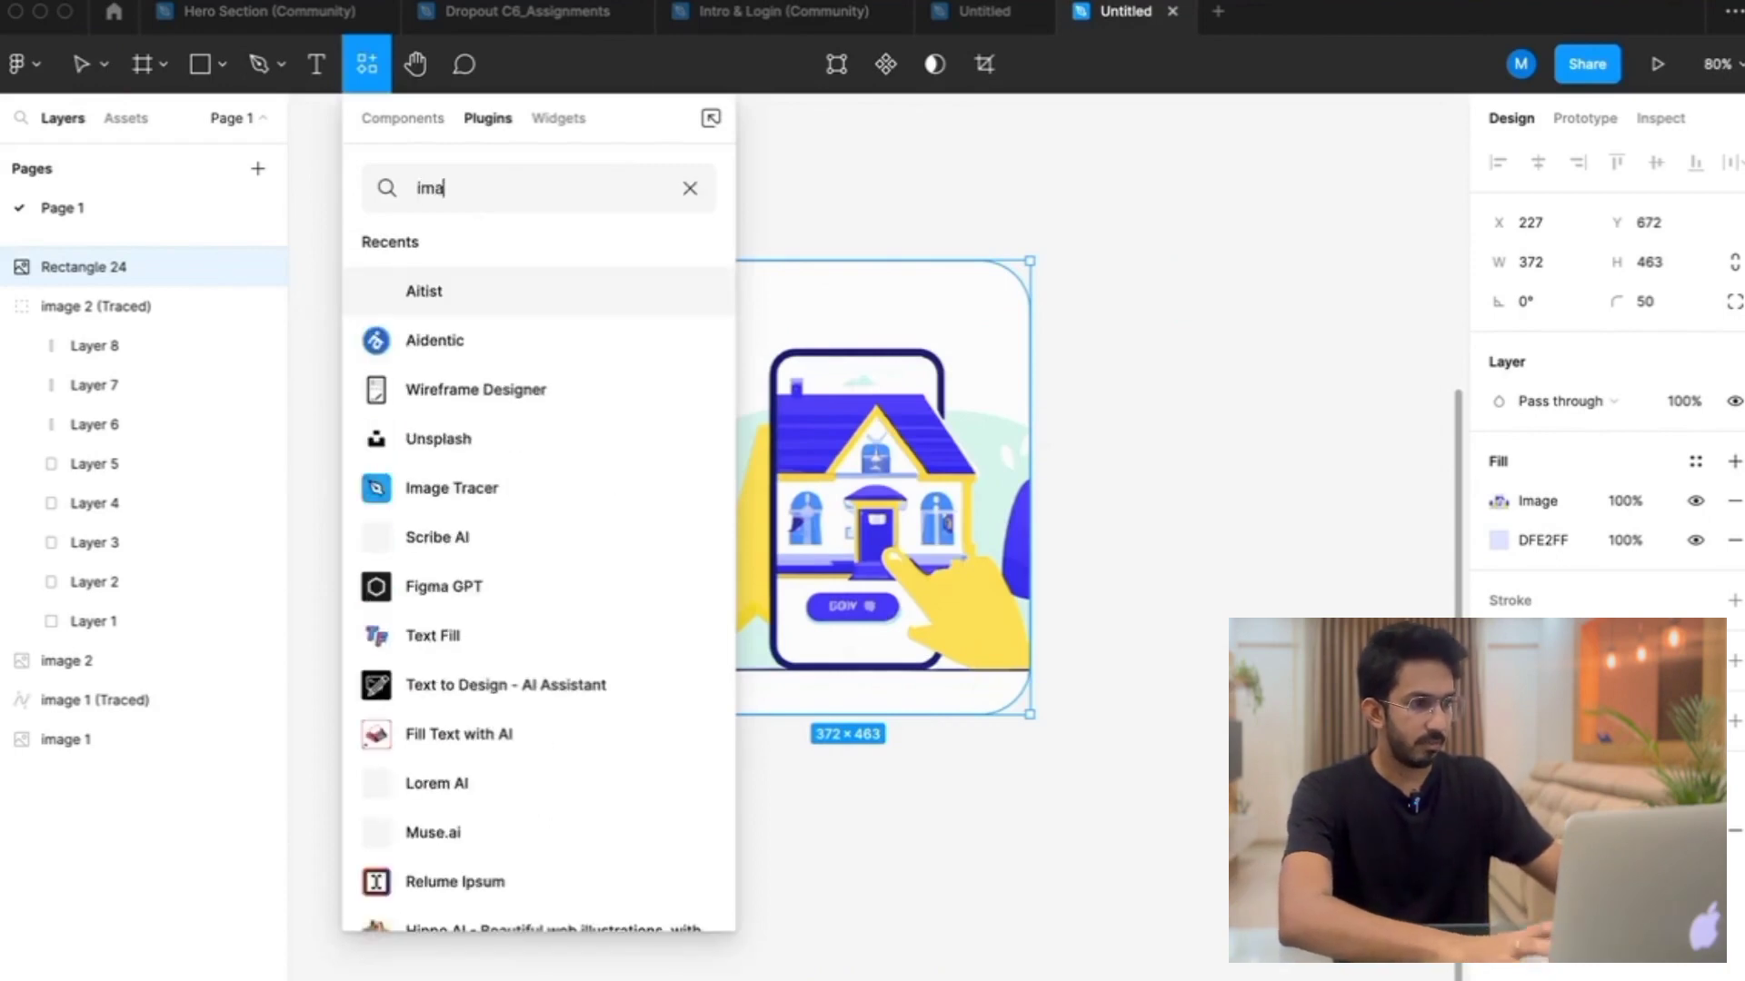
{"action": "type", "text": "ge tra"}
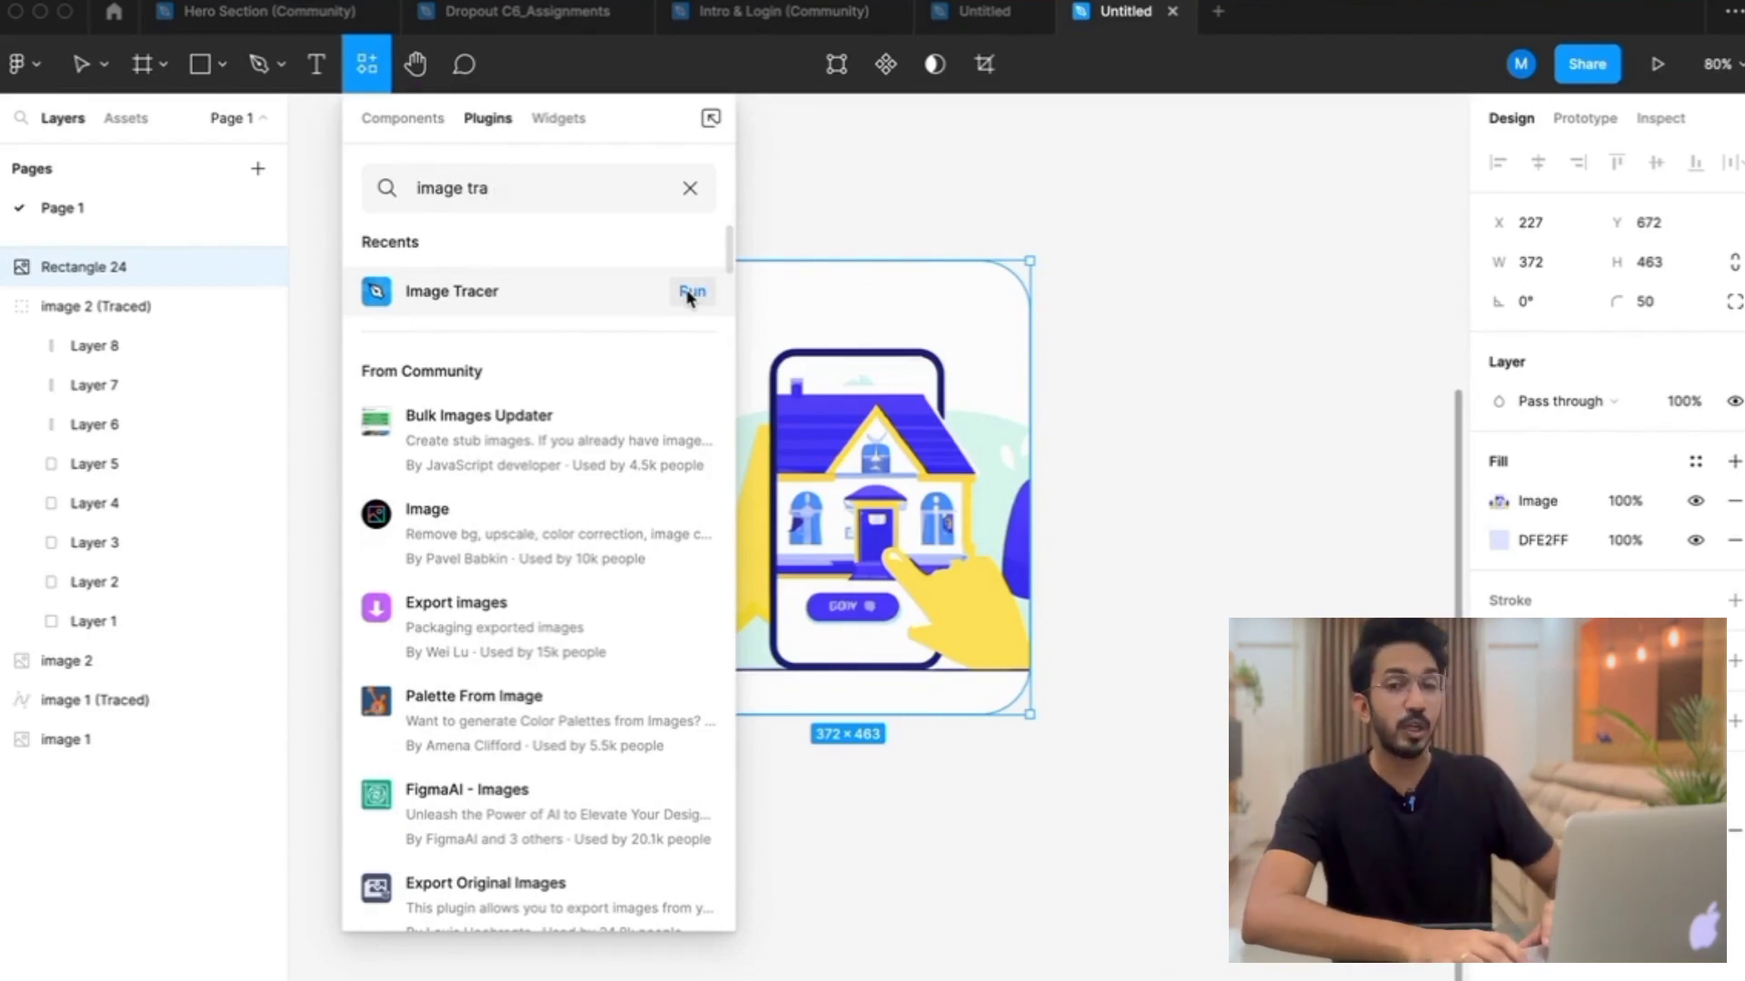
{"action": "left_click", "coordinate": [690, 292]}
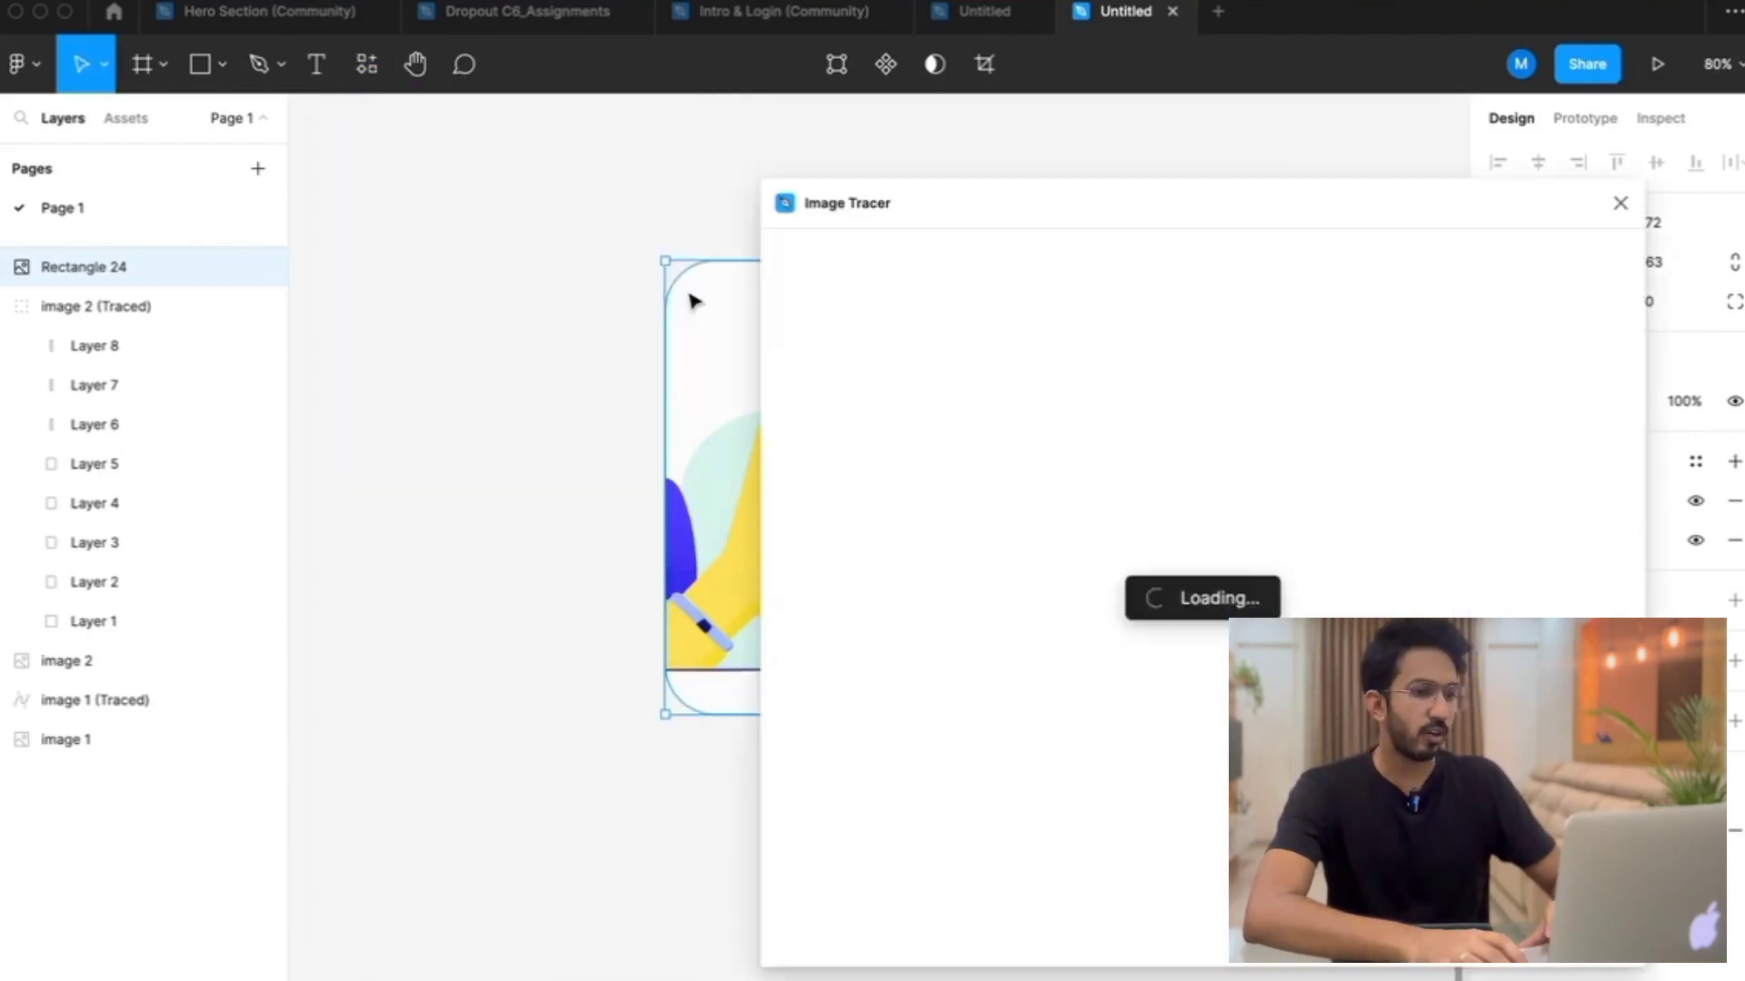
{"action": "scroll", "coordinate": [582, 369], "scroll_direction": "right", "scroll_amount": 5}
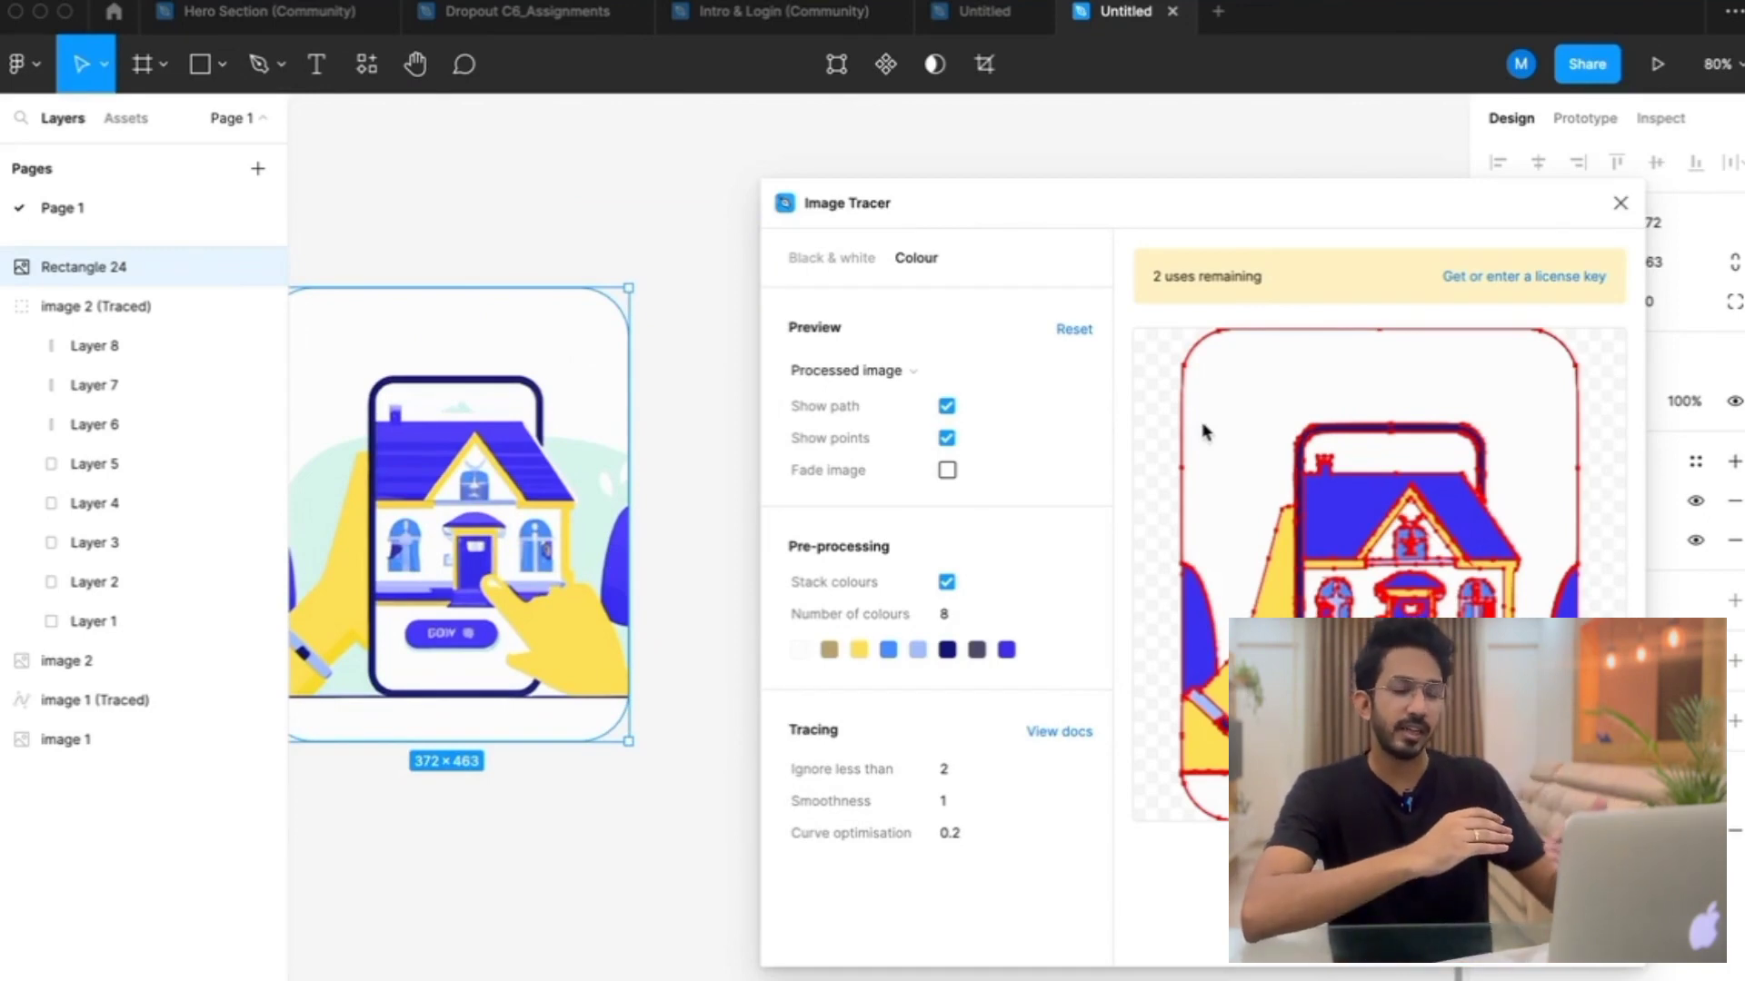
Try 9 and 10 as the number of colours for the colour trace
{"action": "left_click", "coordinate": [961, 611]}
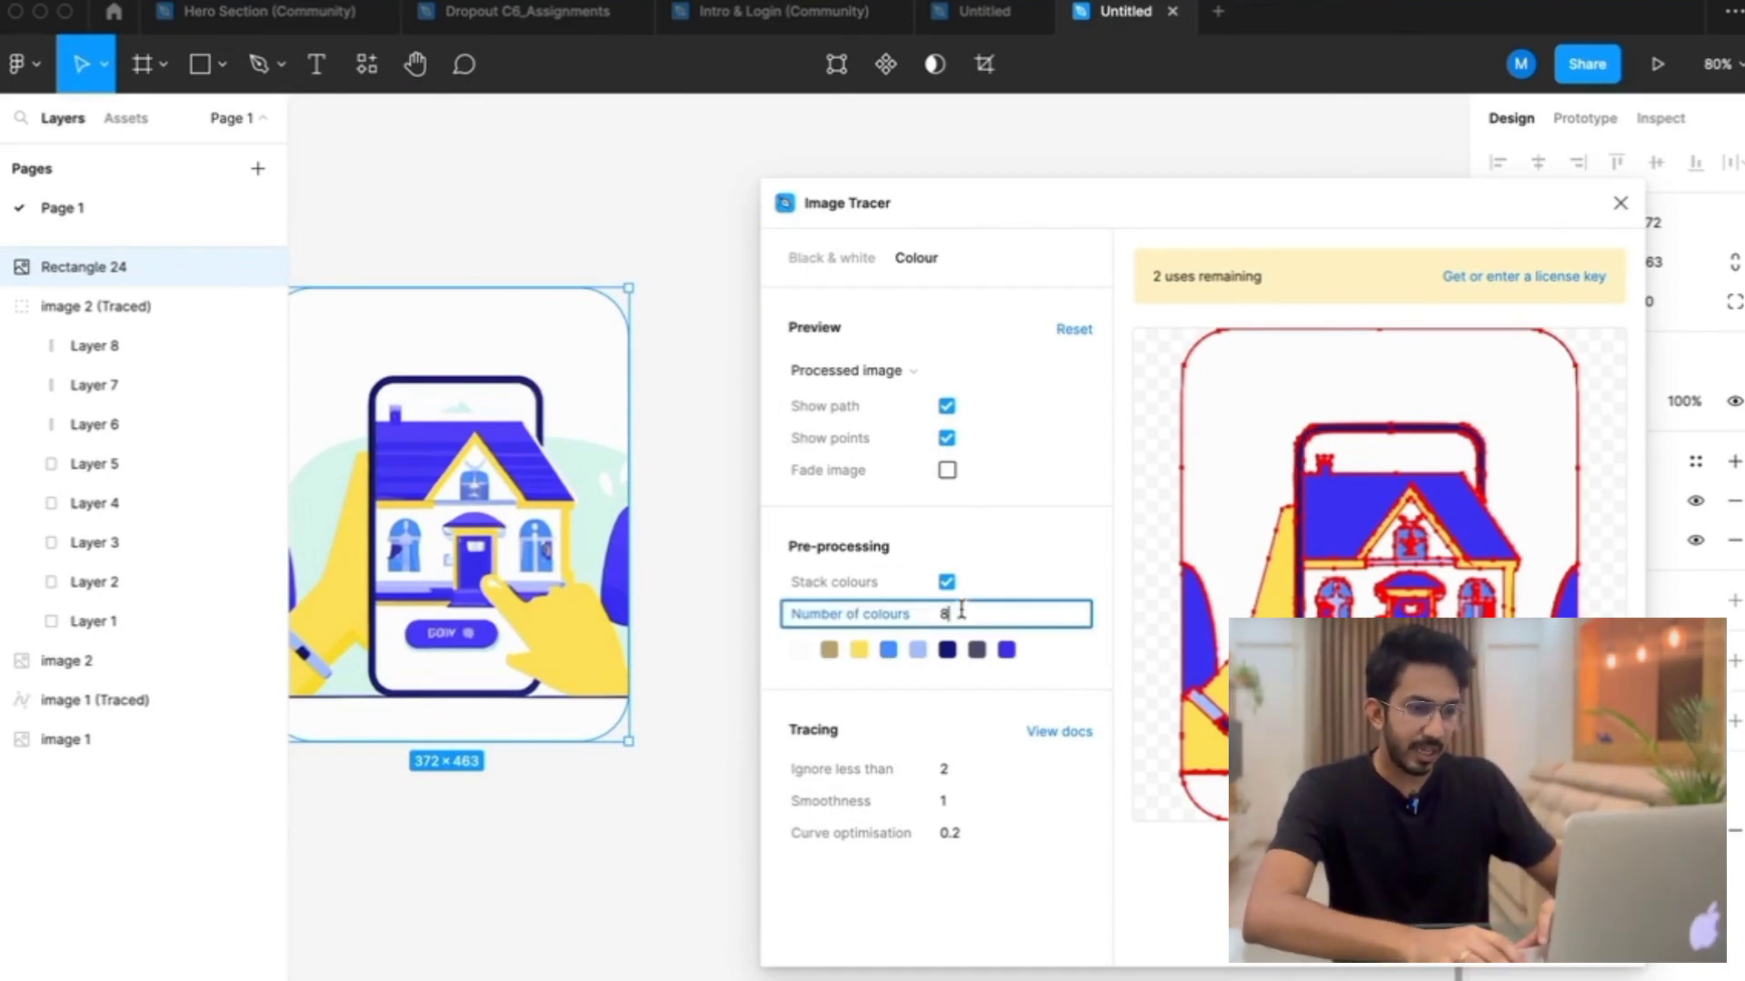
{"action": "key", "text": "BackSpace"}
{"action": "type", "text": "9"}
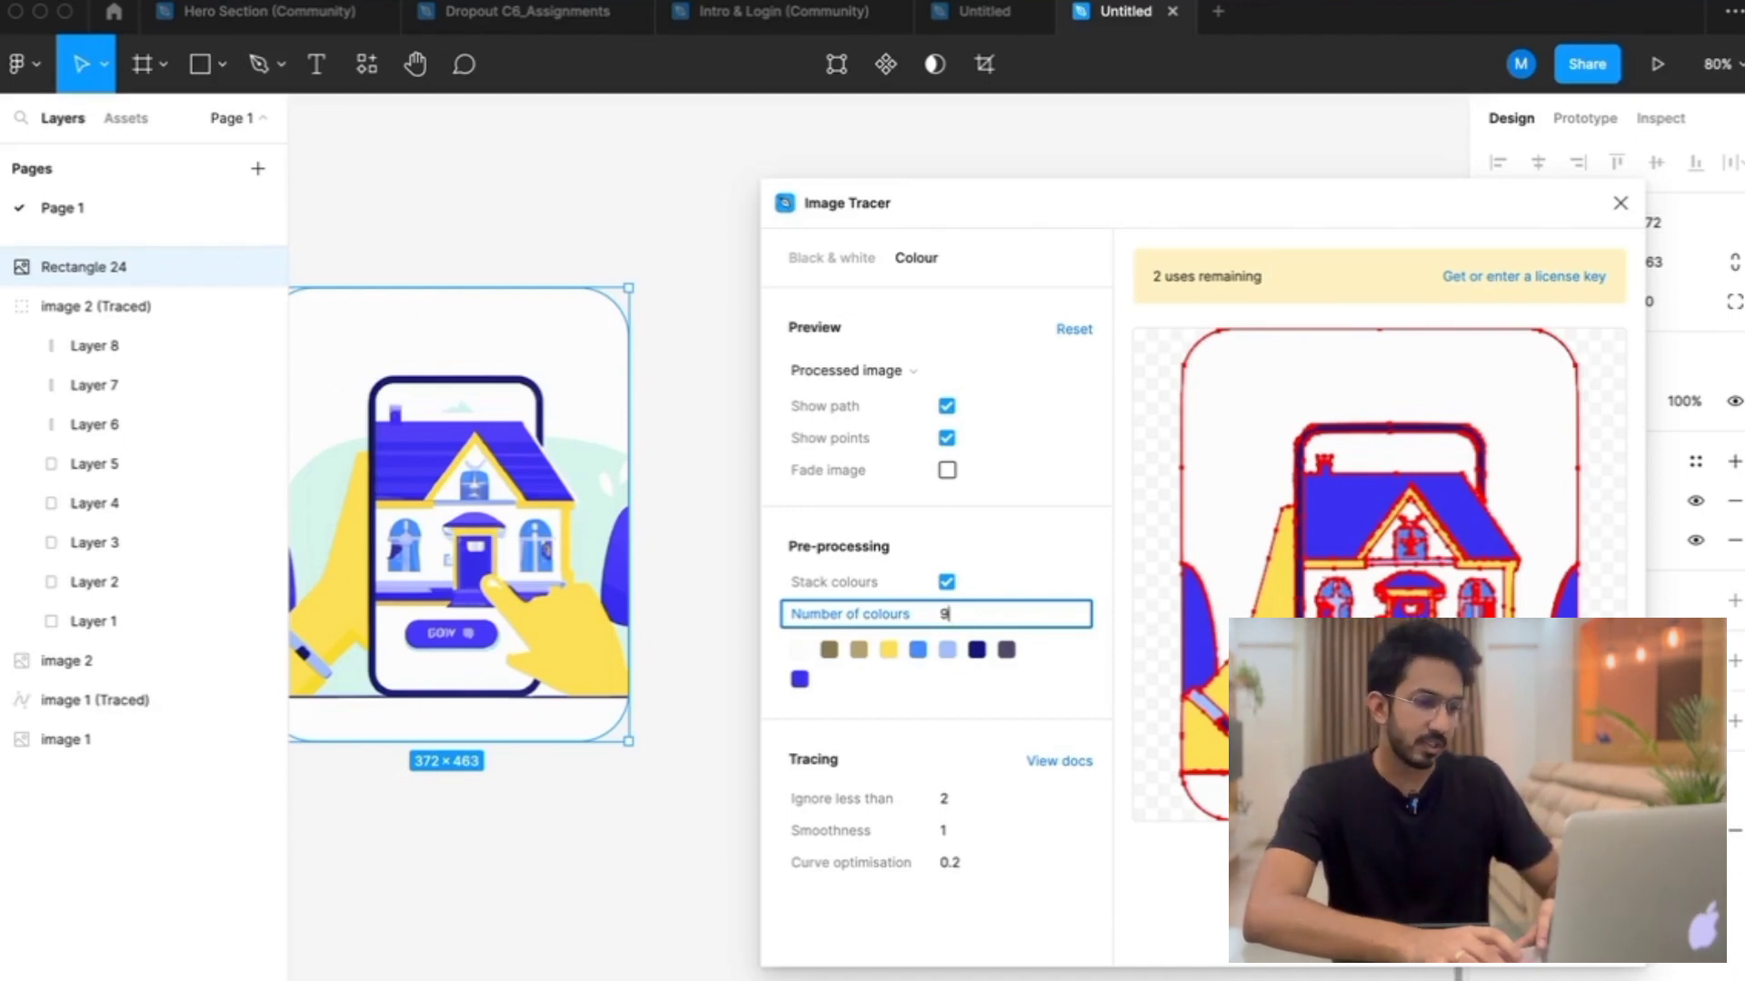
{"action": "key", "text": "BackSpace"}
{"action": "type", "text": "10"}
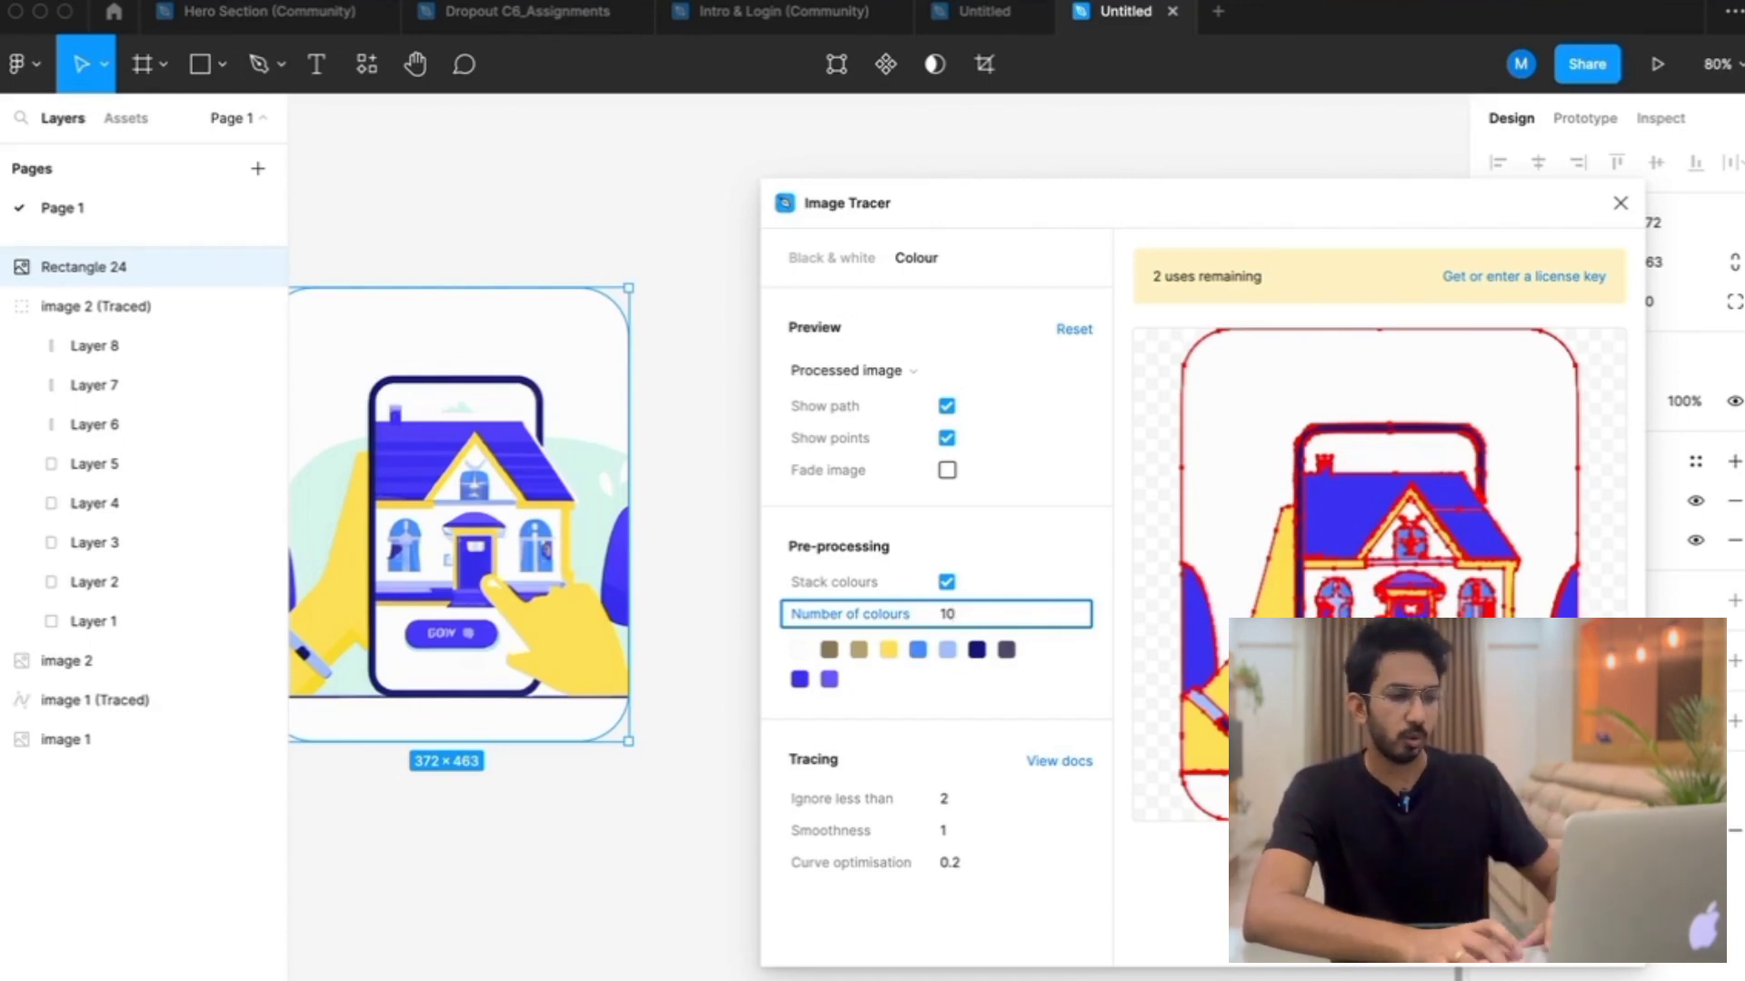
Set the number of colours to 6, toggle the faded image preview on and off, and trace the illustration into vector layers
{"action": "key", "text": "BackSpace"}
{"action": "key", "text": "BackSpace"}
{"action": "type", "text": "6"}
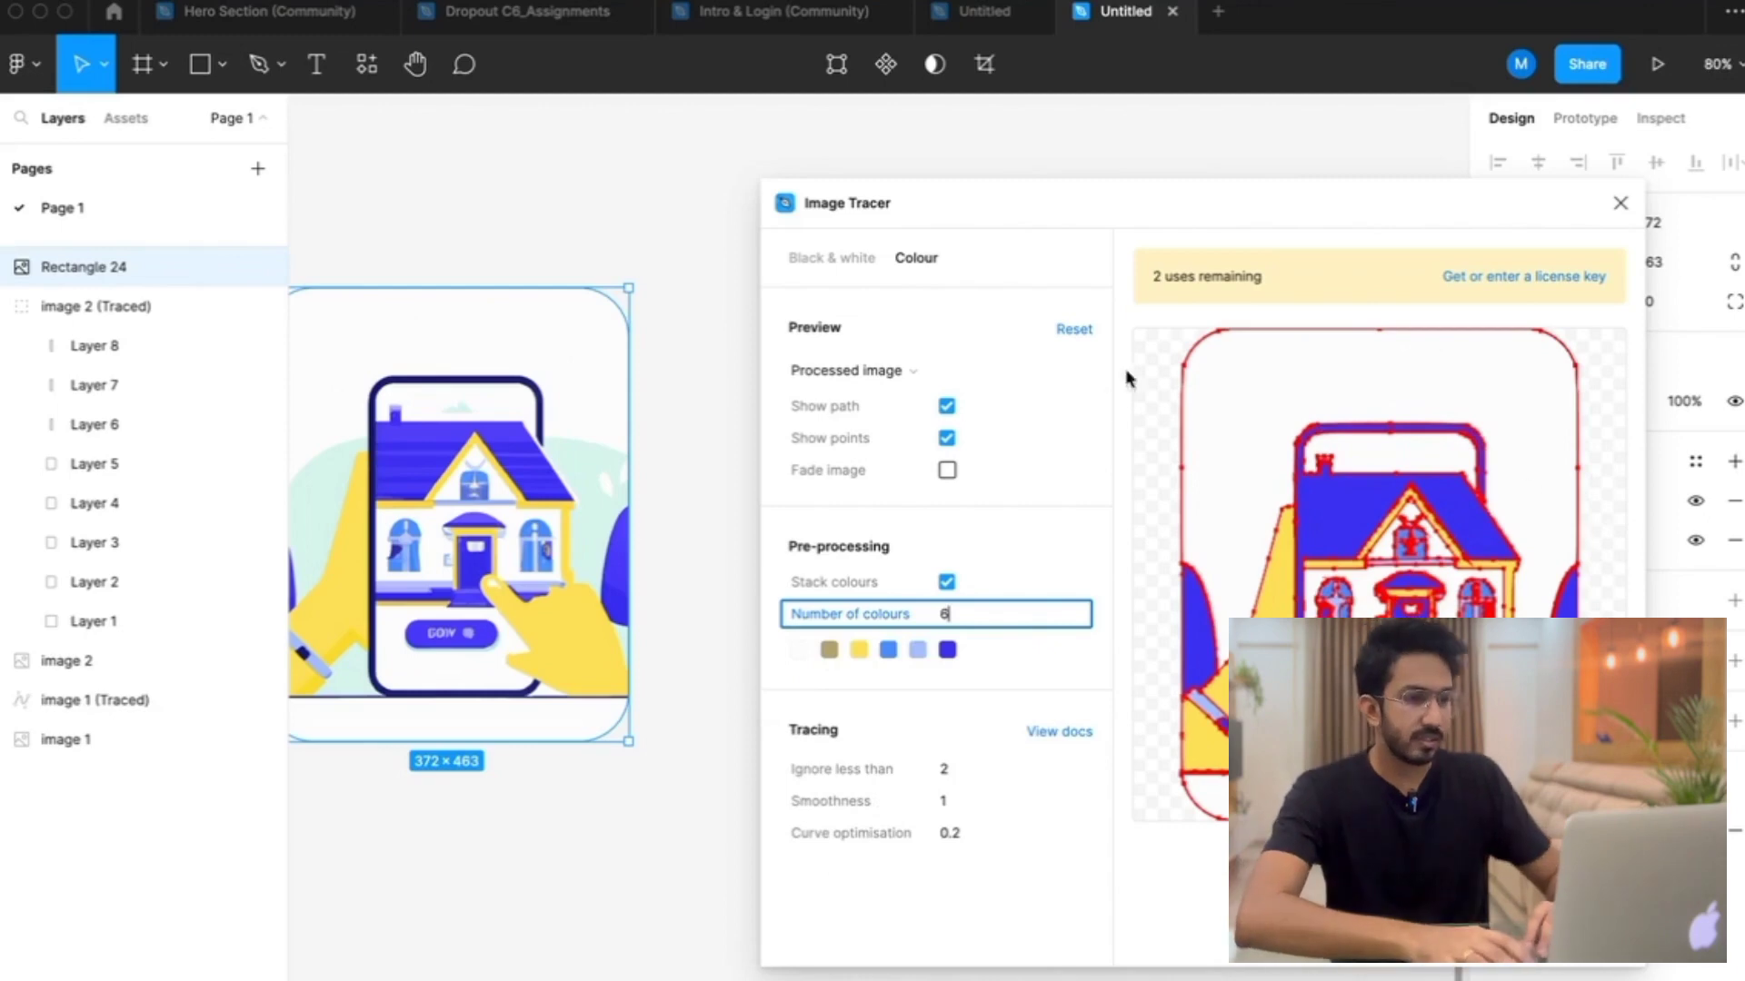
{"action": "left_click", "coordinate": [948, 471]}
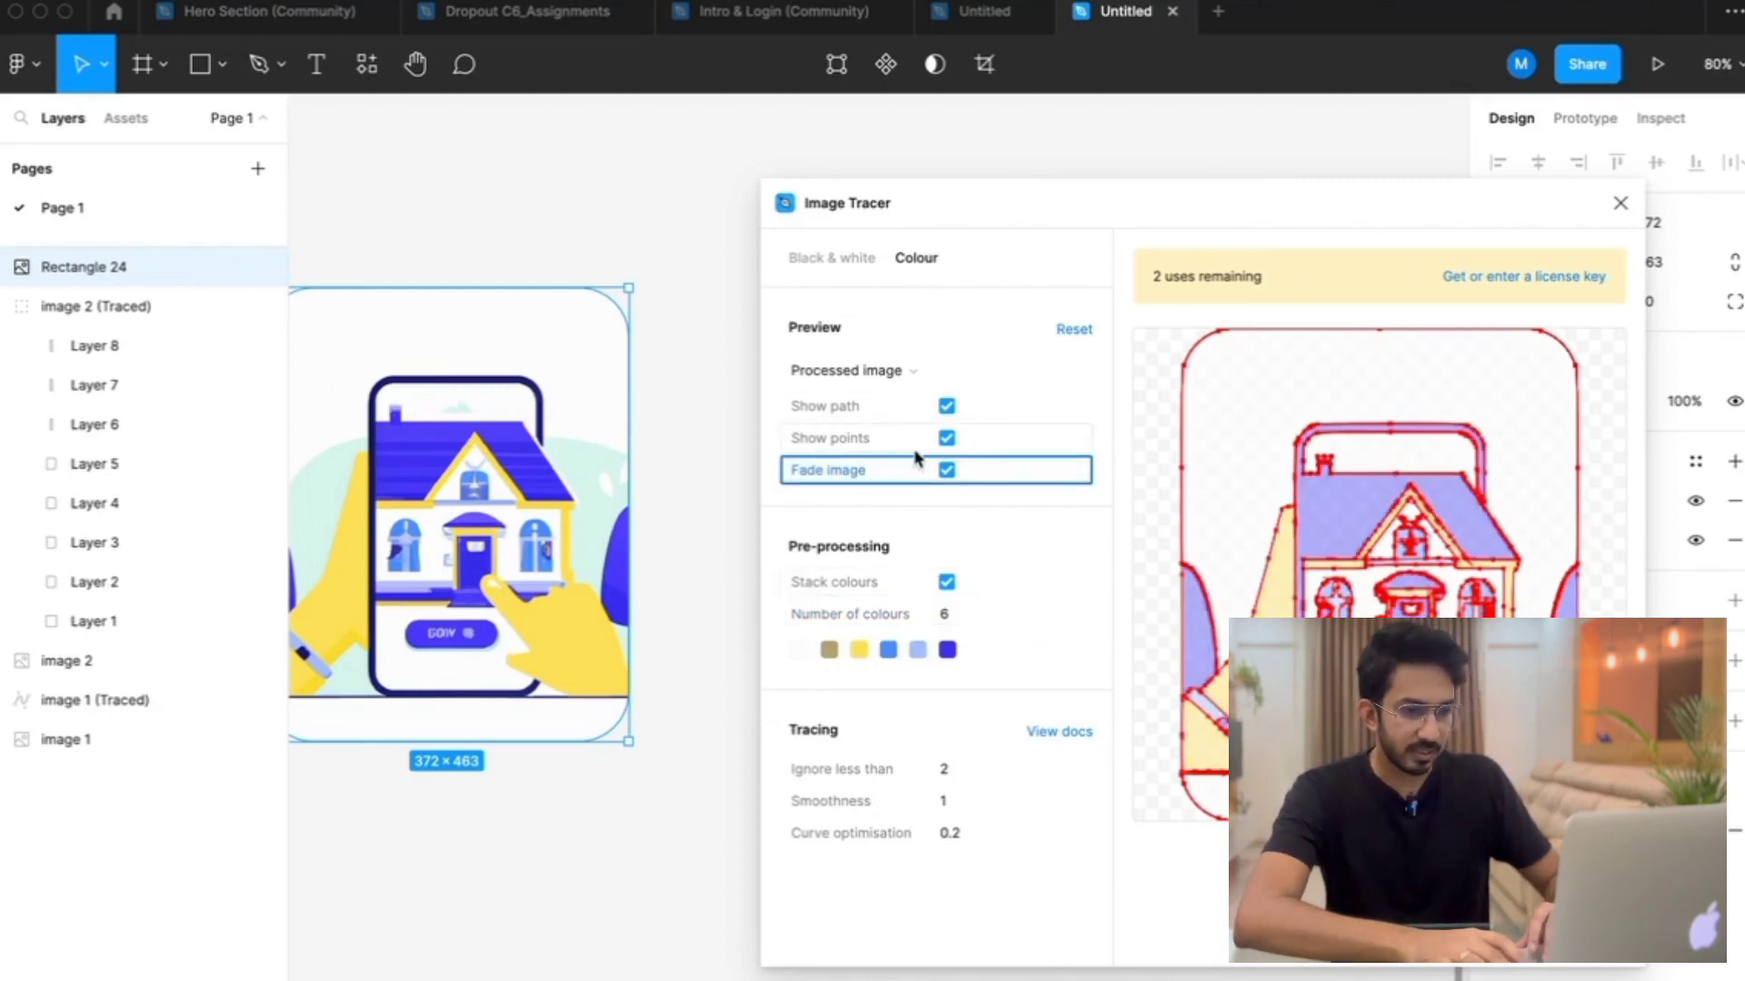
{"action": "left_click", "coordinate": [946, 469]}
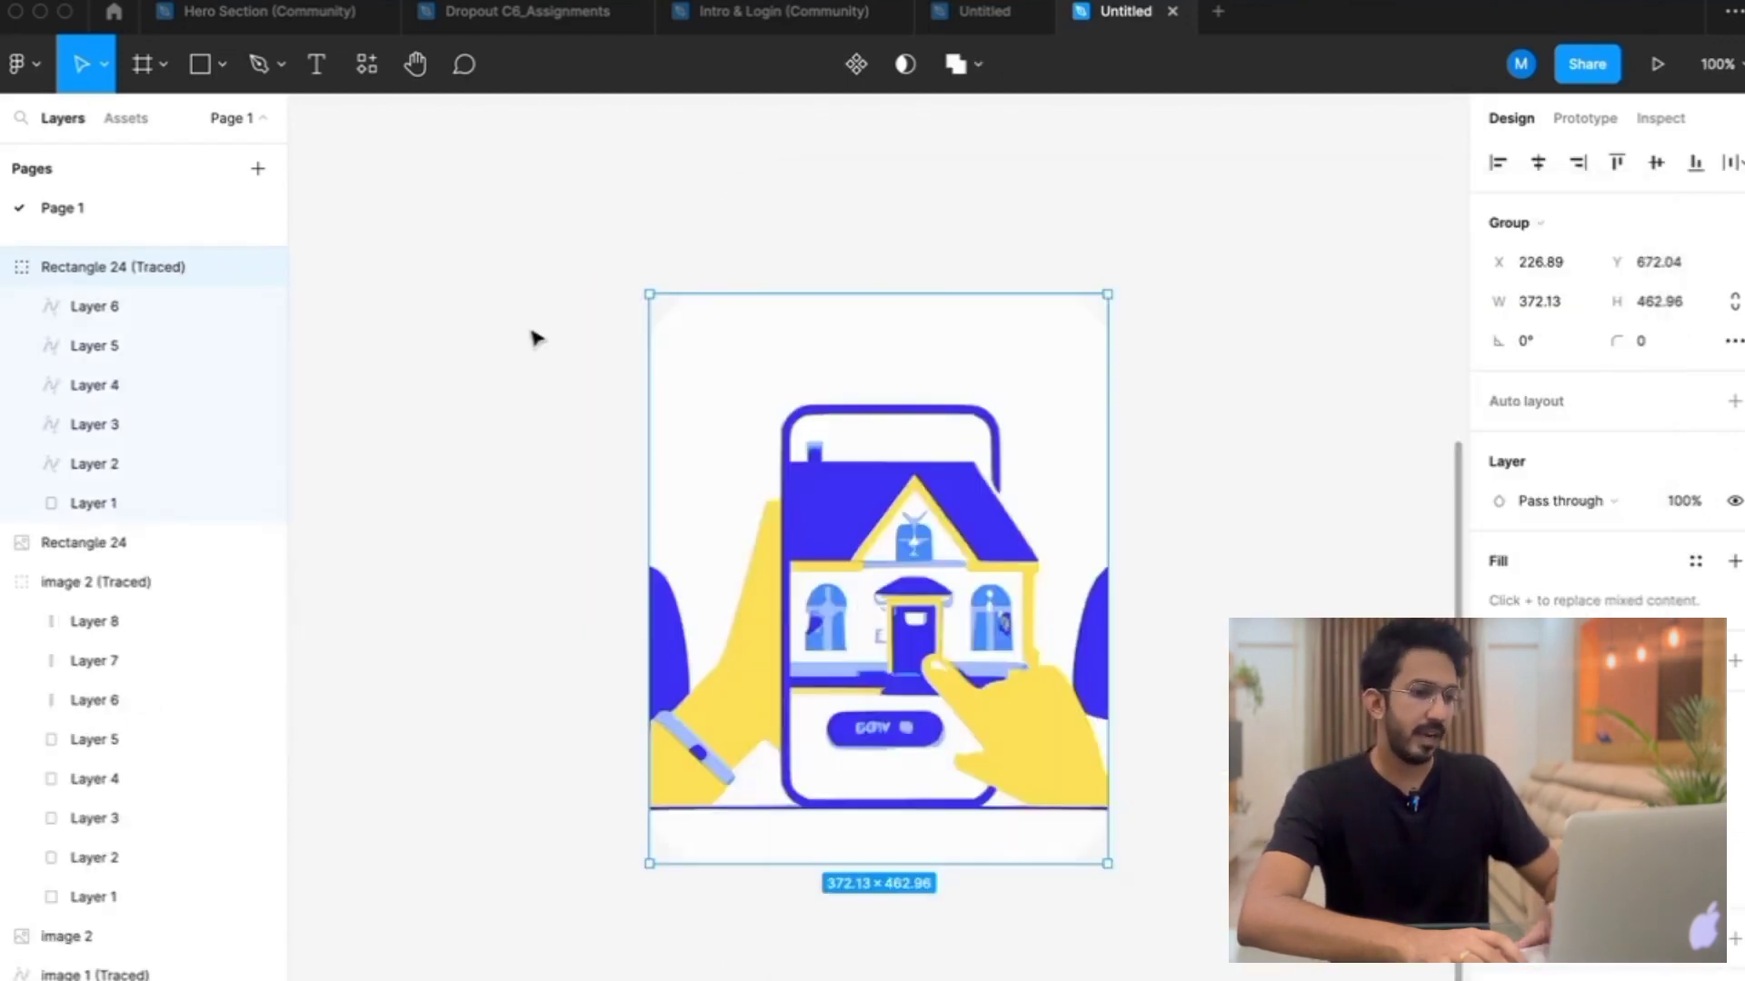
Move the traced house group to the blank canvas area beside the original house illustration, at X 654
{"action": "scroll", "coordinate": [534, 339], "scroll_direction": "down", "scroll_amount": 3}
{"action": "scroll", "coordinate": [766, 473], "scroll_direction": "down", "scroll_amount": 3}
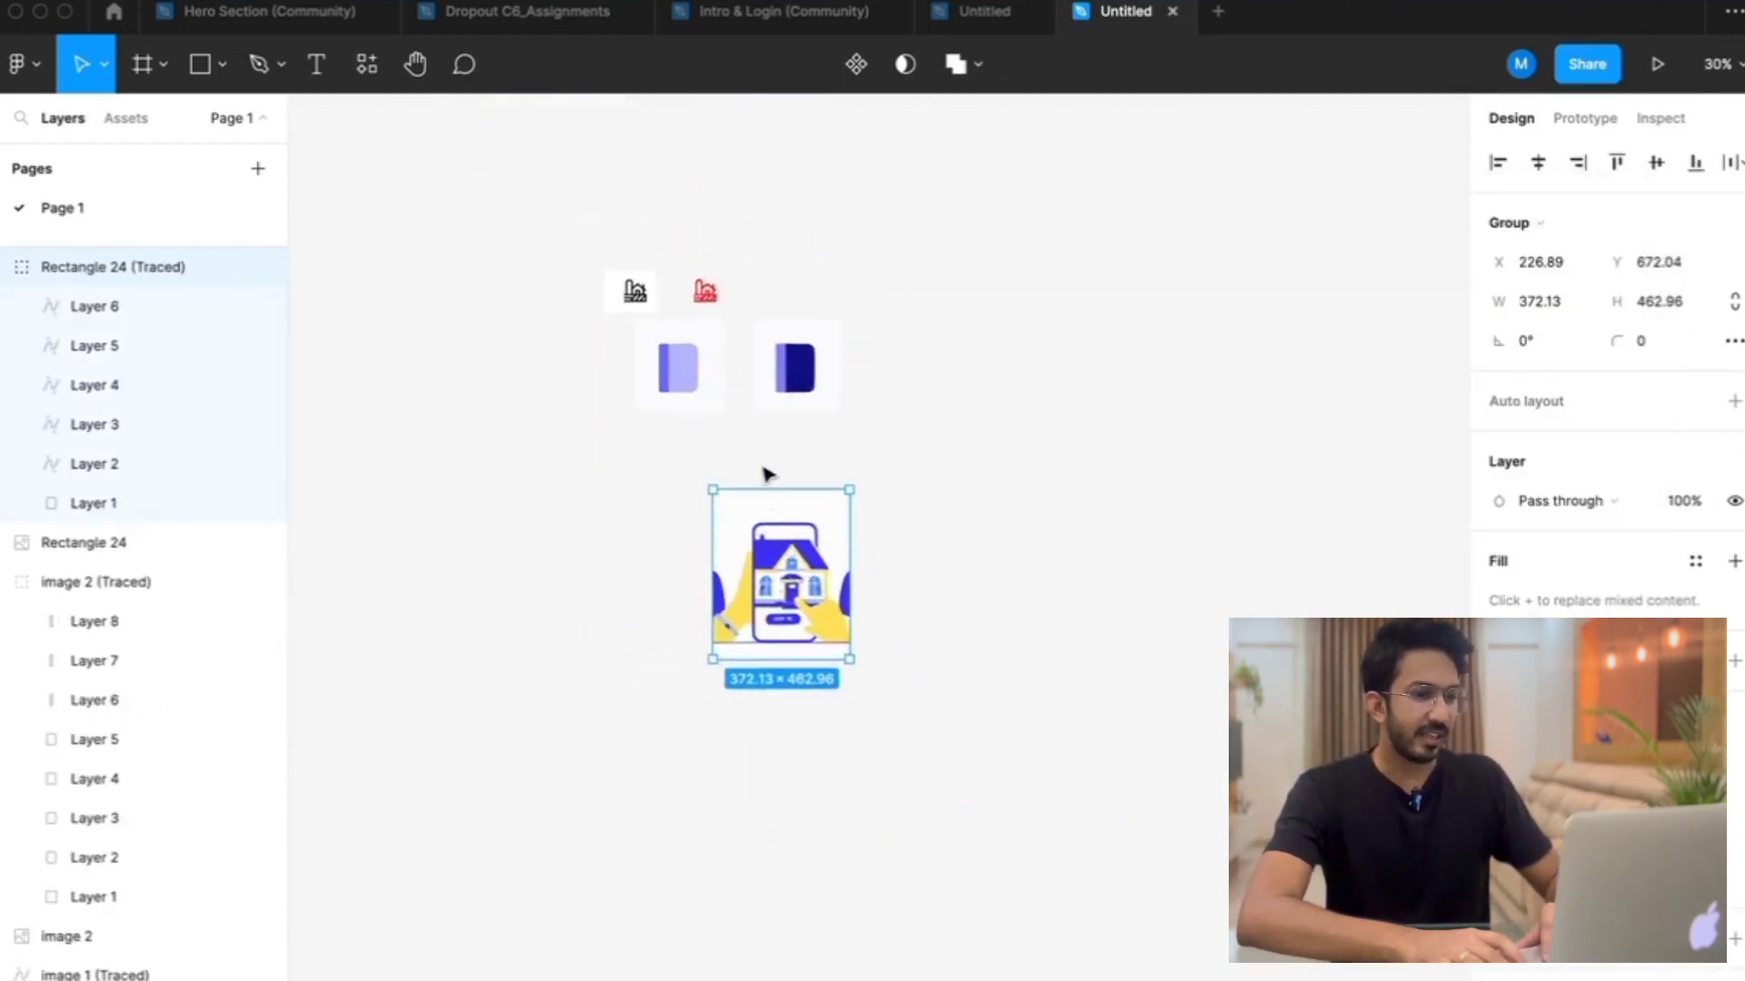
{"action": "scroll", "coordinate": [768, 472], "scroll_direction": "up", "scroll_amount": 5}
{"action": "left_click_drag", "start_coordinate": [815, 760], "coordinate": [1141, 760]}
{"action": "scroll", "coordinate": [1048, 718], "scroll_direction": "down", "scroll_amount": 3}
{"action": "scroll", "coordinate": [1048, 718], "scroll_direction": "right", "scroll_amount": 4}
{"action": "scroll", "coordinate": [1048, 718], "scroll_direction": "up", "scroll_amount": 5}
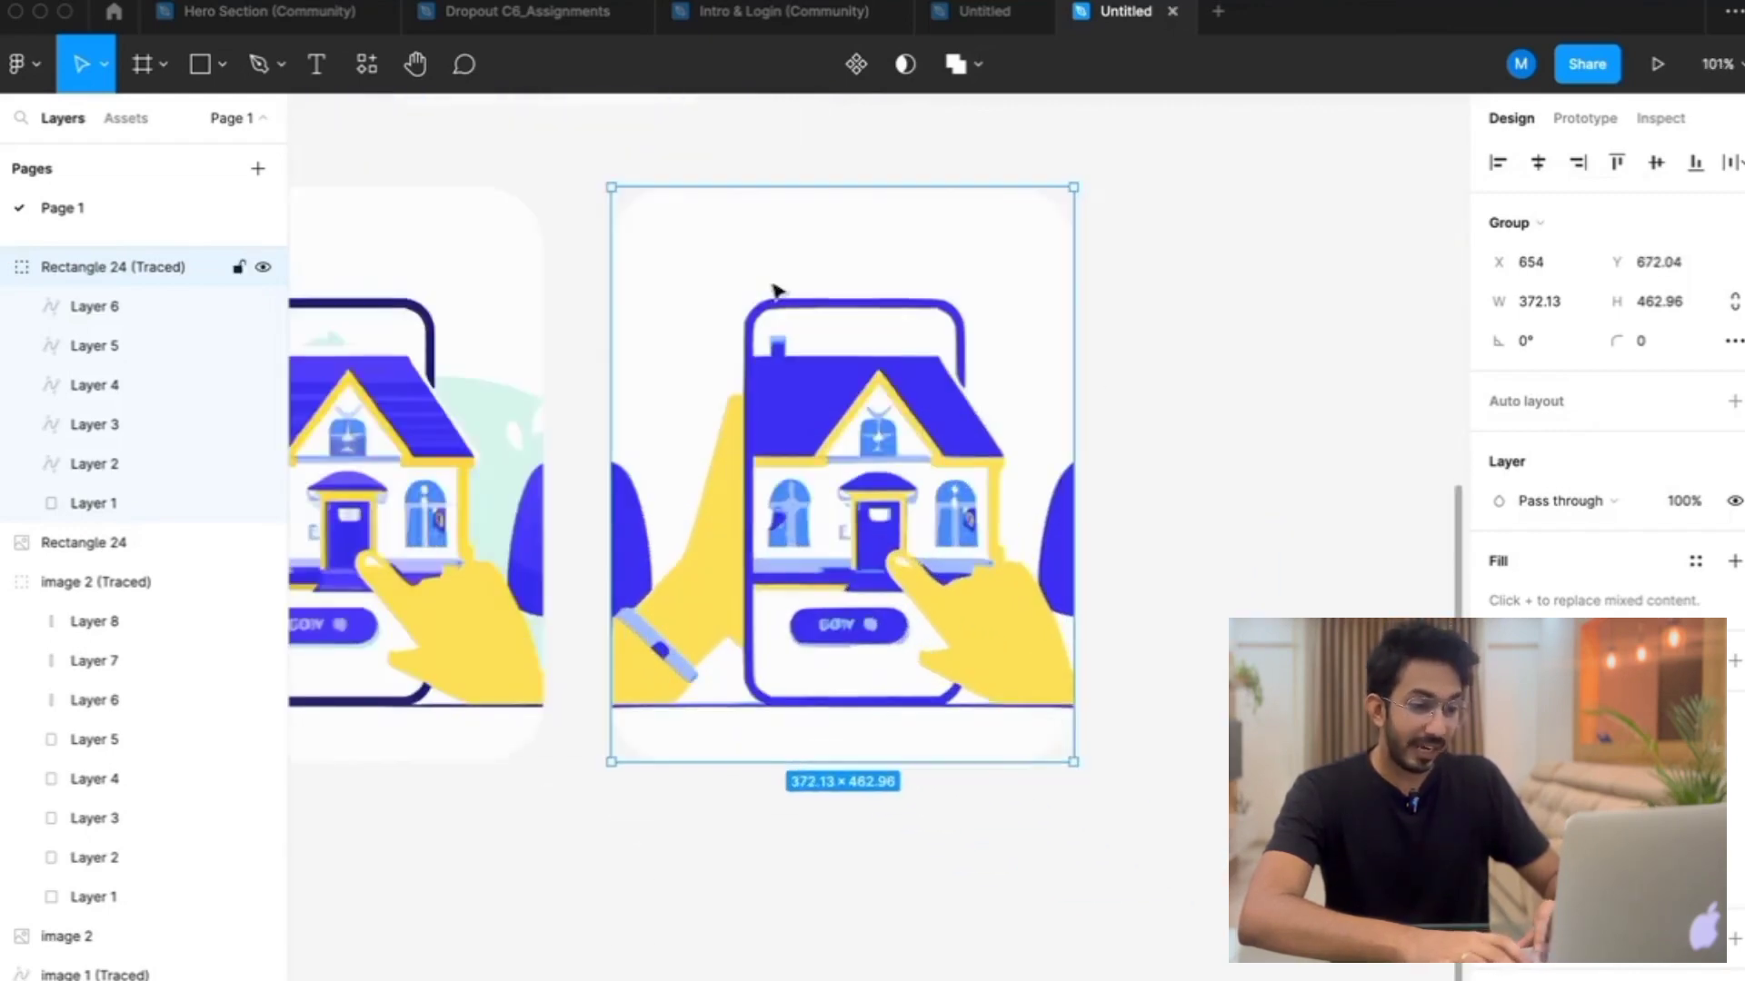
{"action": "scroll", "coordinate": [922, 400], "scroll_direction": "up", "scroll_amount": 3}
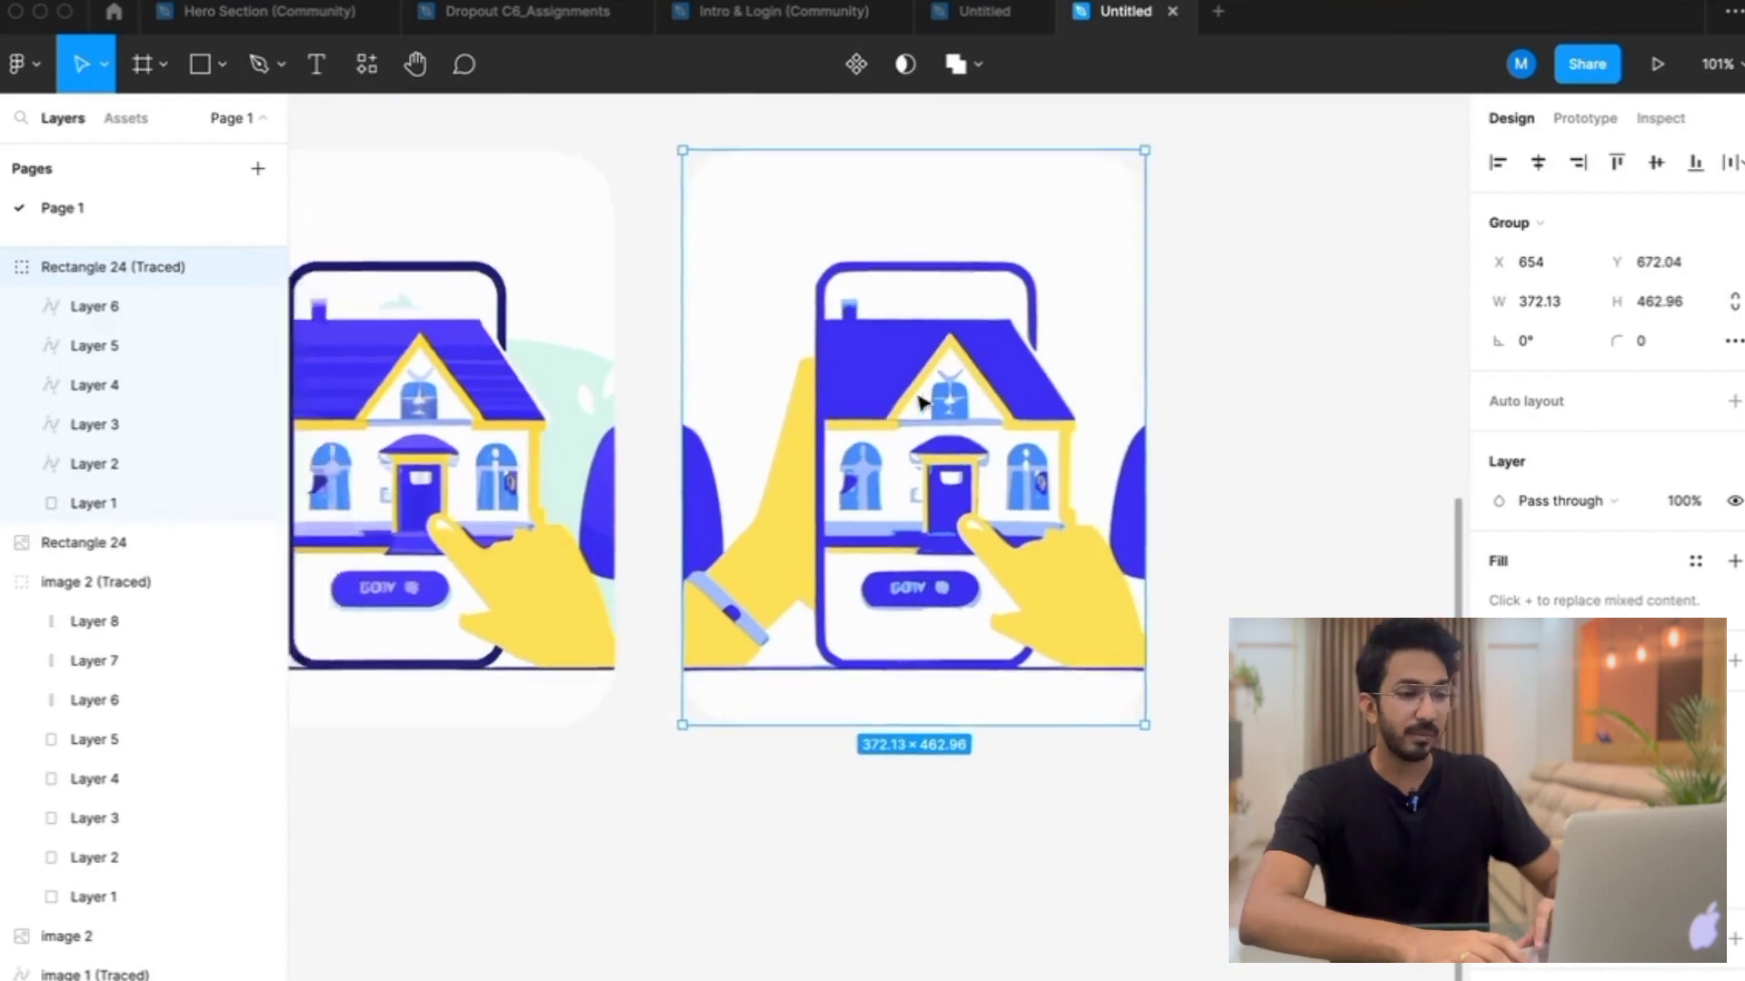
Change the fill of the traced group's medium-blue window shapes, Layer 3, to near-black 16191D
{"action": "left_click", "coordinate": [935, 312]}
{"action": "left_click", "coordinate": [1047, 365]}
{"action": "scroll", "coordinate": [1048, 364], "scroll_direction": "up", "scroll_amount": 5}
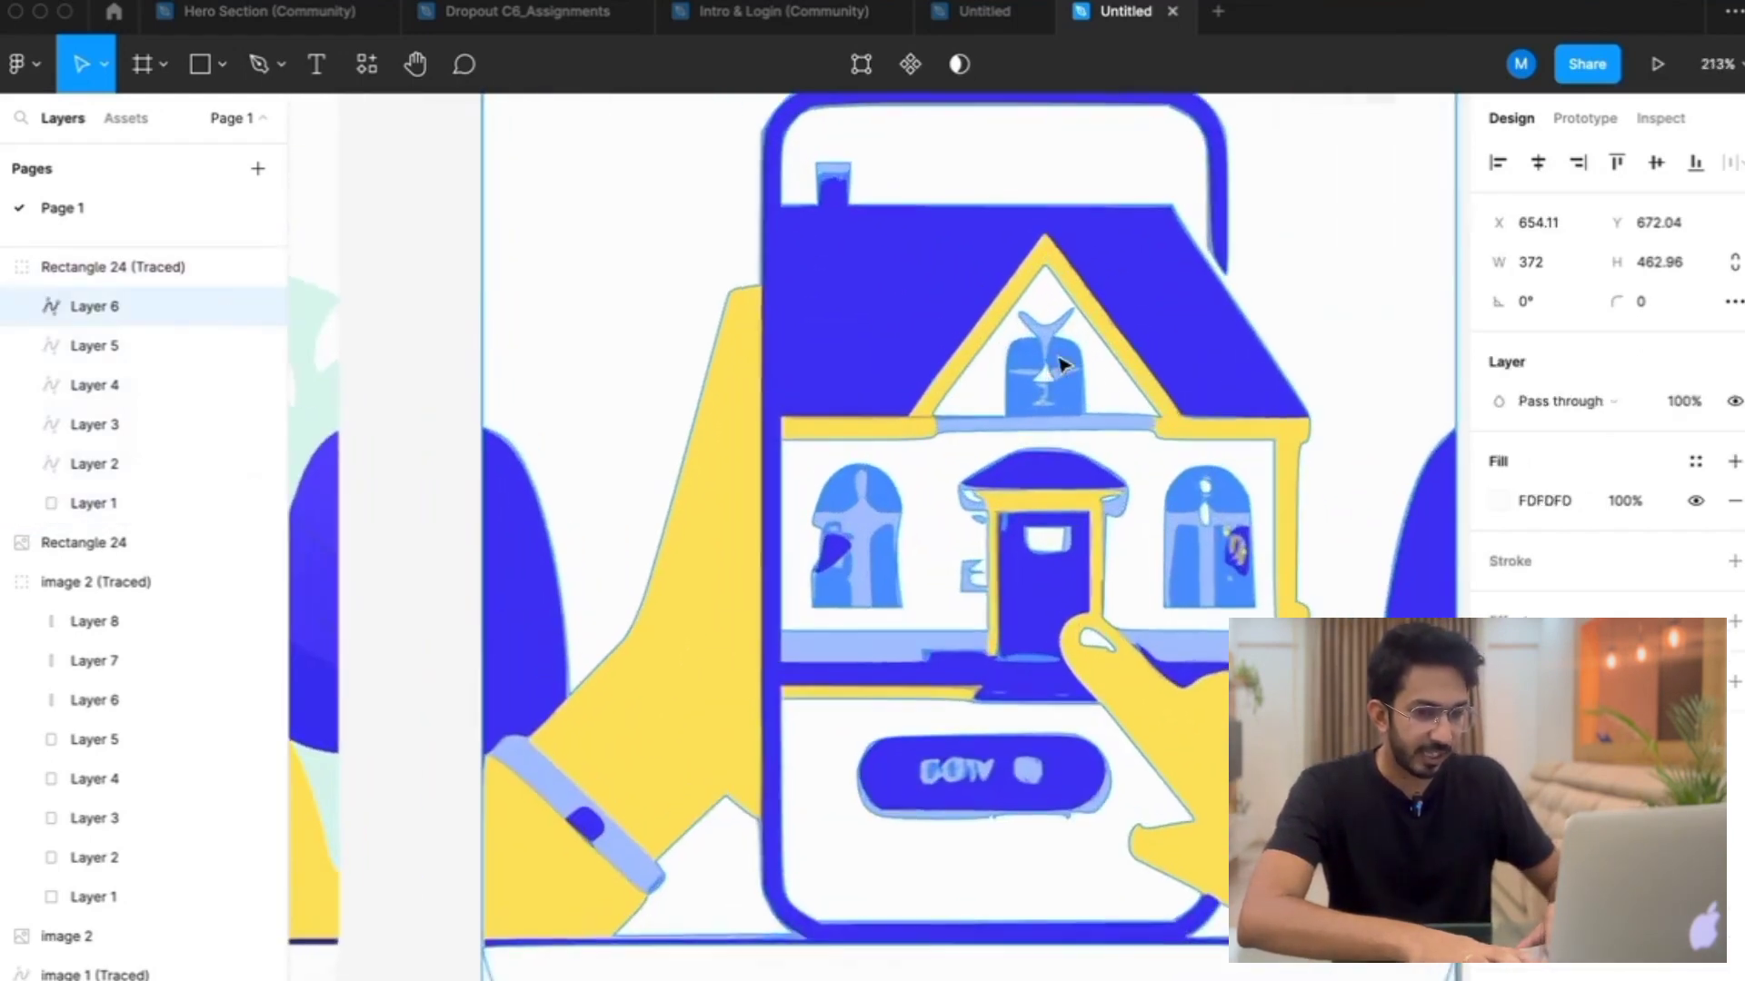
{"action": "left_click", "coordinate": [1091, 377]}
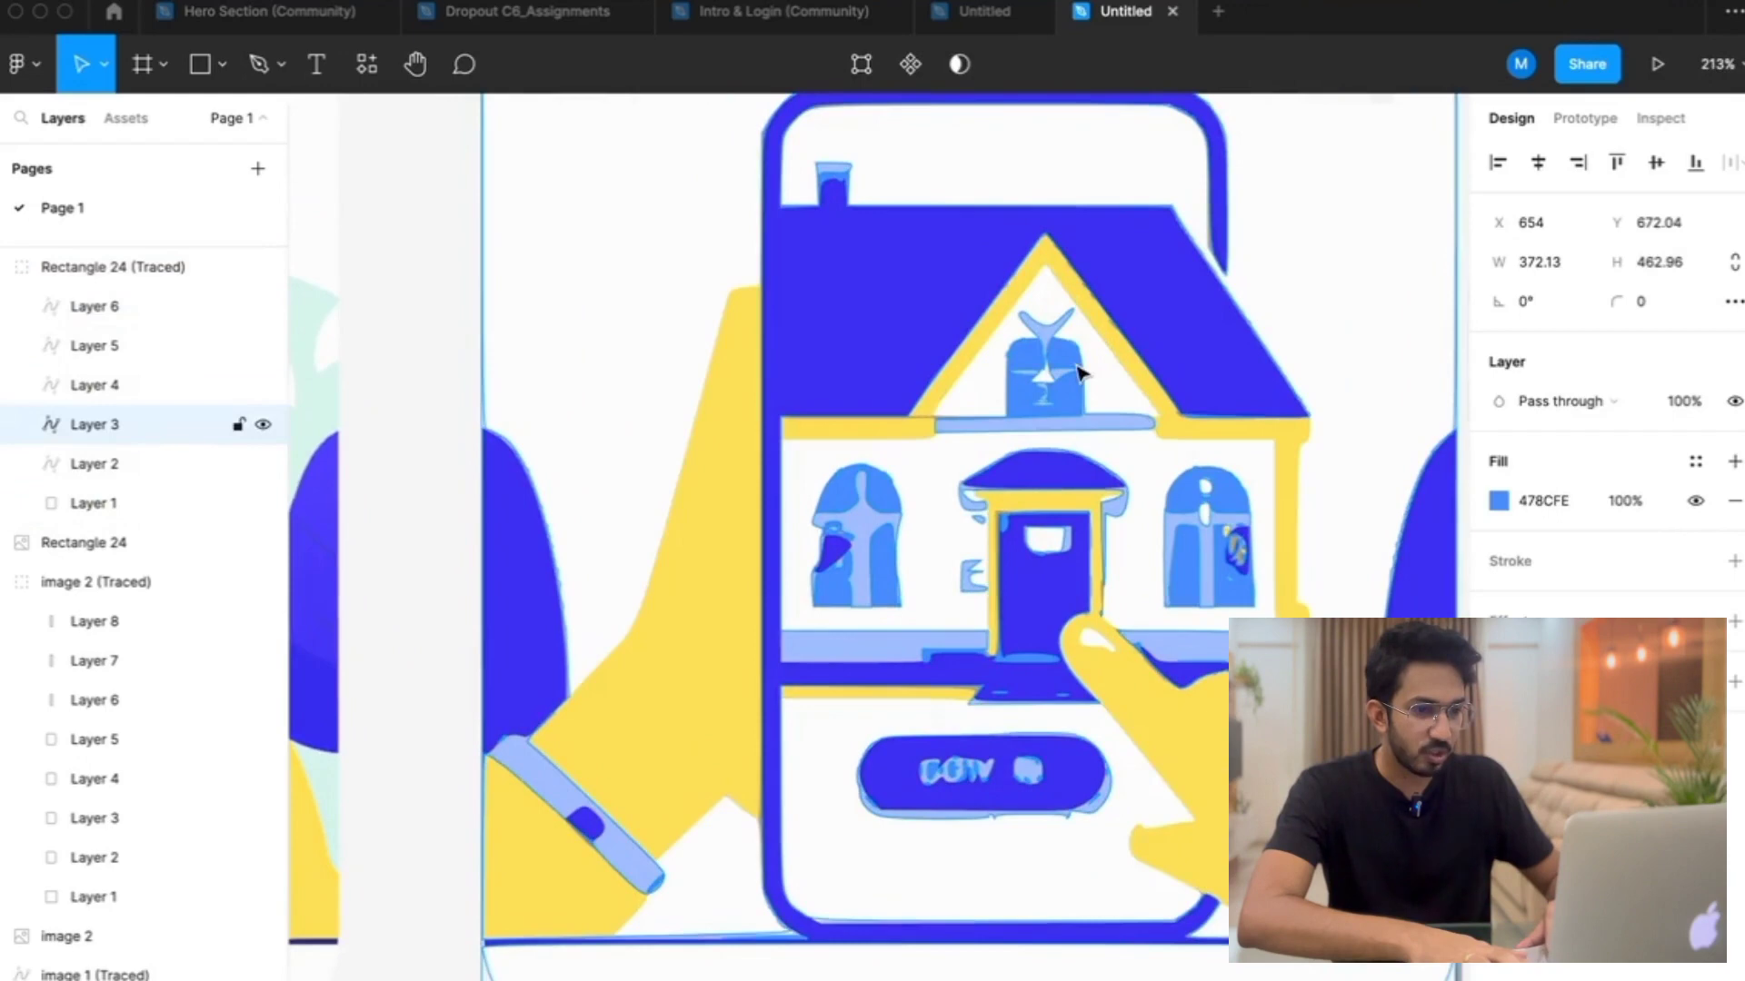
{"action": "left_click", "coordinate": [1499, 501]}
{"action": "left_click_drag", "start_coordinate": [1387, 452], "coordinate": [1270, 678]}
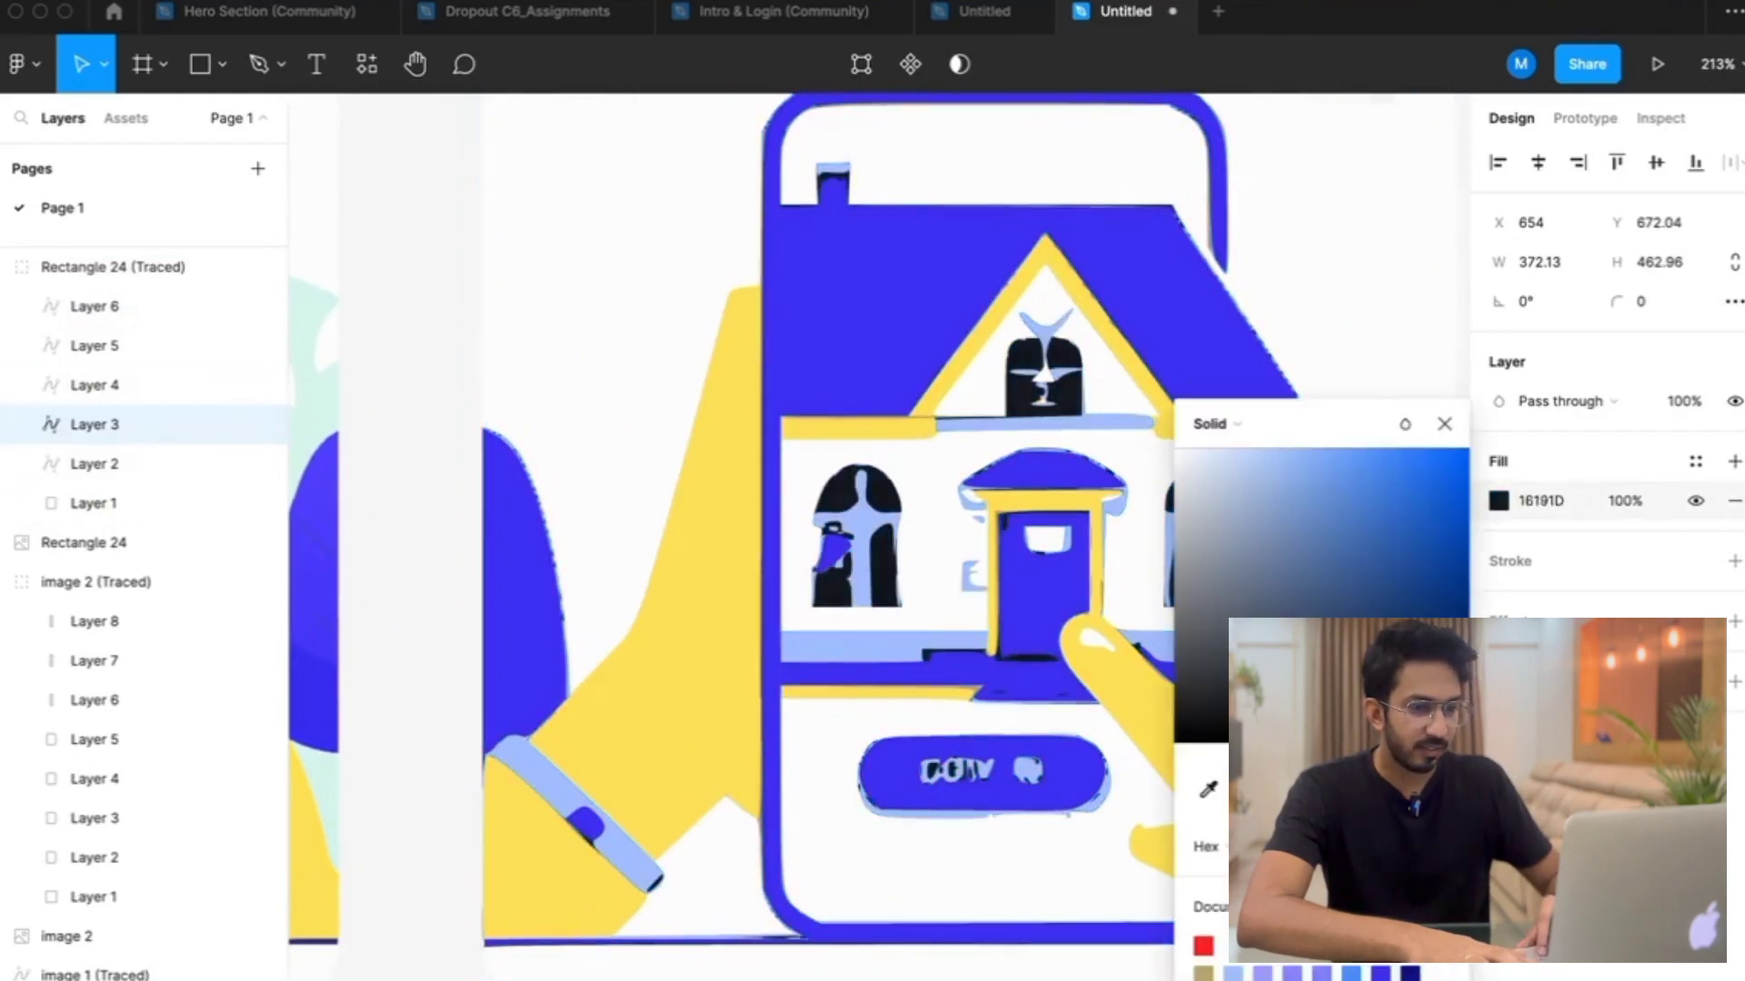
Recolour the traced blue roof, phone outline and bushes on Layer 1 to a deep pink fill and deselect it
{"action": "left_click", "coordinate": [1095, 777]}
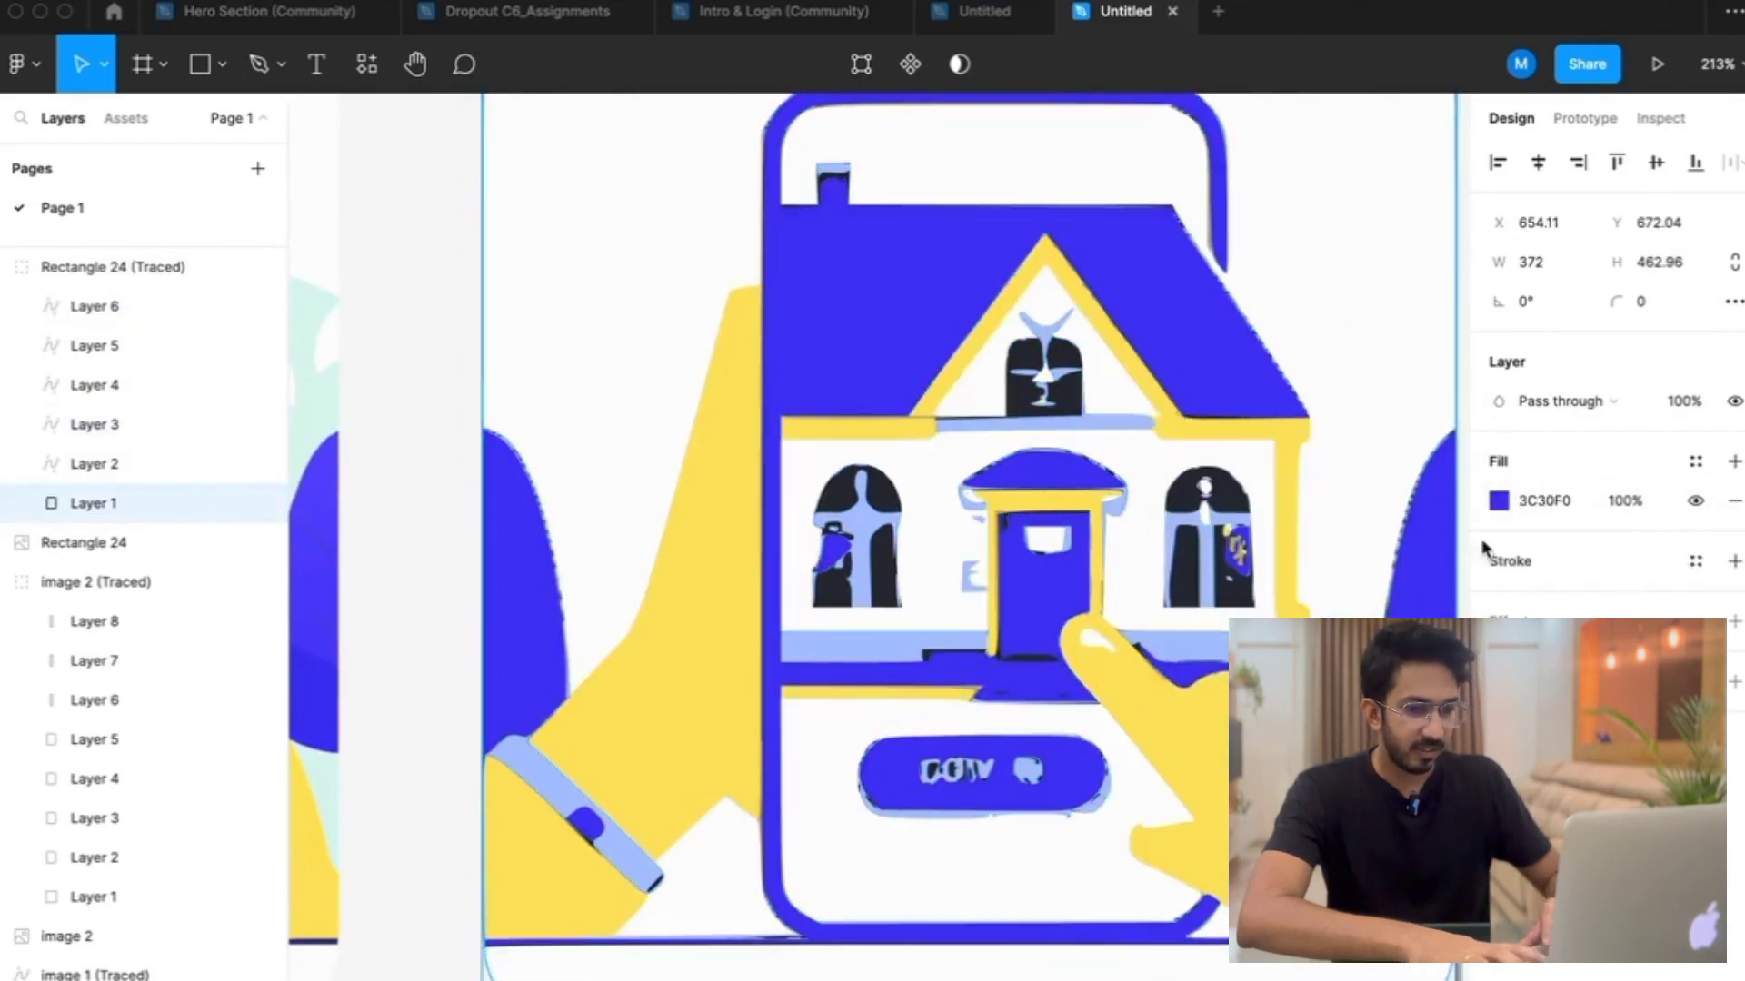
{"action": "left_click", "coordinate": [1515, 503]}
{"action": "left_click", "coordinate": [1498, 501]}
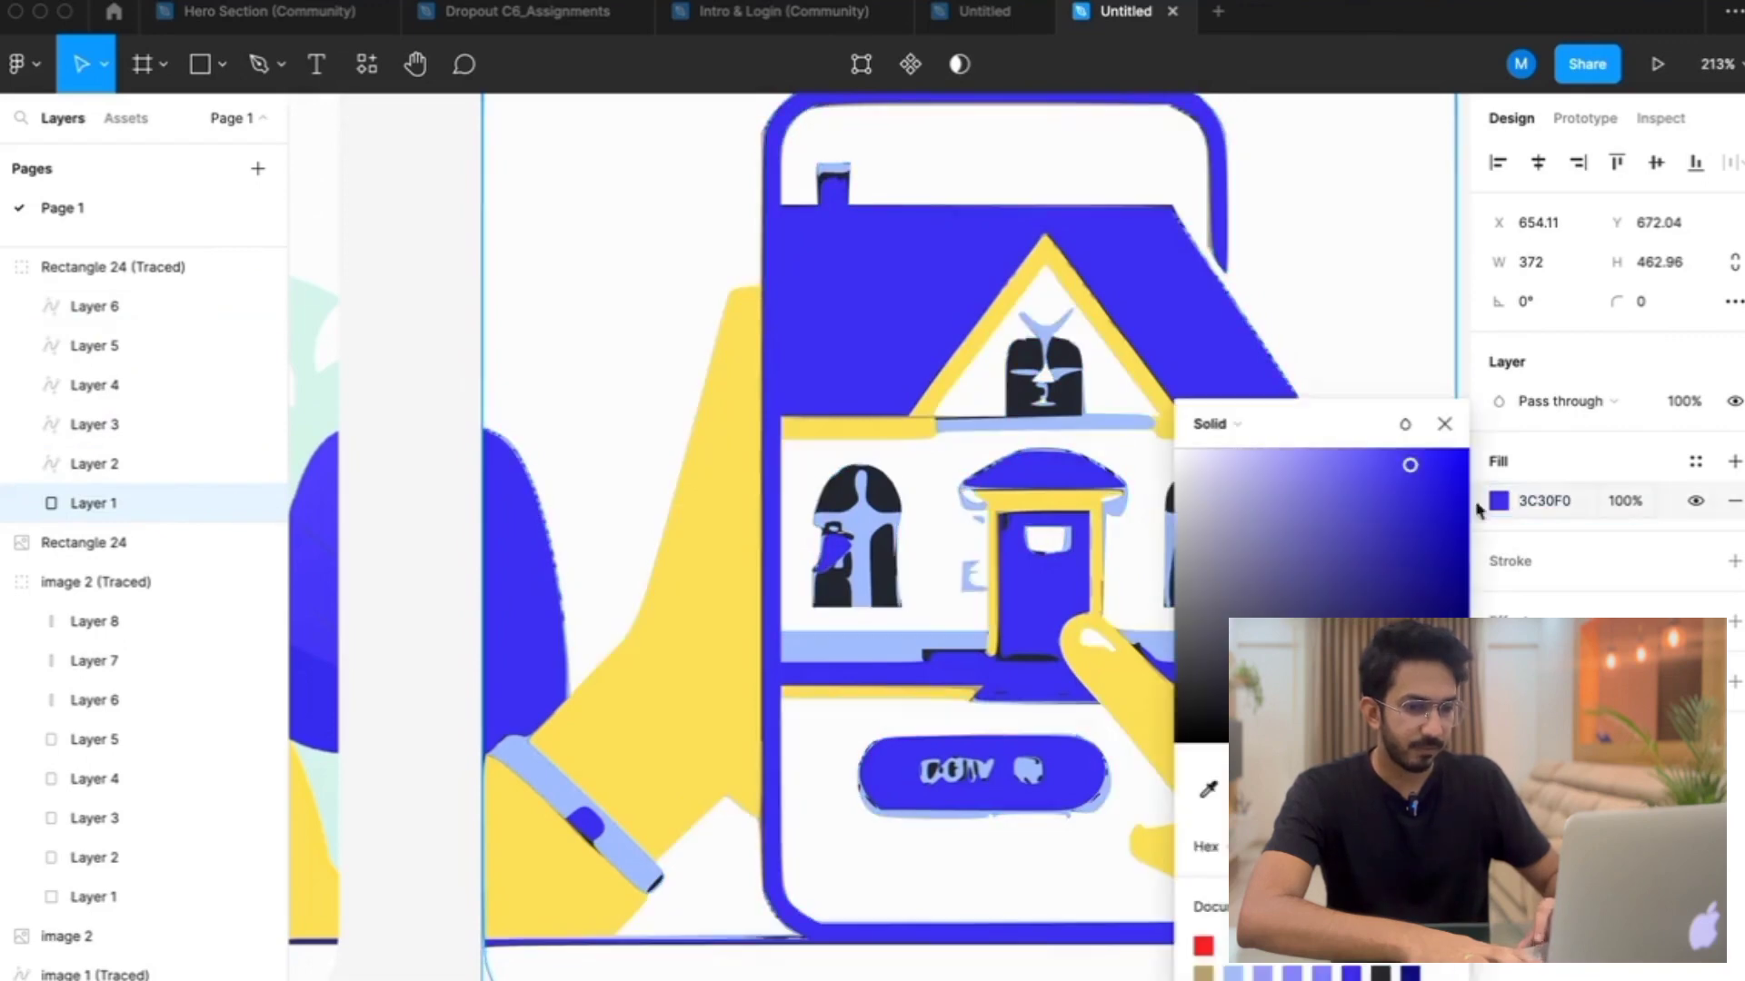
{"action": "left_click", "coordinate": [1335, 591]}
{"action": "left_click_drag", "start_coordinate": [1336, 591], "coordinate": [1213, 453]}
{"action": "left_click_drag", "start_coordinate": [1291, 772], "coordinate": [1432, 773]}
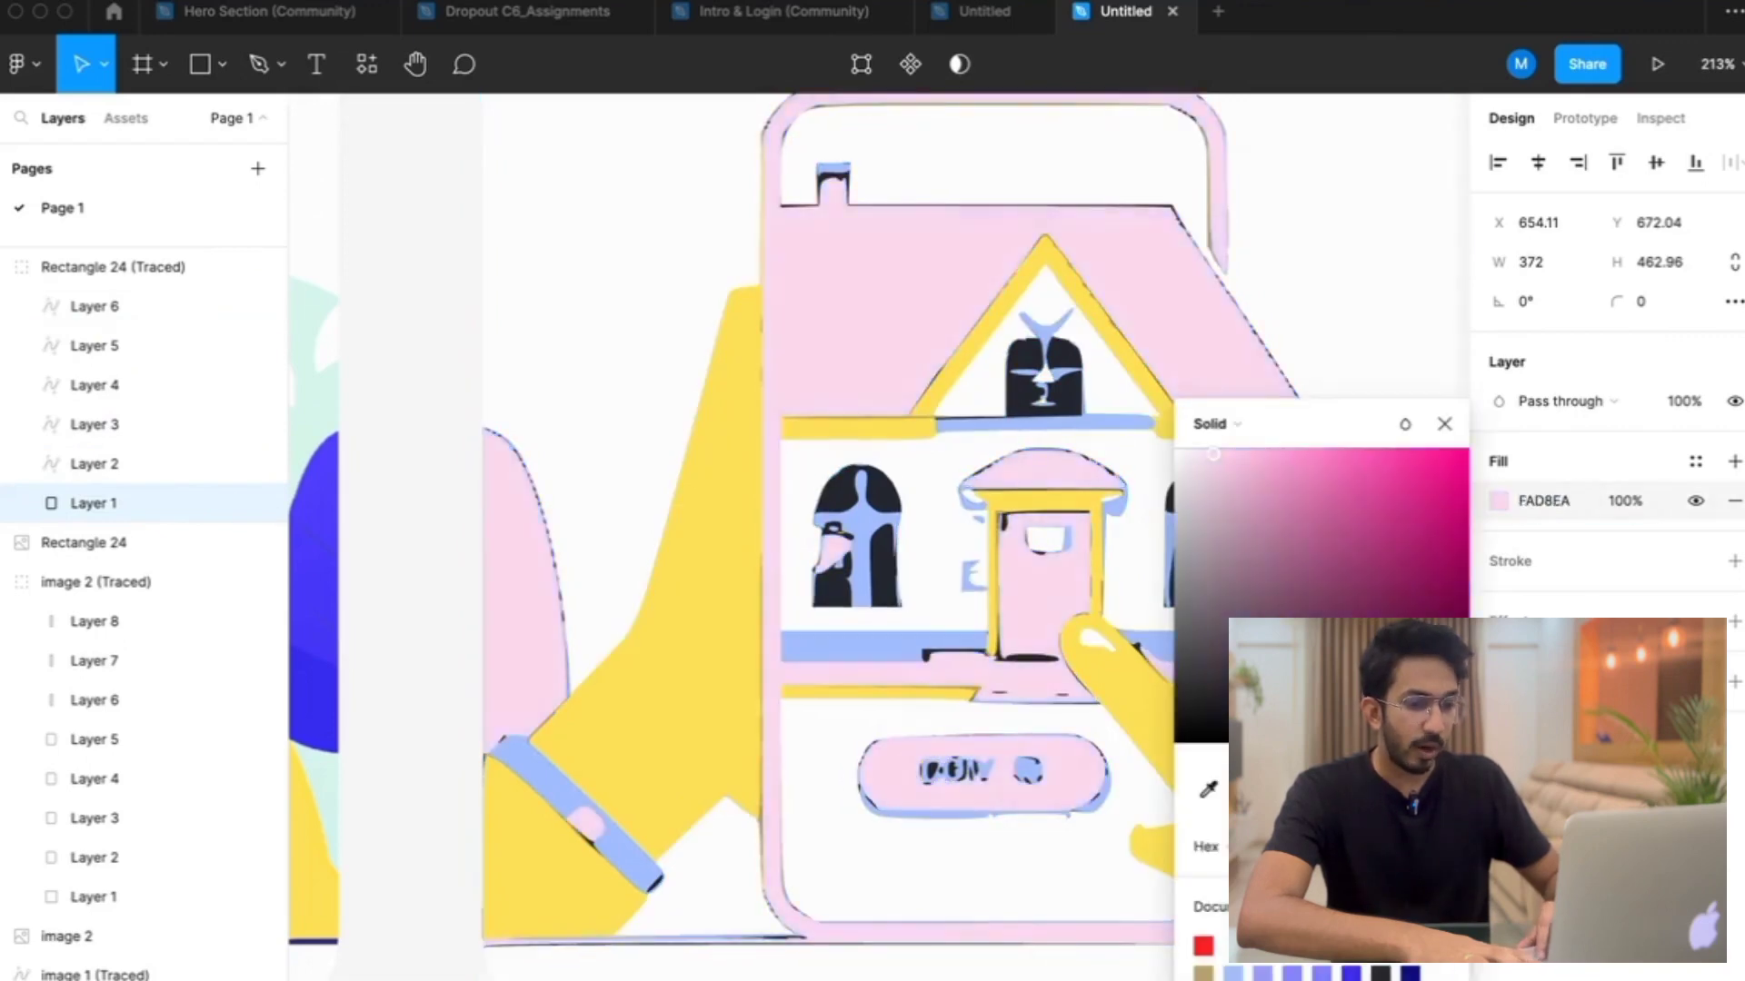
{"action": "left_click_drag", "start_coordinate": [1213, 454], "coordinate": [1398, 506]}
{"action": "scroll", "coordinate": [934, 501], "scroll_direction": "down", "scroll_amount": 5}
{"action": "key", "text": "Escape"}
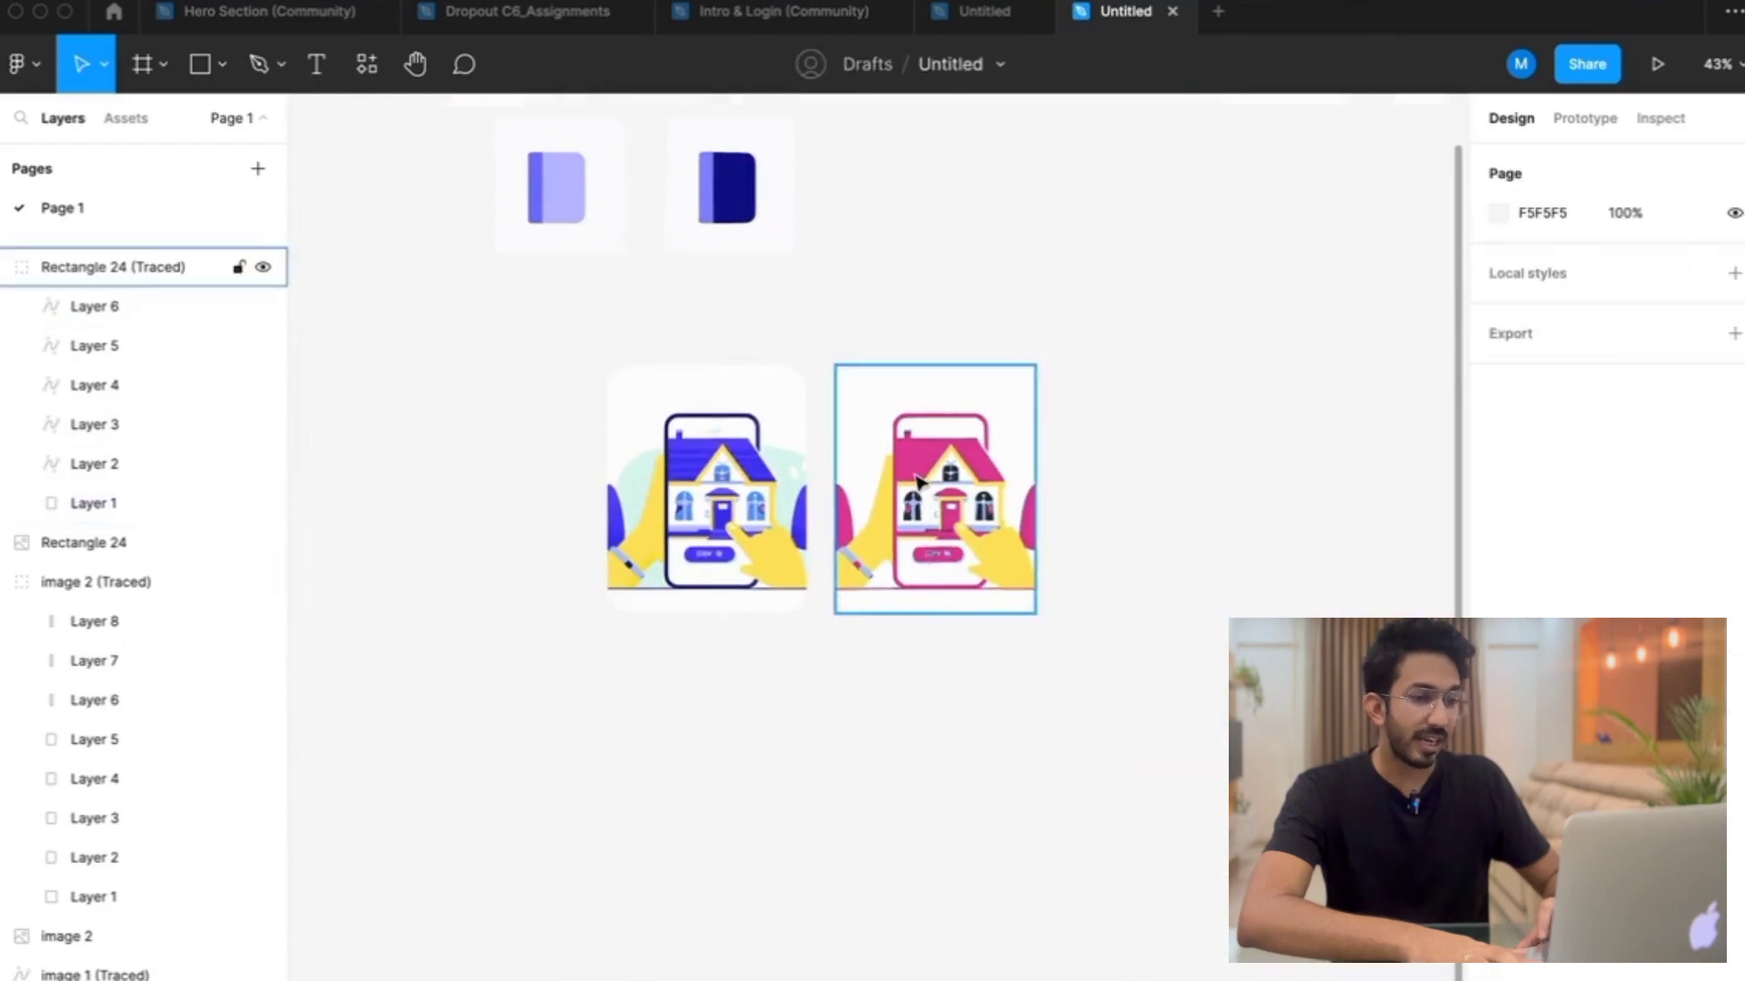
Compare the original house illustration up close with the recoloured traced version beside it
{"action": "scroll", "coordinate": [927, 497], "scroll_direction": "up", "scroll_amount": 5}
{"action": "left_click", "coordinate": [515, 549]}
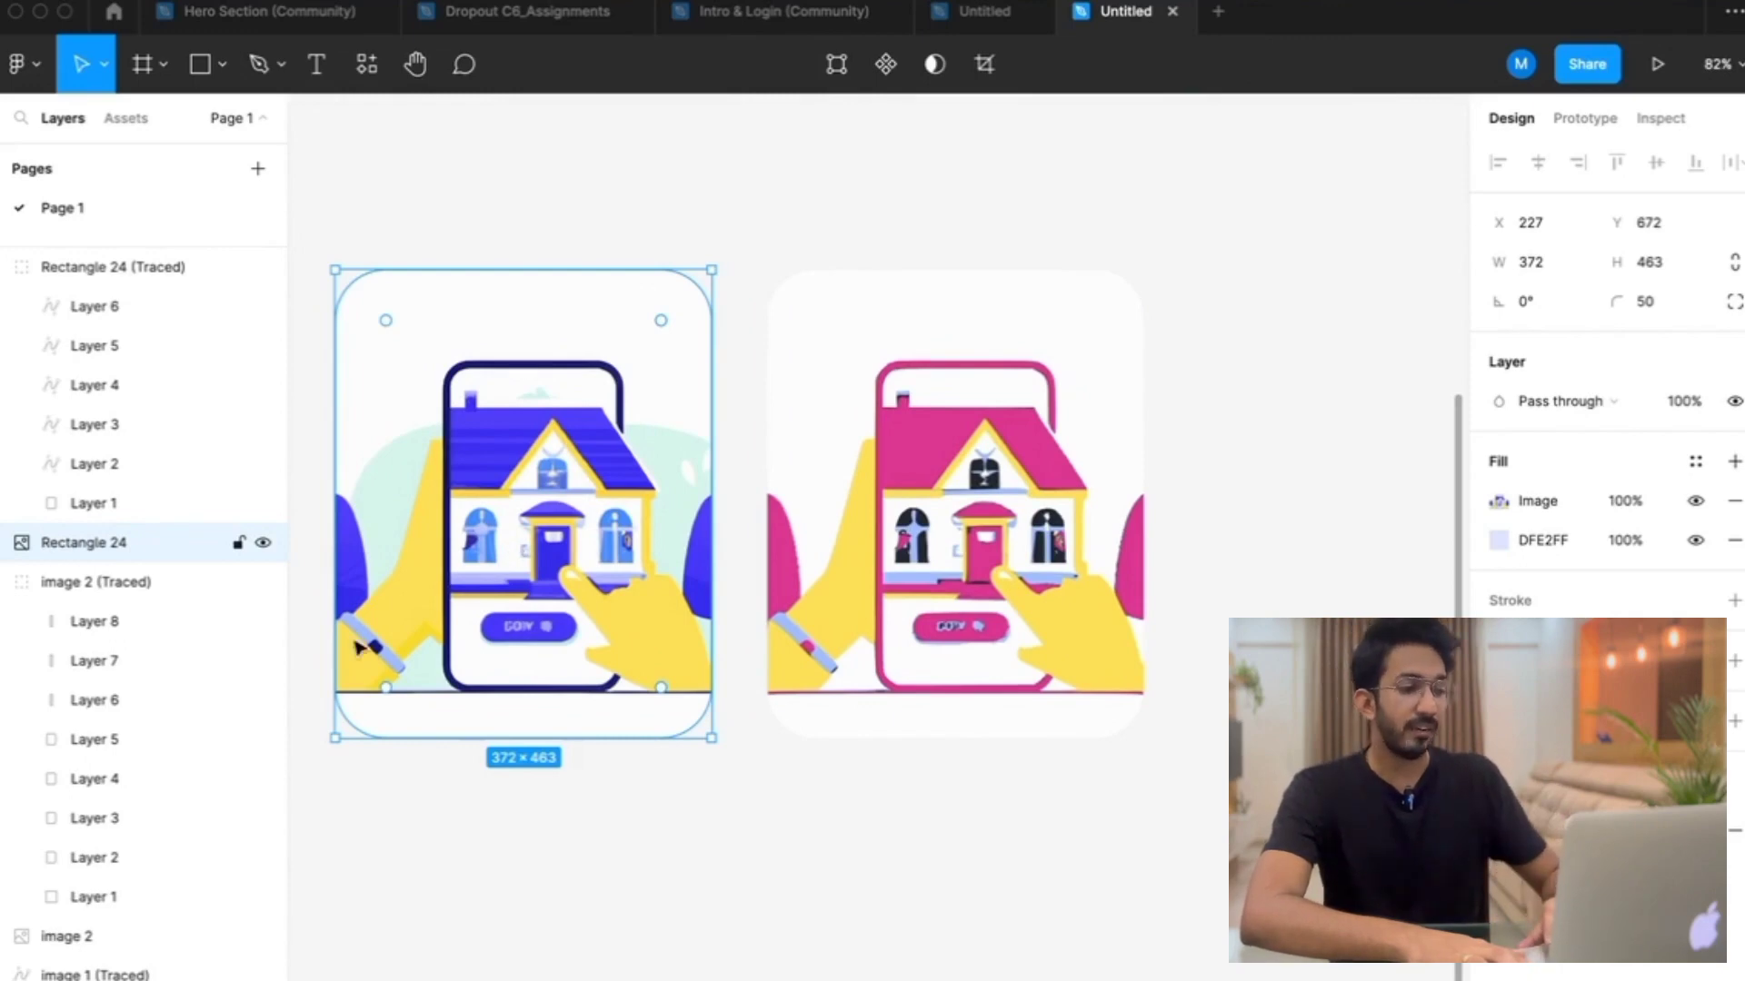
{"action": "scroll", "coordinate": [356, 646], "scroll_direction": "up", "scroll_amount": 5}
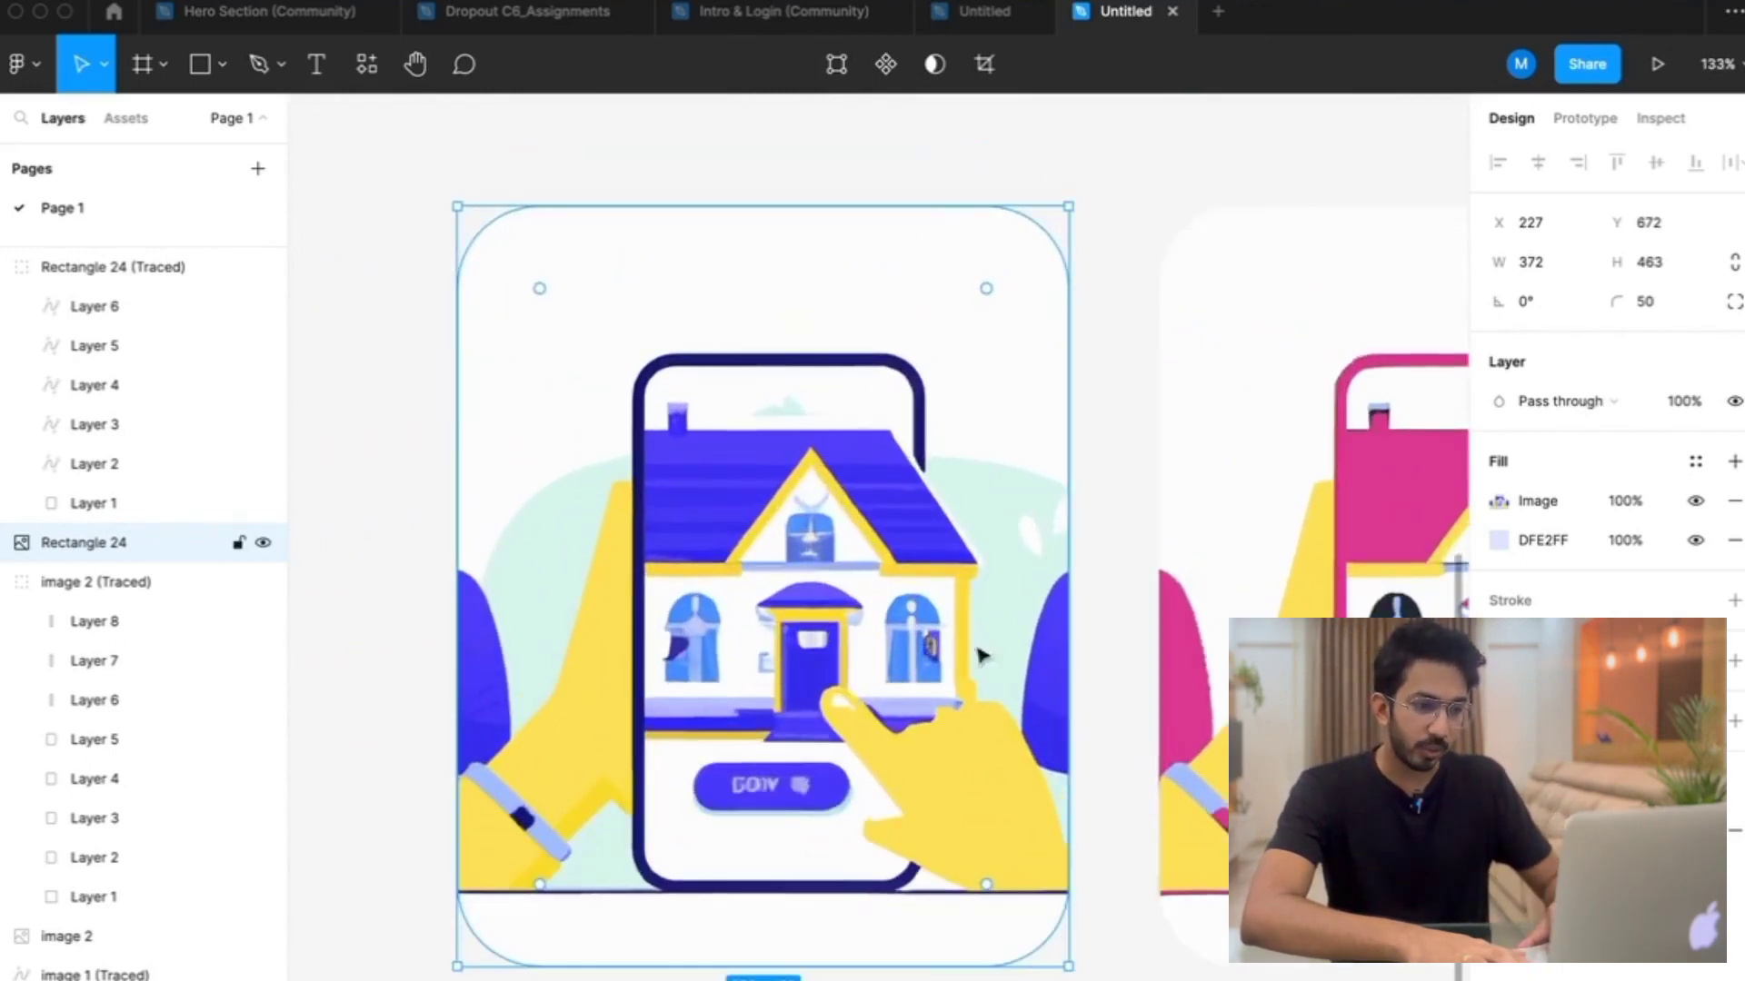
{"action": "scroll", "coordinate": [697, 456], "scroll_direction": "right", "scroll_amount": 5}
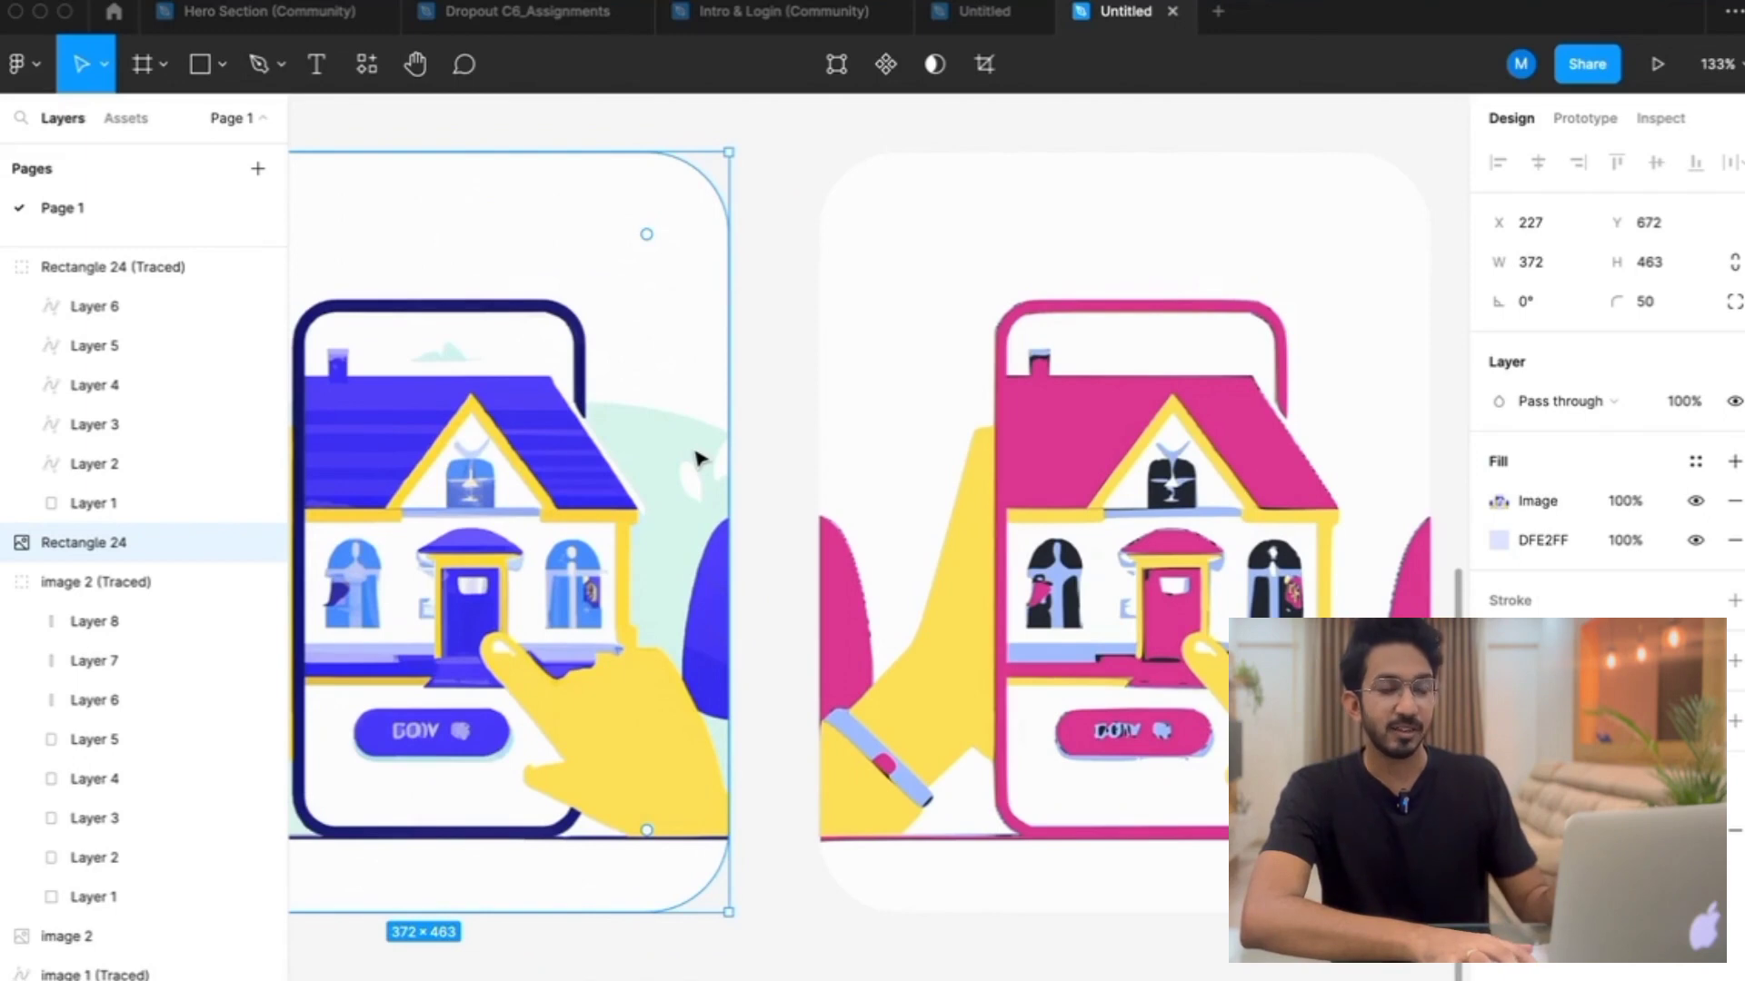
{"action": "left_click", "coordinate": [1008, 508]}
{"action": "scroll", "coordinate": [1008, 509], "scroll_direction": "right", "scroll_amount": 3}
{"action": "scroll", "coordinate": [1008, 509], "scroll_direction": "down", "scroll_amount": 1}
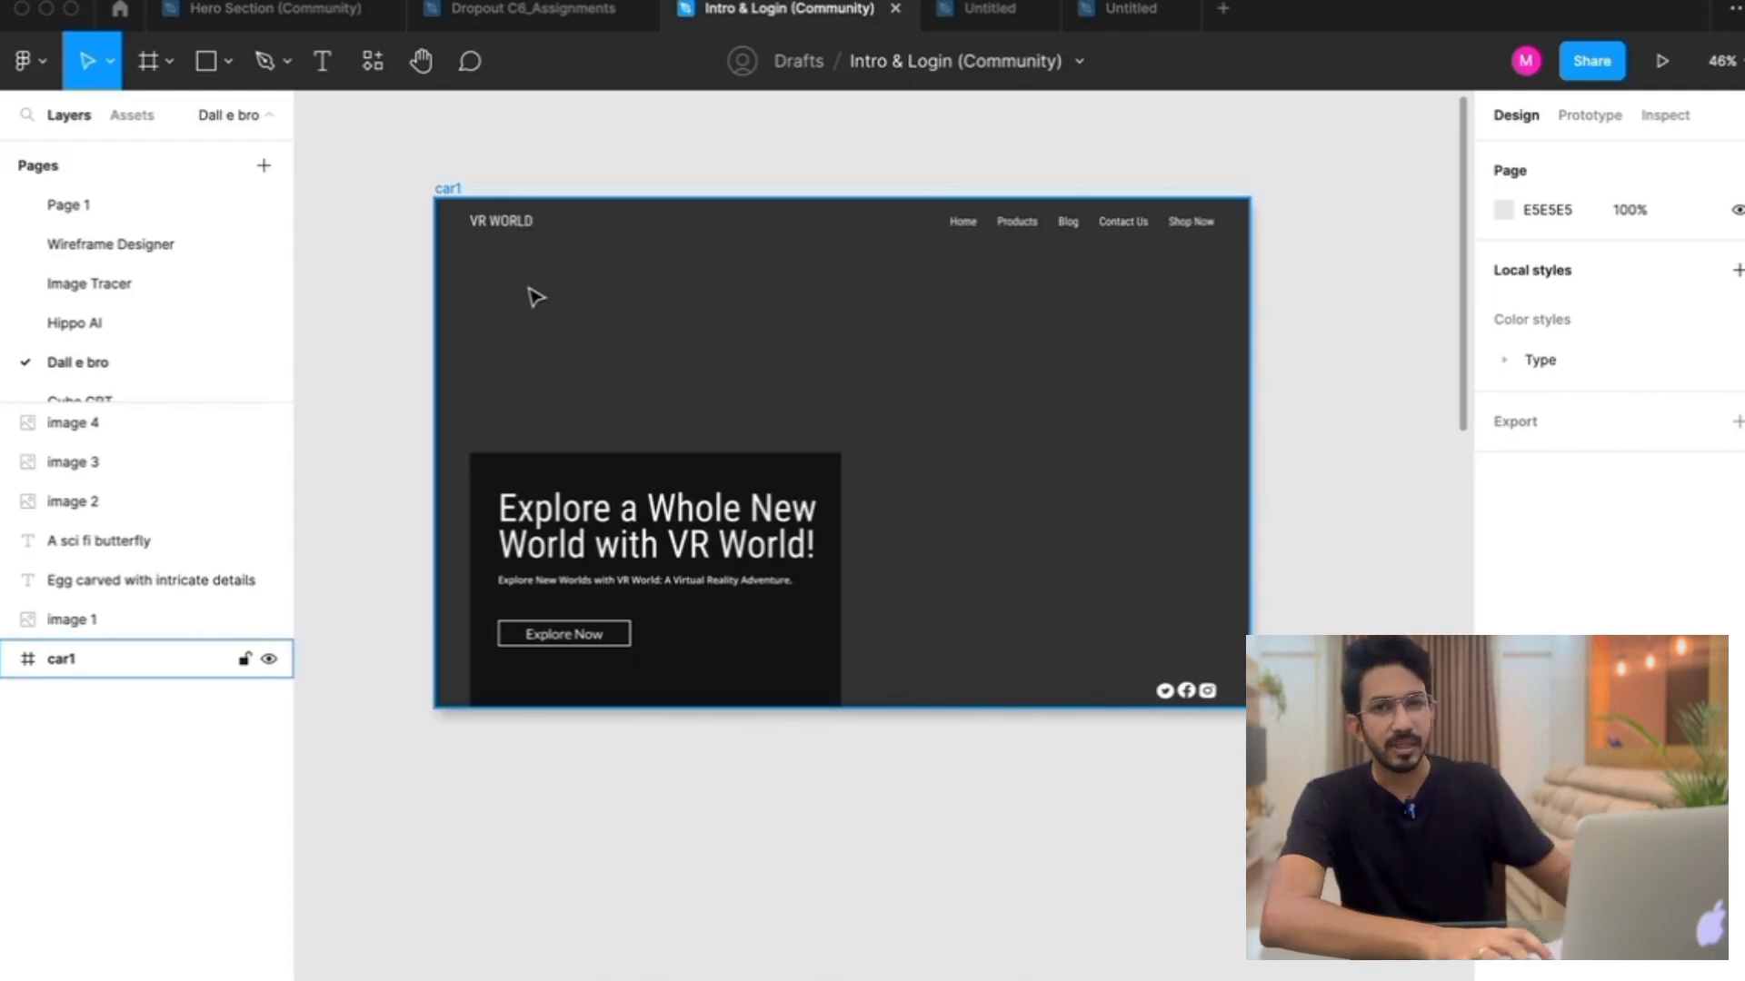
Select the car1 frame on the Dall e bro page and run the DALL-E Bro plugin, found by searching for "dall e"
{"action": "left_click", "coordinate": [994, 314]}
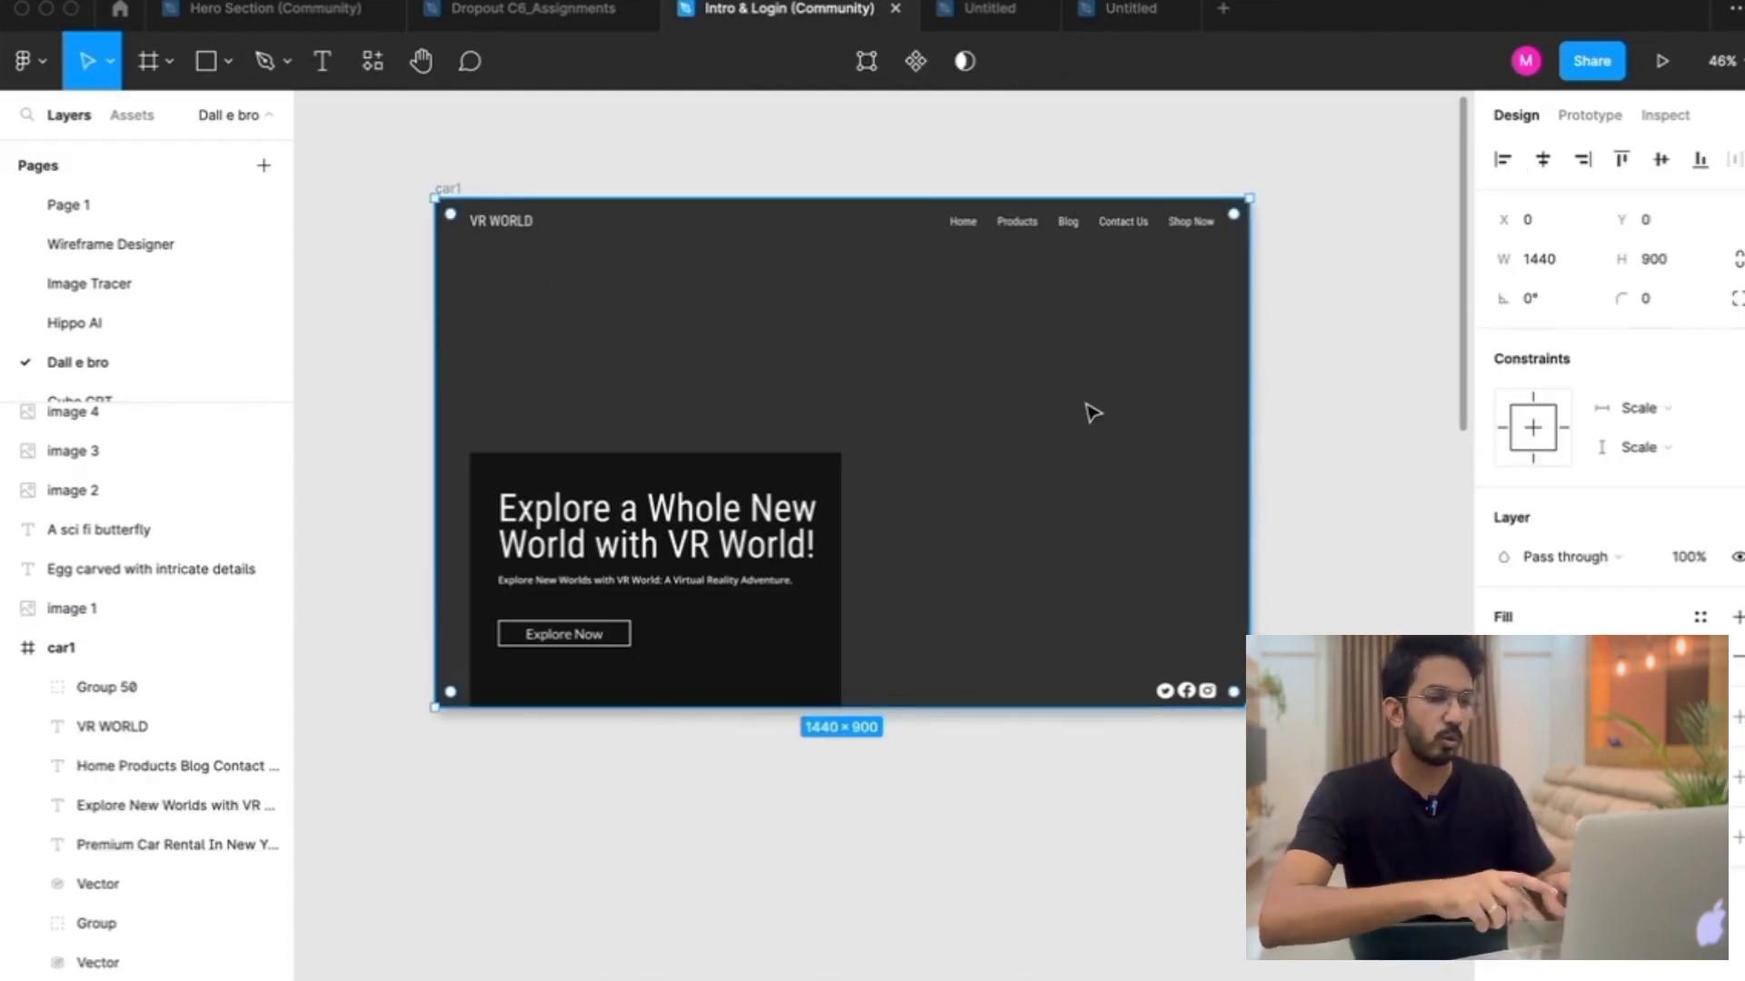
{"action": "left_click", "coordinate": [681, 922]}
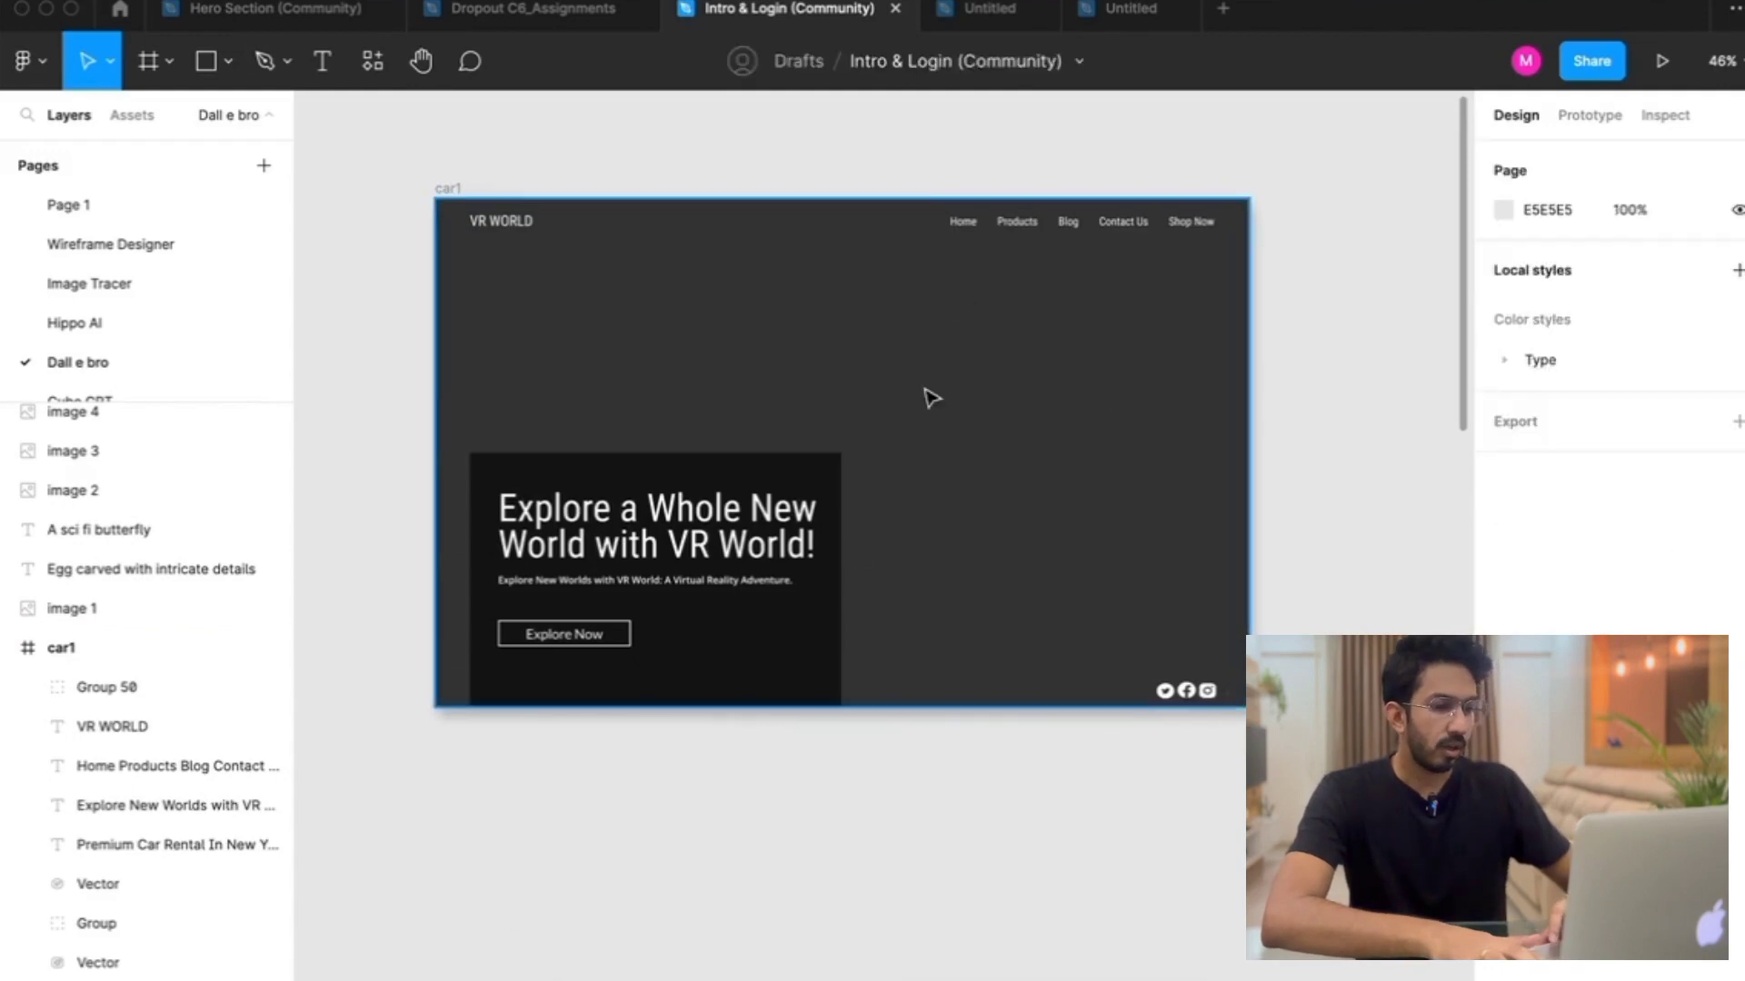
{"action": "left_click", "coordinate": [929, 398]}
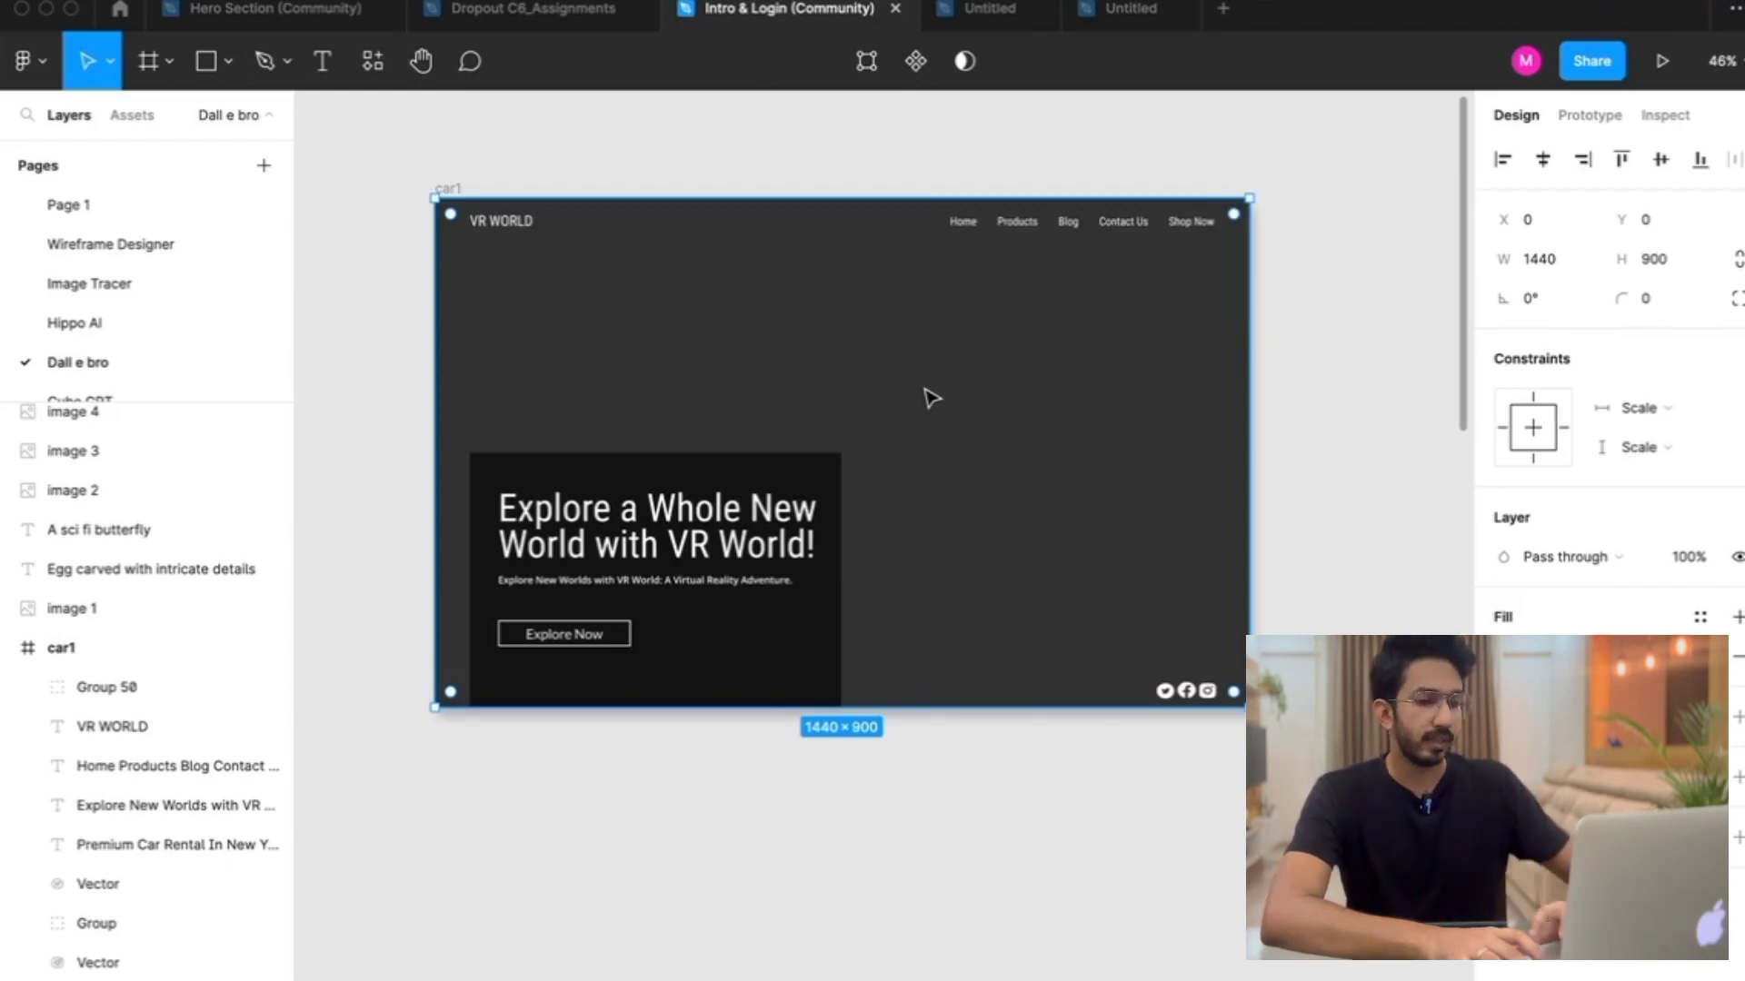
{"action": "right_click", "coordinate": [924, 395]}
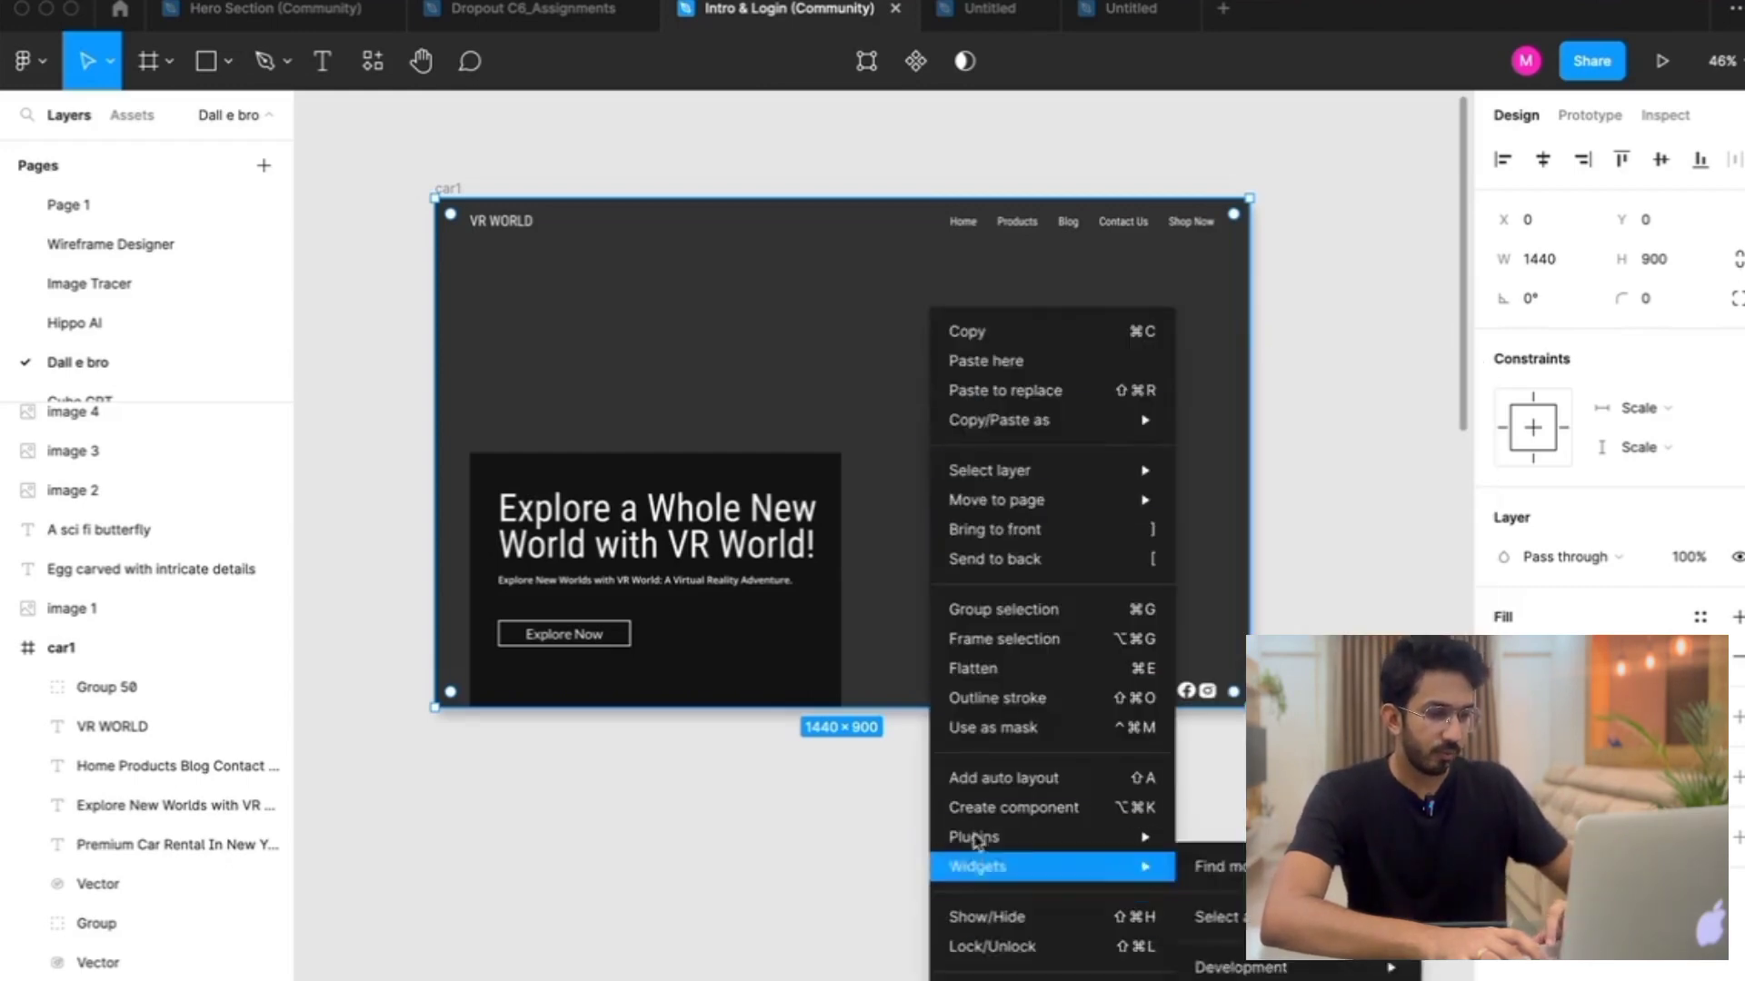
{"action": "left_click", "coordinate": [809, 768]}
{"action": "scroll", "coordinate": [939, 424], "scroll_direction": "down", "scroll_amount": 3}
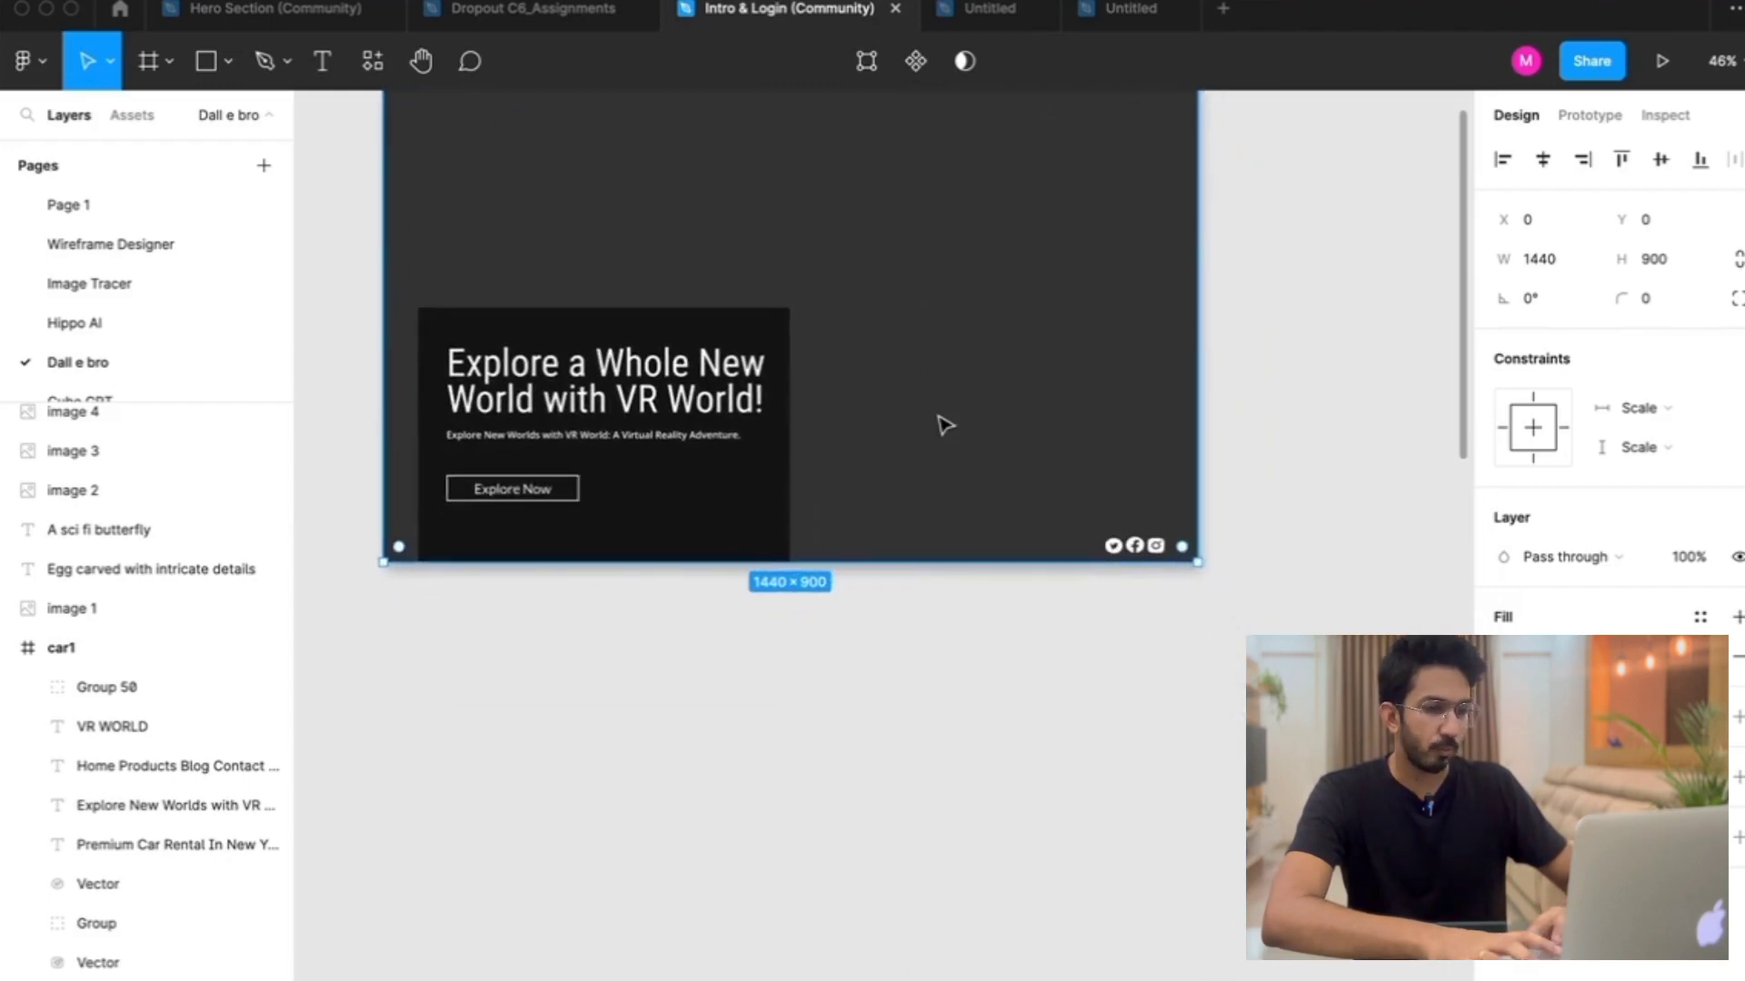
{"action": "right_click", "coordinate": [939, 423]}
{"action": "mouse_move", "coordinate": [995, 850]}
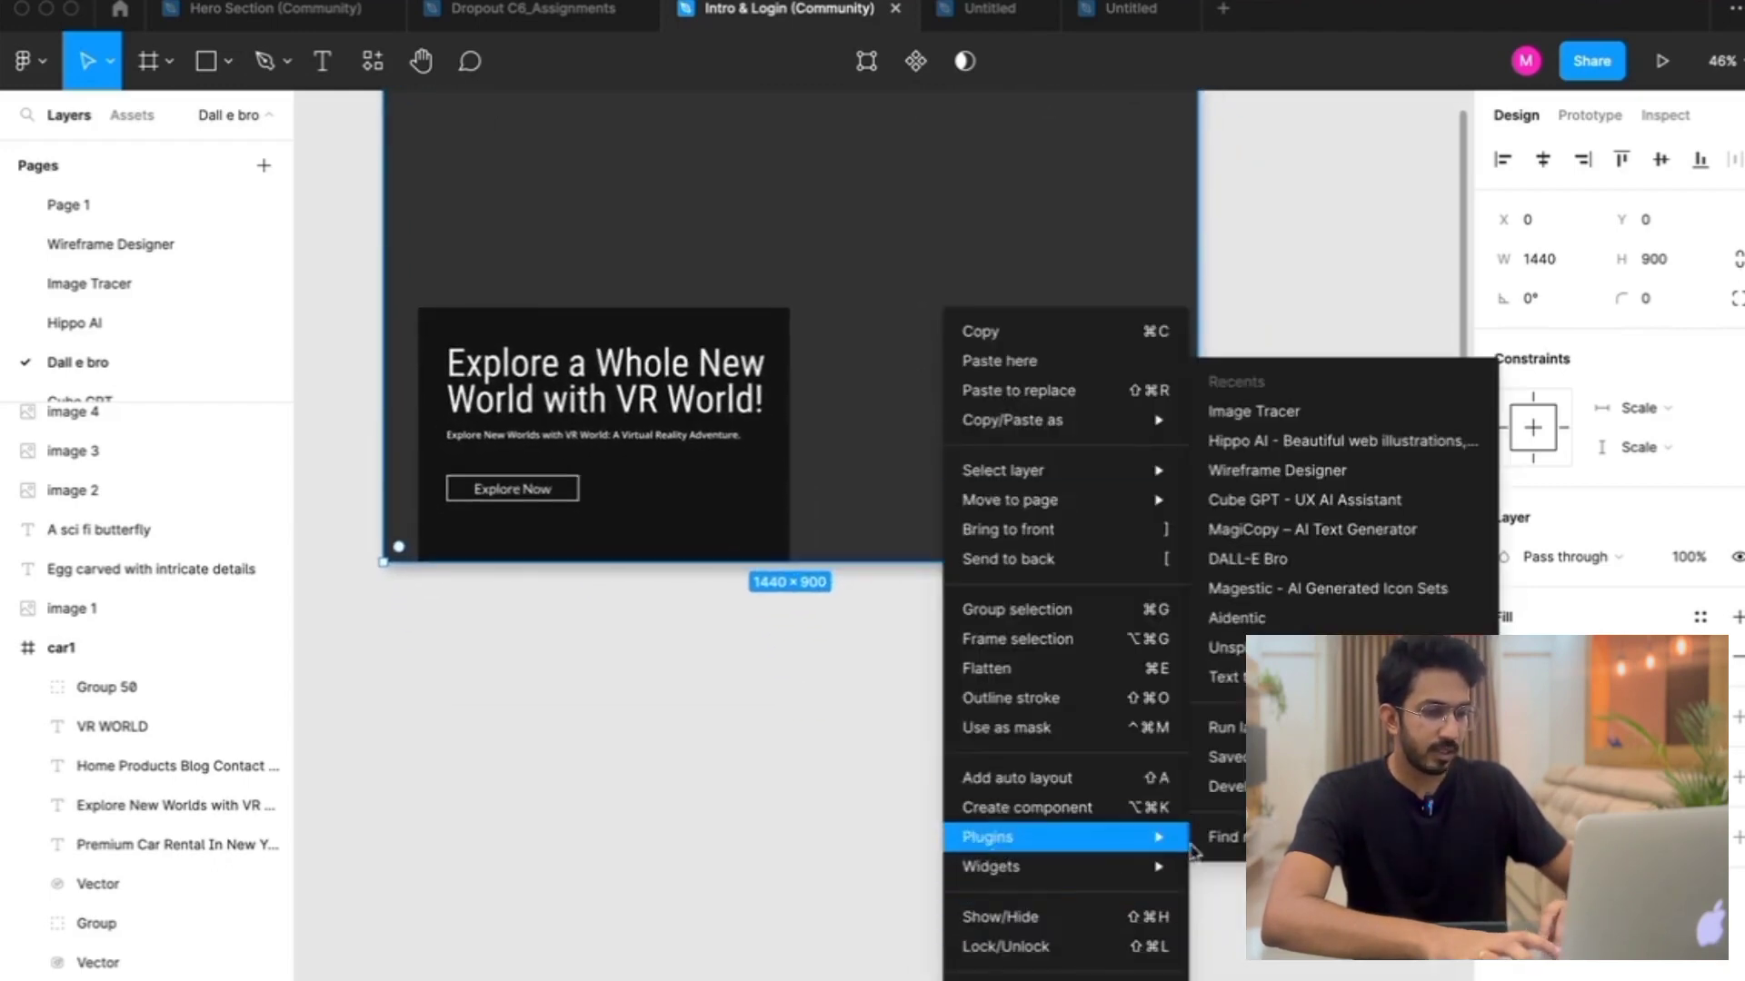
{"action": "left_click", "coordinate": [1222, 837]}
{"action": "type", "text": "dall e"}
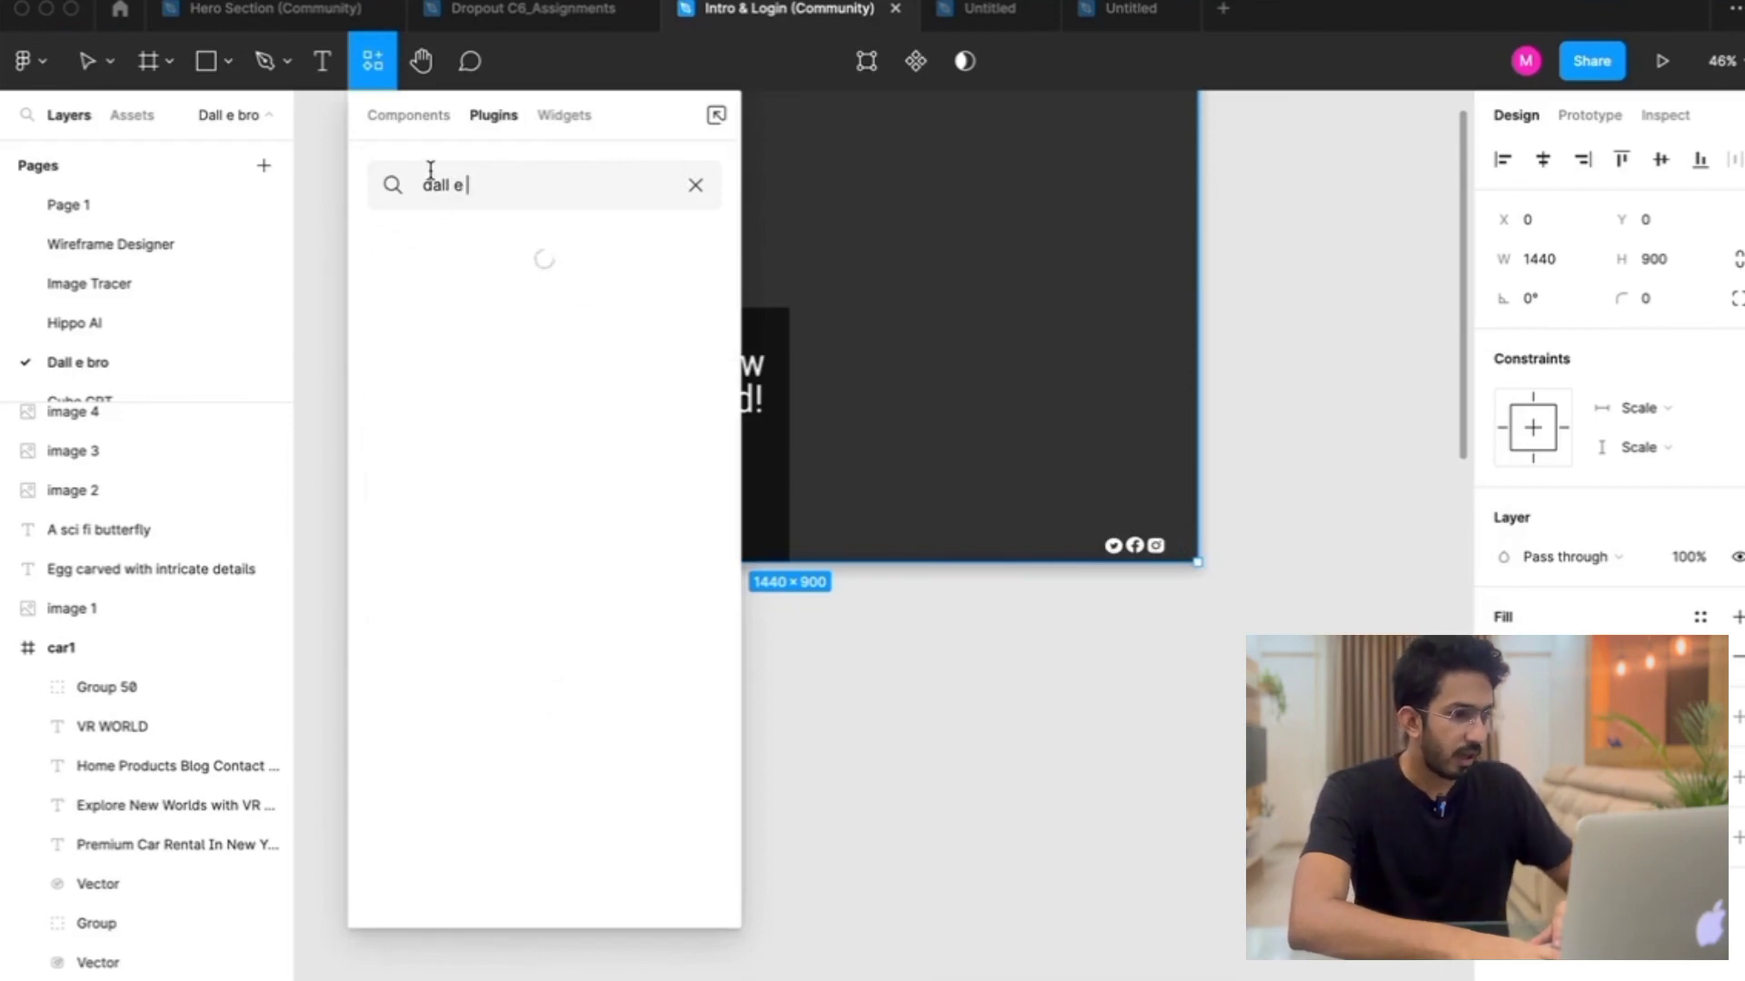
{"action": "mouse_move", "coordinate": [702, 318]}
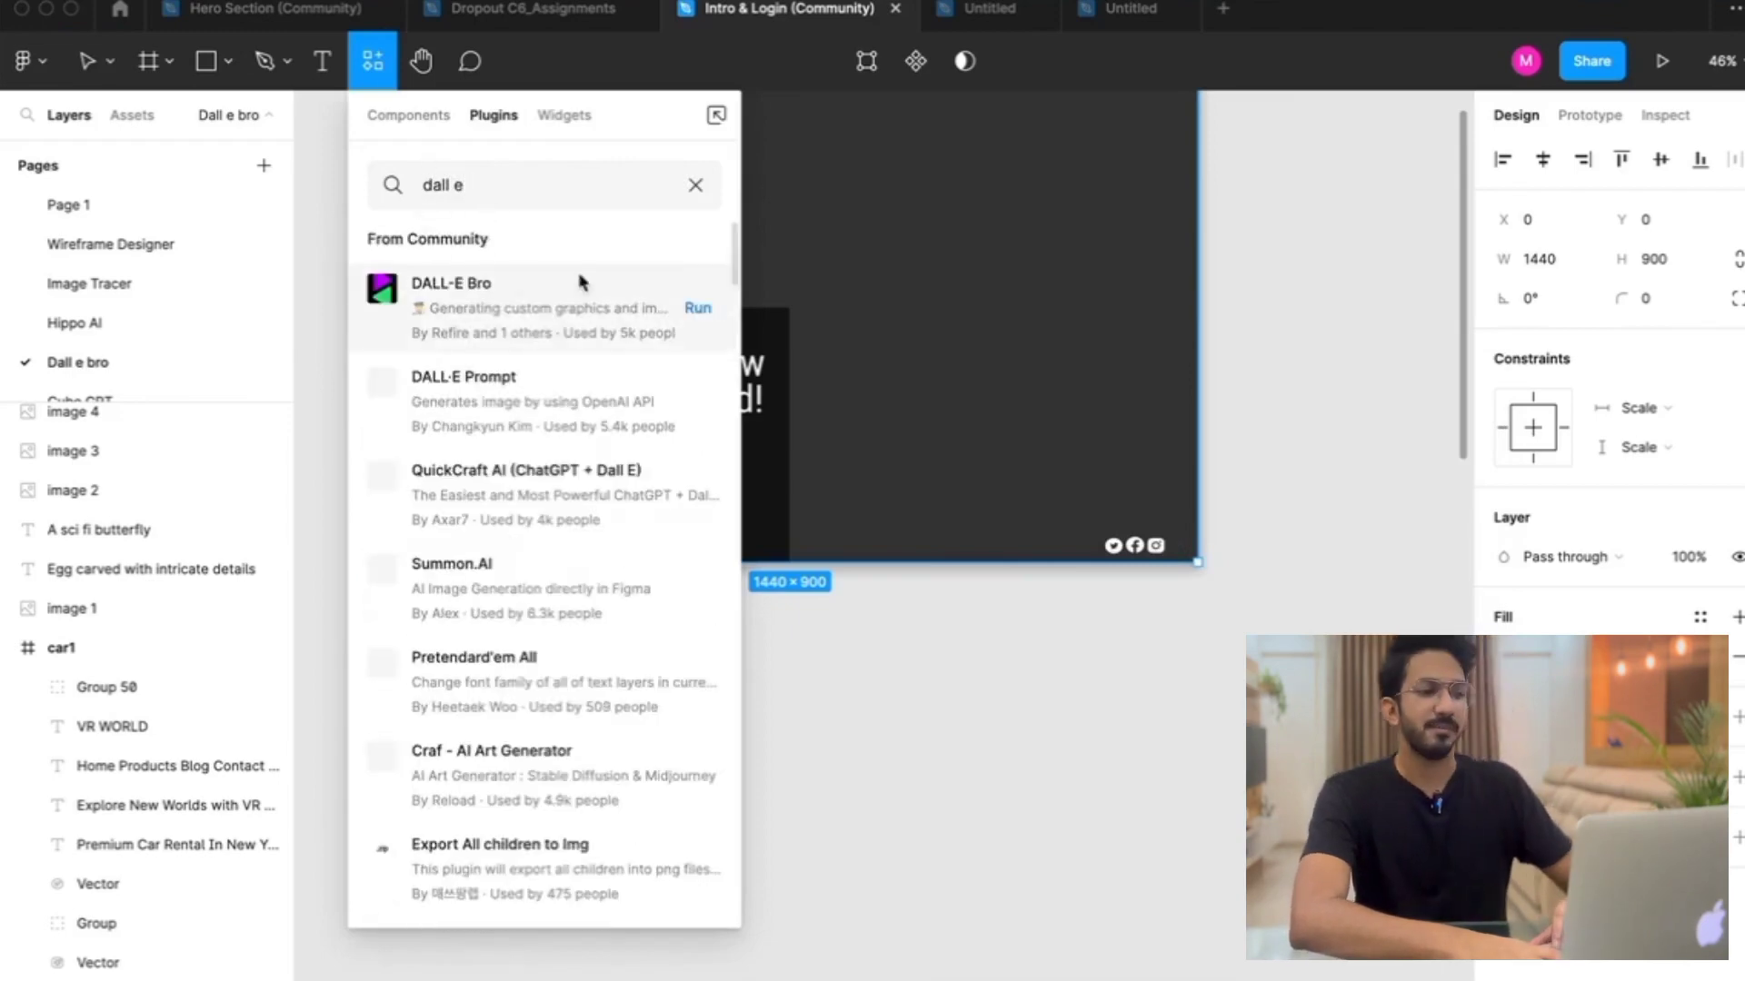
{"action": "left_click", "coordinate": [701, 313]}
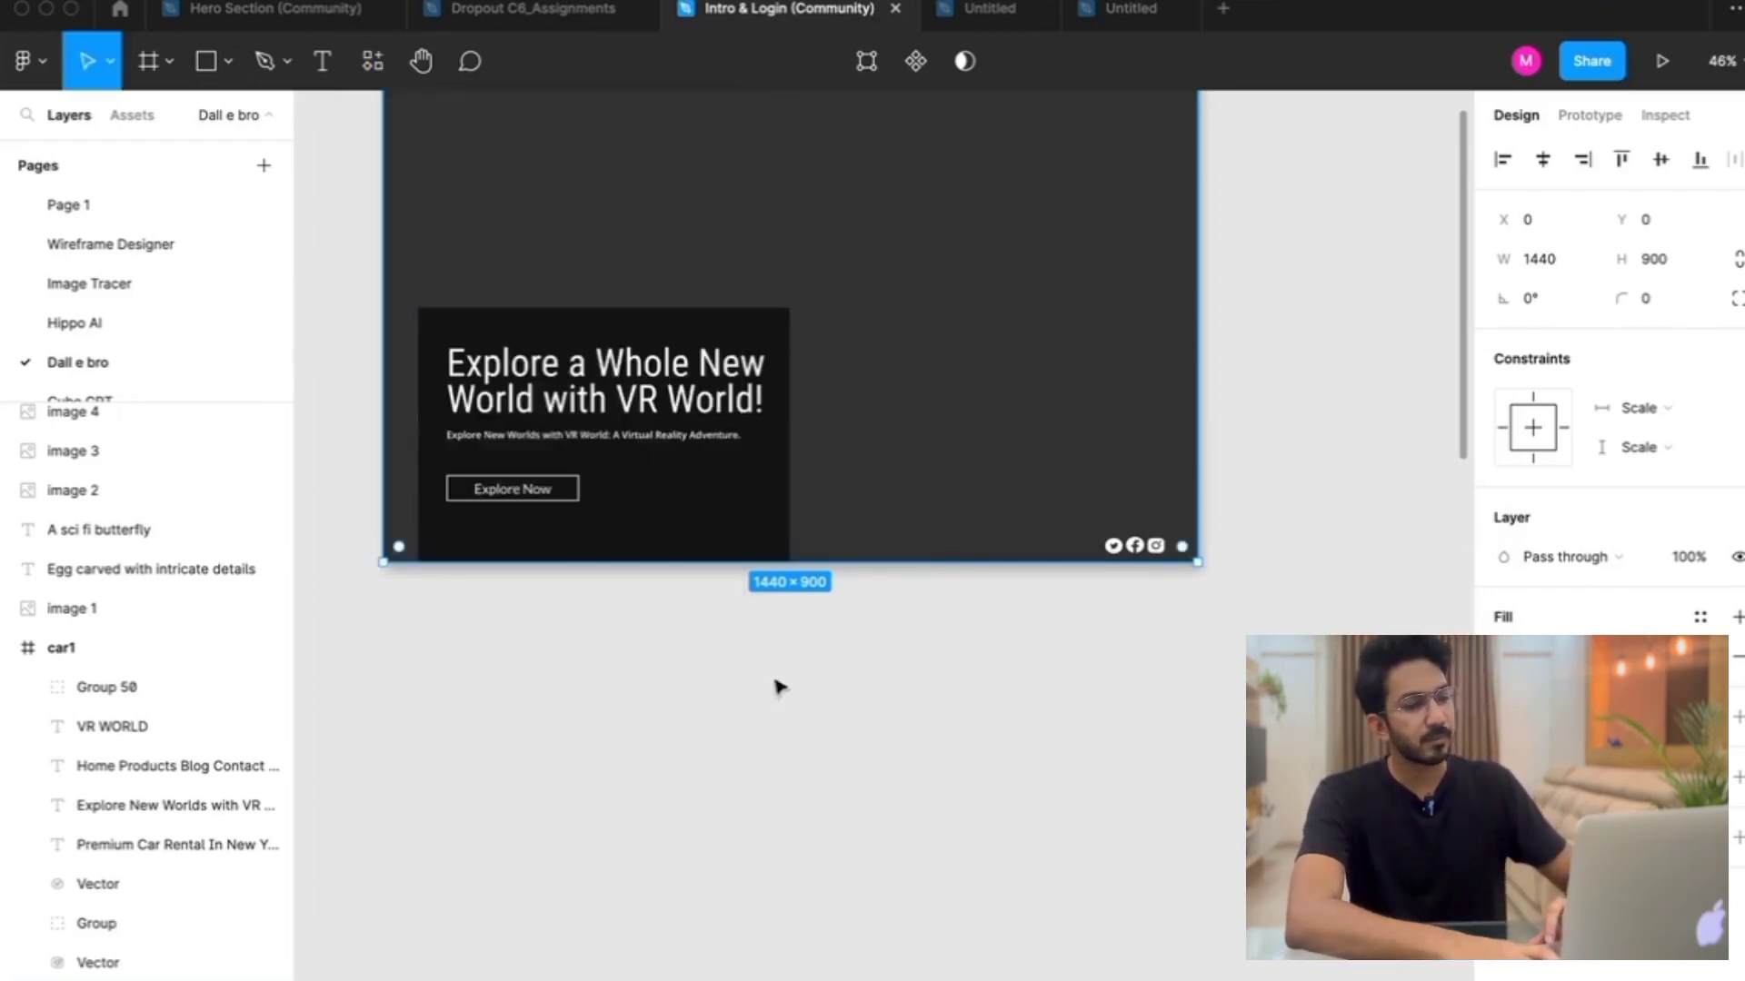
Create a custom prompt in DALL-E Bro reading "virtual reality headset in a futuristic background"
{"action": "scroll", "coordinate": [754, 691], "scroll_direction": "up", "scroll_amount": 5}
{"action": "scroll", "coordinate": [763, 636], "scroll_direction": "down", "scroll_amount": 1}
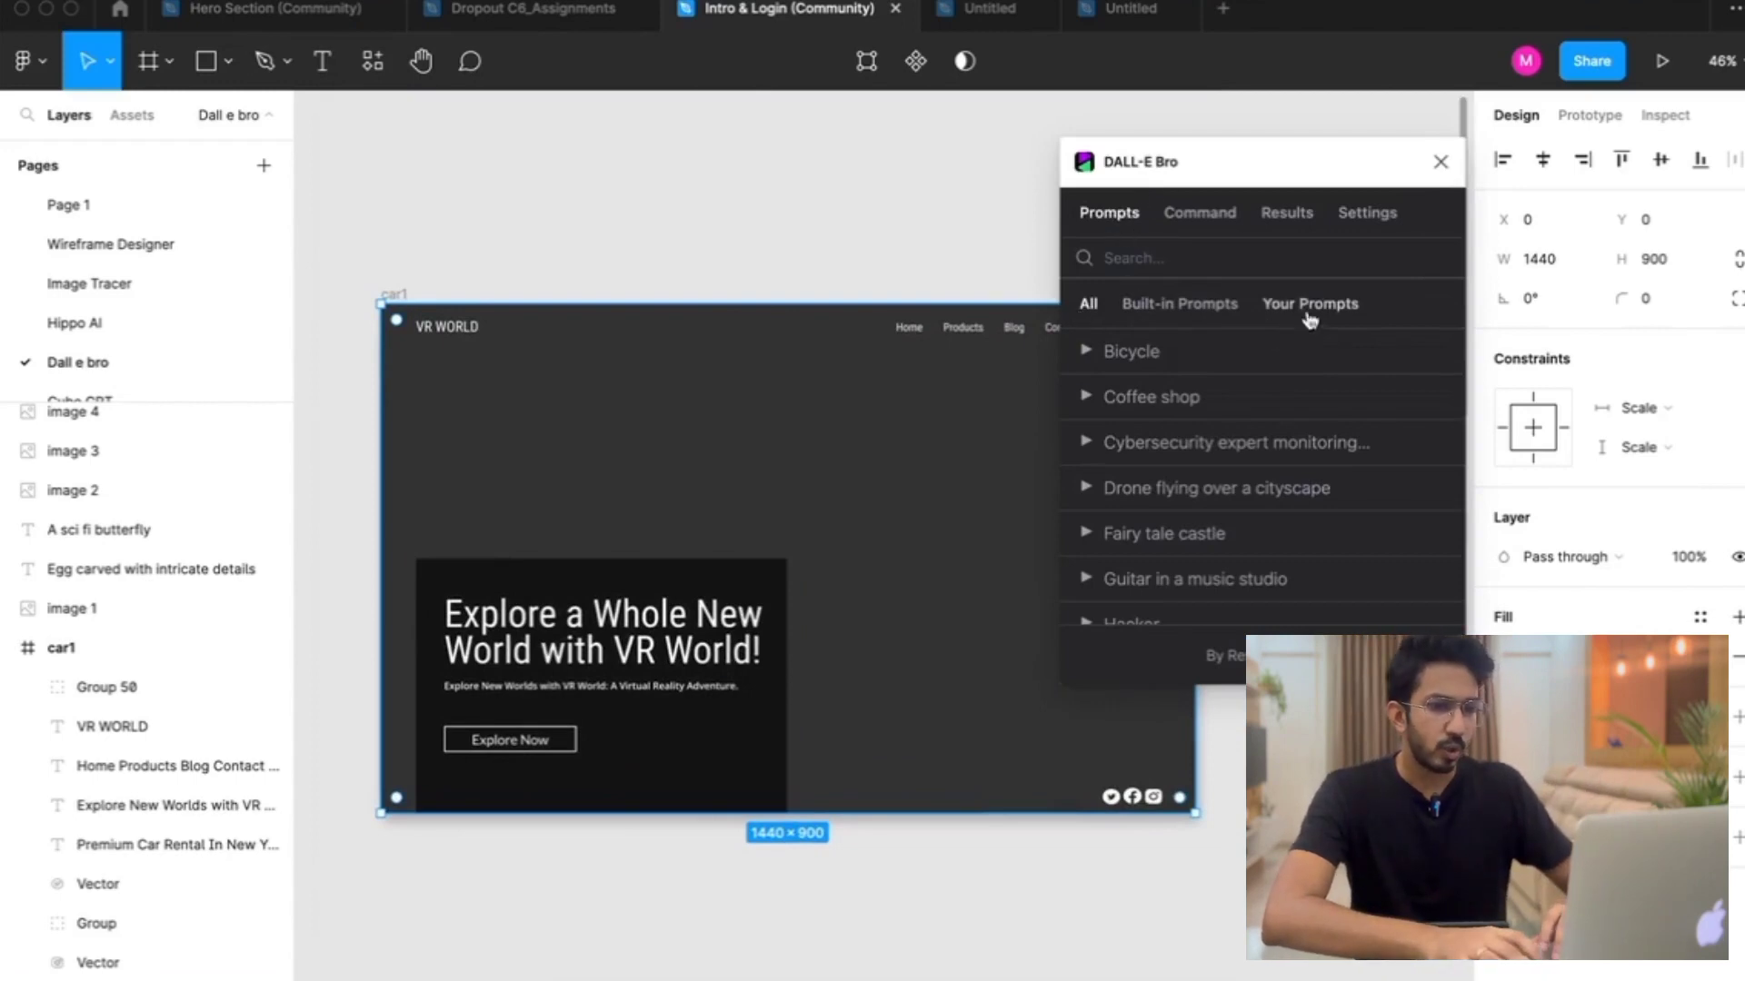
{"action": "left_click", "coordinate": [1272, 300]}
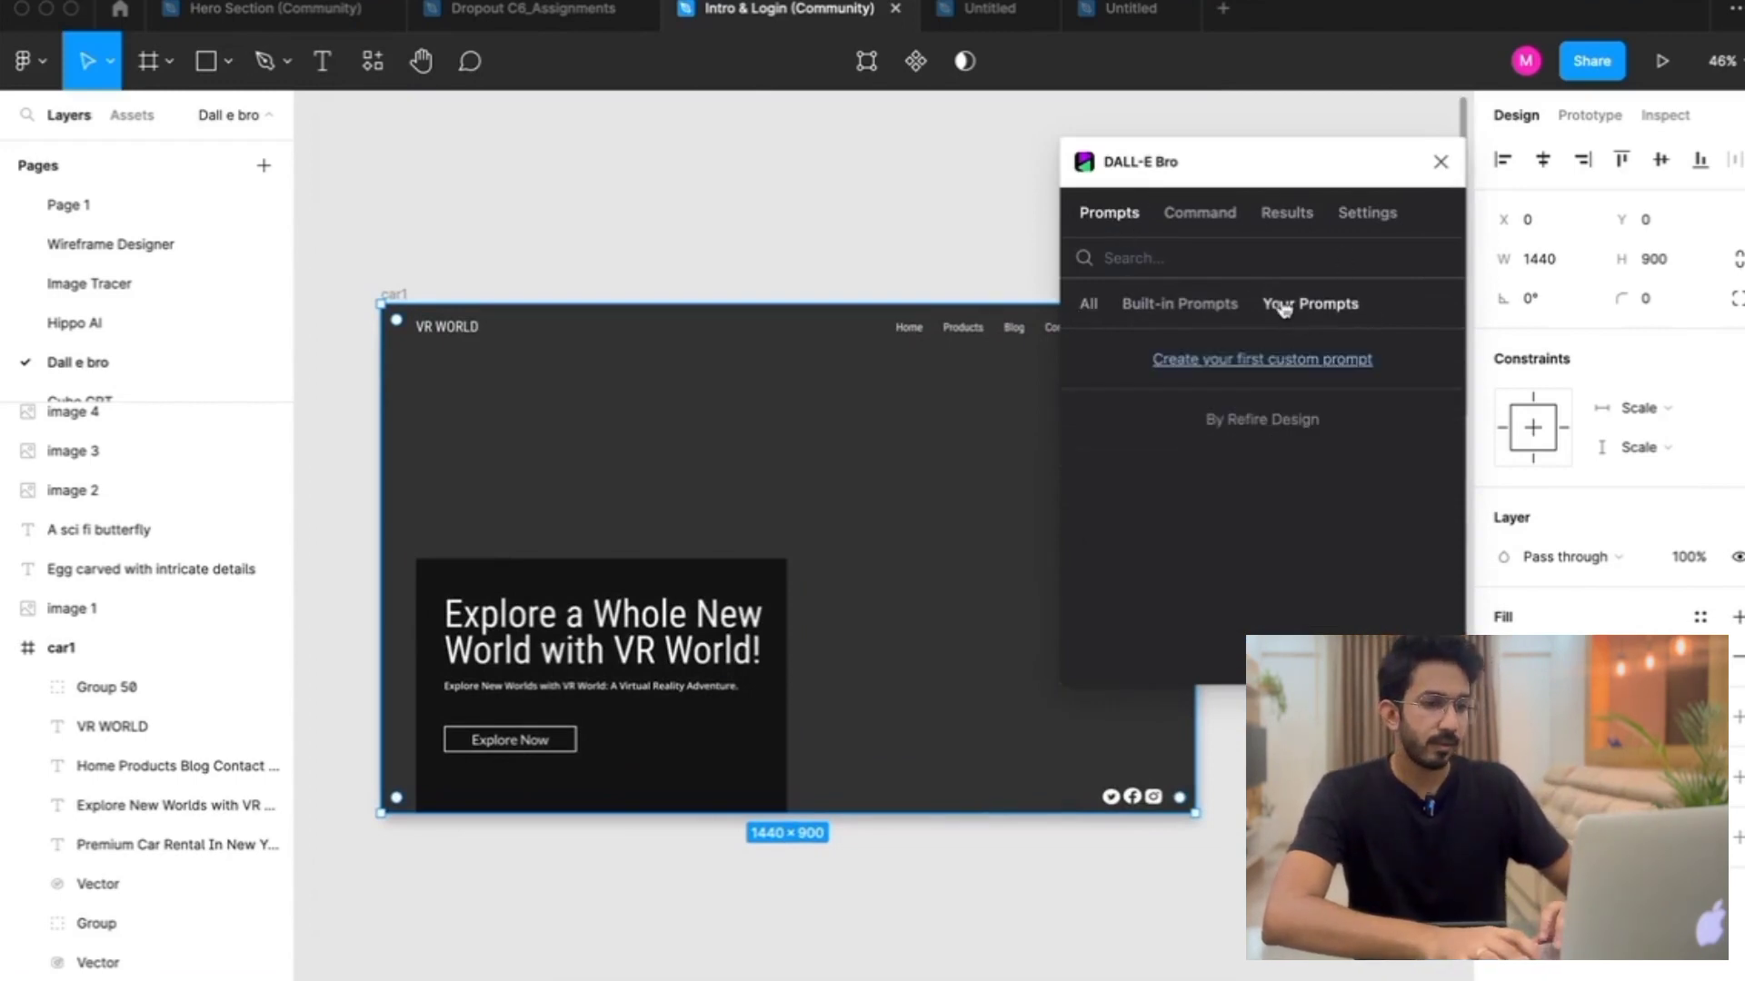
{"action": "left_click", "coordinate": [1181, 363]}
{"action": "left_click", "coordinate": [1145, 373]}
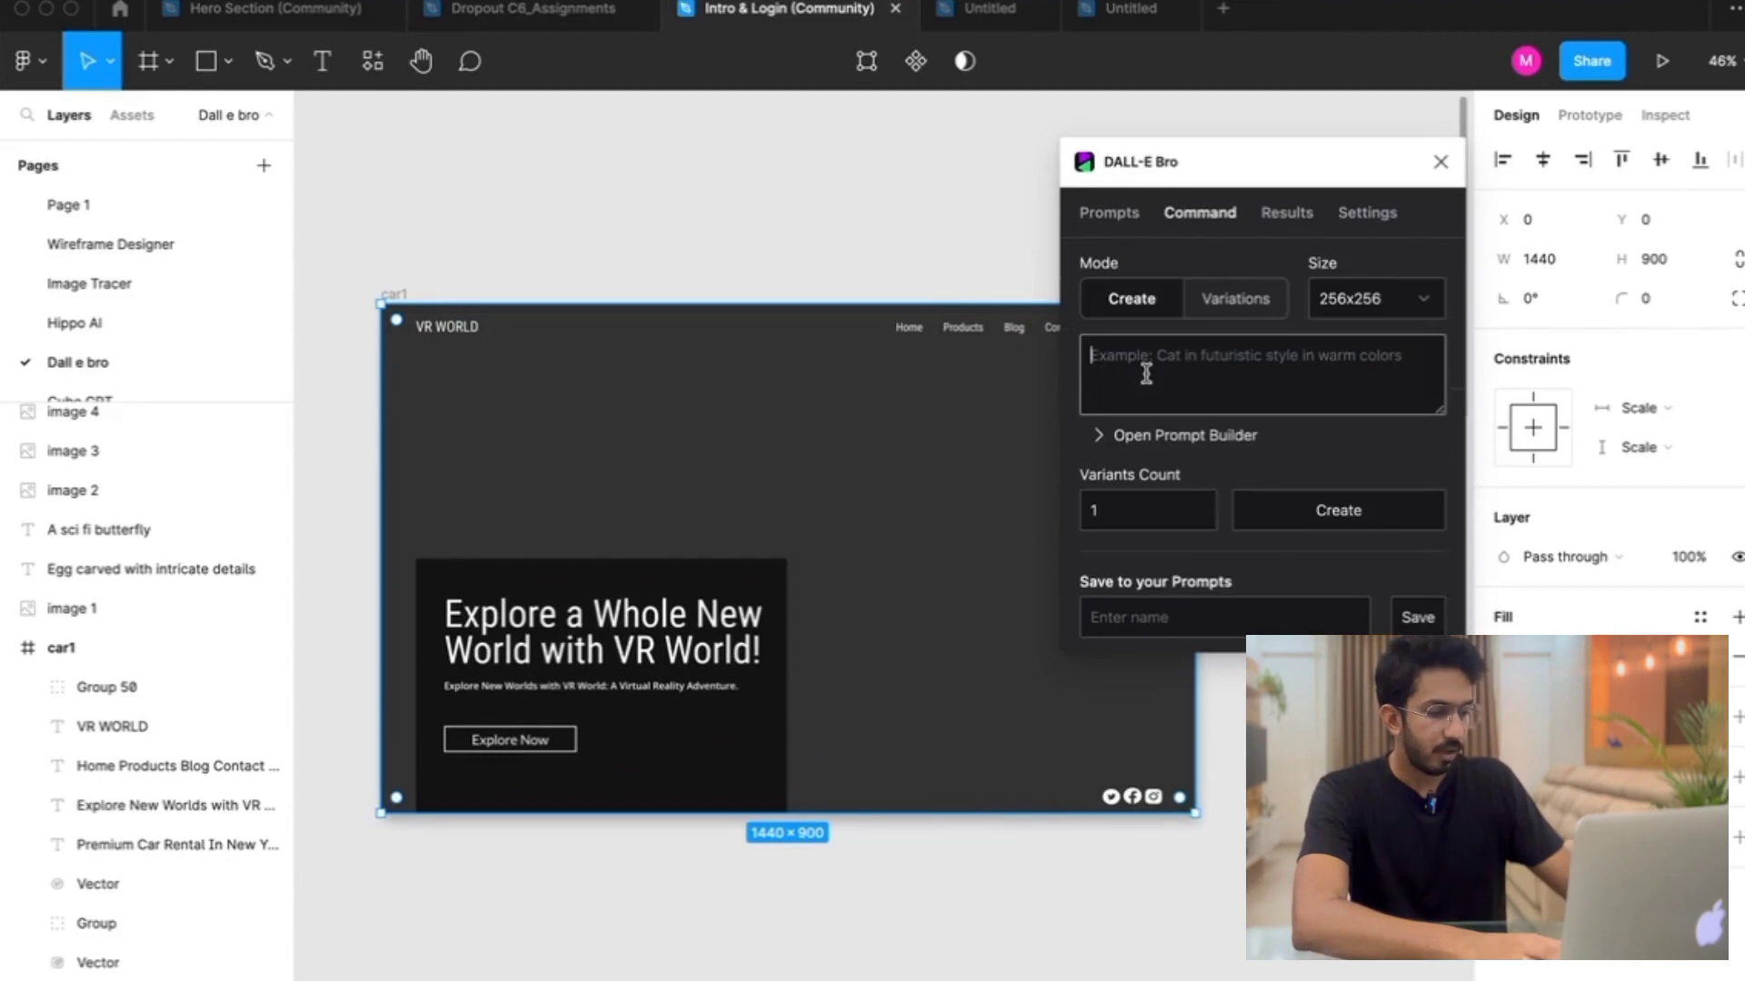
{"action": "type", "text": "virtual reality headset in a futuristic background"}
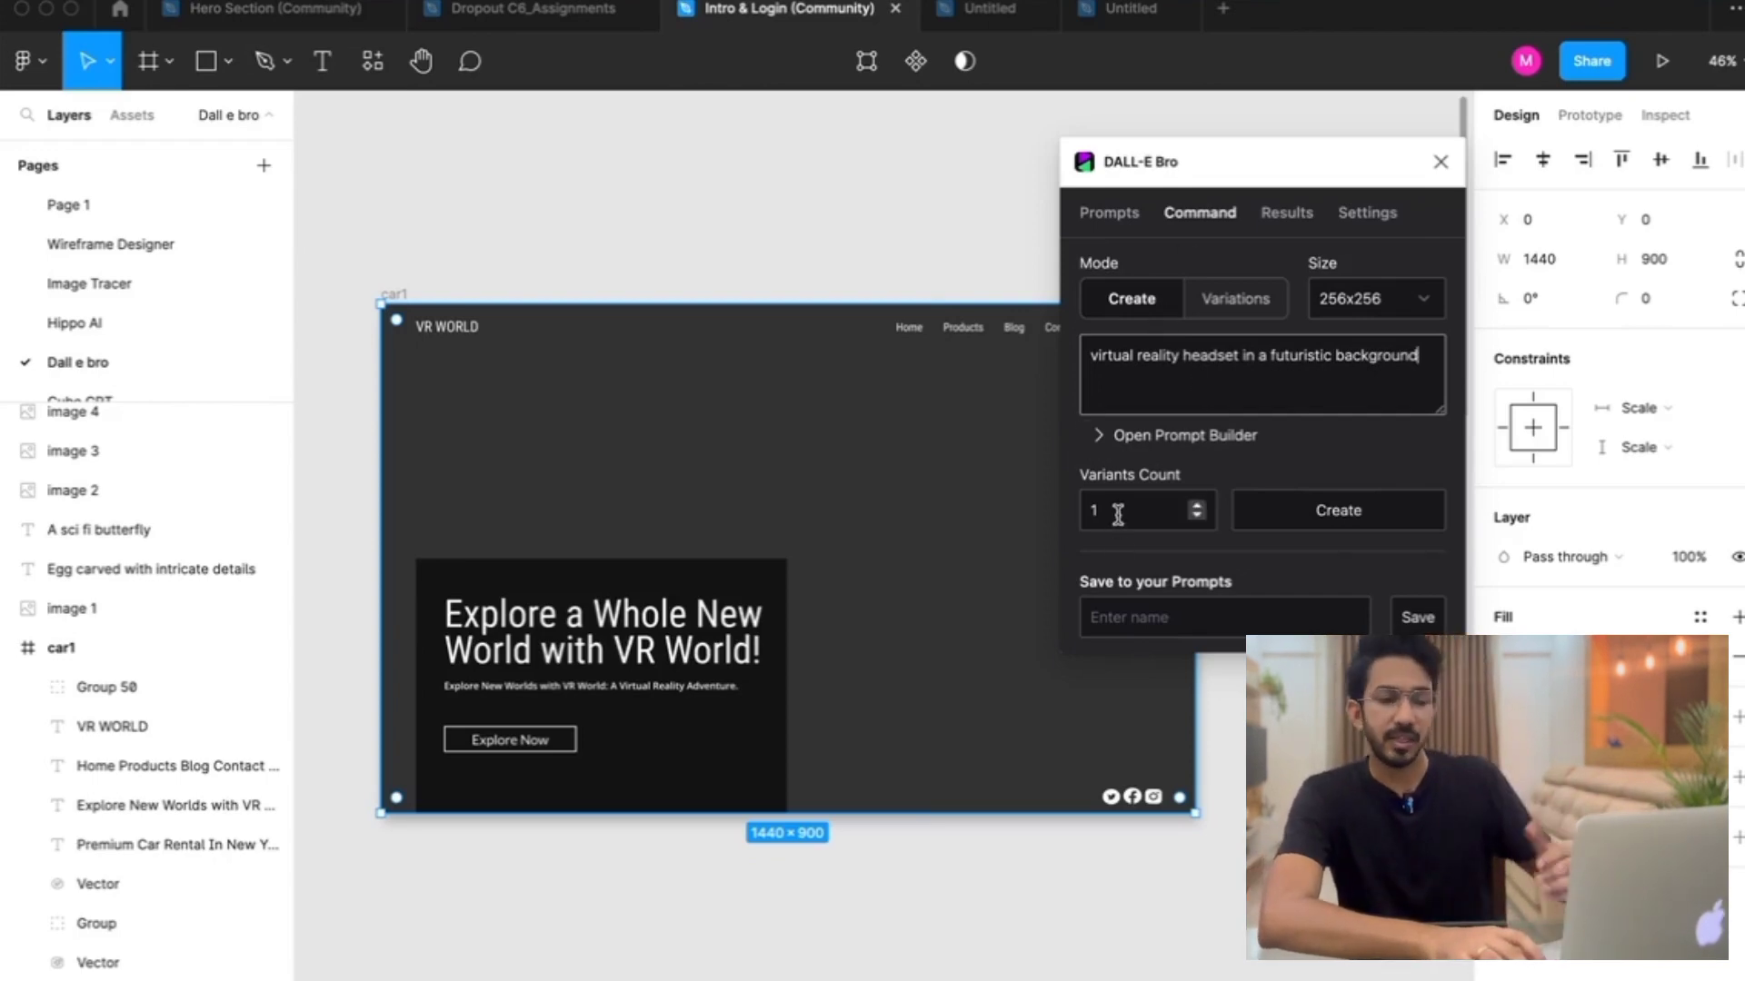
Set the variants count to 4, keep the size at 256x256, and generate the headset images
{"action": "left_click", "coordinate": [1197, 506]}
{"action": "left_click", "coordinate": [1197, 506]}
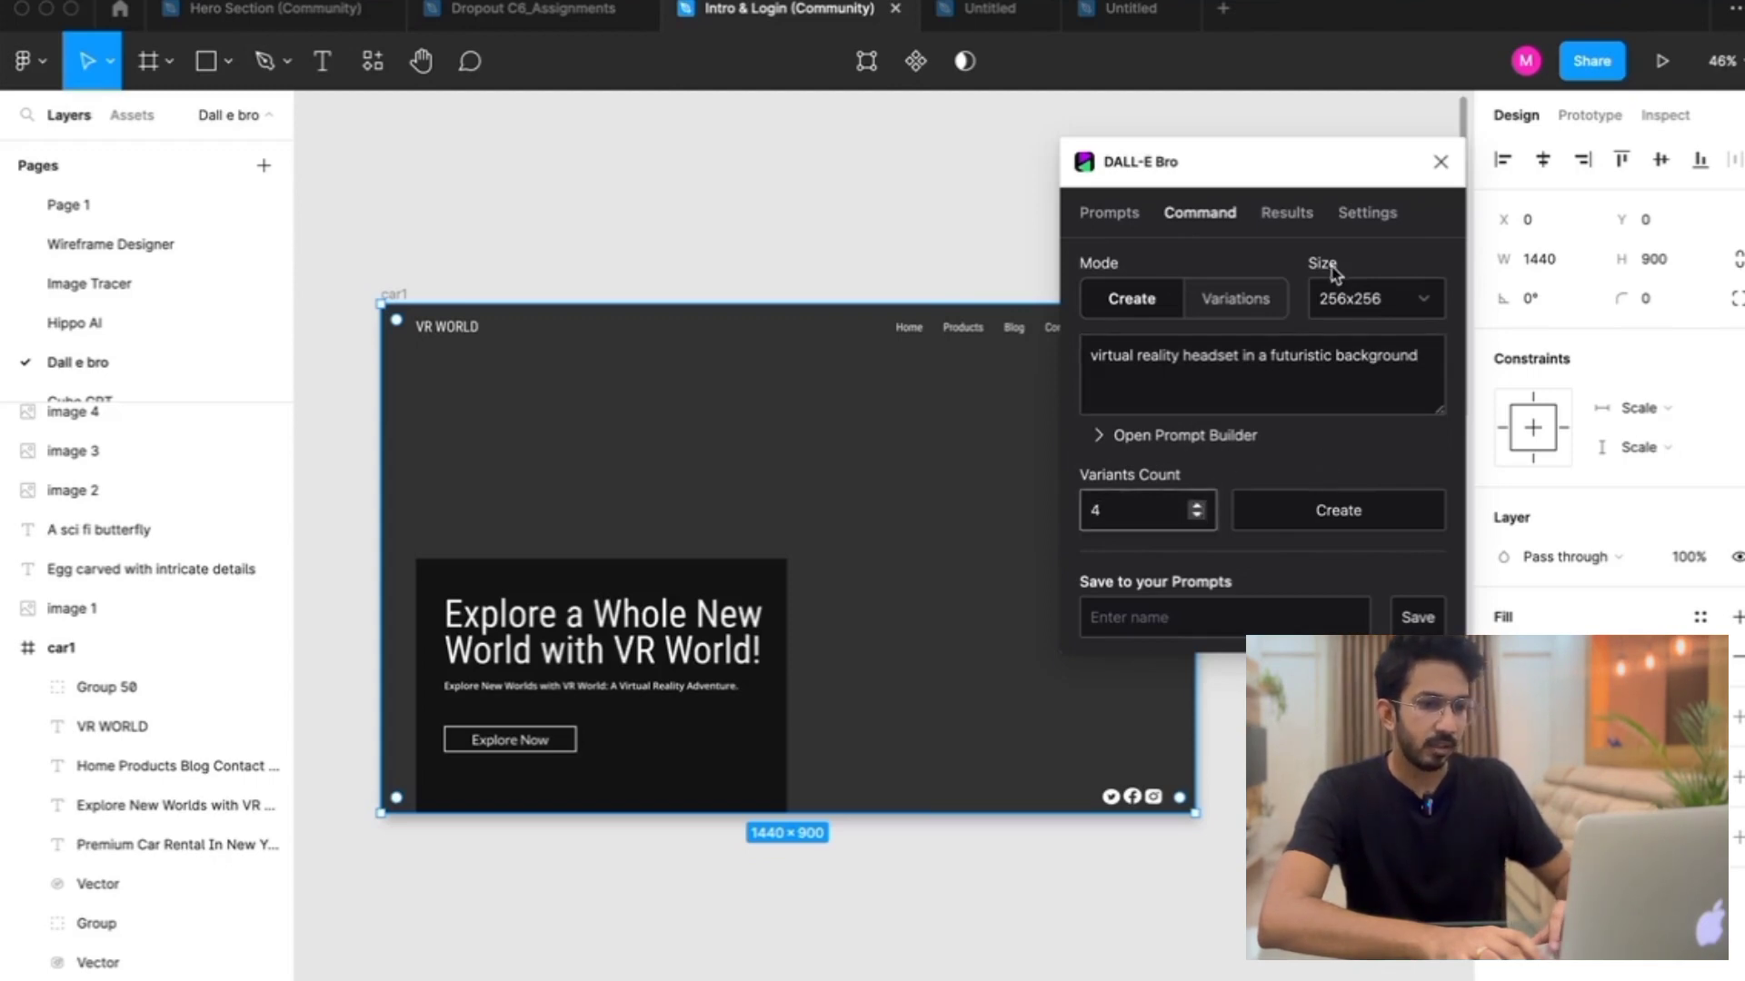
{"action": "left_click", "coordinate": [1344, 300]}
{"action": "left_click", "coordinate": [1344, 298]}
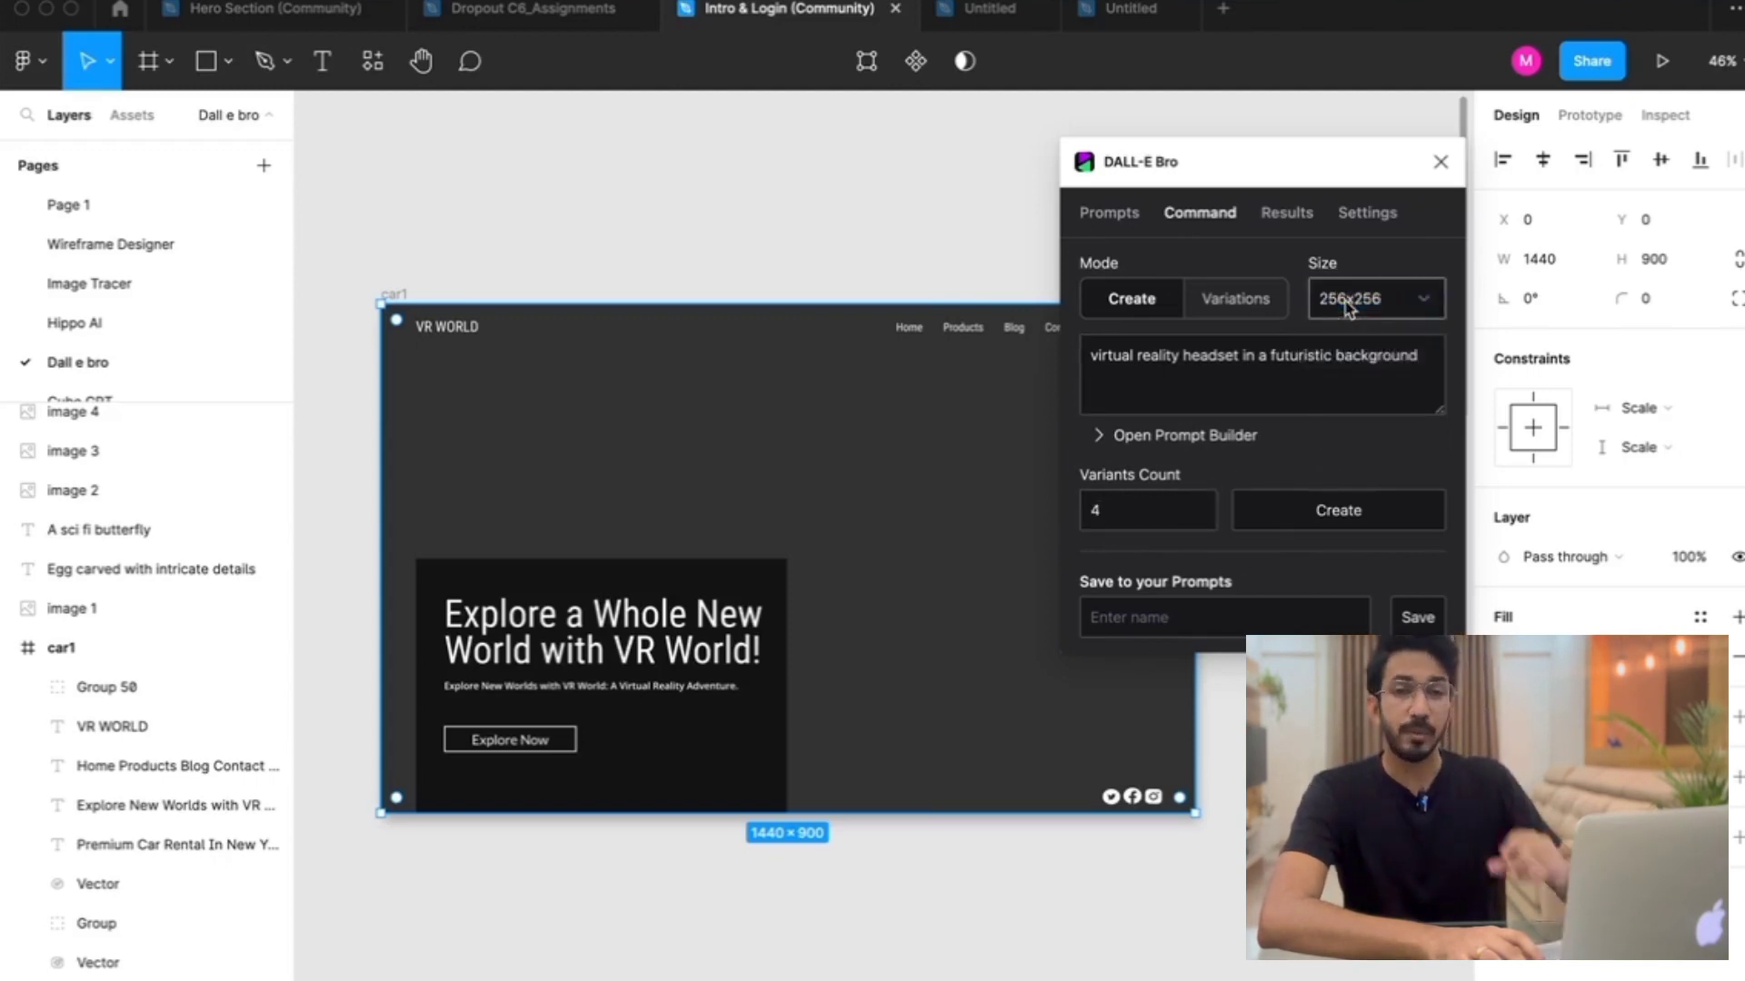
{"action": "left_click", "coordinate": [1345, 299]}
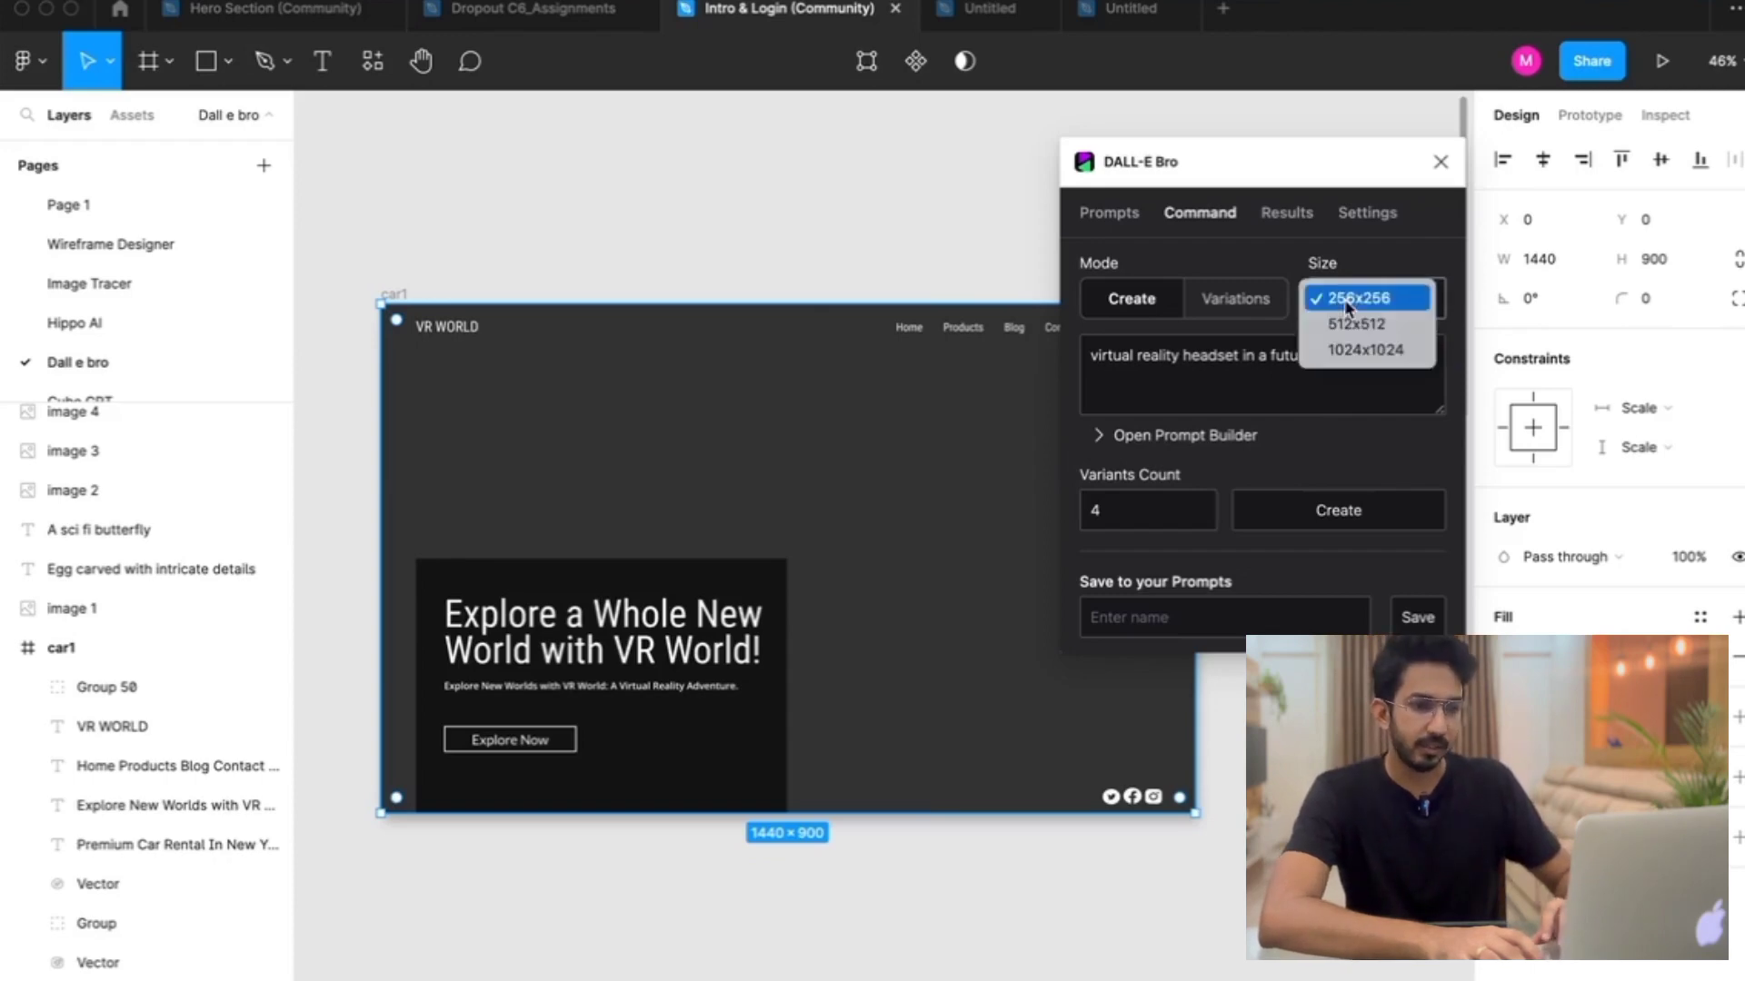
{"action": "left_click", "coordinate": [1344, 298]}
{"action": "left_click", "coordinate": [1295, 524]}
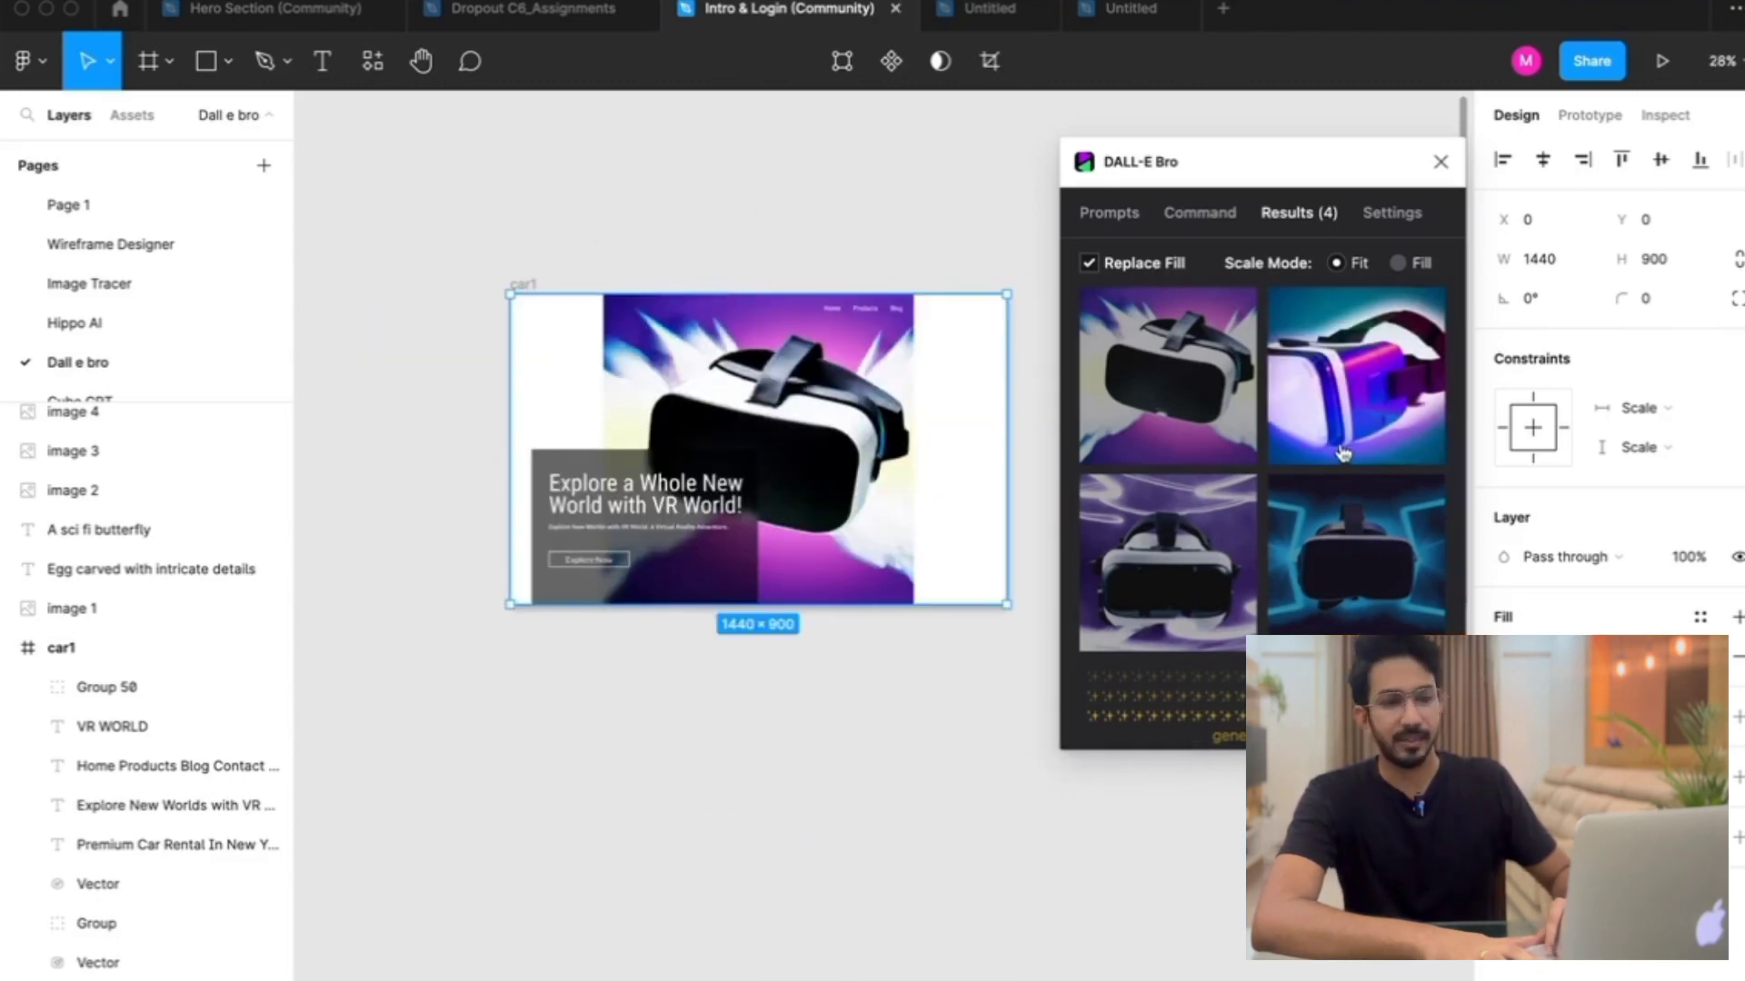
Generate images from the prompt "virtual reality headset placed on a table in a futuristic background. Clean and minimal" and apply the second result to car1
{"action": "left_click", "coordinate": [1105, 213]}
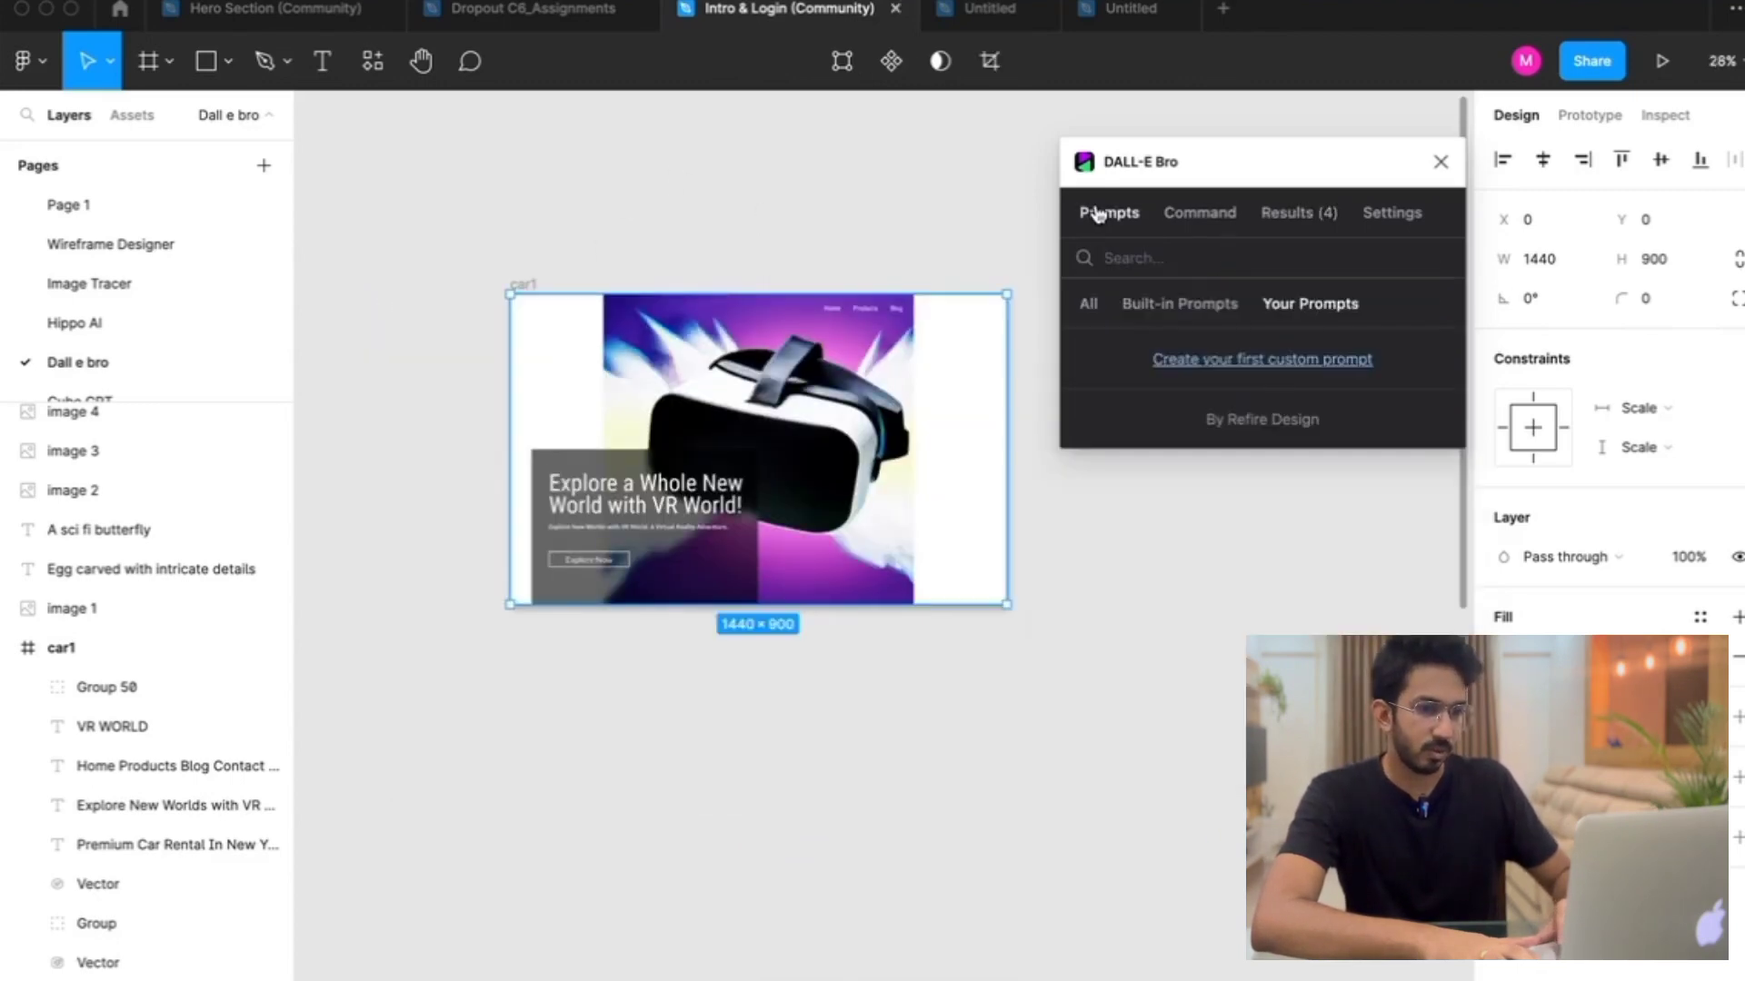
{"action": "left_click", "coordinate": [1242, 360]}
{"action": "triple_click", "coordinate": [1143, 358]}
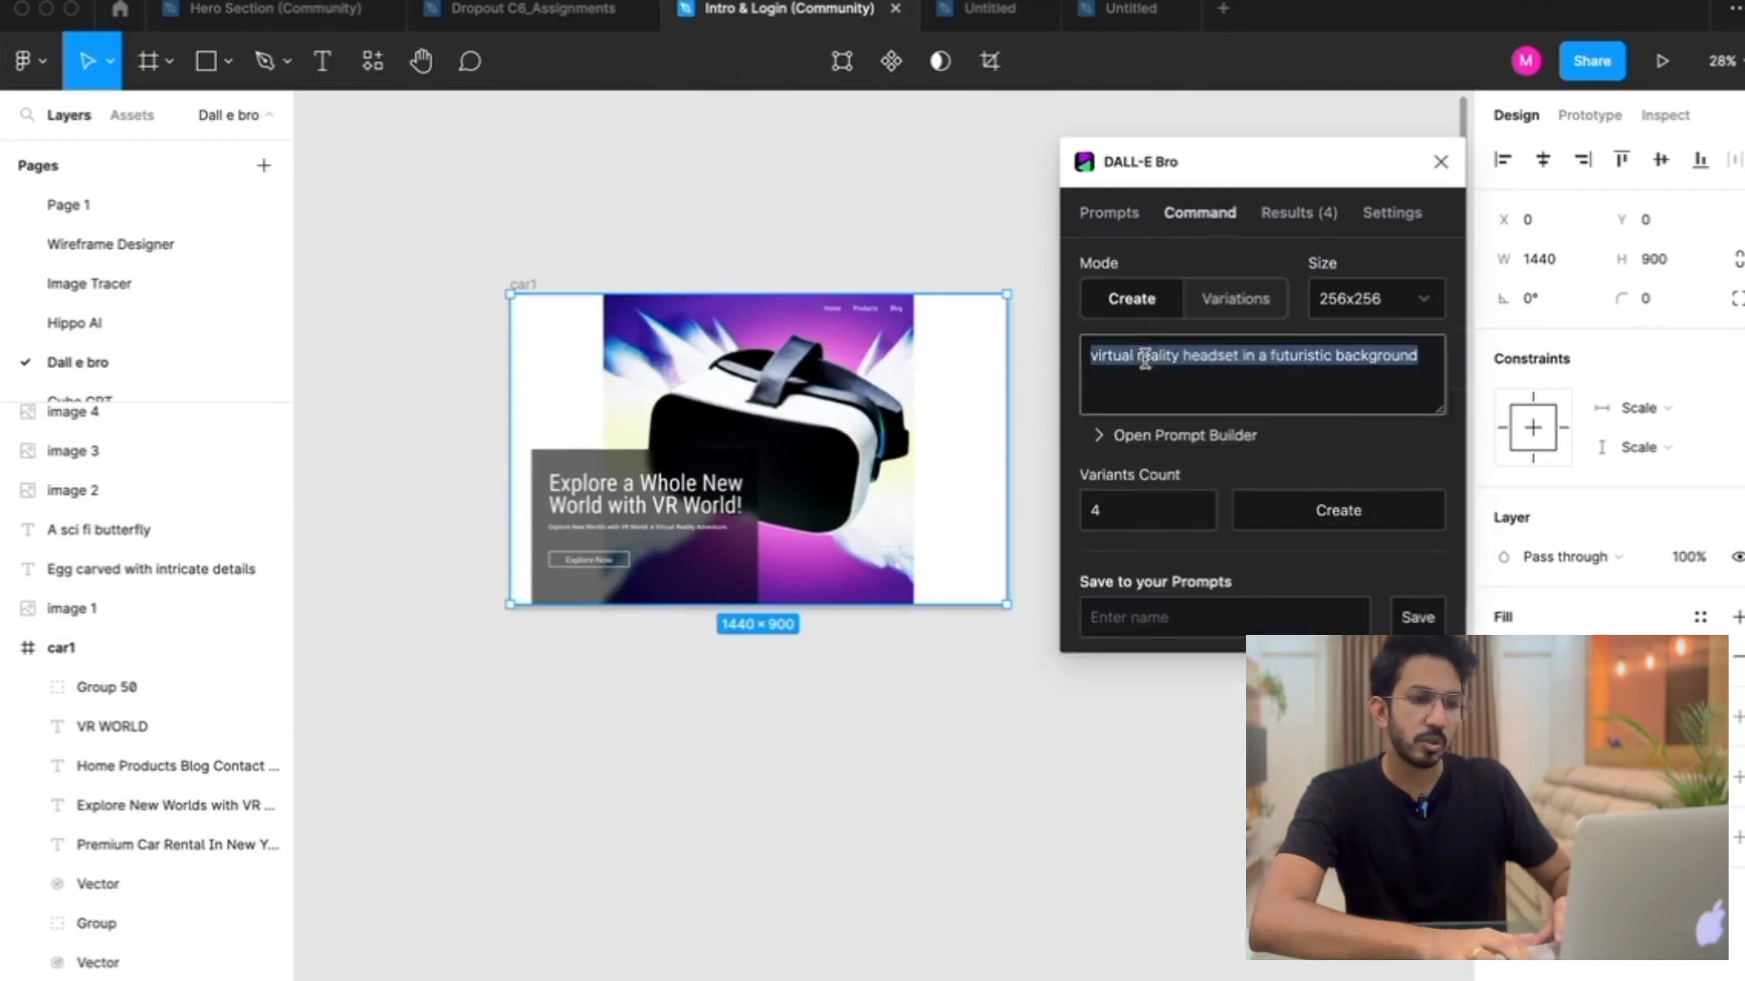
{"action": "left_click", "coordinate": [1266, 355]}
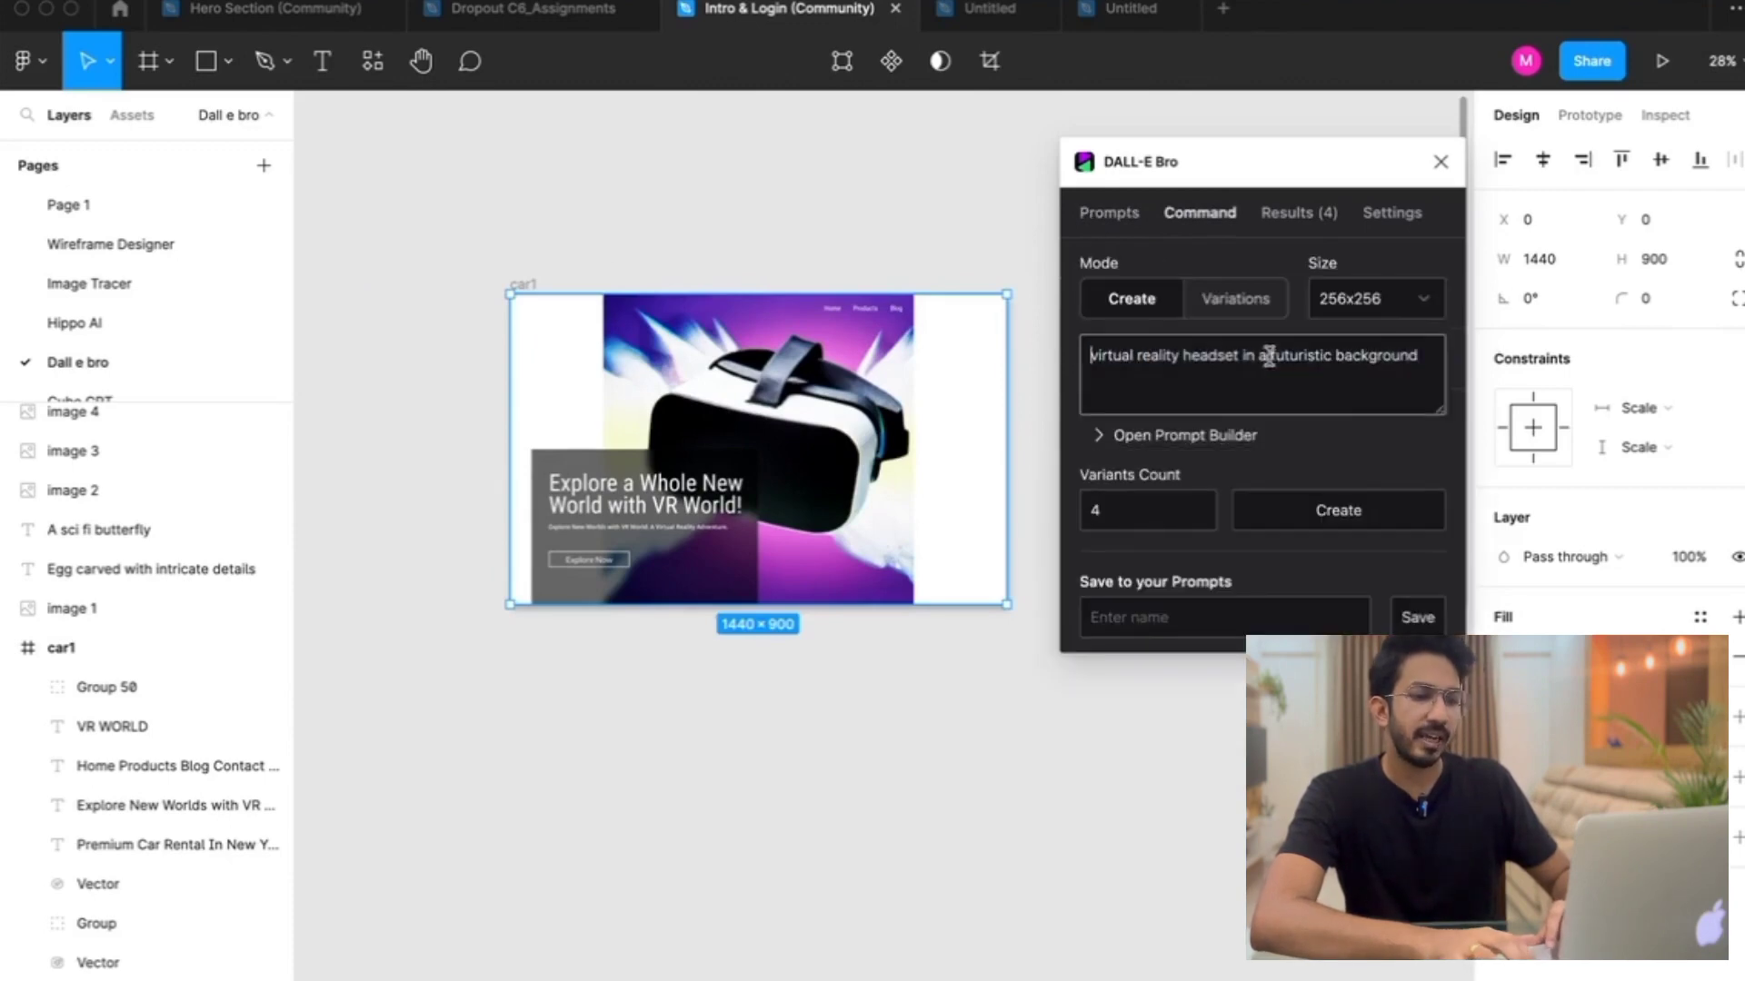
{"action": "left_click", "coordinate": [1418, 355]}
{"action": "type", "text": ". Minimal"}
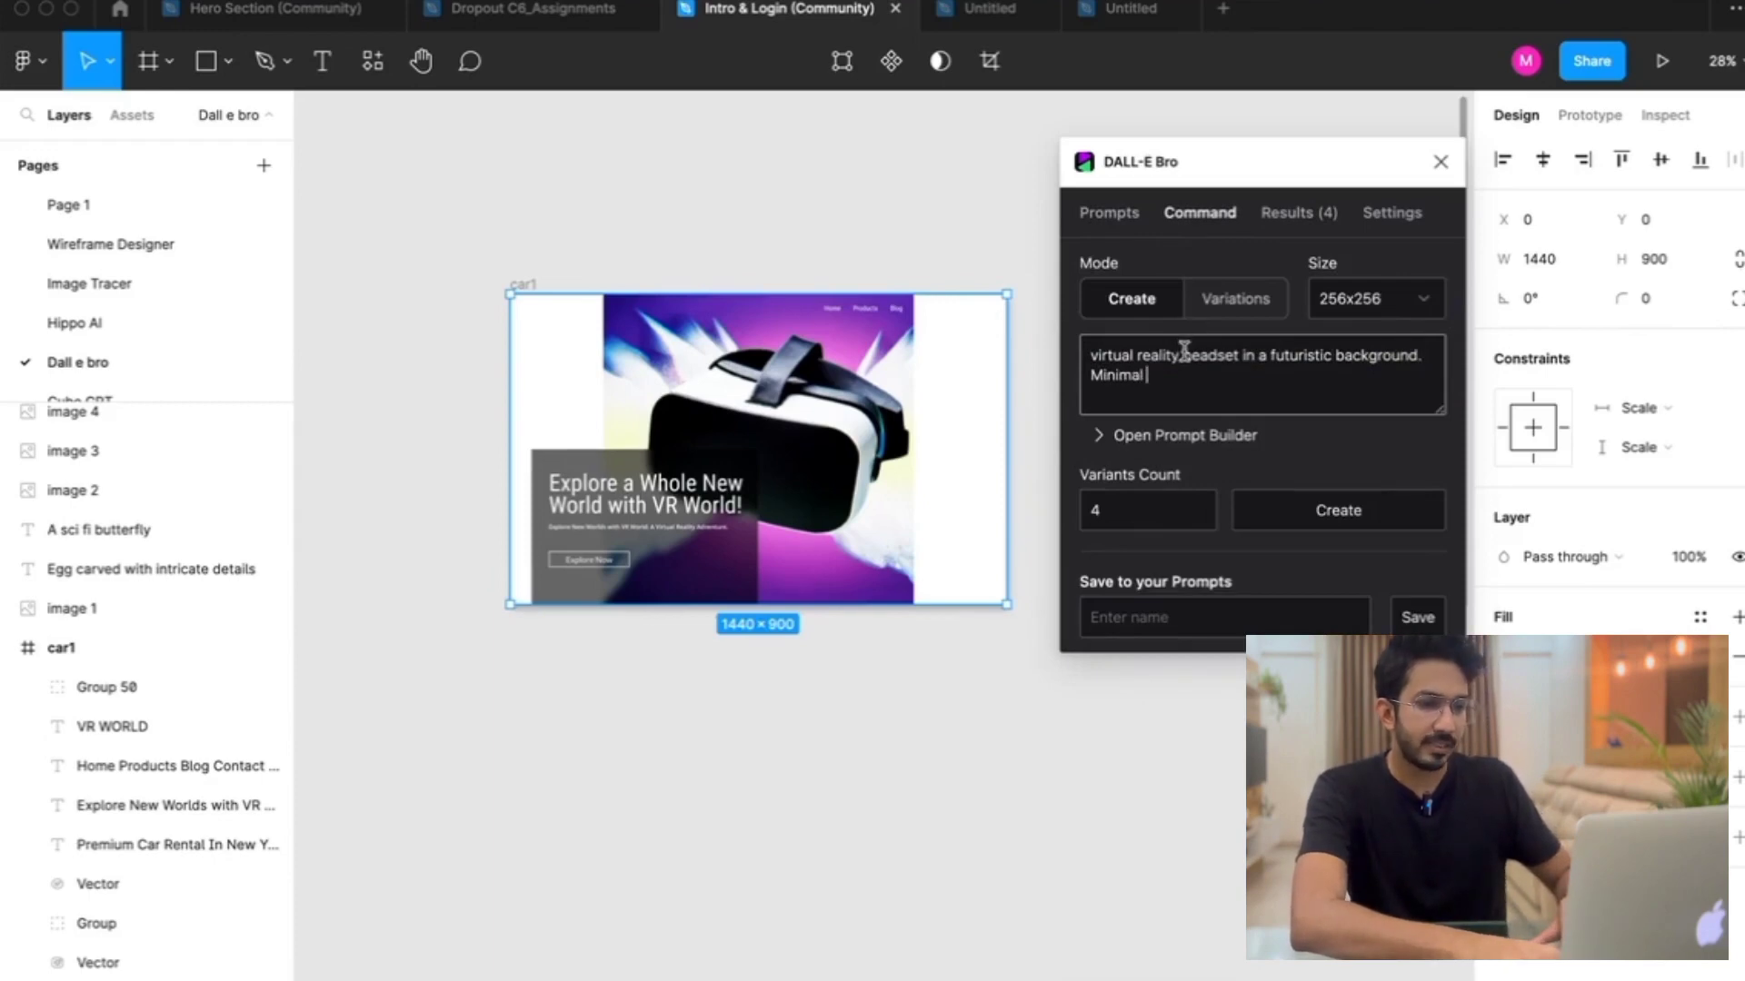
{"action": "left_click_drag", "start_coordinate": [1242, 354], "coordinate": [1200, 495]}
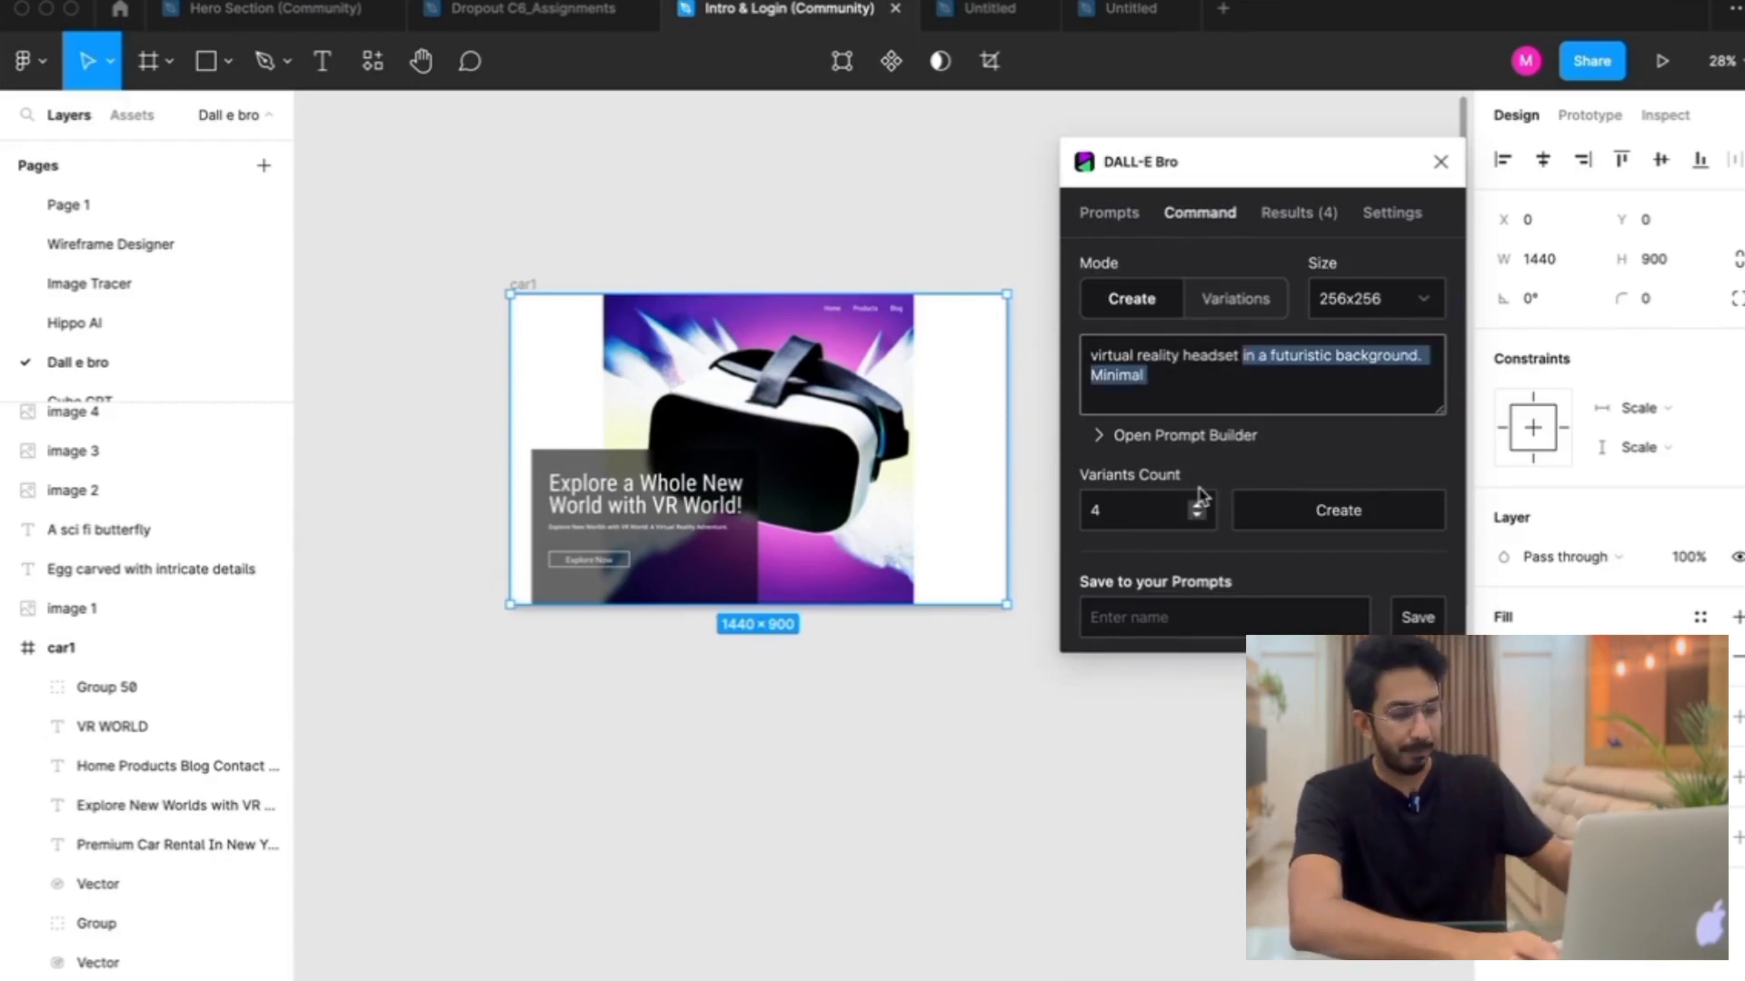
{"action": "type", "text": "placed on a table in a"}
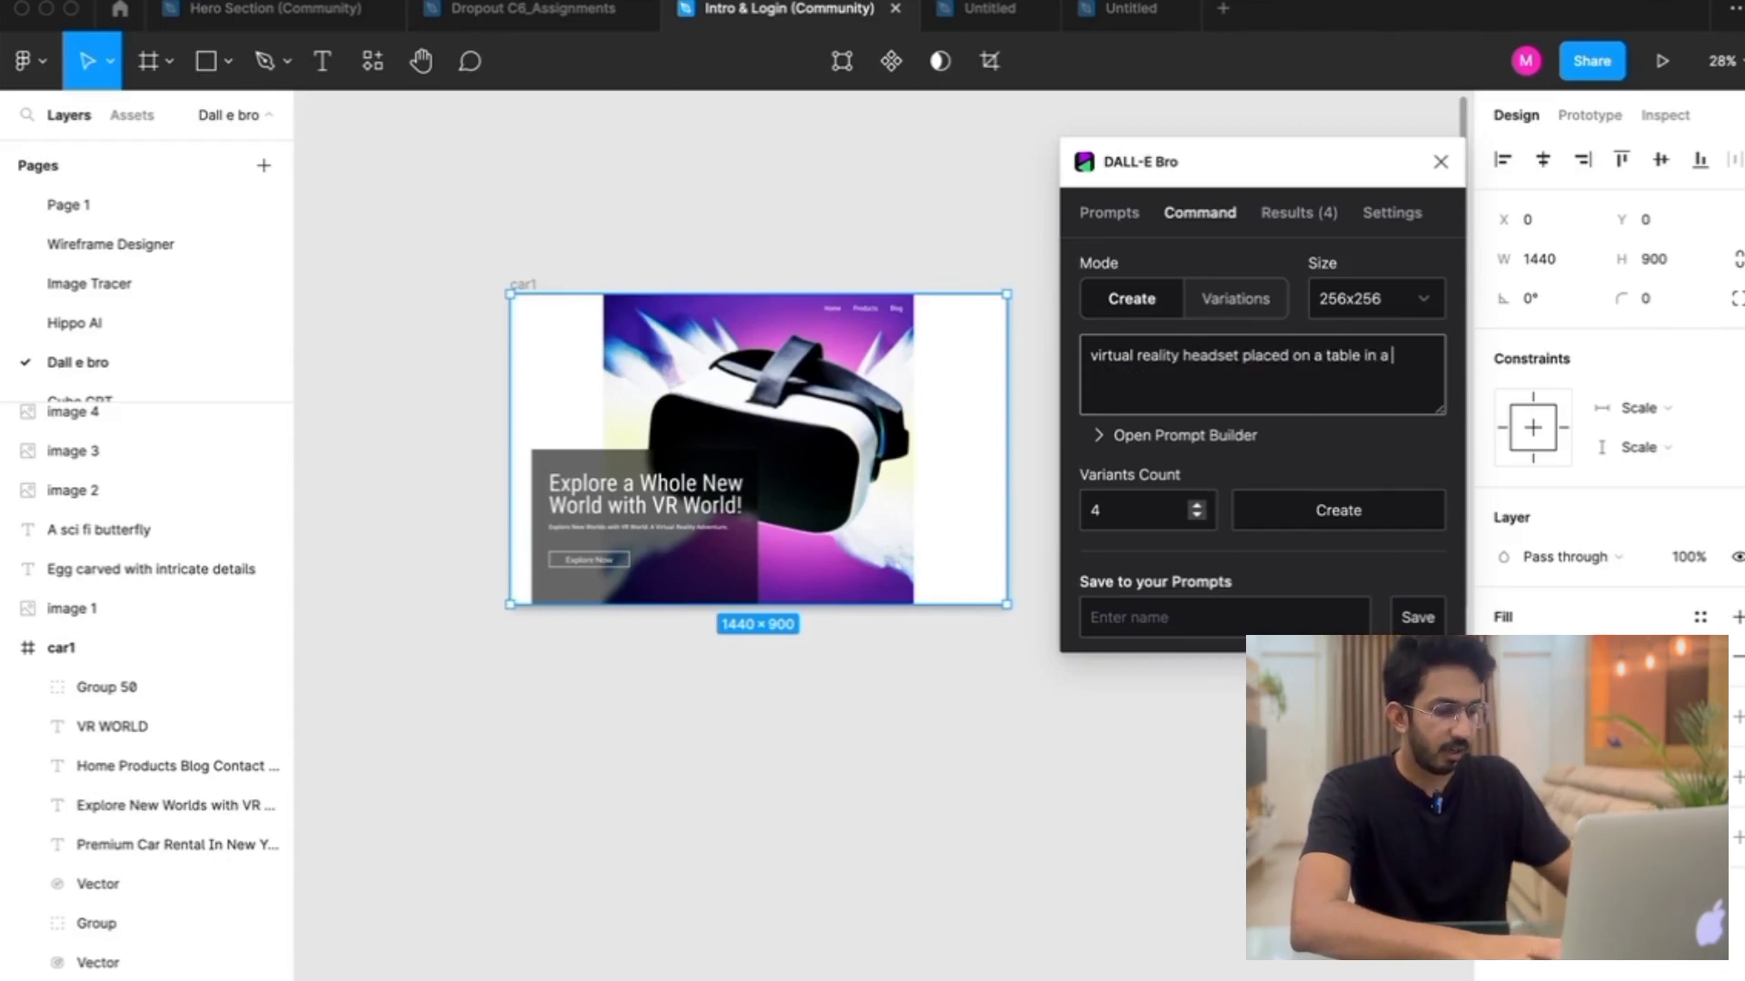
{"action": "type", "text": "istic background. Clean and minimal"}
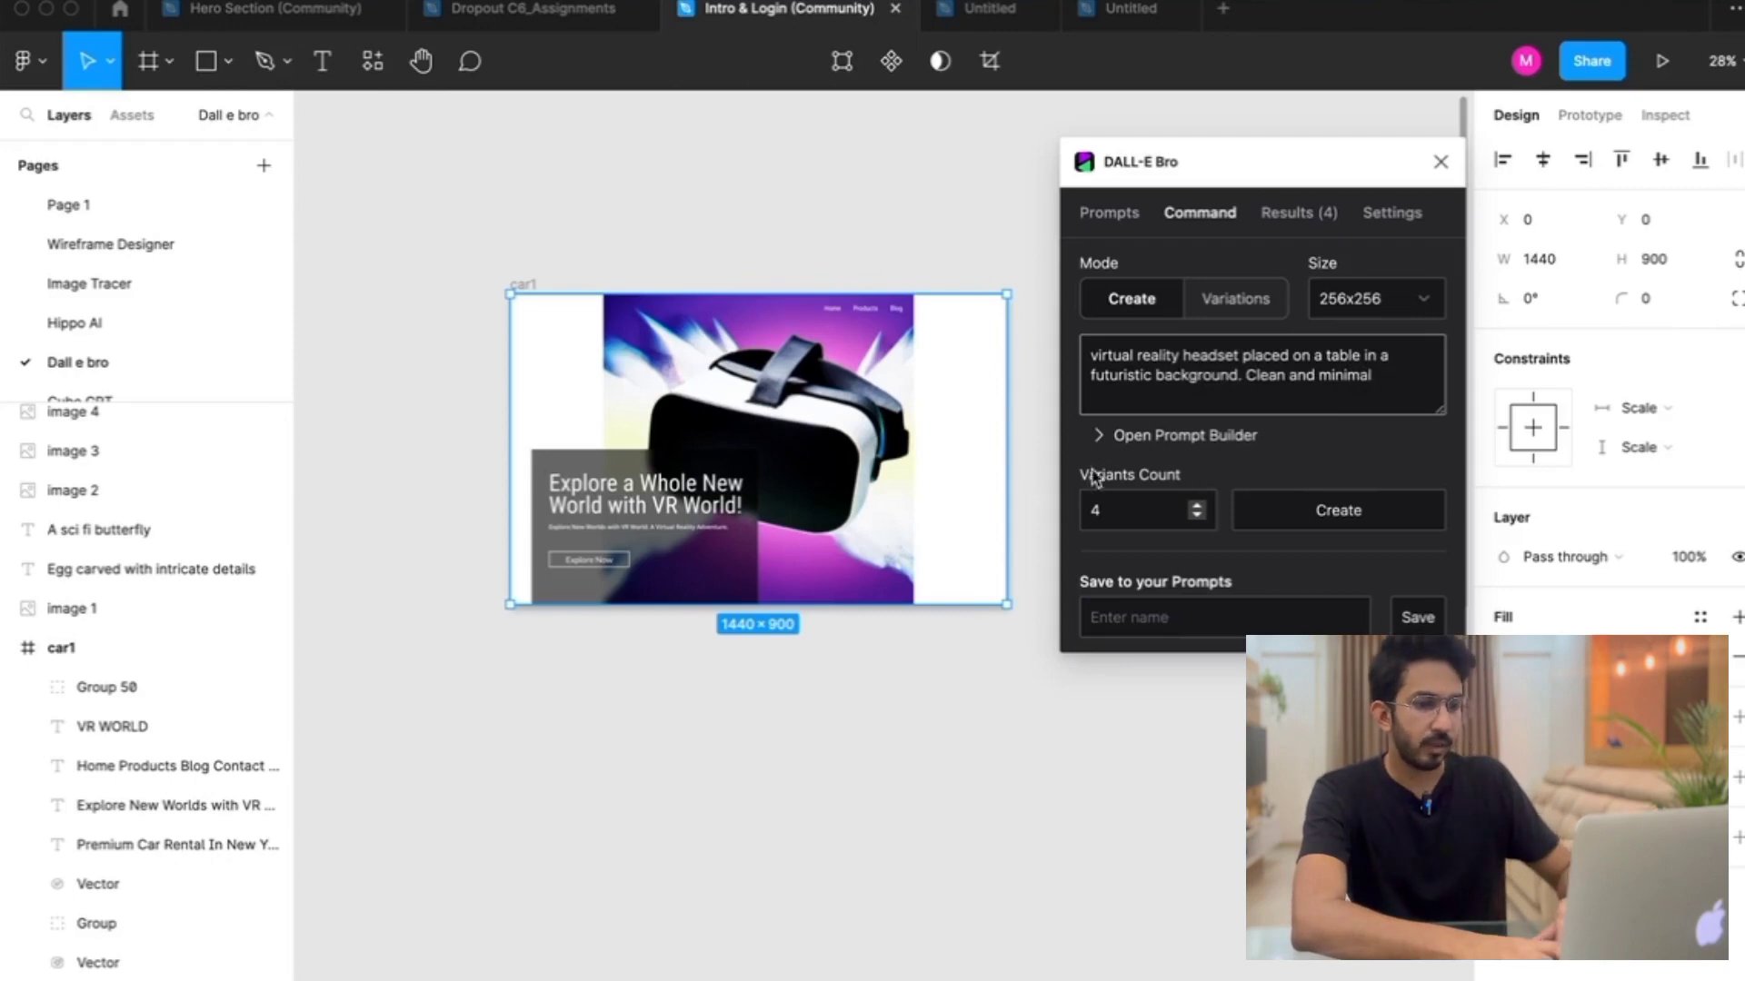
{"action": "left_click", "coordinate": [1291, 516]}
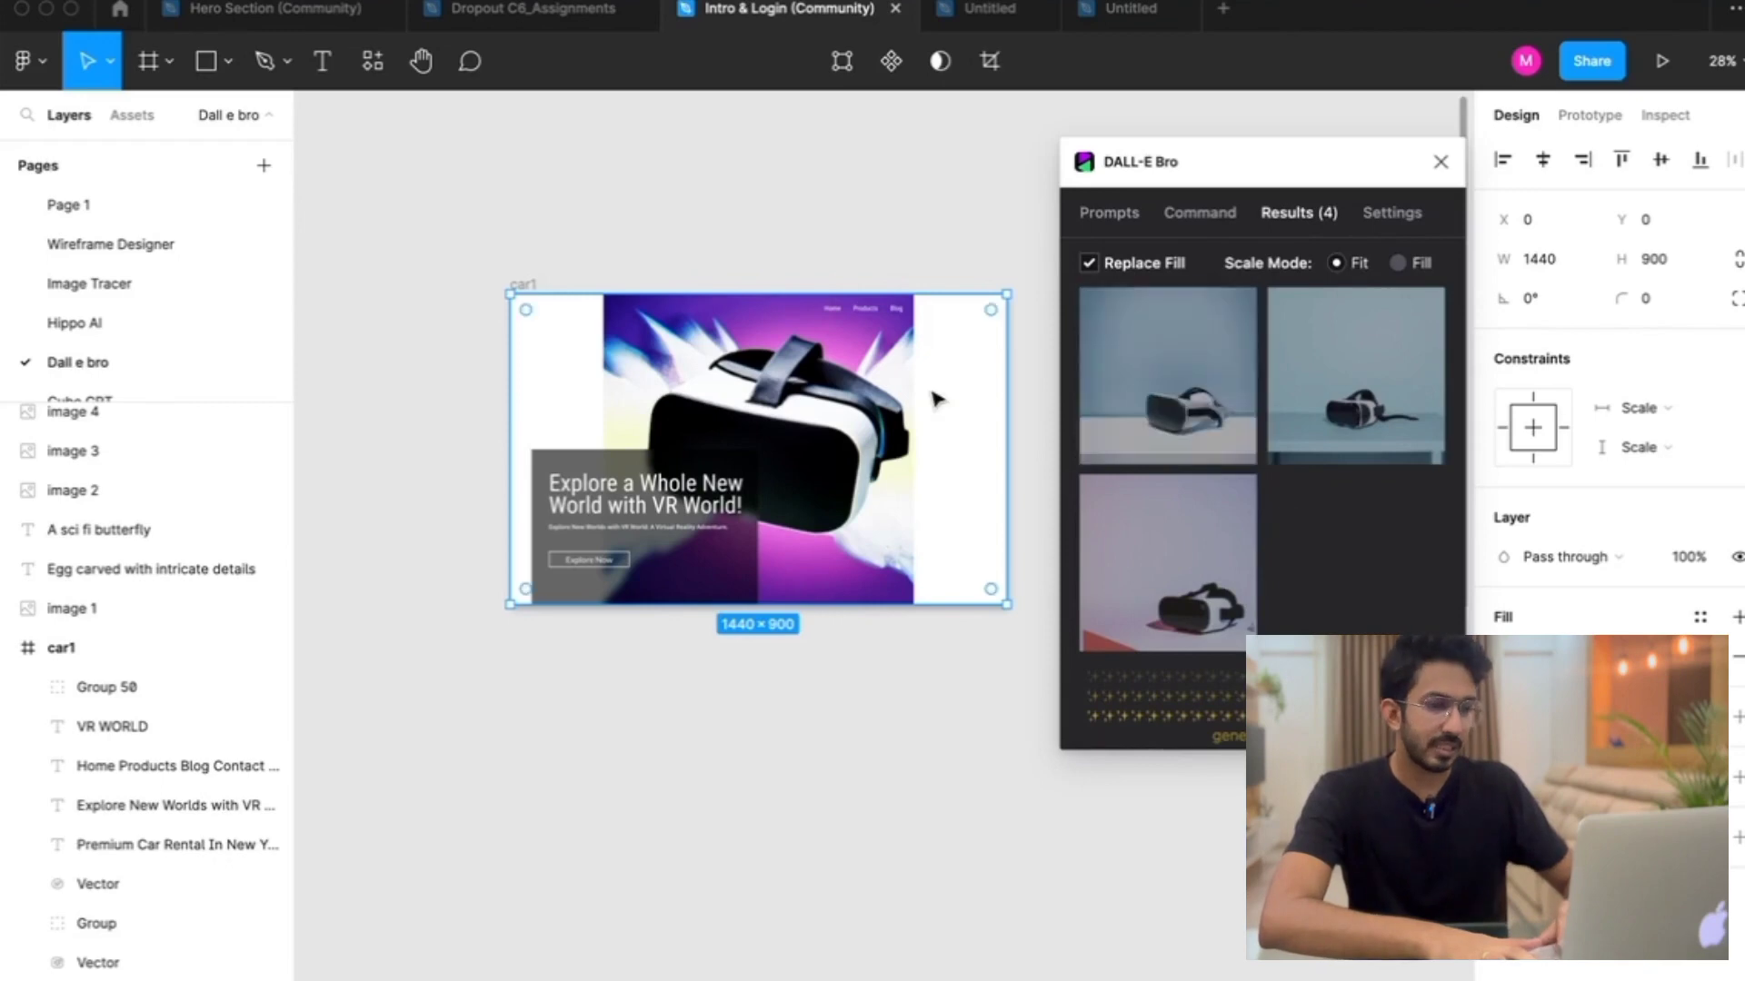
{"action": "left_click", "coordinate": [1288, 388]}
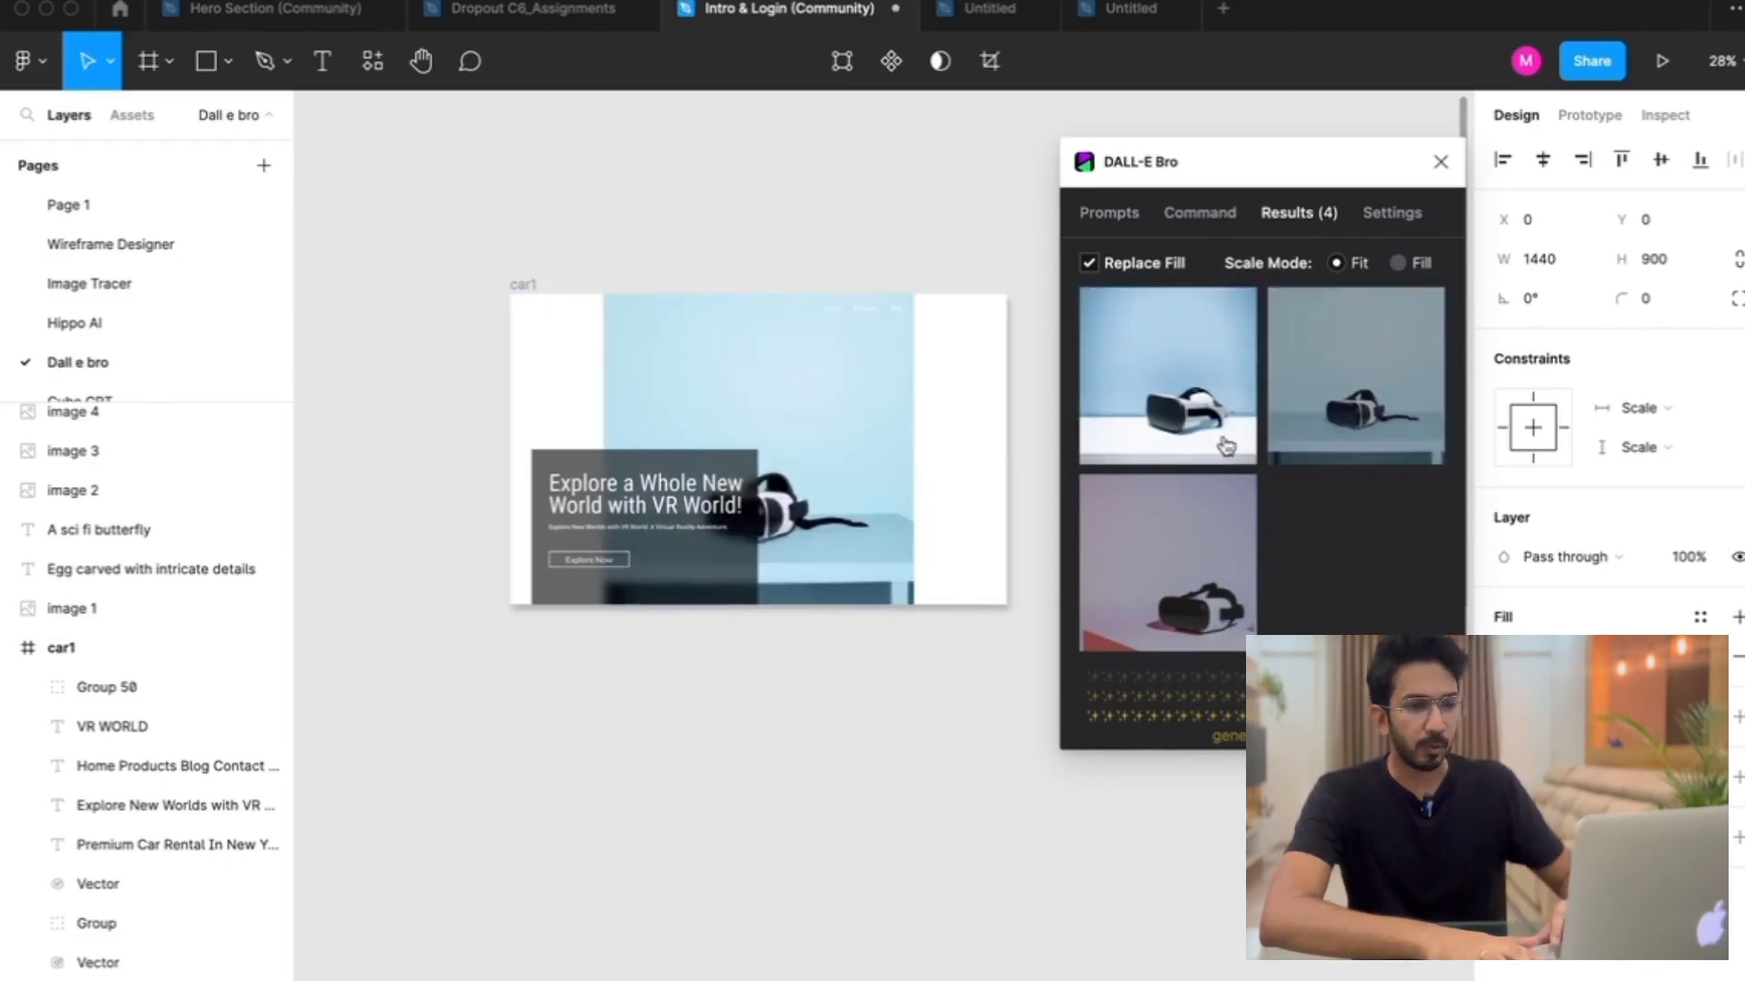
Replace the prompt with "man wearing virtual reality headset on a futuristic background" and generate the images
{"action": "left_click", "coordinate": [1095, 219]}
{"action": "left_click", "coordinate": [1285, 358]}
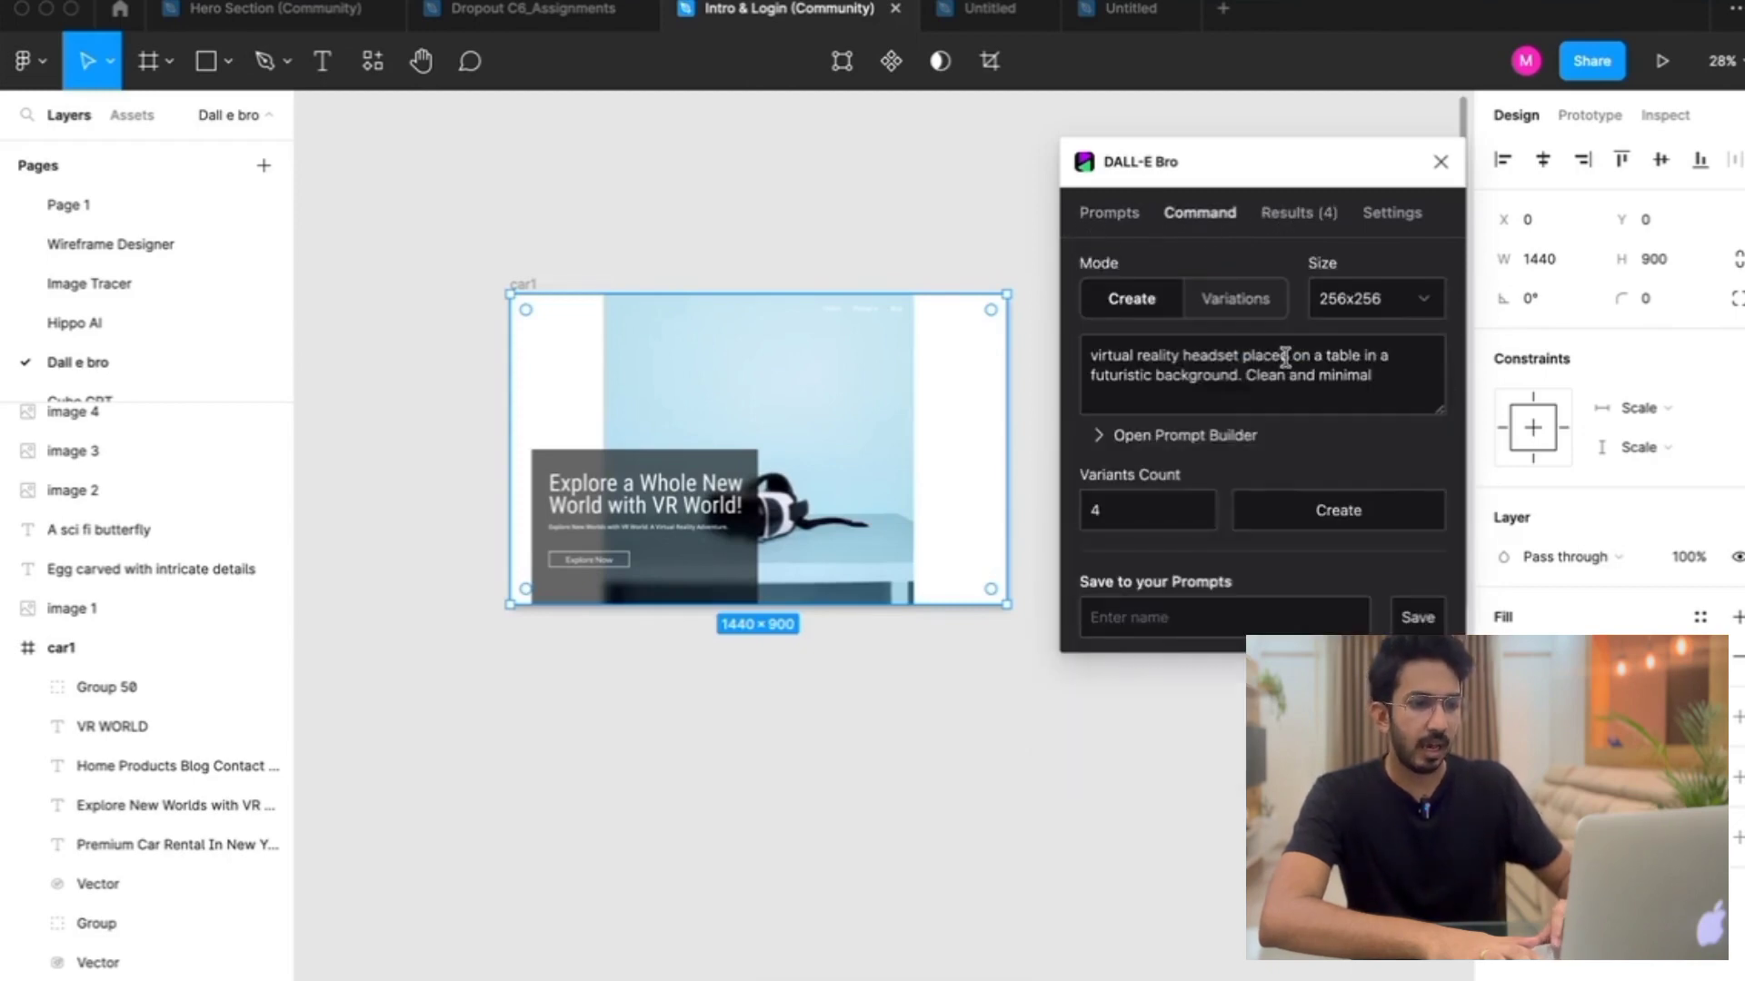
{"action": "triple_click", "coordinate": [1166, 367]}
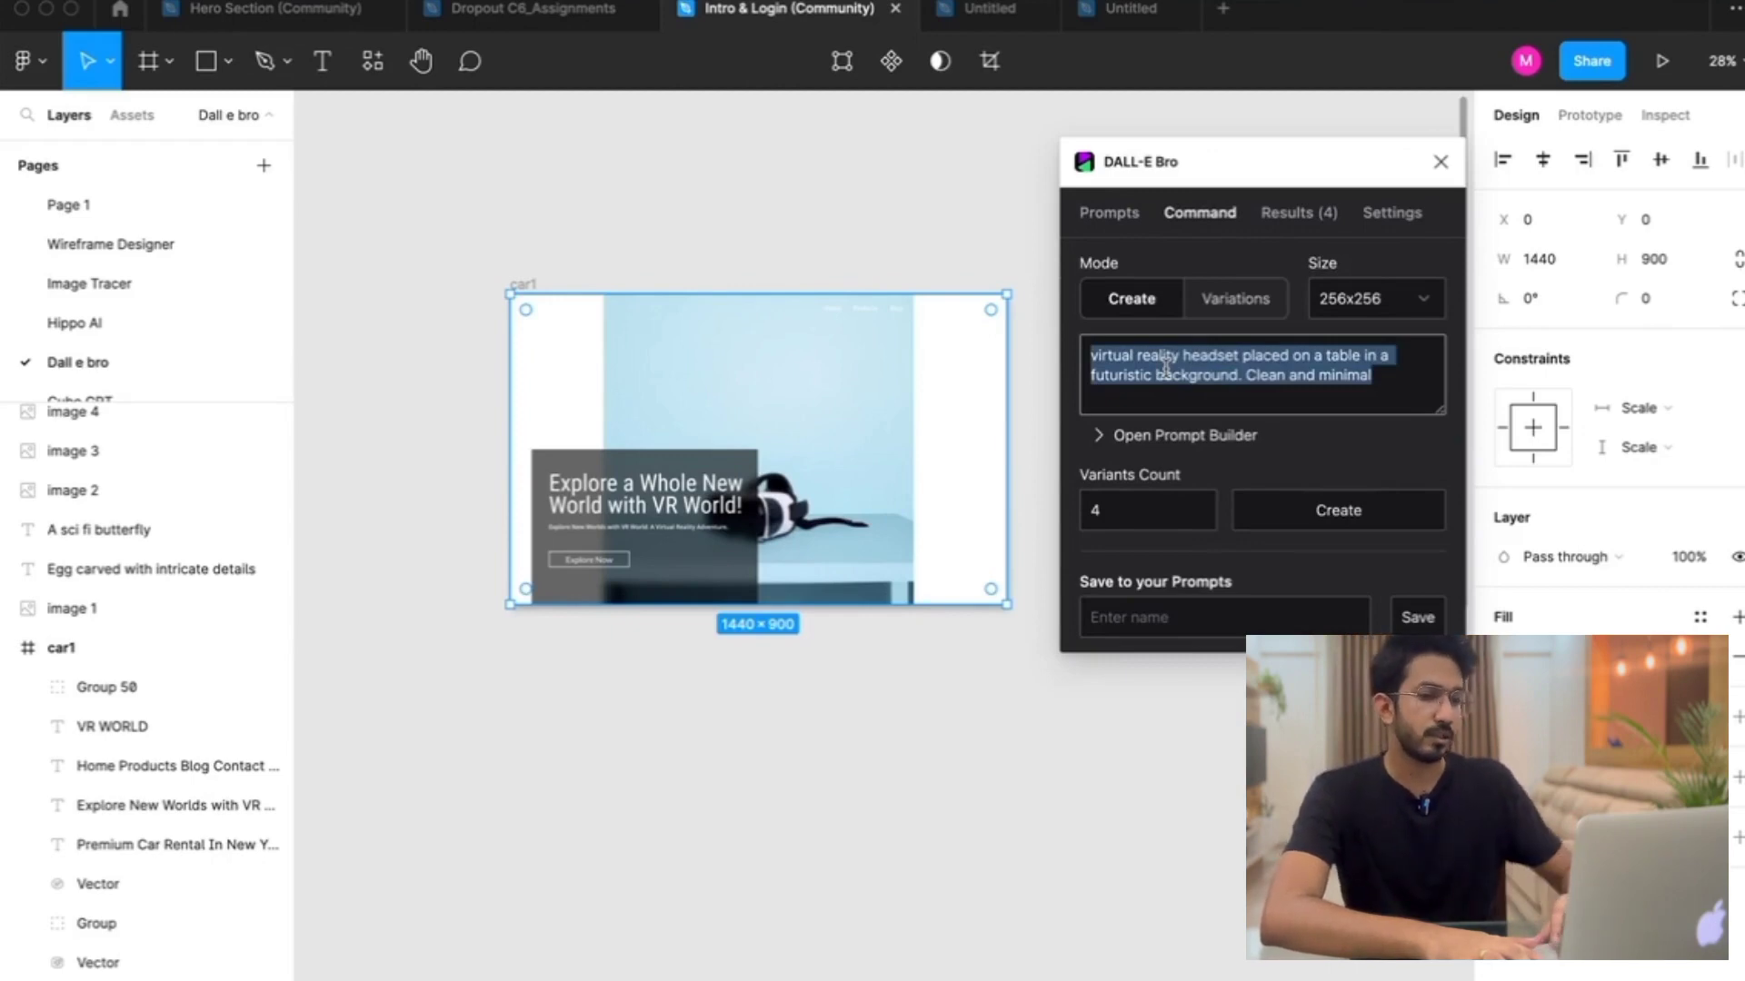
{"action": "type", "text": "virtual"}
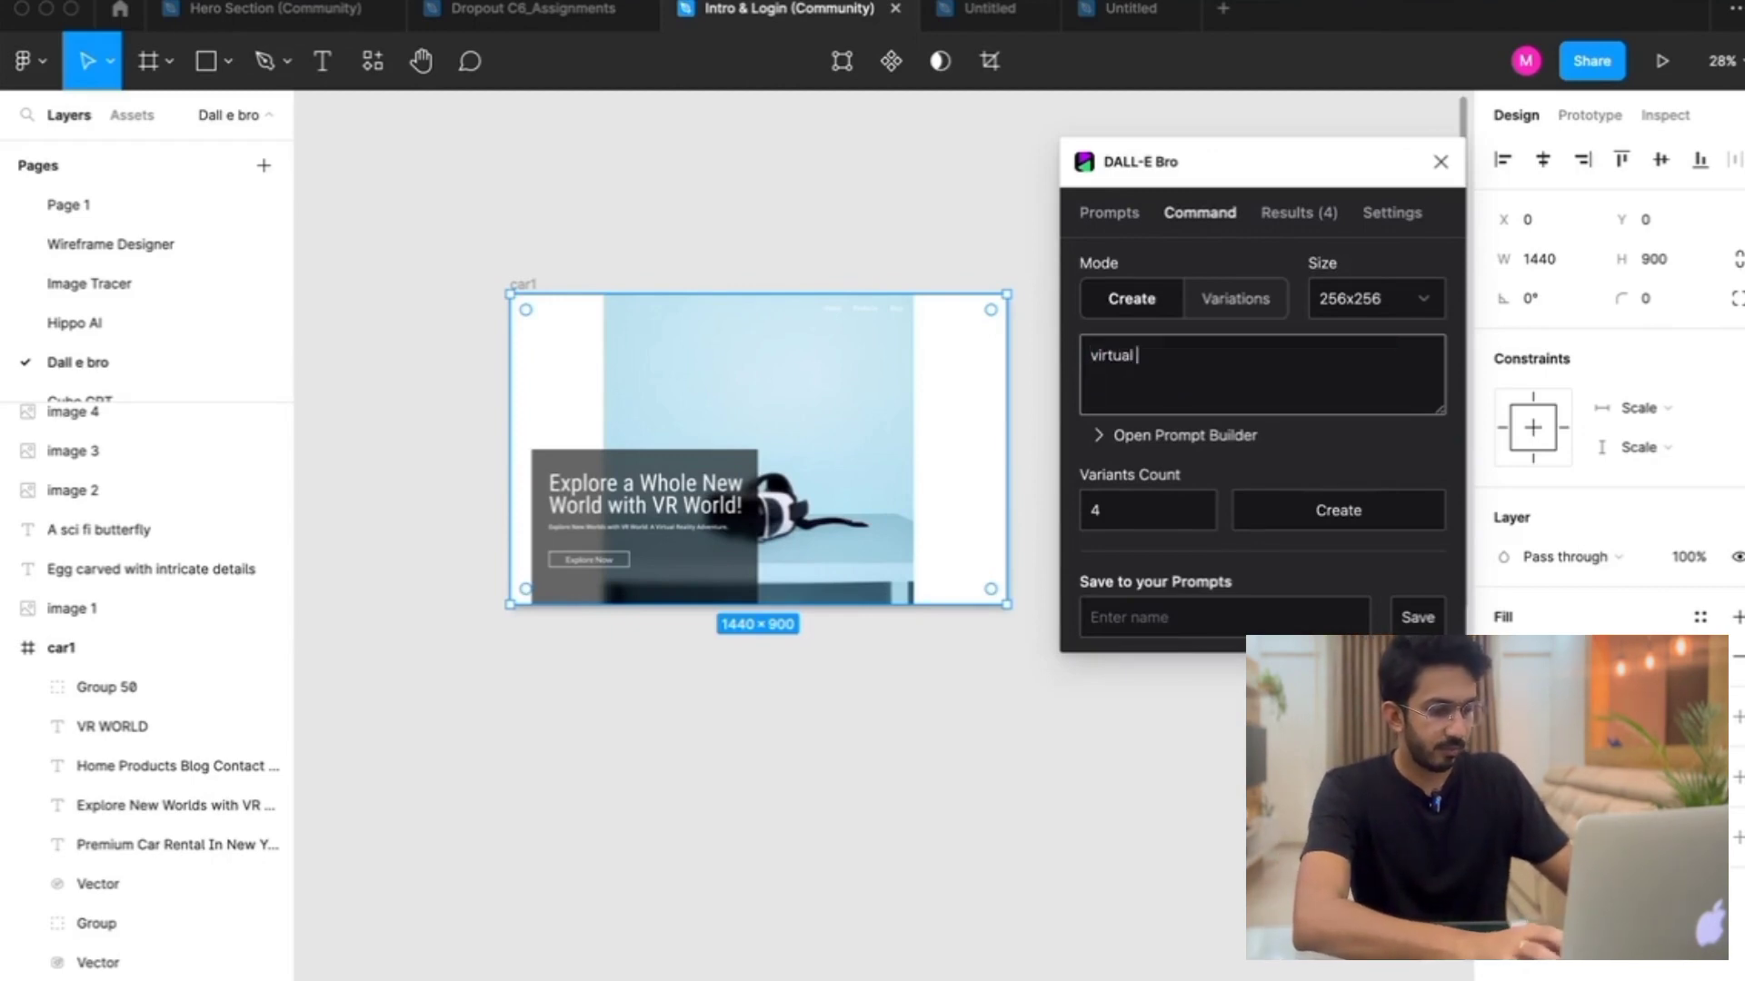
{"action": "key", "text": "super+a"}
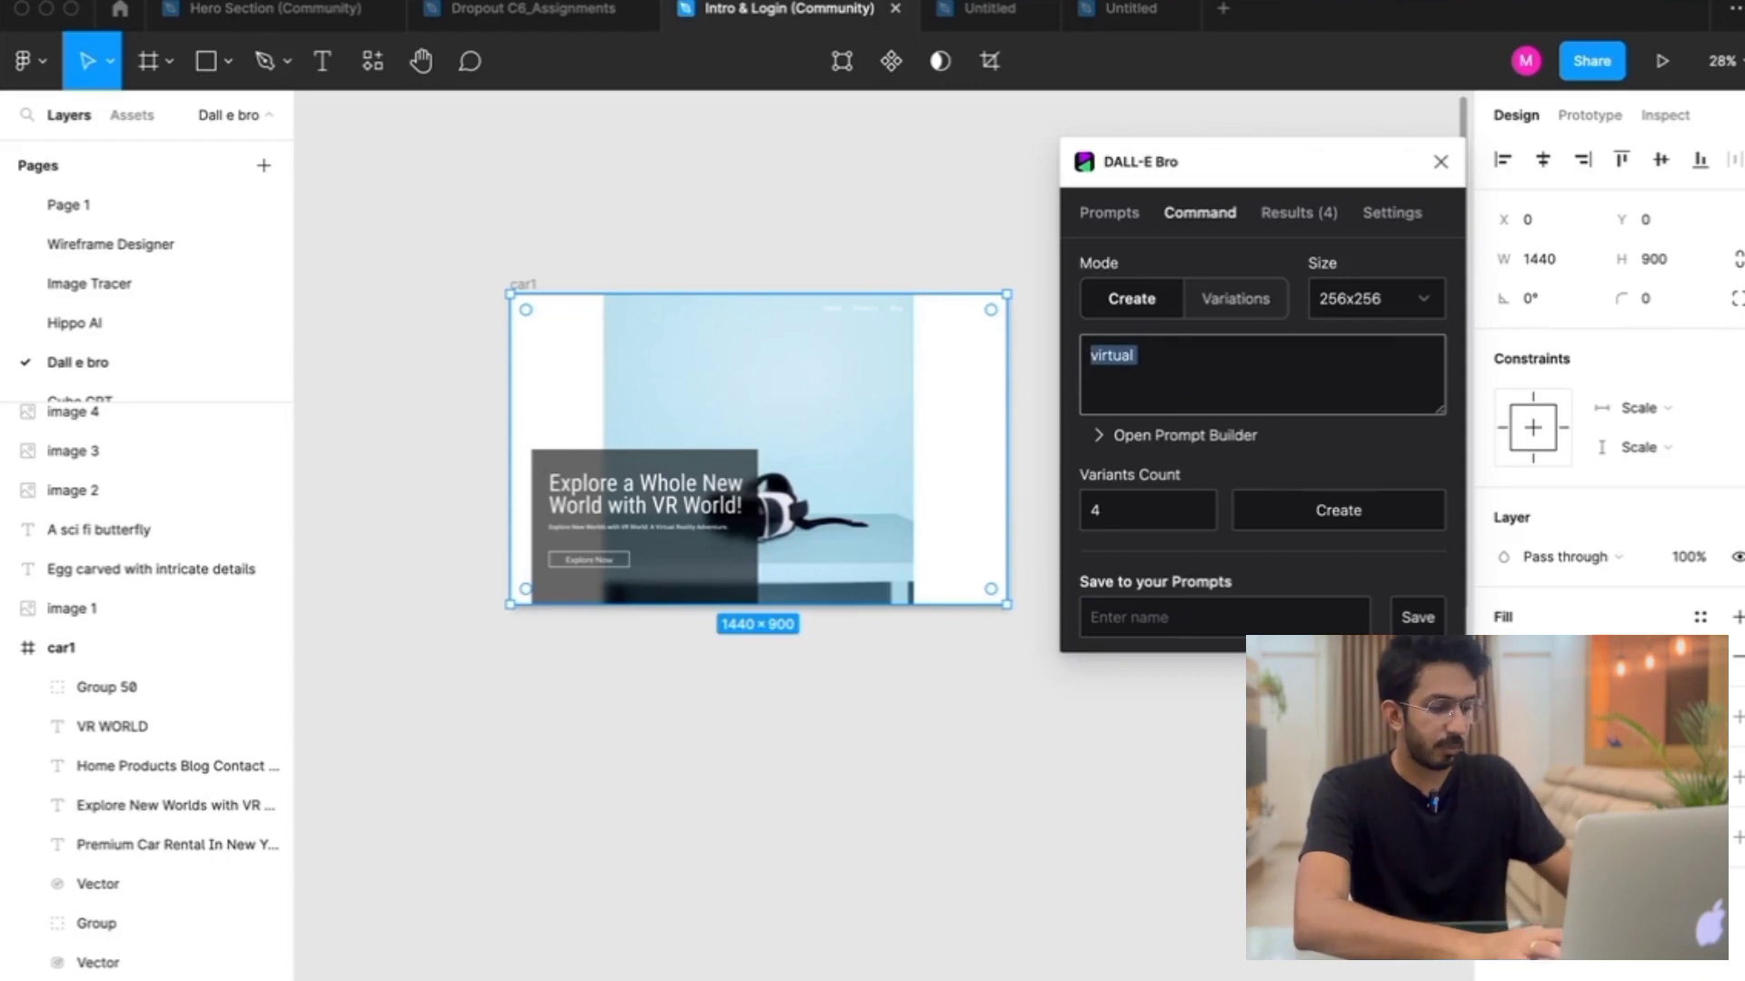
{"action": "type", "text": "man wearing"}
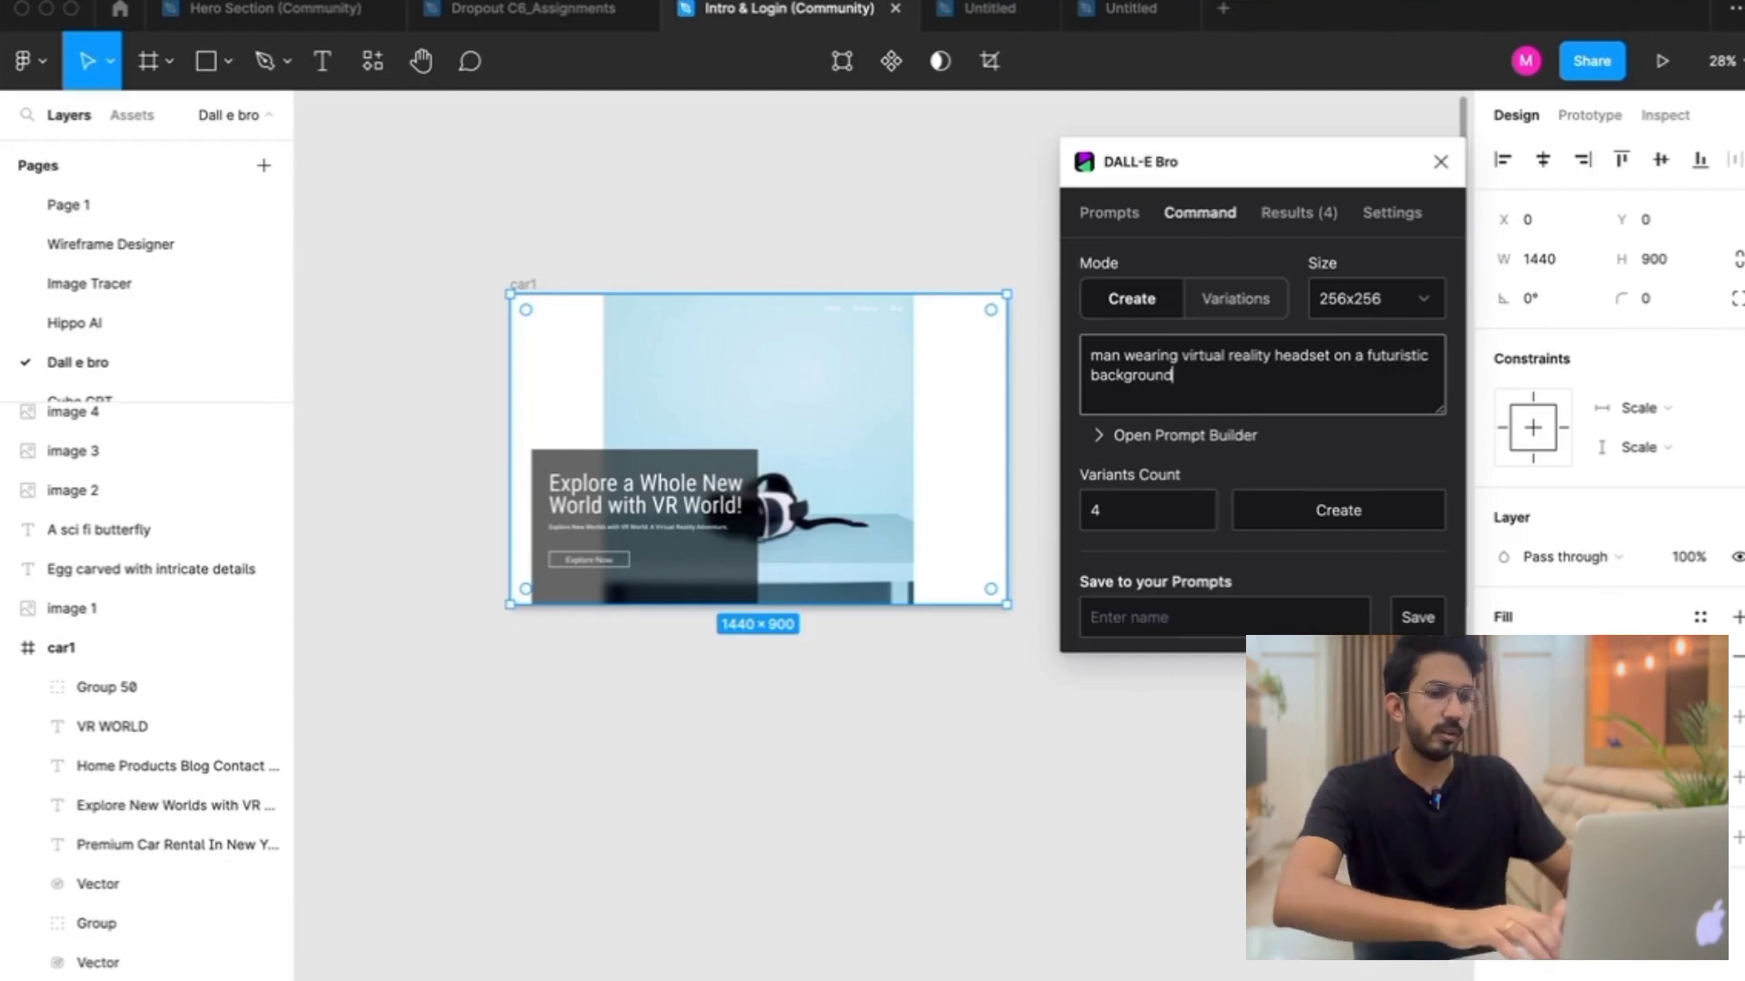
{"action": "left_click", "coordinate": [1333, 521]}
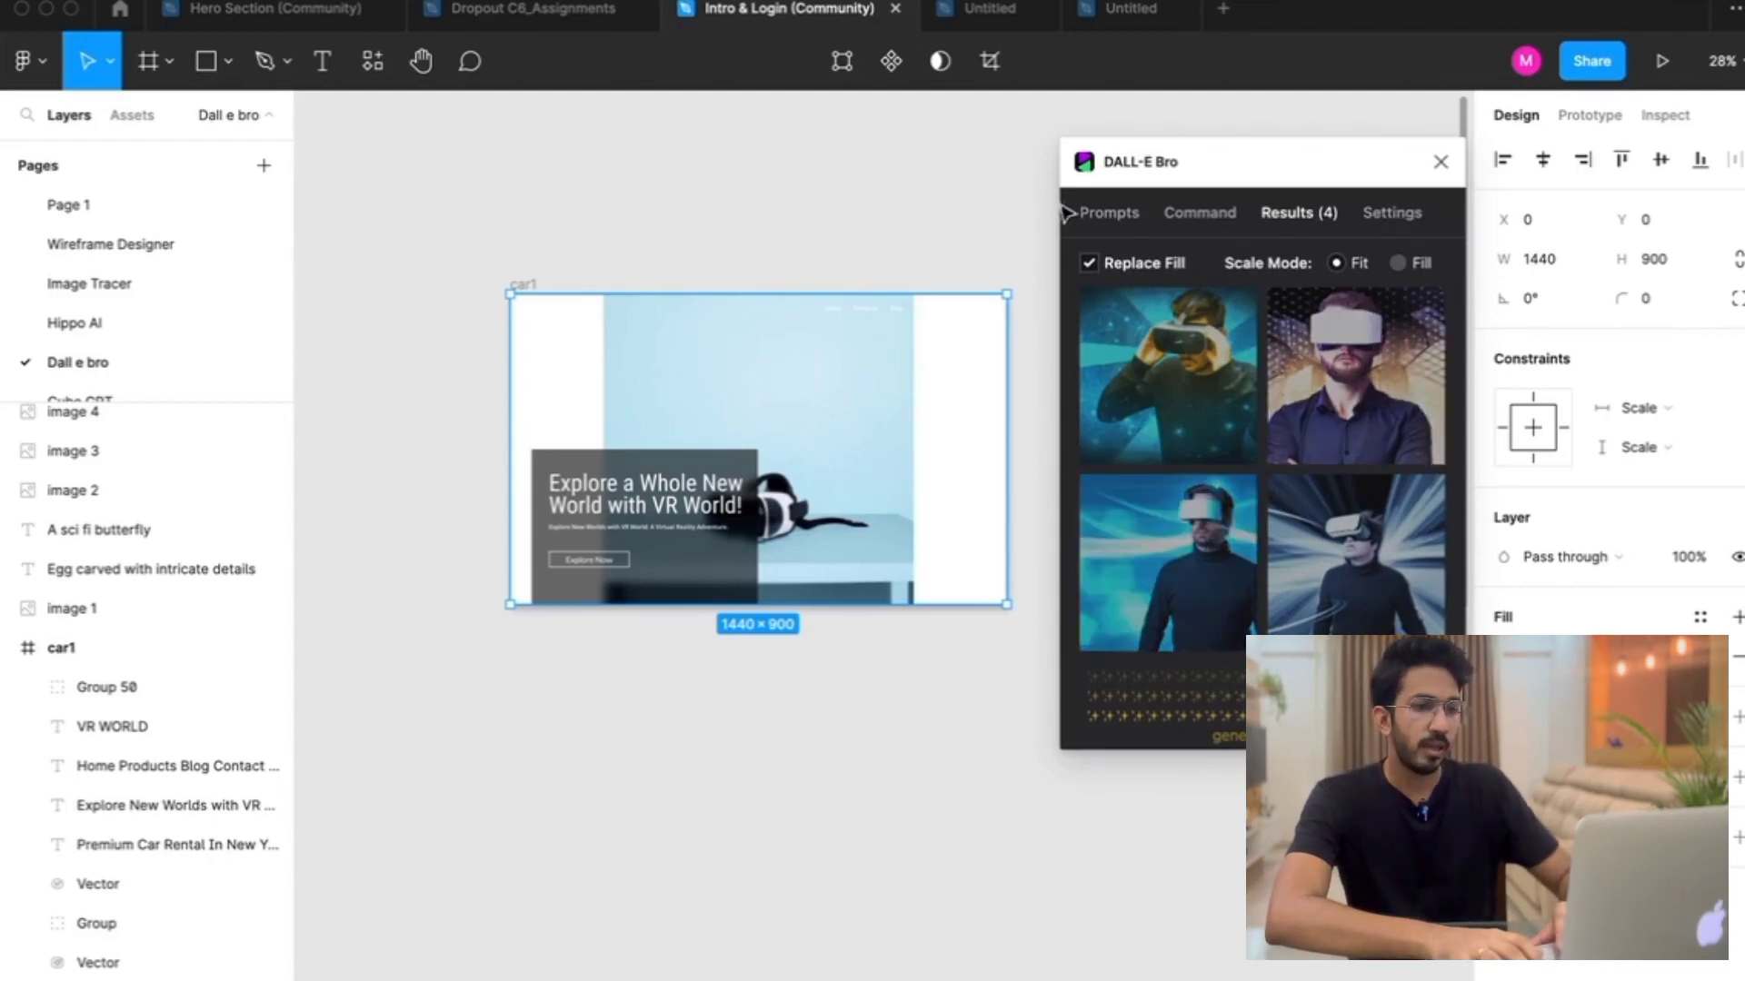
Change the image size to 1024x1024 and generate four new variants from the same man-with-headset prompt
{"action": "left_click", "coordinate": [1110, 215]}
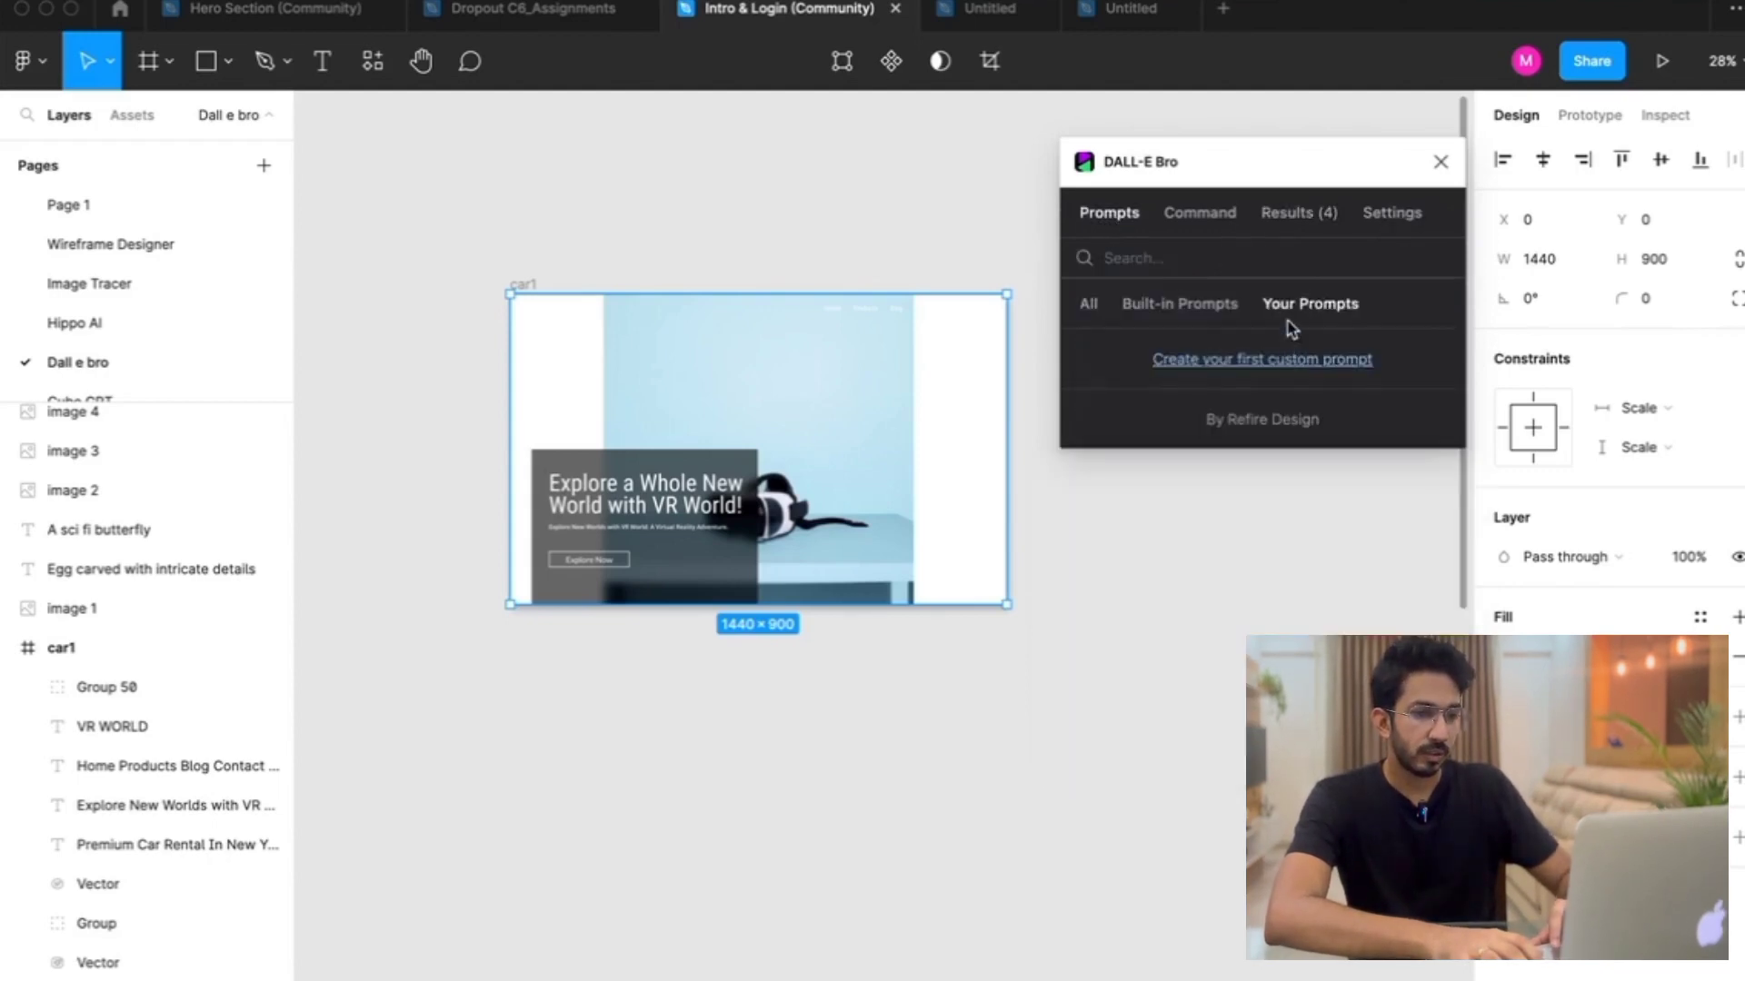
{"action": "left_click", "coordinate": [1285, 360]}
{"action": "left_click", "coordinate": [1357, 306]}
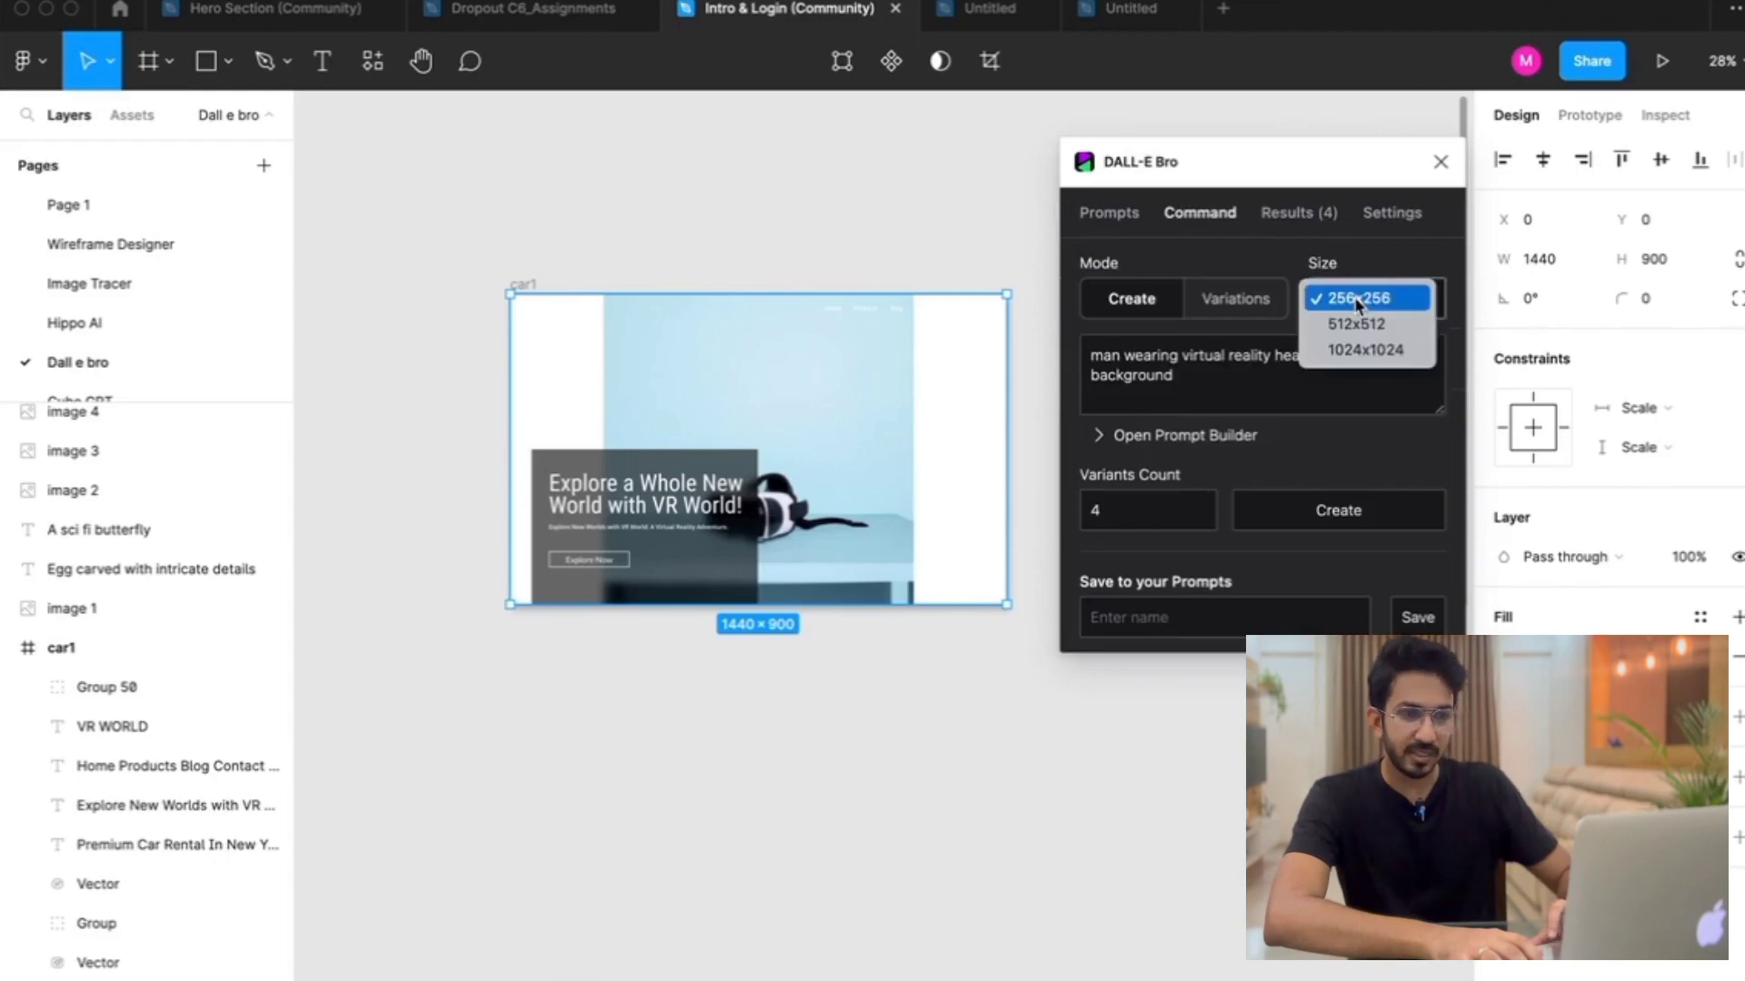
{"action": "left_click", "coordinate": [1364, 350]}
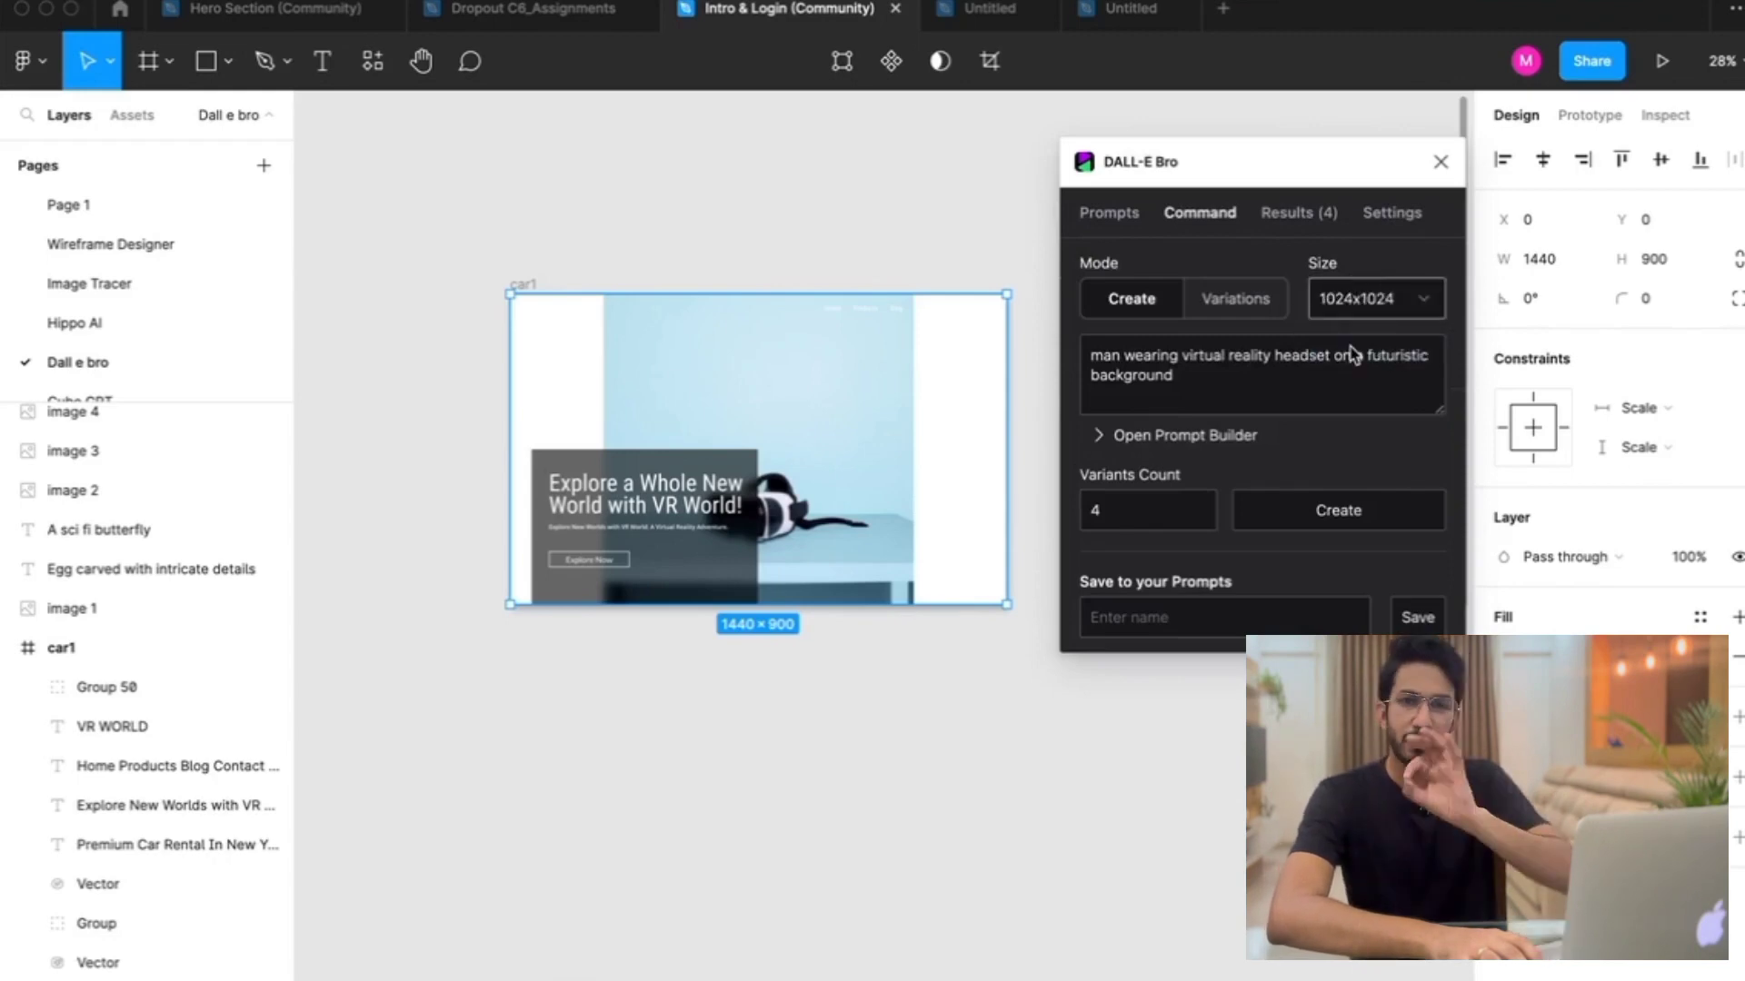
{"action": "left_click", "coordinate": [1319, 526]}
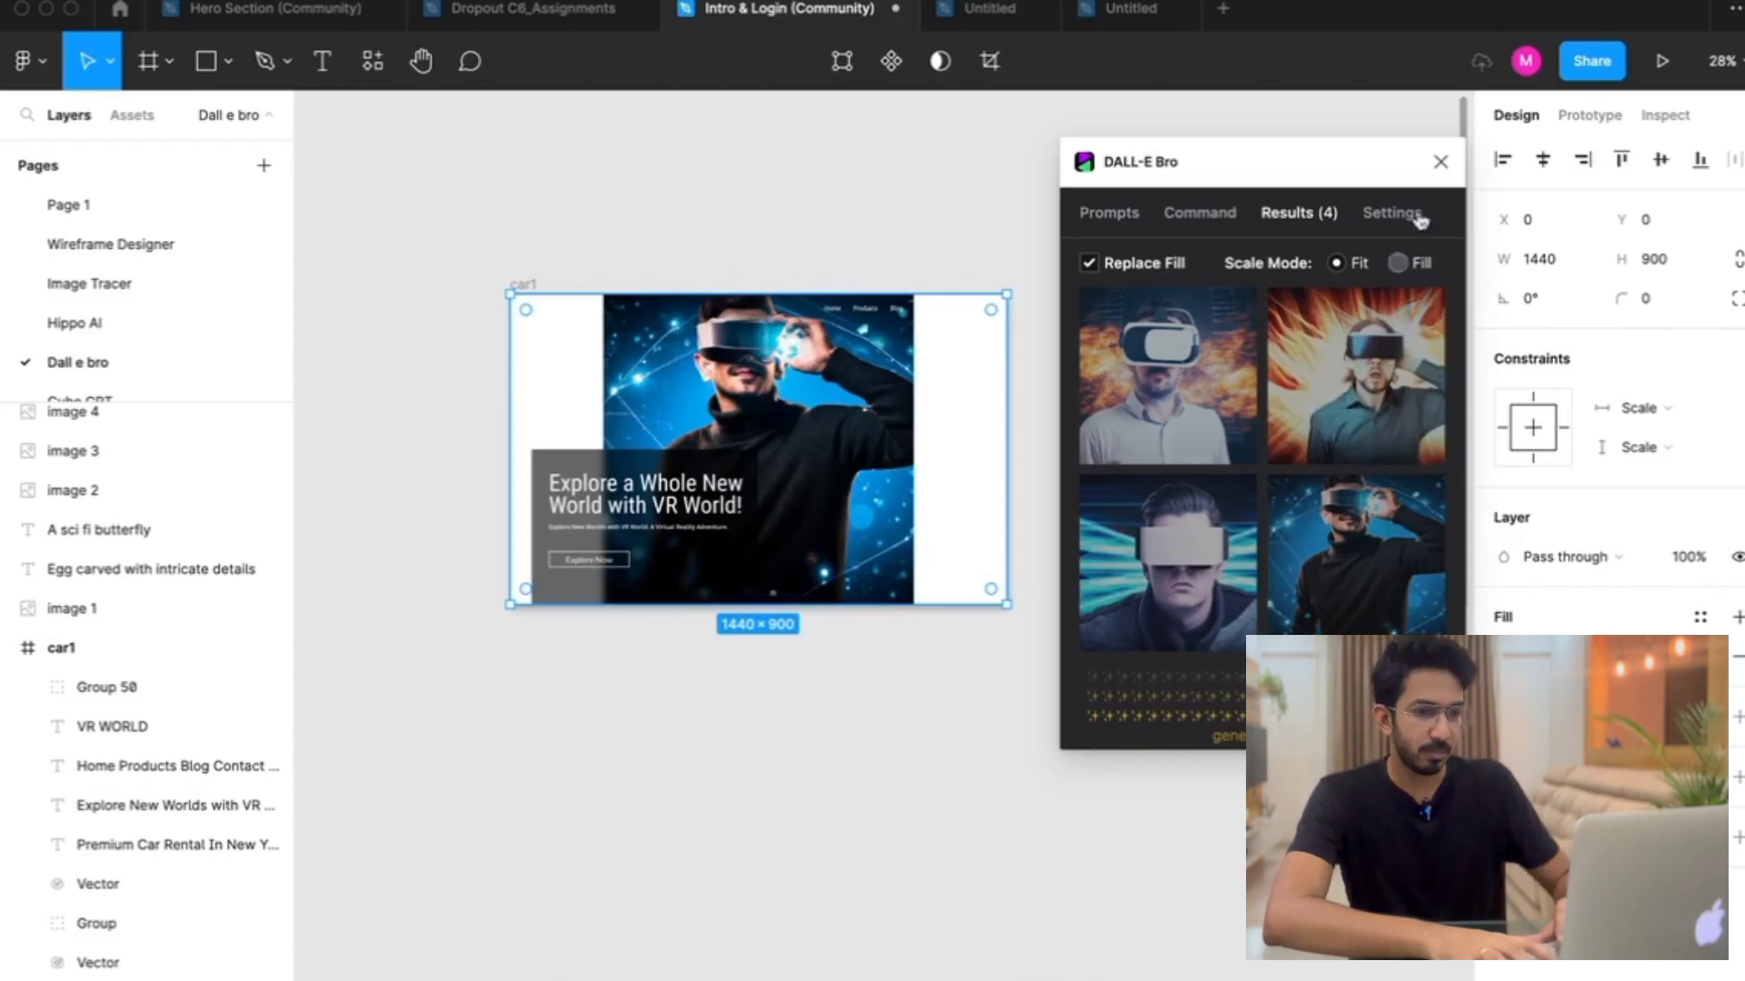
Set the results' scale mode to Fill and apply the fourth image, the man touching his headset, to the car1 frame
{"action": "left_click", "coordinate": [1398, 263]}
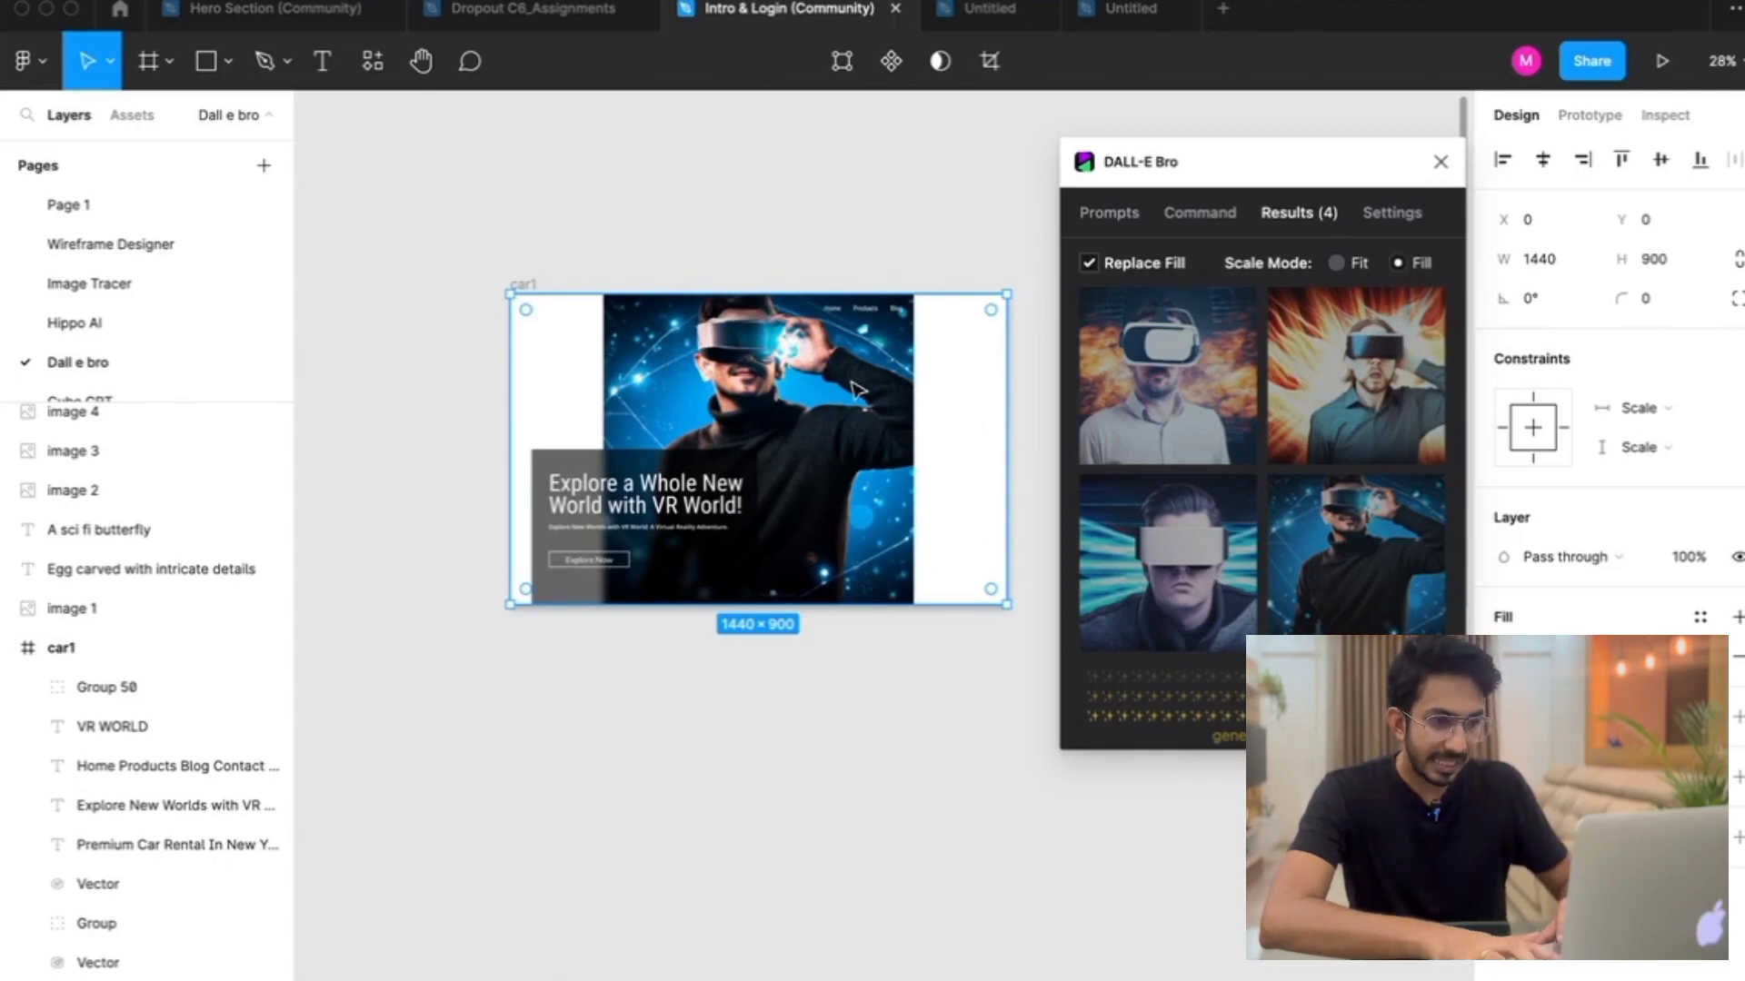
{"action": "left_click", "coordinate": [1331, 576]}
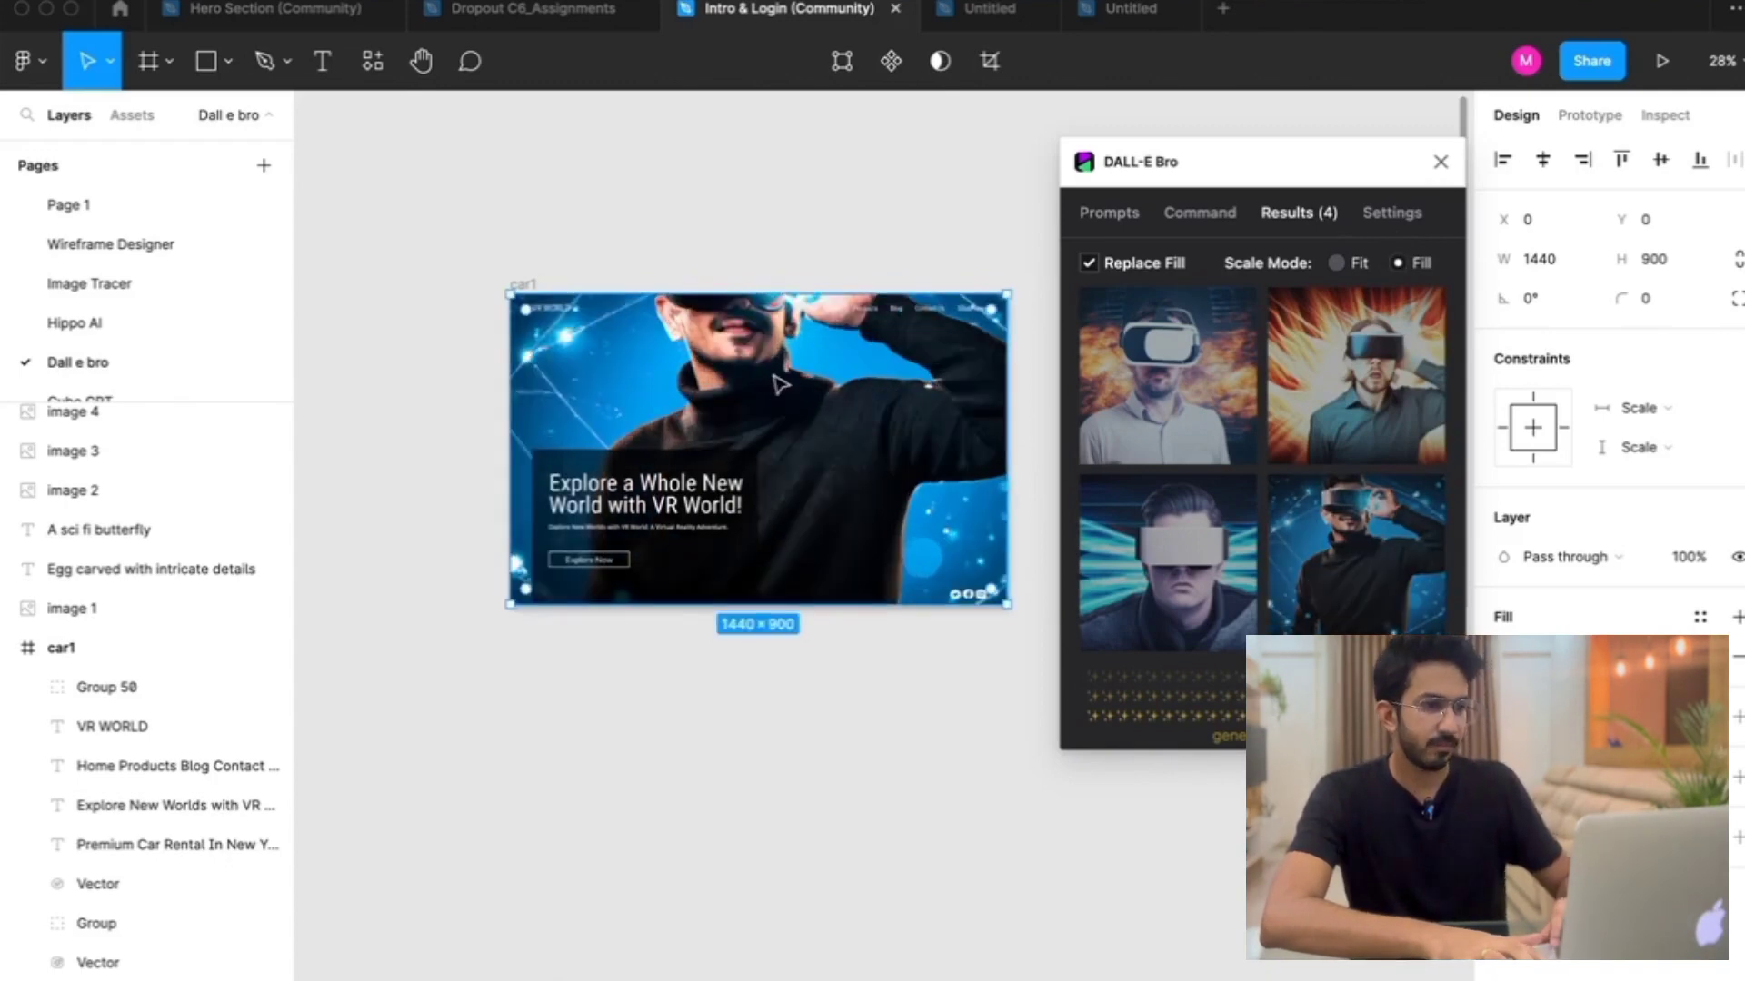
Close DALL-E Bro, switch car1's image fill to Crop, and shift the image down until the man's headset sits inside the frame
{"action": "double_click", "coordinate": [880, 403]}
{"action": "left_click", "coordinate": [1440, 163]}
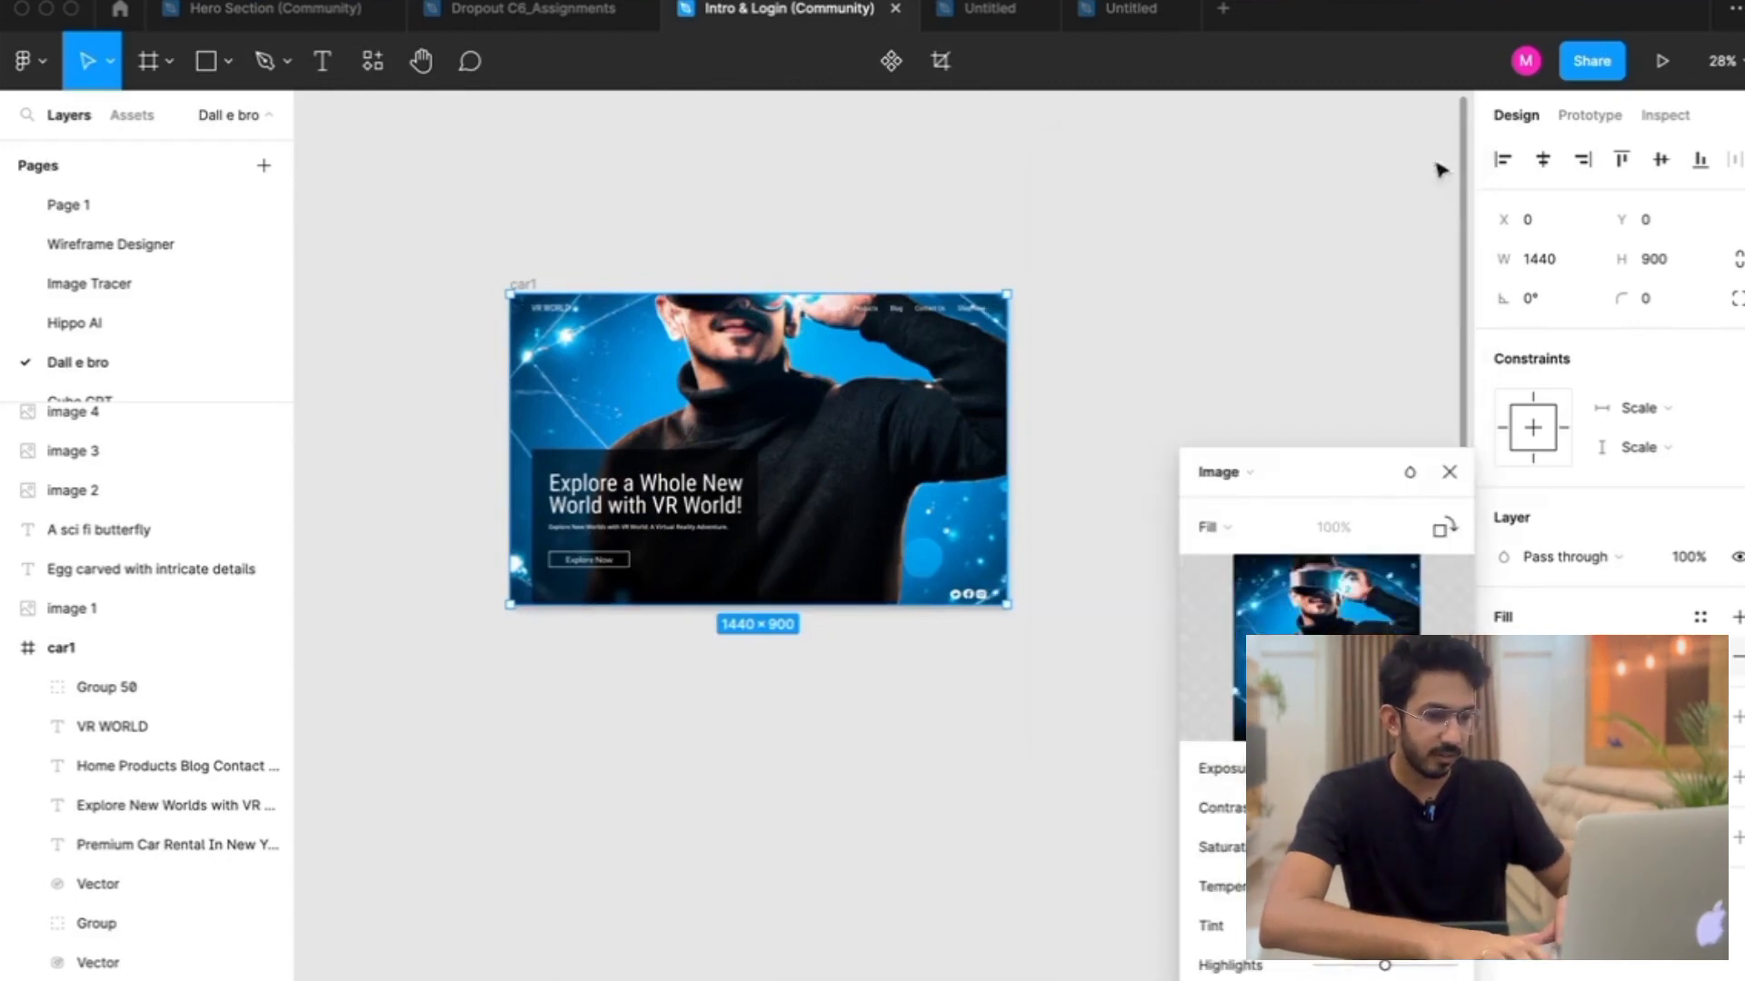
{"action": "left_click", "coordinate": [1213, 527]}
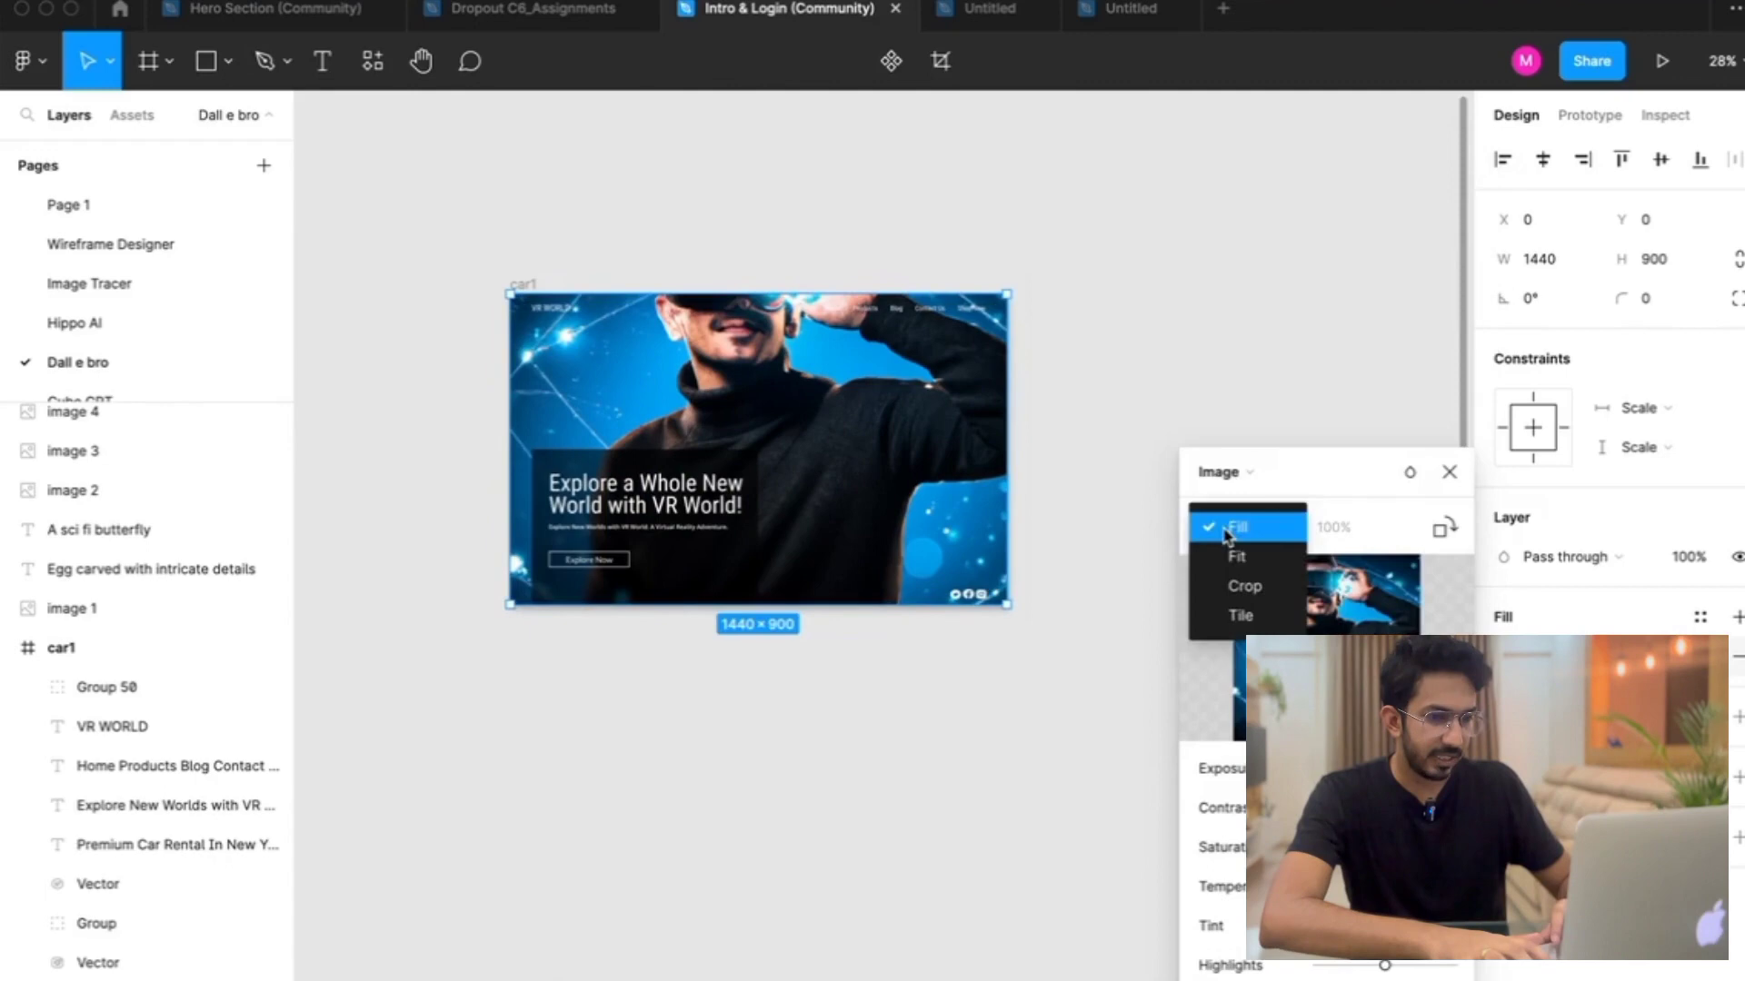
{"action": "left_click", "coordinate": [1240, 580]}
{"action": "key", "text": "shift+Down"}
{"action": "key", "text": "shift+Down"}
{"action": "key", "text": "shift+Down"}
{"action": "key", "text": "shift+Down"}
{"action": "key", "text": "shift+Down"}
{"action": "key", "text": "shift+Down"}
{"action": "key", "text": "shift+Down"}
{"action": "key", "text": "shift+Down"}
{"action": "key", "text": "shift+Down"}
{"action": "key", "text": "shift+Down"}
{"action": "key", "text": "shift+Down"}
{"action": "key", "text": "shift+Down"}
{"action": "key", "text": "shift+Down"}
{"action": "key", "text": "shift+Down"}
{"action": "key", "text": "shift+Down"}
{"action": "key", "text": "shift+Down"}
{"action": "key", "text": "shift+Down"}
{"action": "key", "text": "shift+Down"}
{"action": "key", "text": "shift+Down"}
{"action": "key", "text": "shift+Down"}
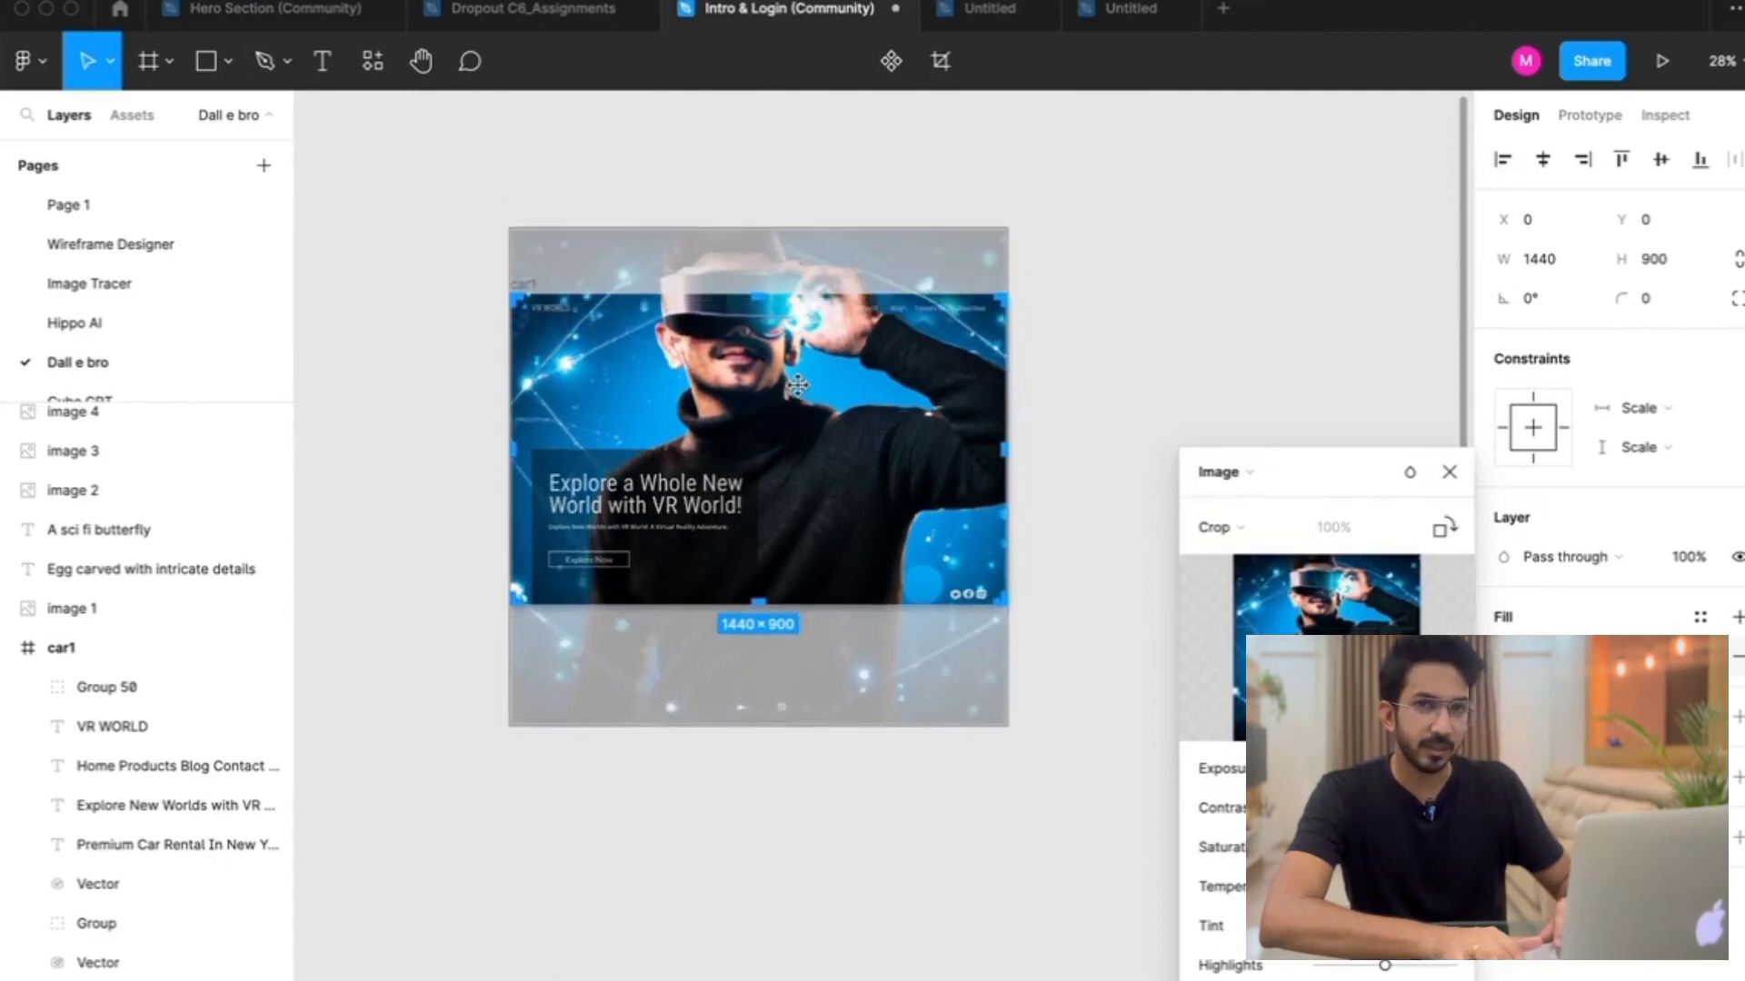
{"action": "key", "text": "shift+Down"}
{"action": "key", "text": "shift+Down"}
{"action": "key", "text": "shift+Down"}
{"action": "key", "text": "shift+Down"}
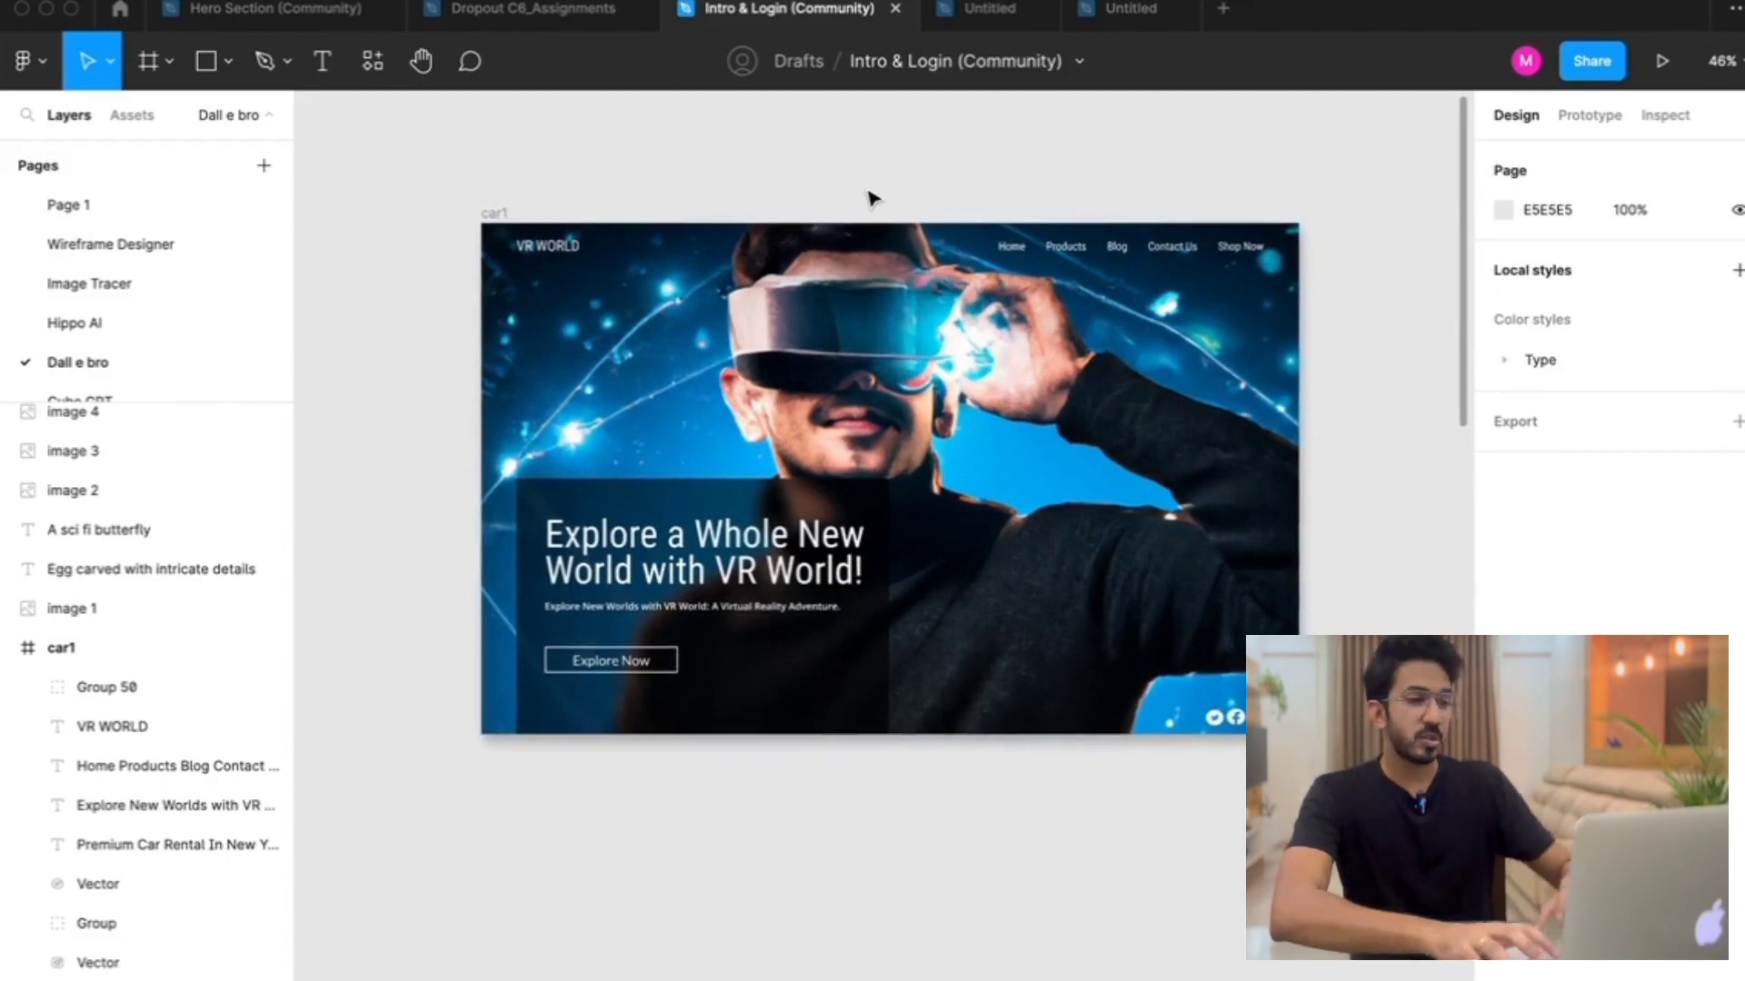
Examine the placeholder names and descriptions on the Sneakers listing's product cards on the Cube GPT page
{"action": "left_click", "coordinate": [774, 397]}
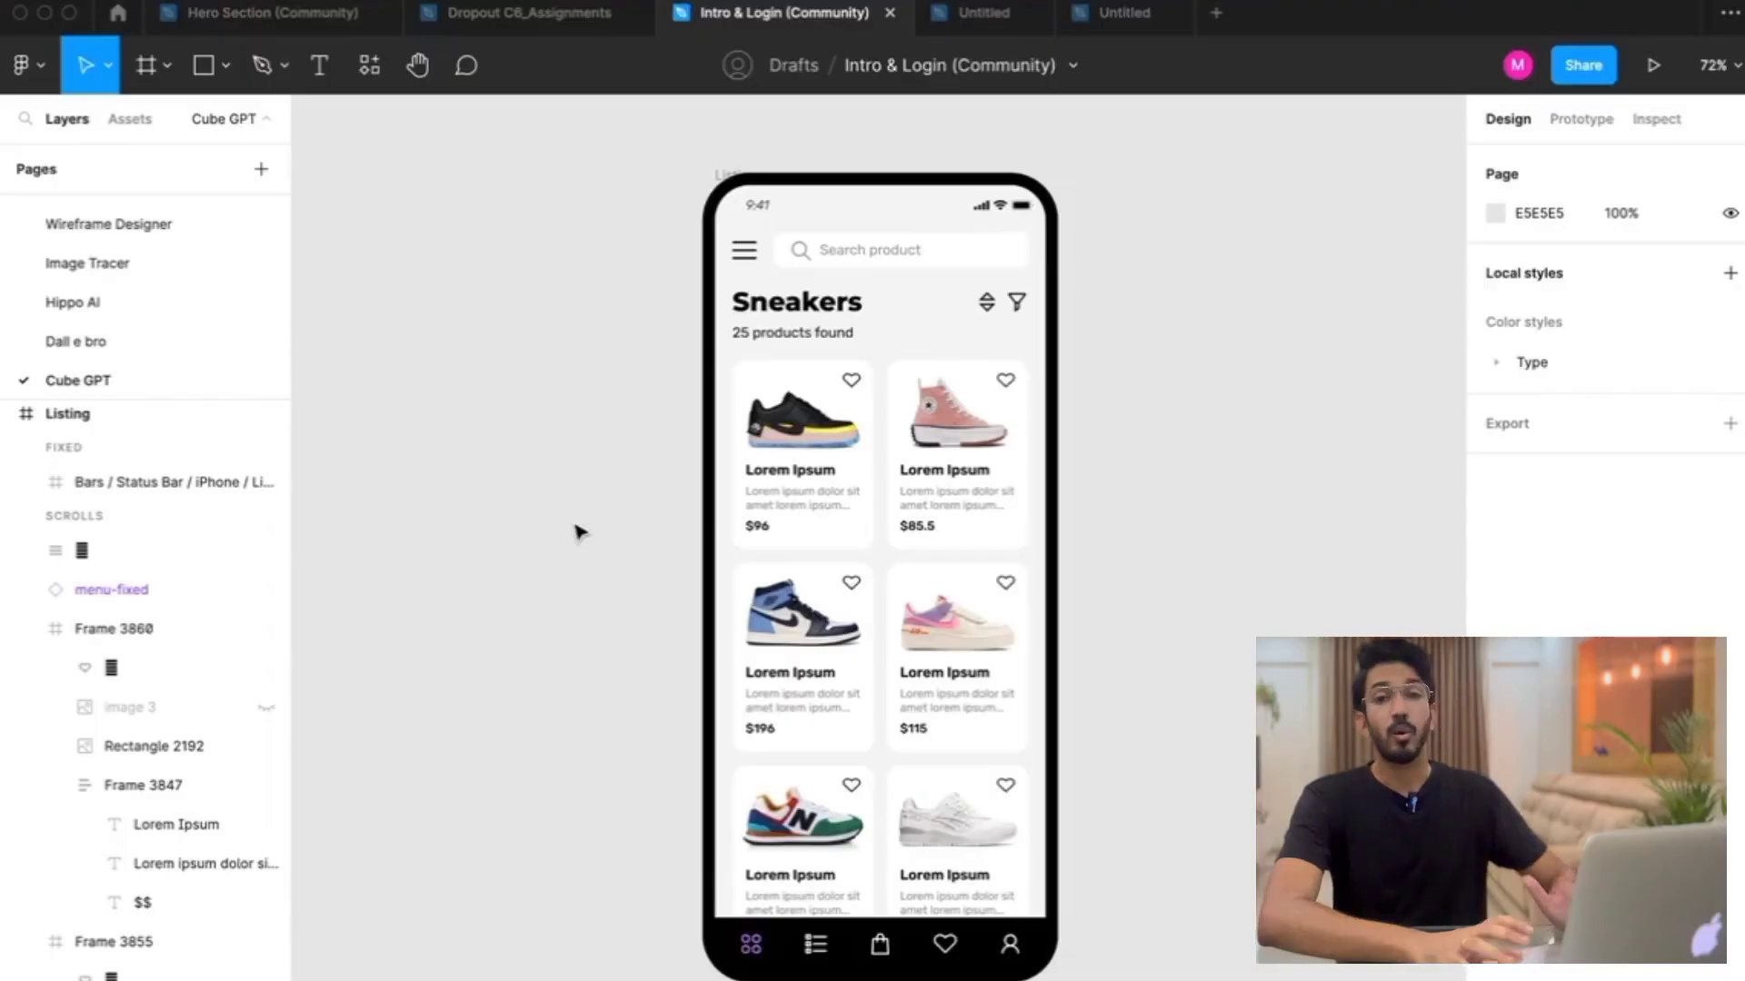
{"action": "scroll", "coordinate": [766, 451], "scroll_direction": "up", "scroll_amount": 3}
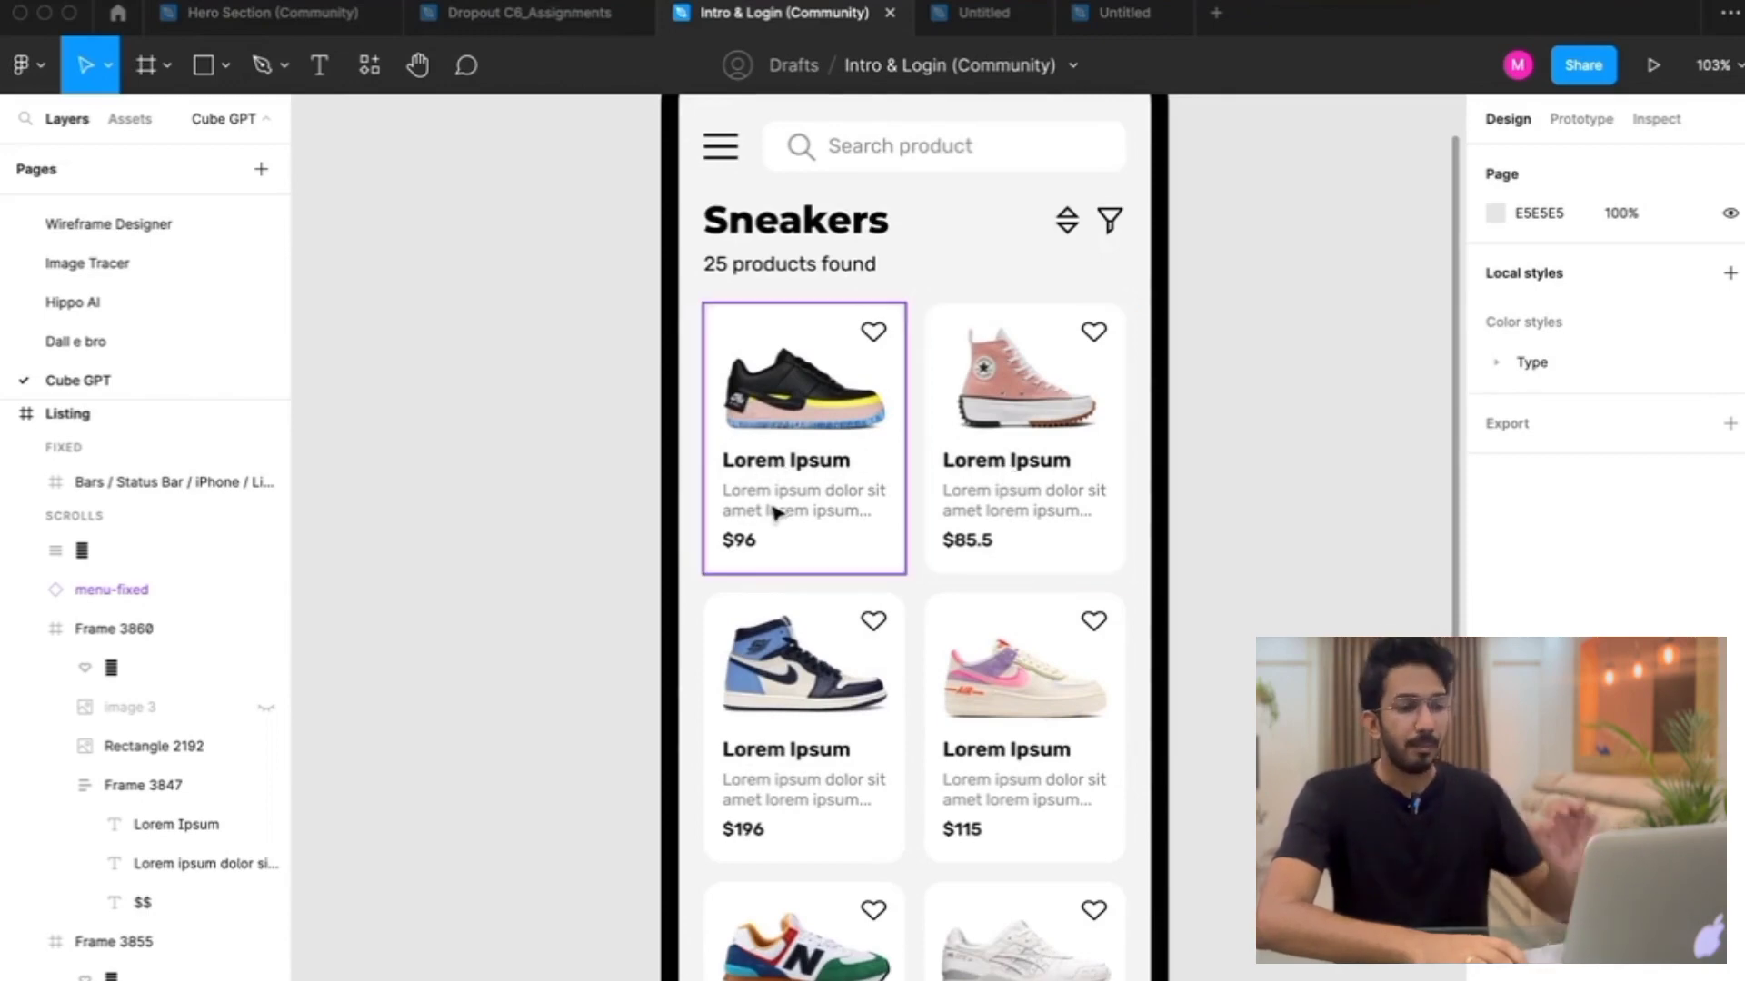
{"action": "scroll", "coordinate": [776, 513], "scroll_direction": "down", "scroll_amount": 5}
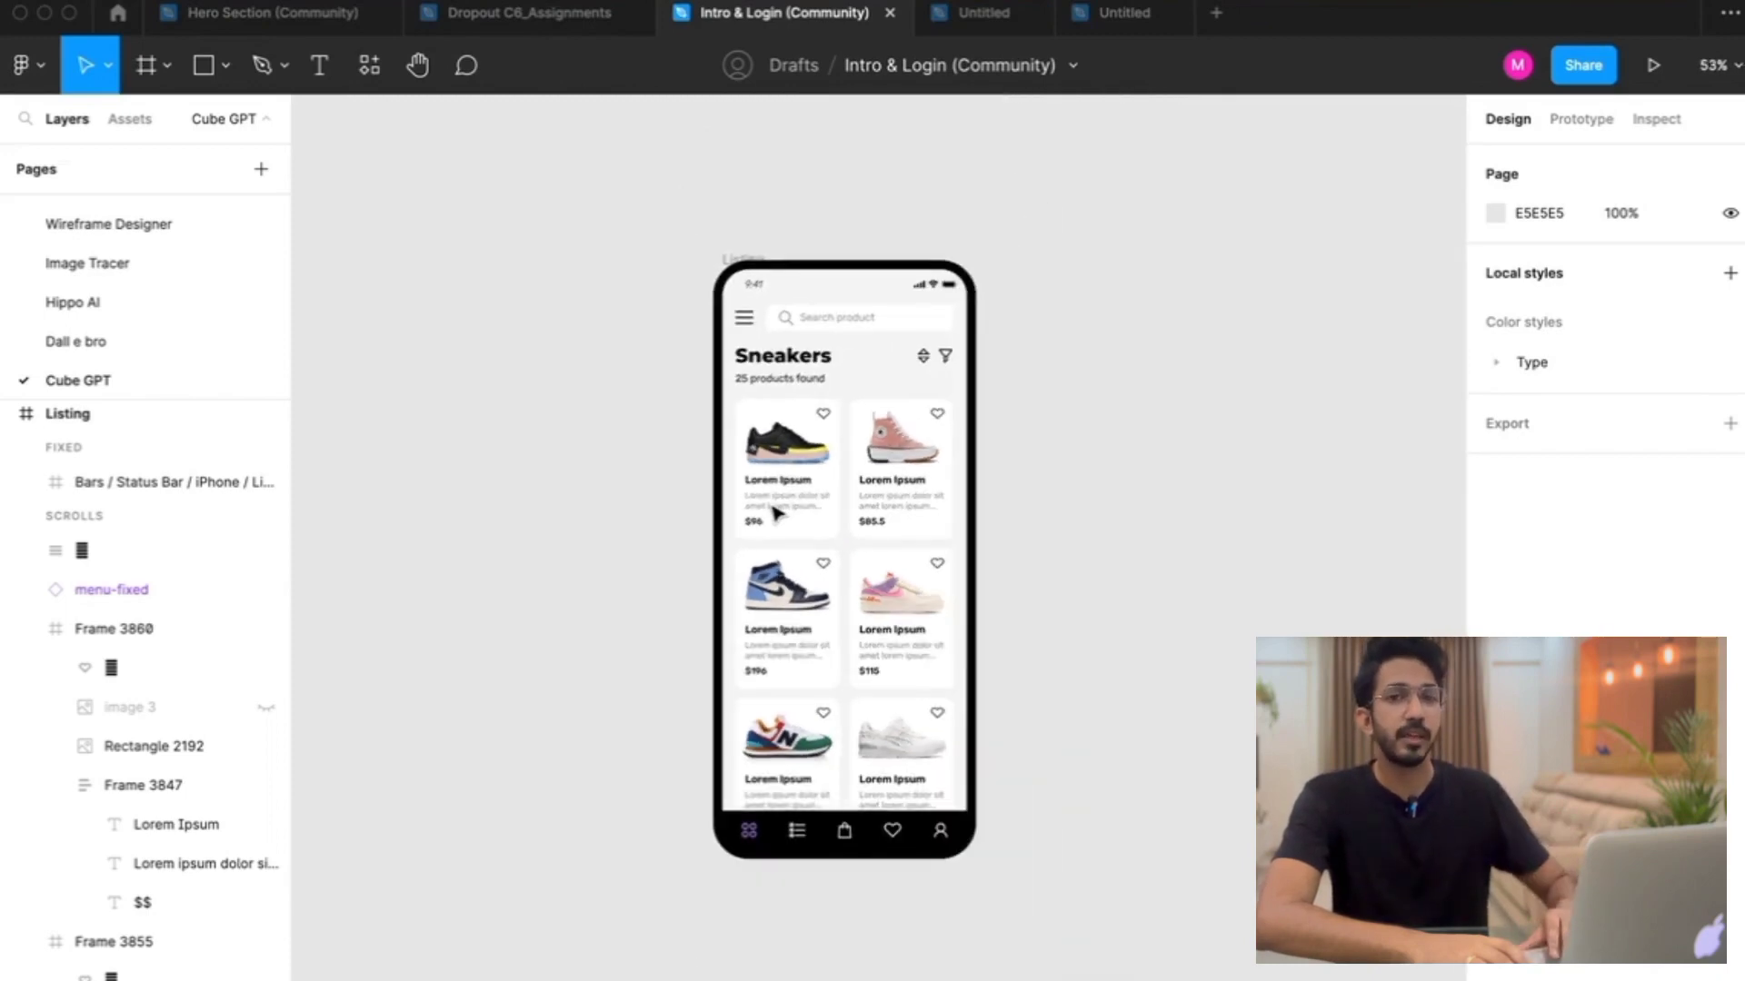
{"action": "scroll", "coordinate": [775, 513], "scroll_direction": "up", "scroll_amount": 3}
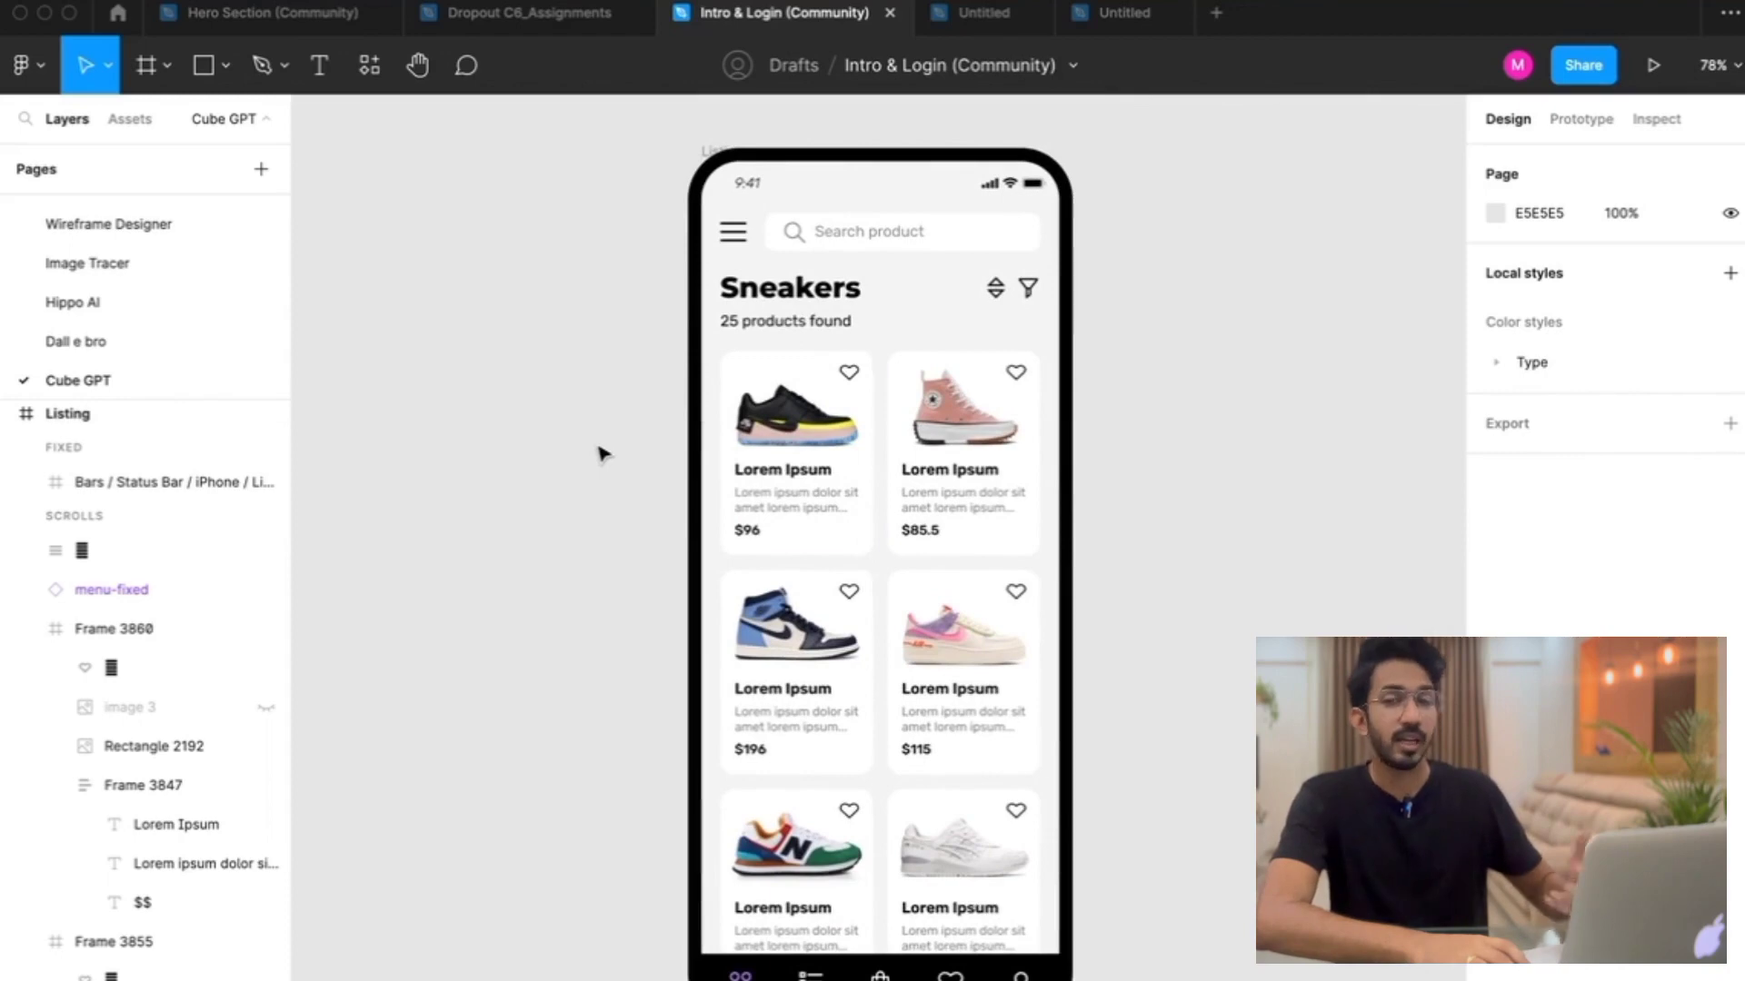
{"action": "scroll", "coordinate": [738, 518], "scroll_direction": "down", "scroll_amount": 1}
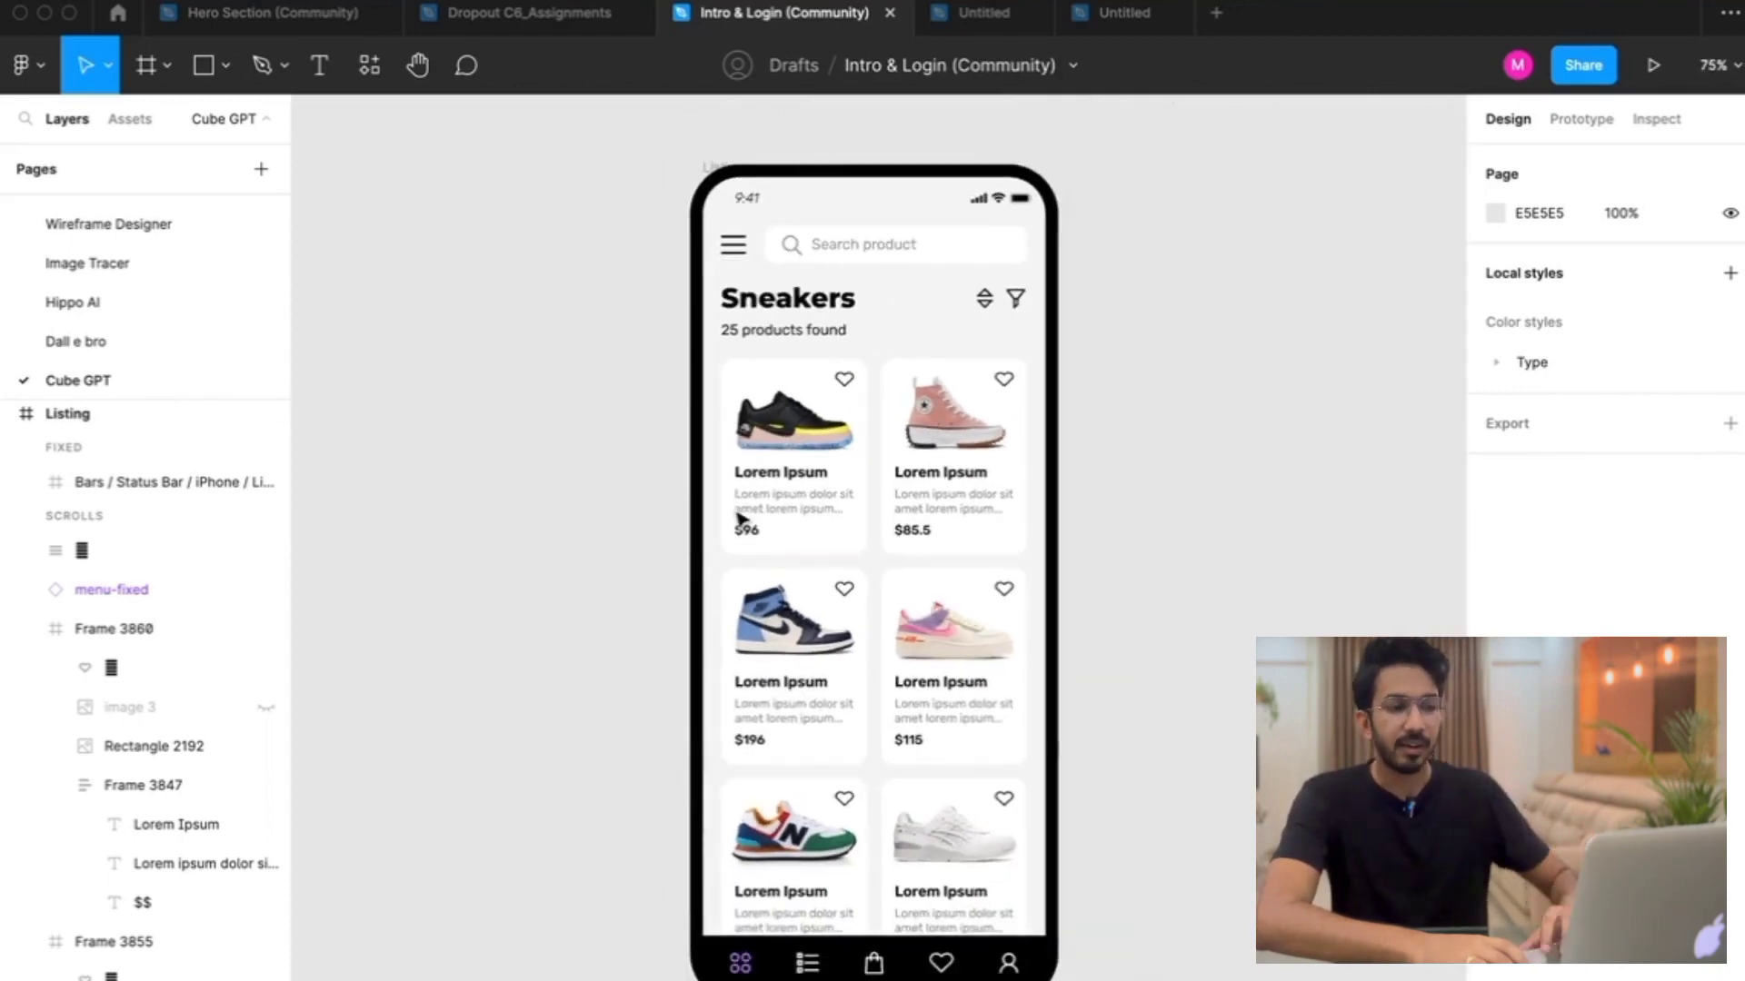
{"action": "scroll", "coordinate": [805, 504], "scroll_direction": "up", "scroll_amount": 2}
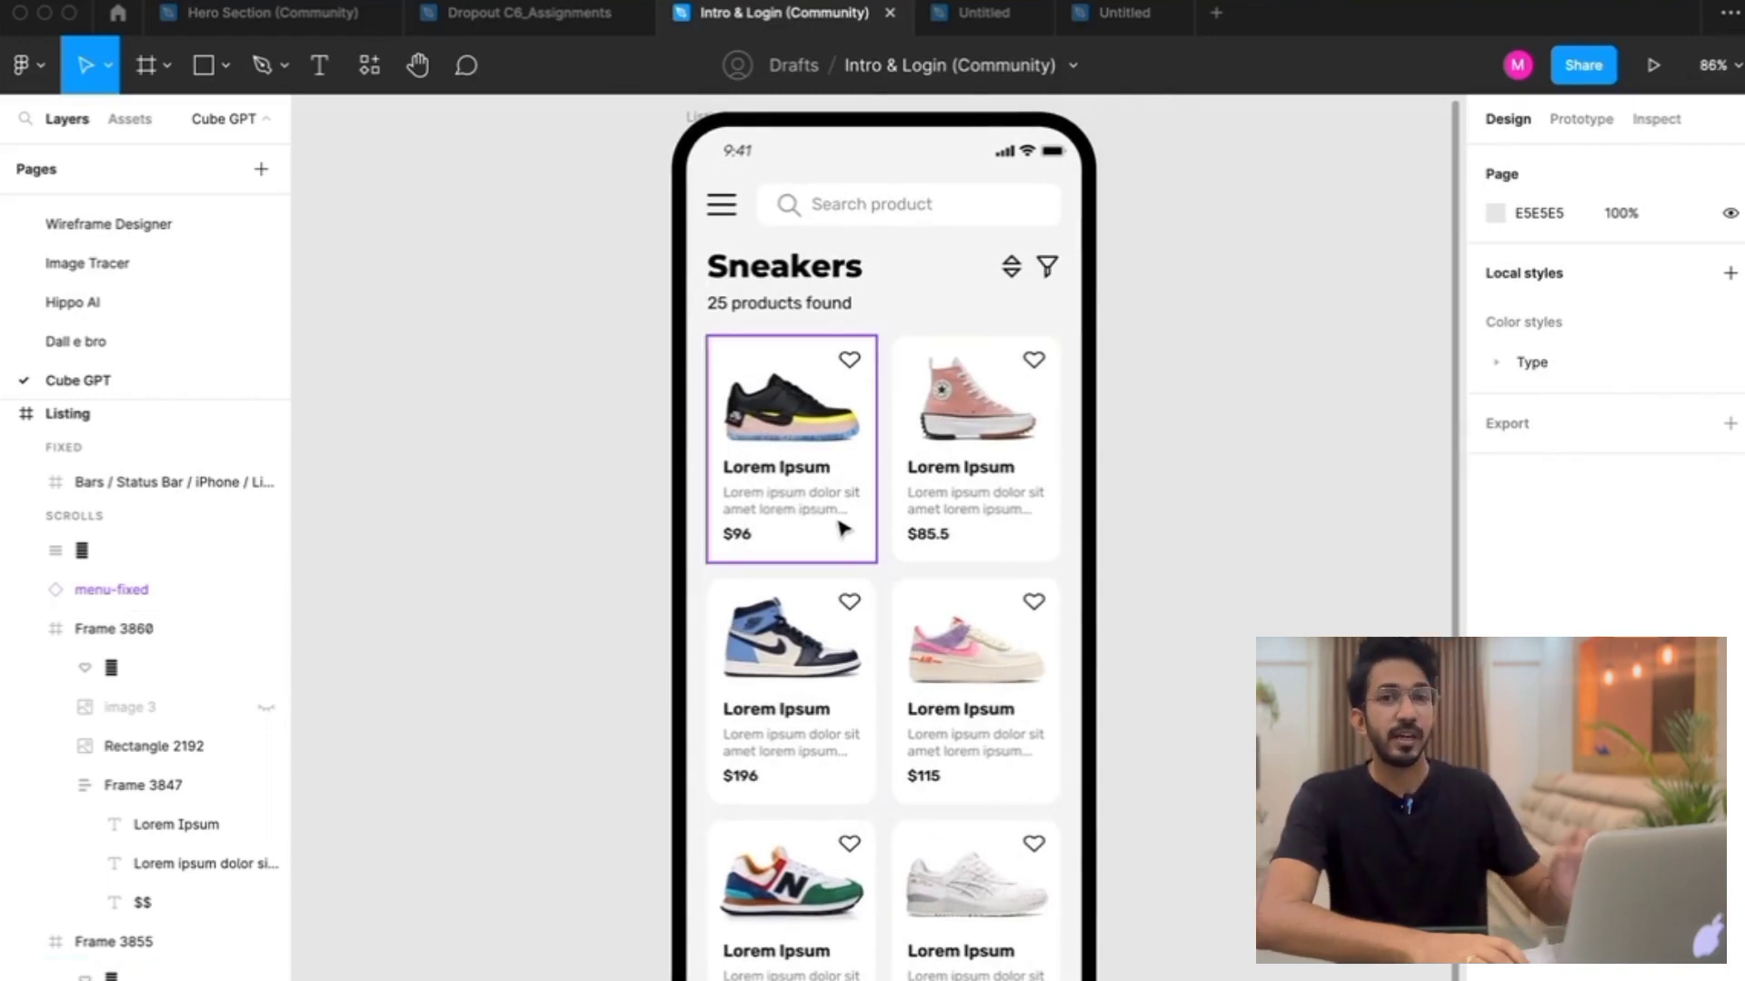
{"action": "scroll", "coordinate": [843, 527], "scroll_direction": "down", "scroll_amount": 3}
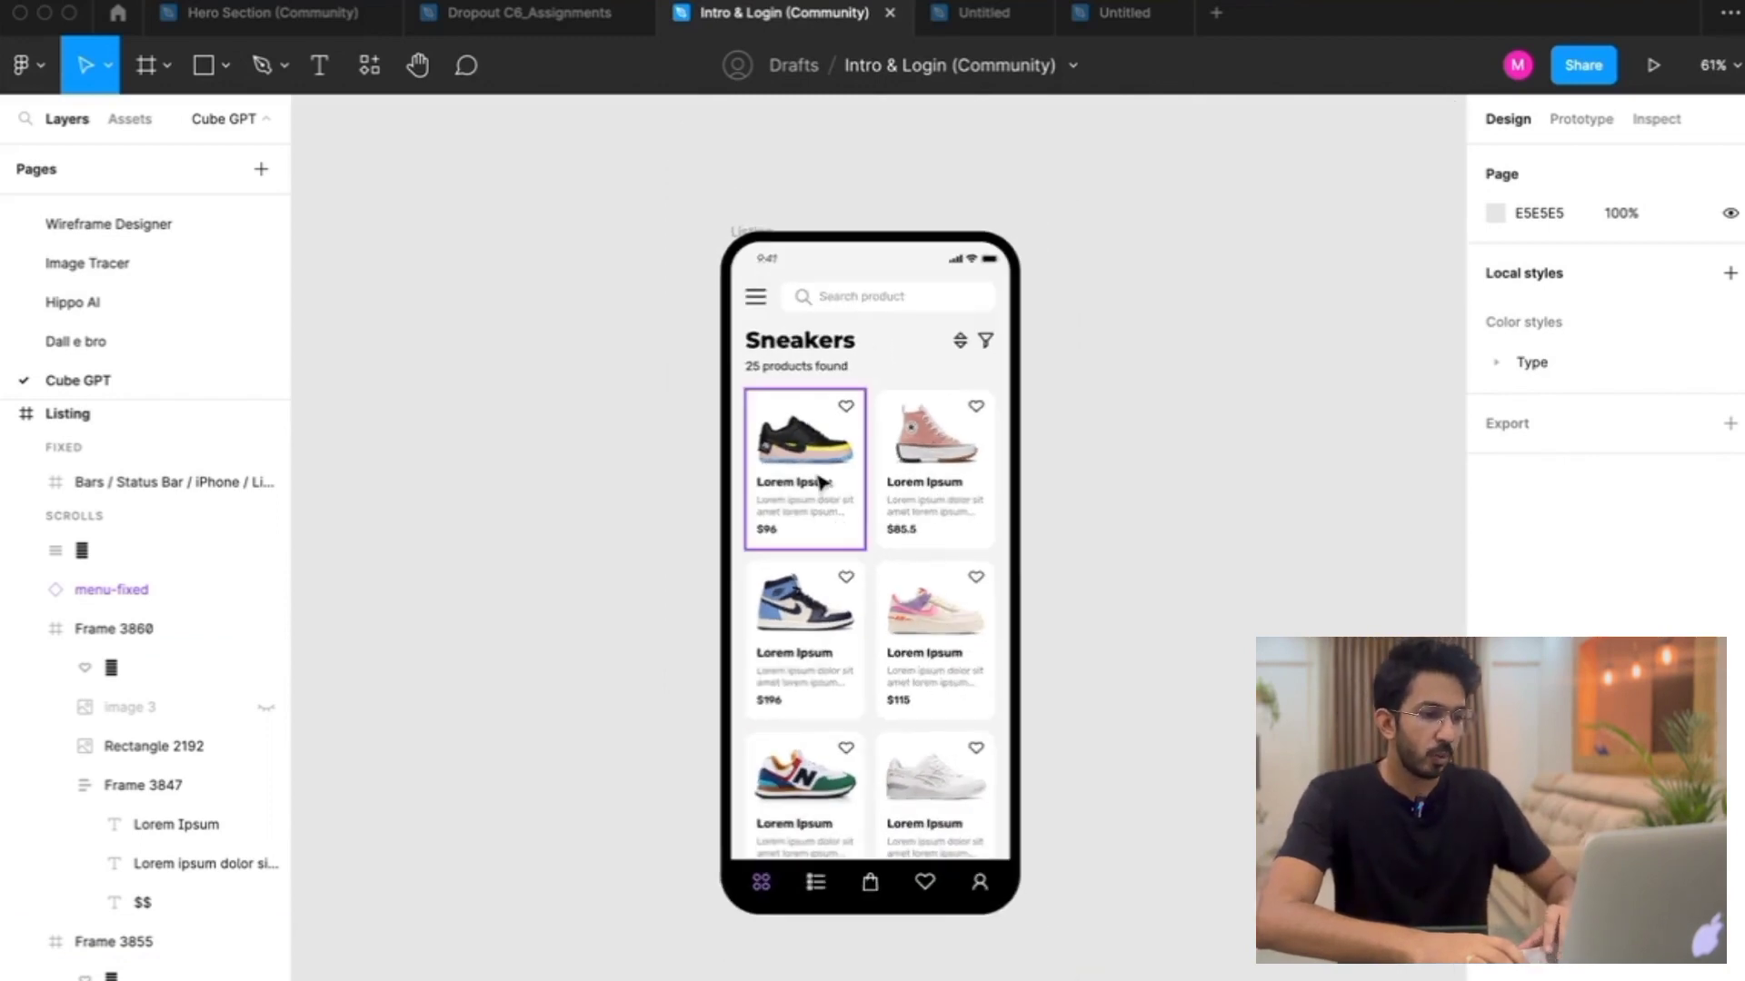
Select all six product cards in the Sneakers listing
{"action": "left_click", "coordinate": [820, 482]}
{"action": "scroll", "coordinate": [813, 485], "scroll_direction": "up", "scroll_amount": 3}
{"action": "left_click", "coordinate": [1051, 712], "text": "shift"}
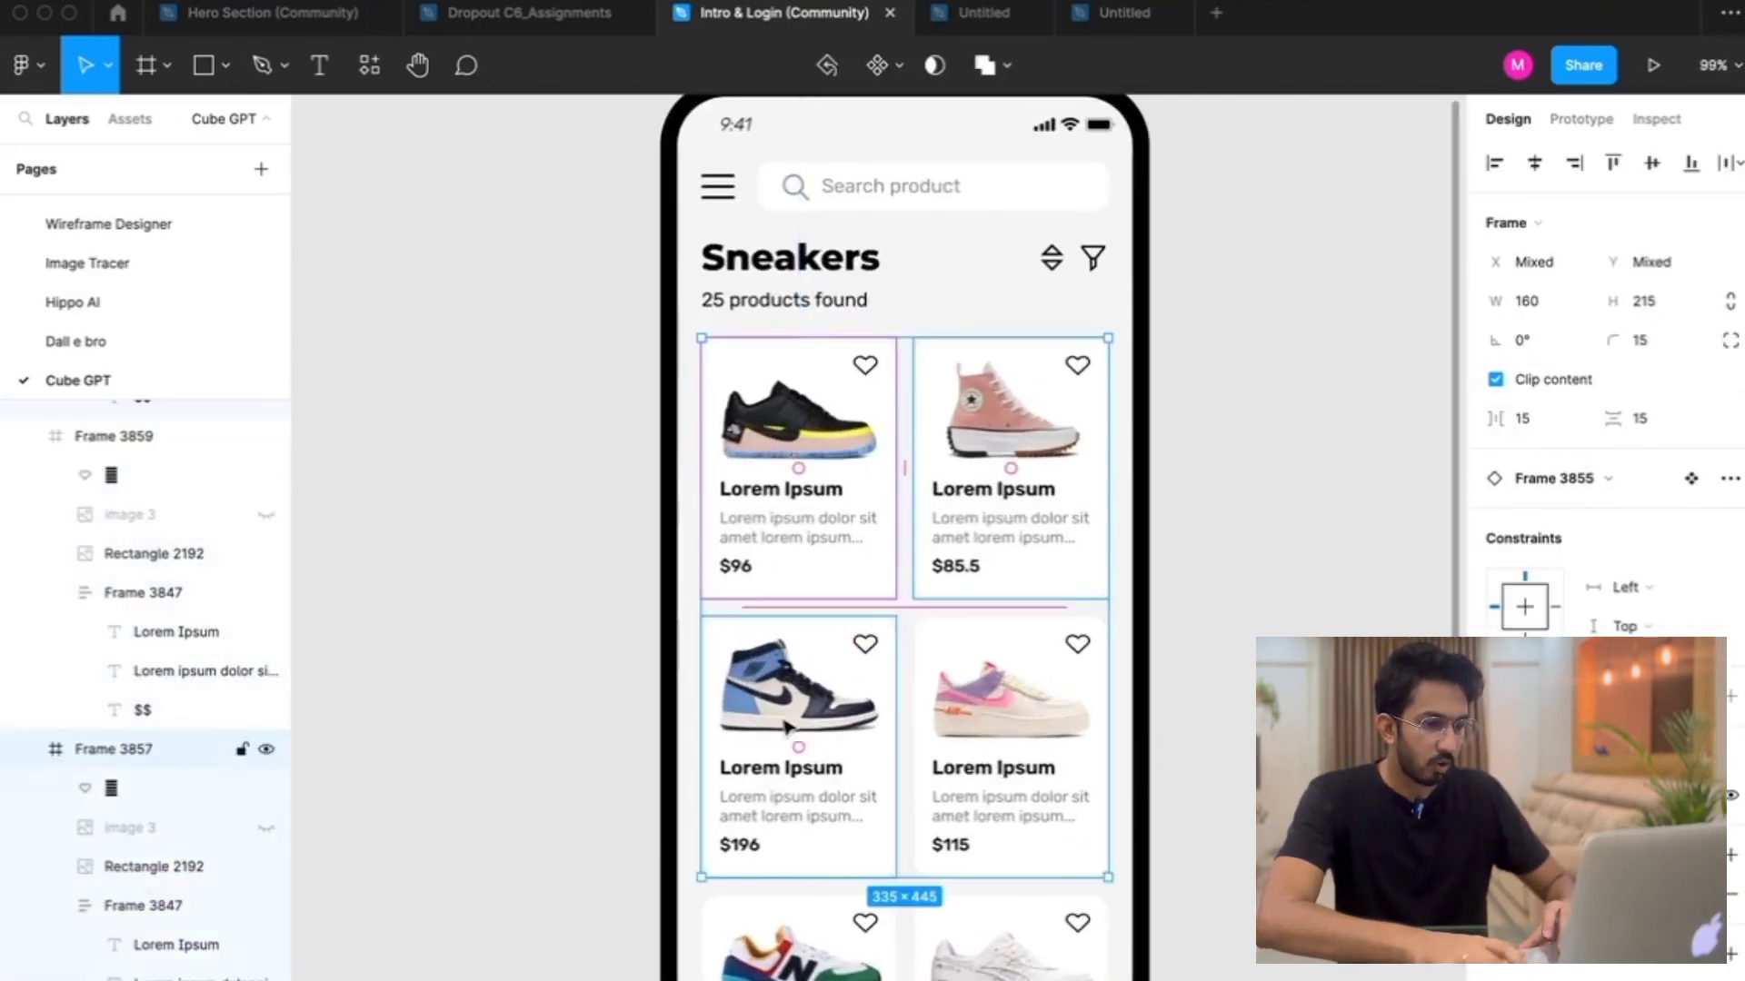
{"action": "scroll", "coordinate": [1072, 765], "scroll_direction": "down", "scroll_amount": 3}
{"action": "left_click", "coordinate": [1020, 755], "text": "shift"}
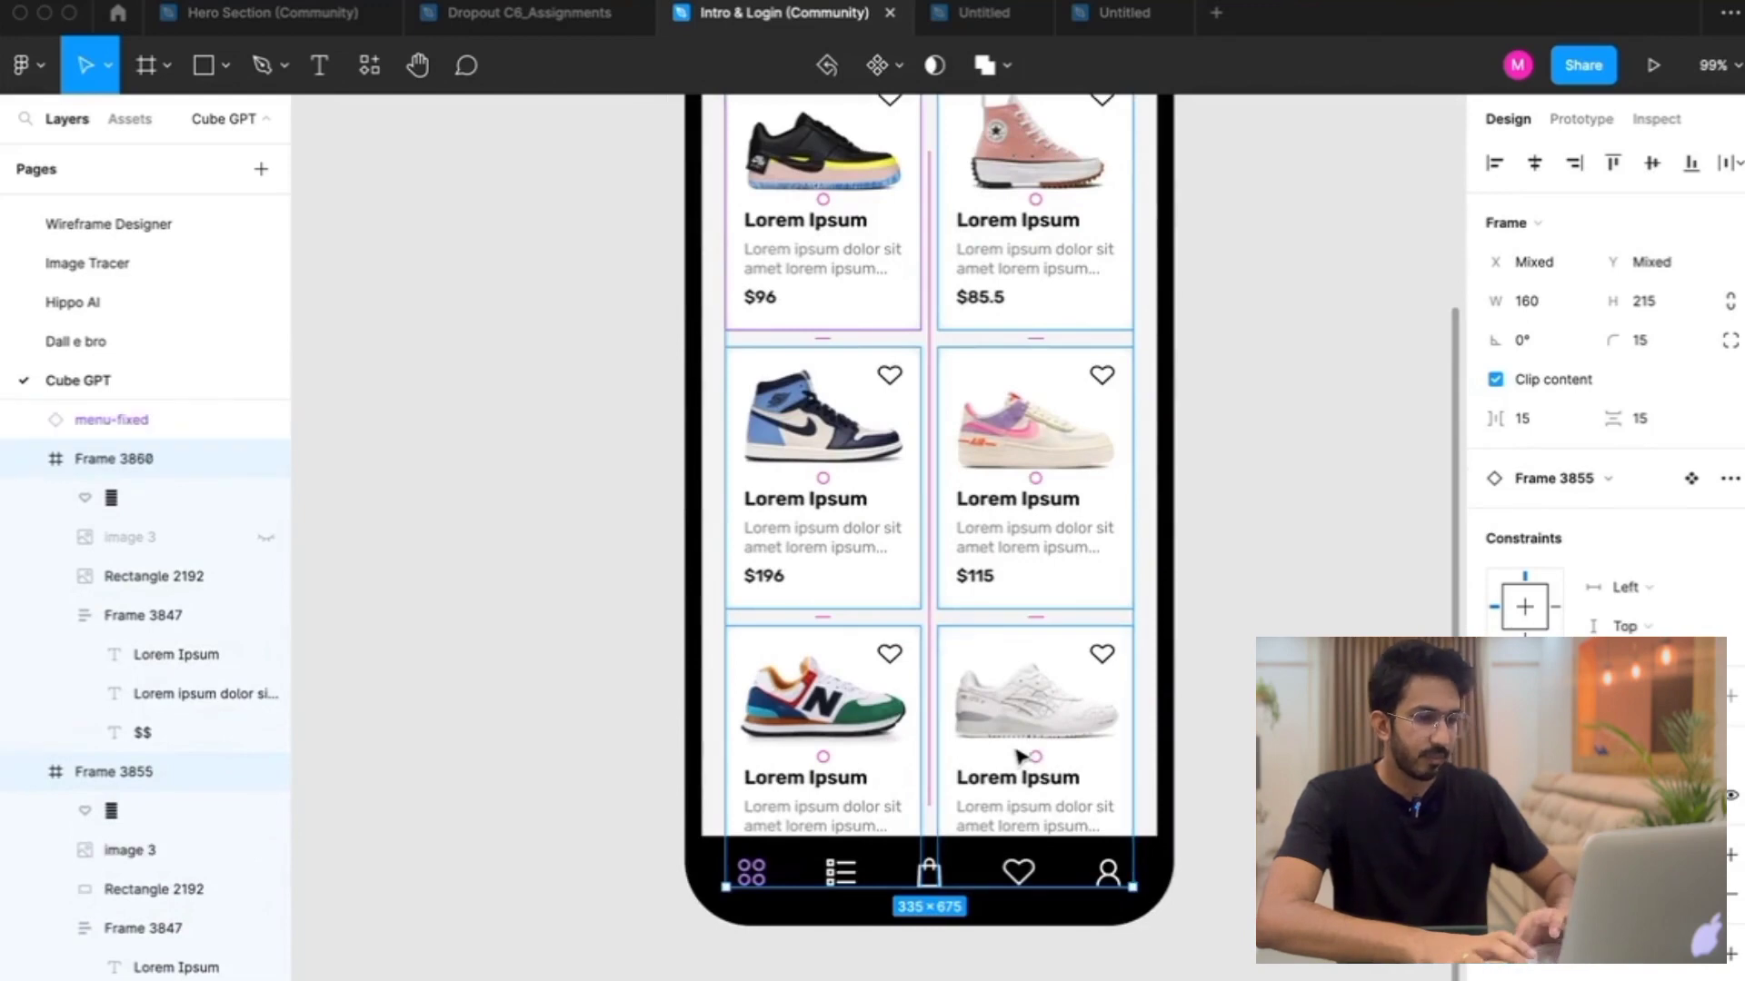
Search the plugins for "cube gpt" and run Cube GPT - UX AI Assistant on the selected cards
{"action": "right_click", "coordinate": [1016, 752]}
{"action": "mouse_move", "coordinate": [1069, 838]}
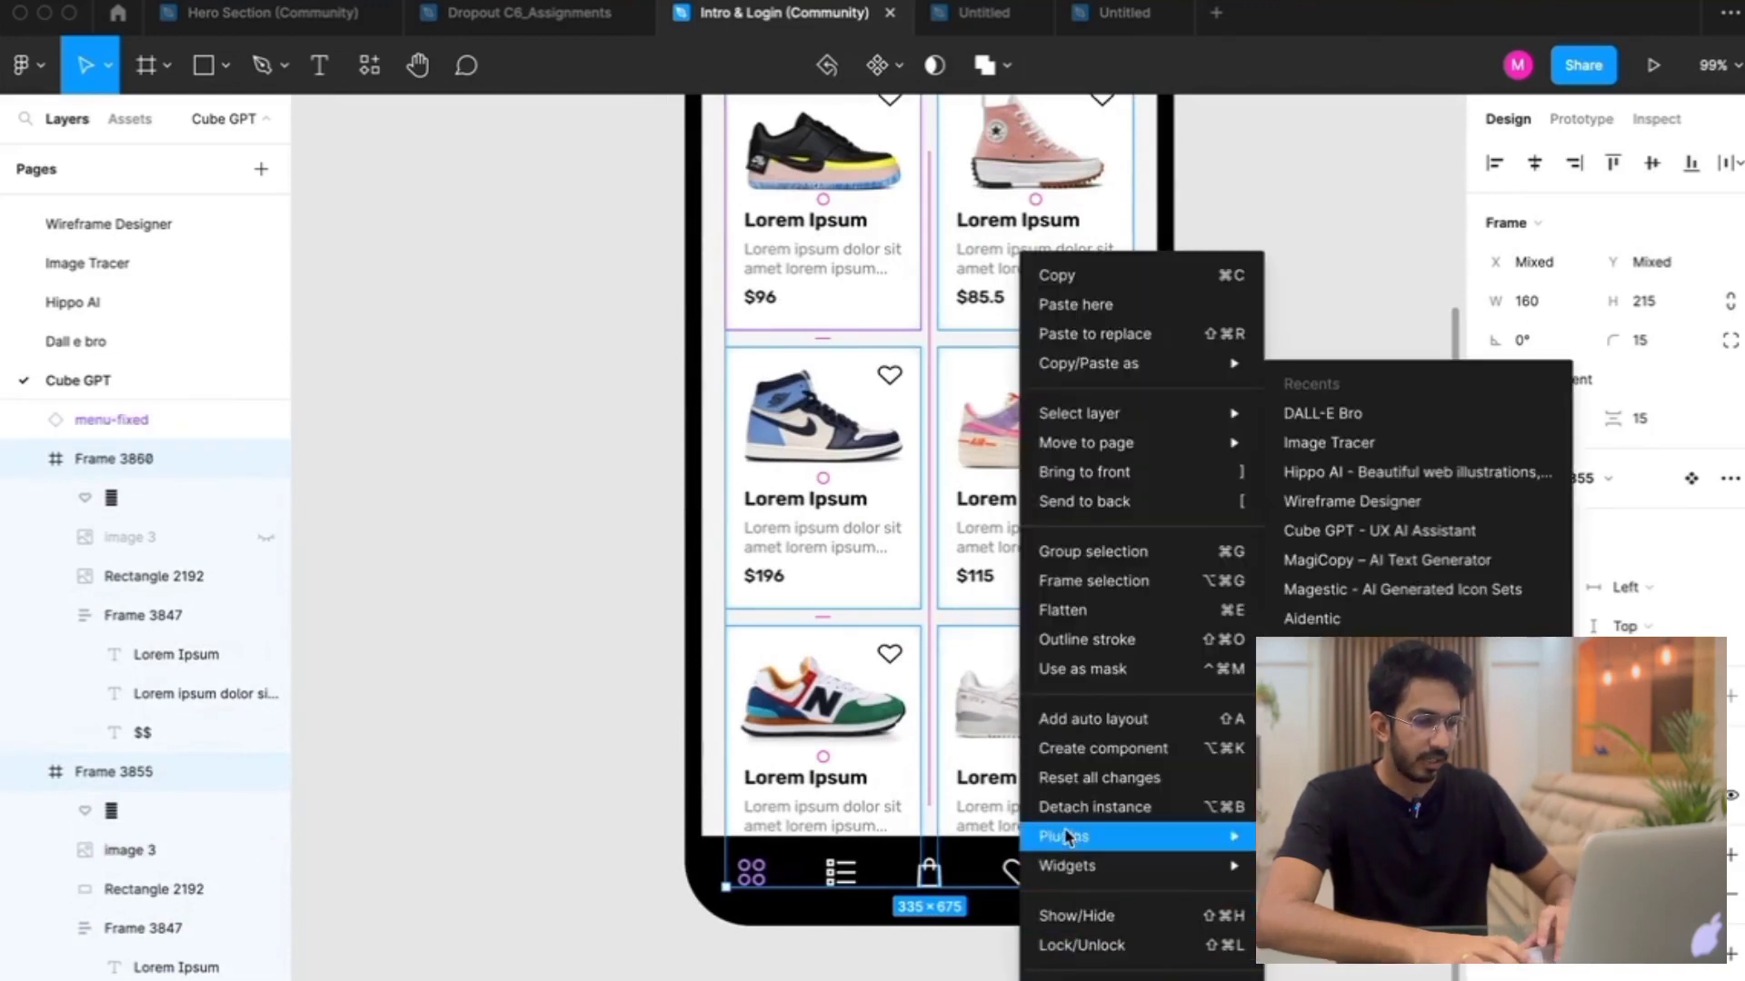
{"action": "key", "text": "shift+i"}
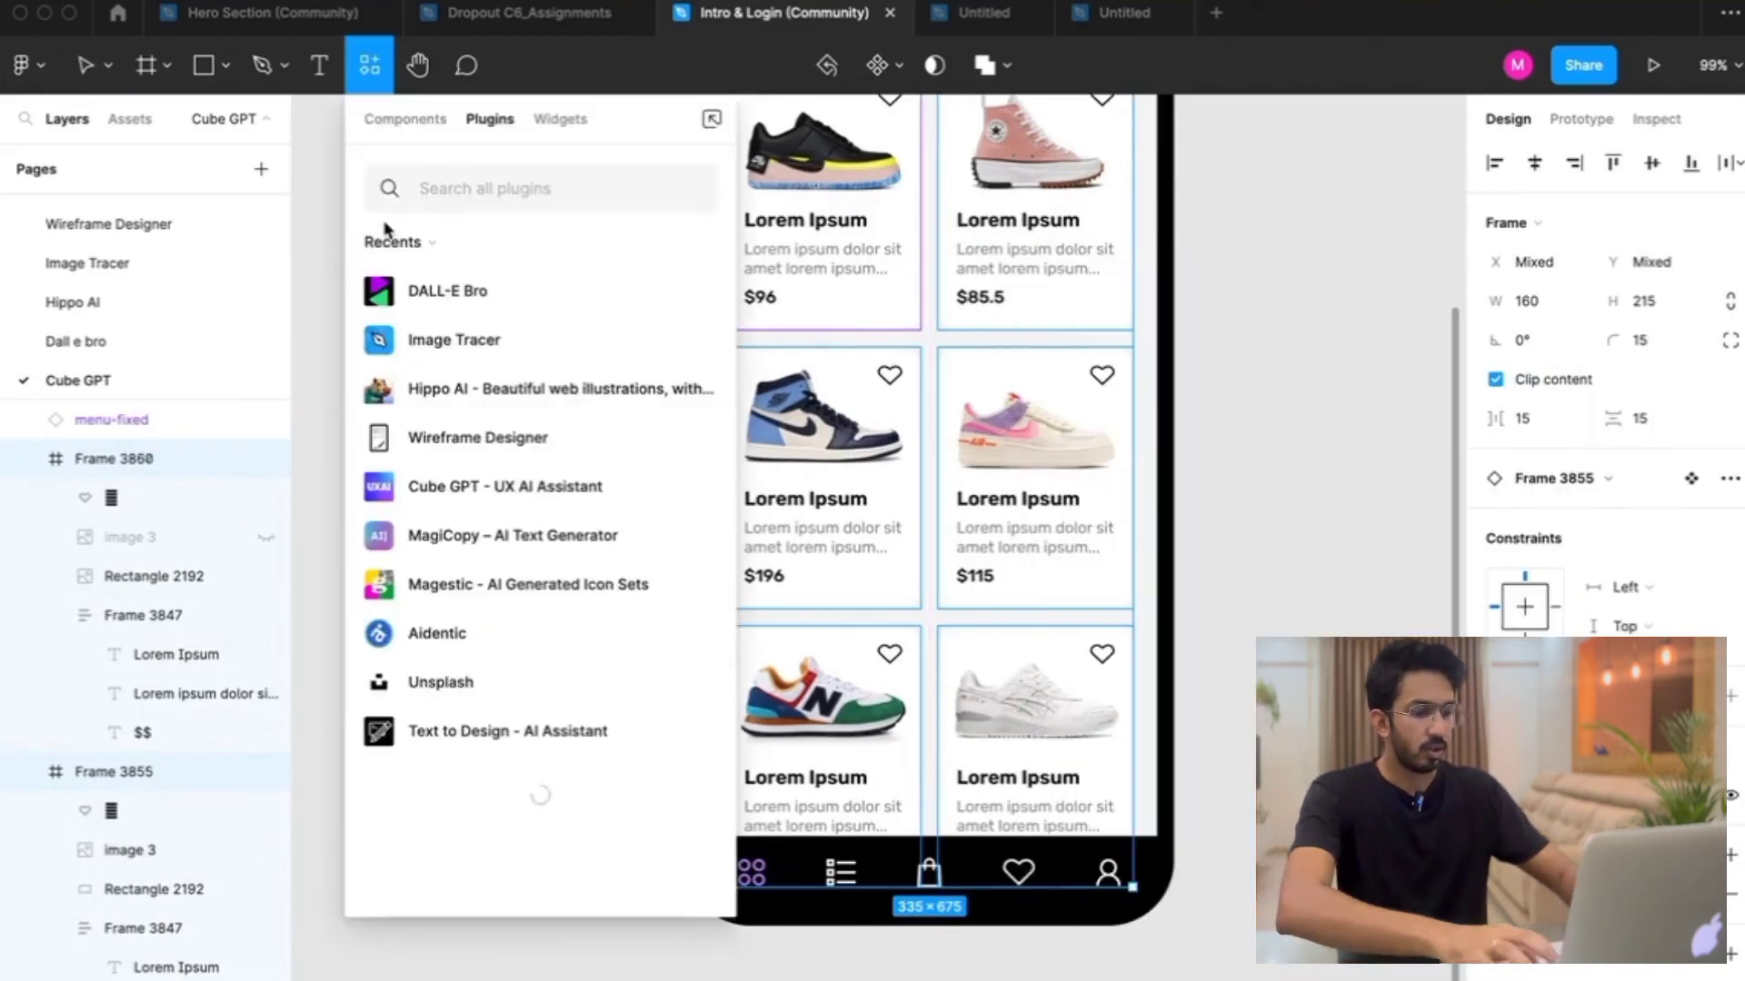
{"action": "type", "text": "cube gpt"}
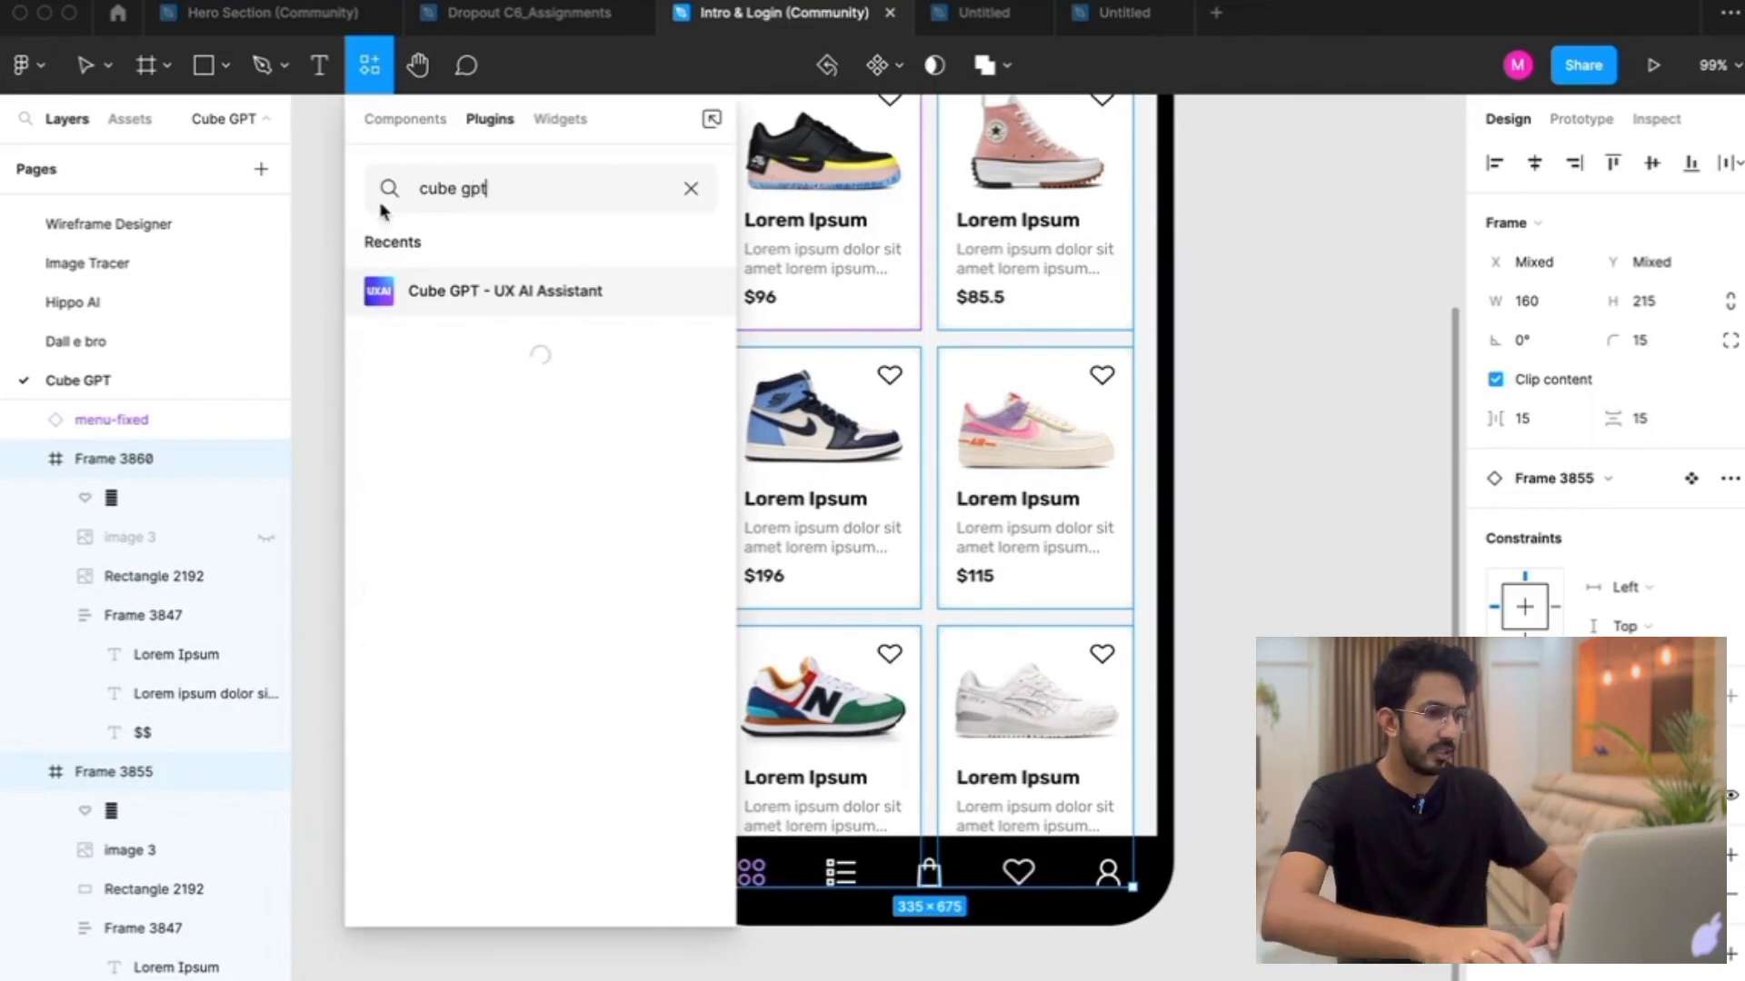
{"action": "mouse_move", "coordinate": [584, 300]}
{"action": "left_click", "coordinate": [692, 292]}
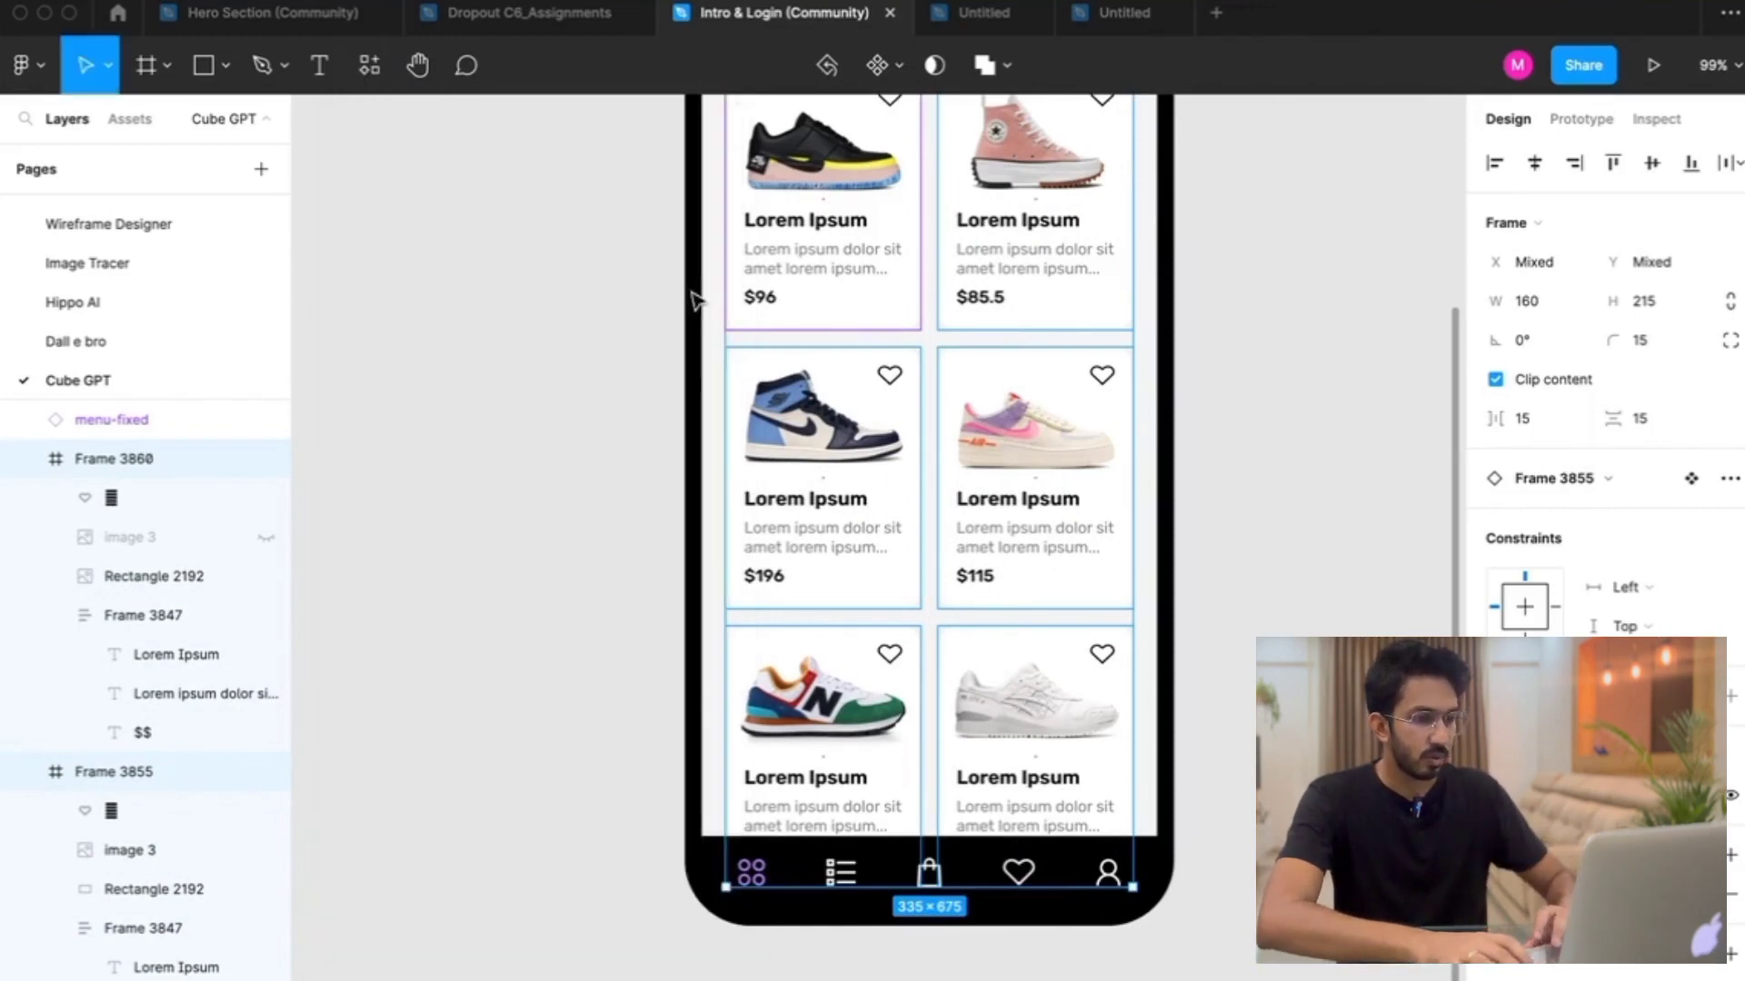
{"action": "scroll", "coordinate": [558, 368], "scroll_direction": "down", "scroll_amount": 5}
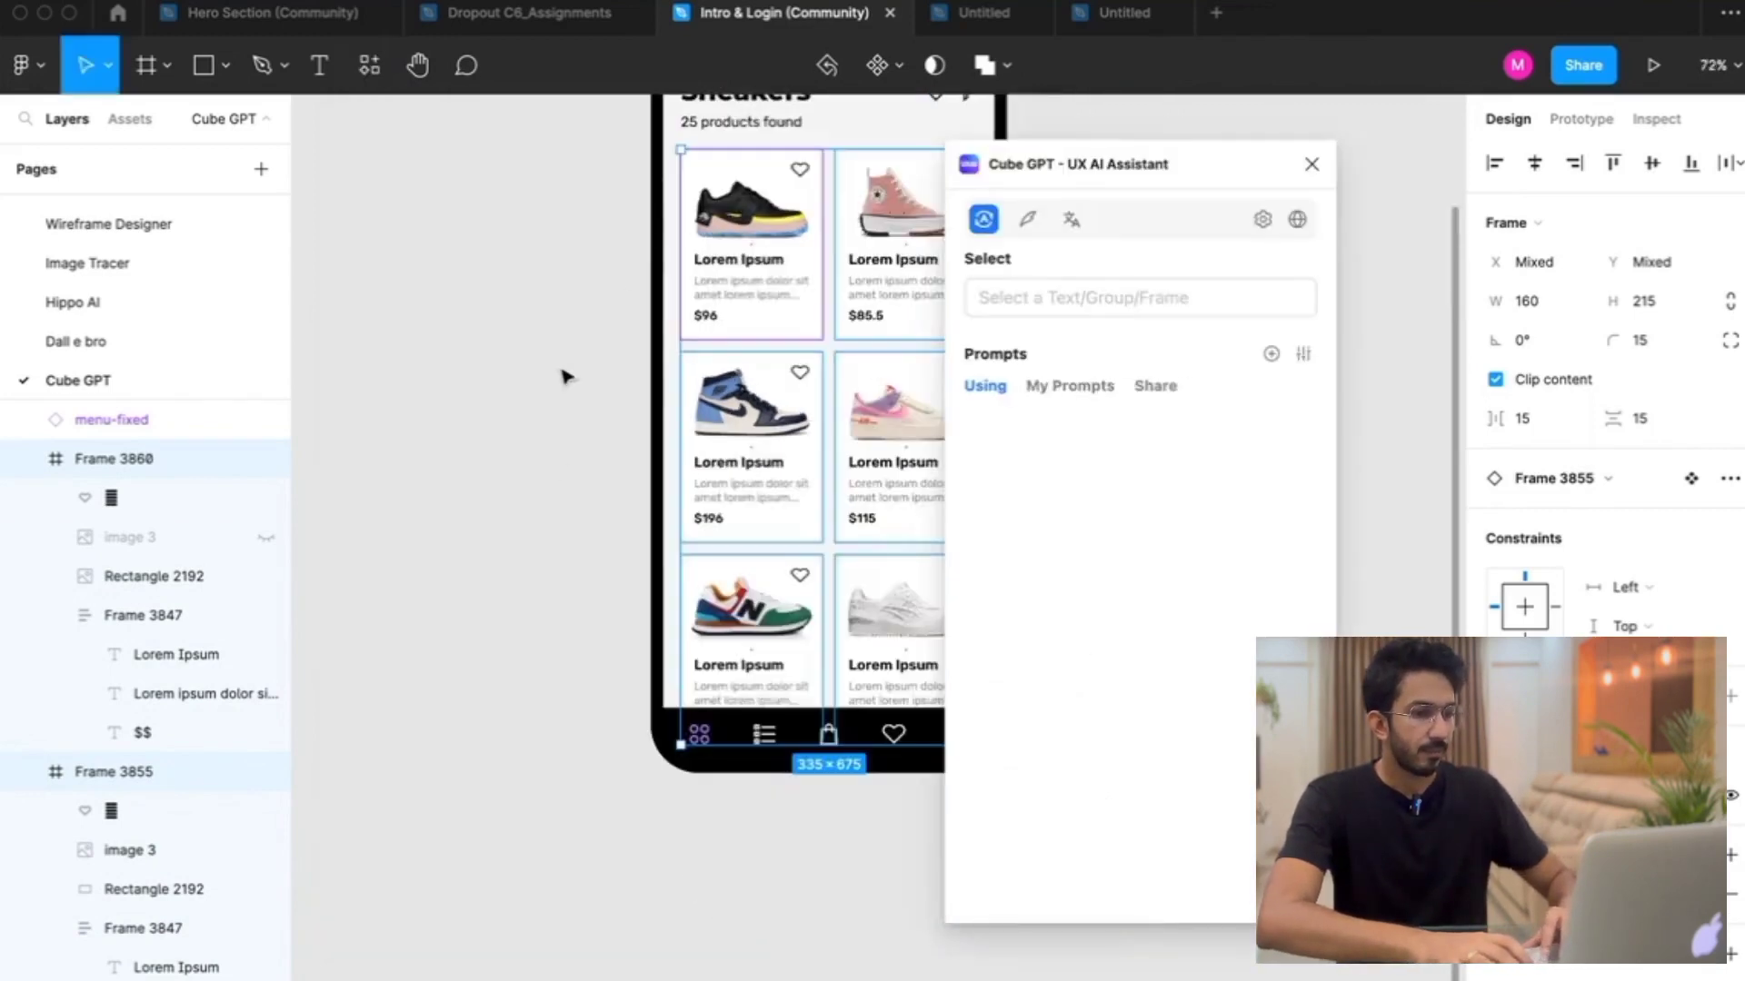
{"action": "scroll", "coordinate": [558, 366], "scroll_direction": "up", "scroll_amount": 3}
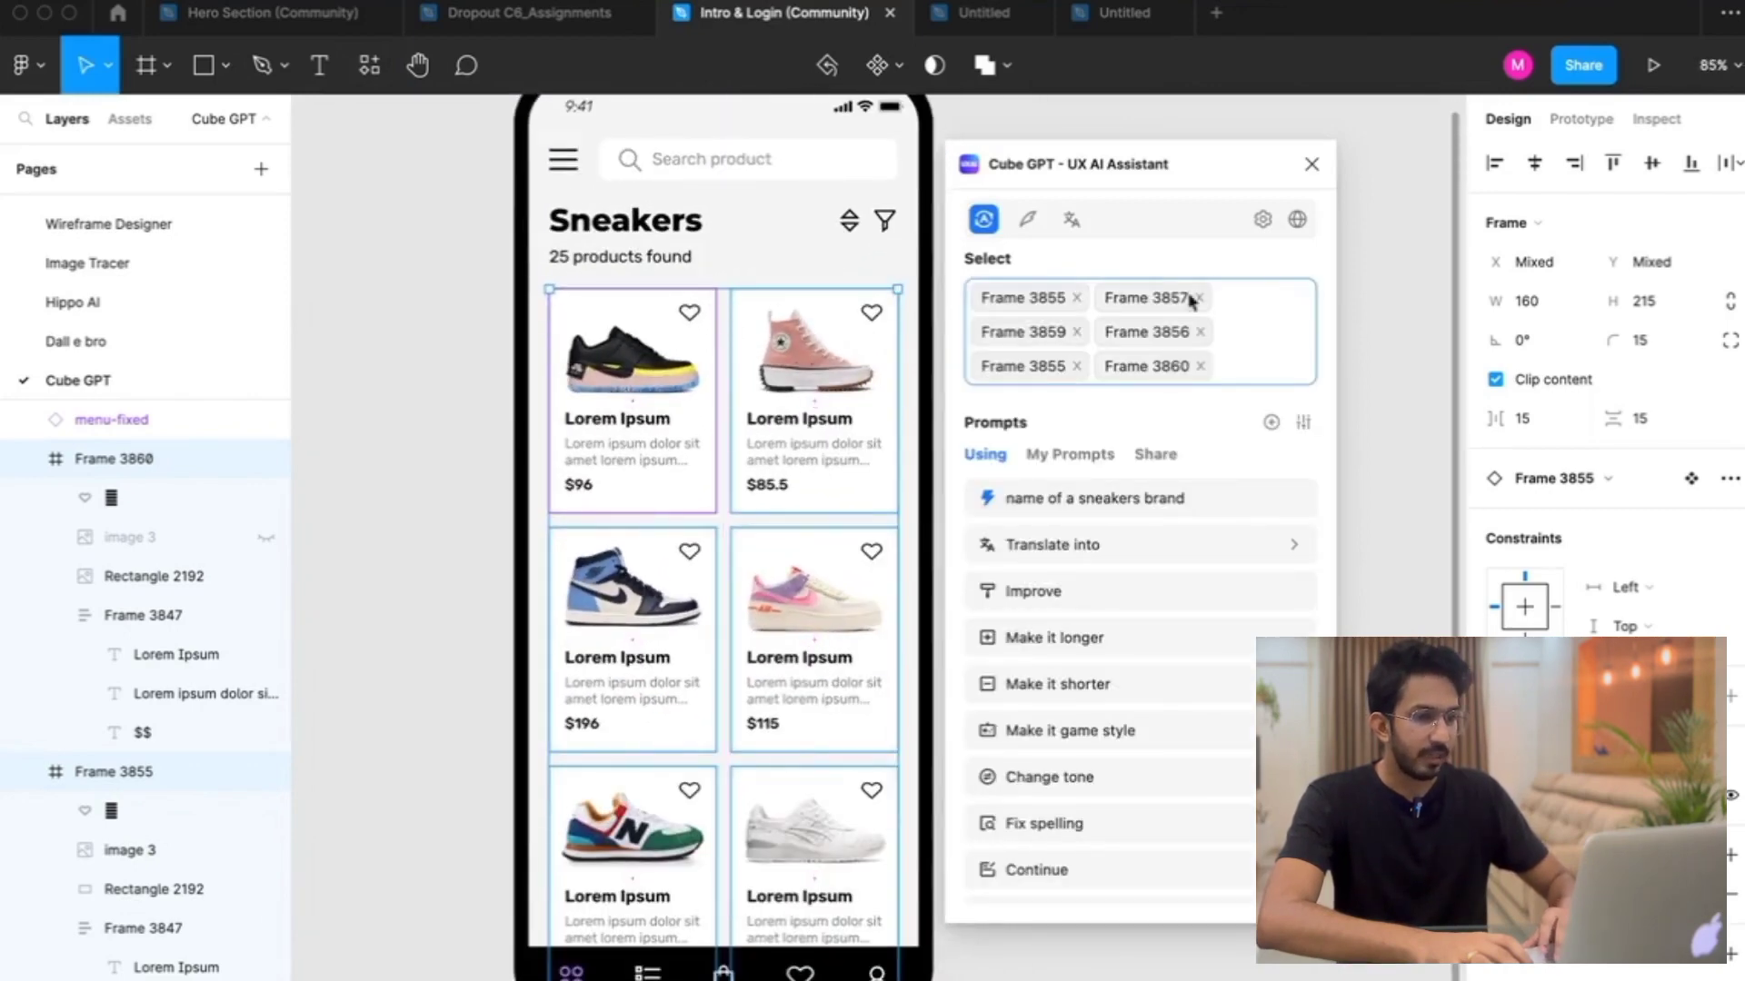
Clear the selection, pick the six sneaker cards one by one, and switch Cube GPT to its AI Editor mode
{"action": "left_click", "coordinate": [425, 509]}
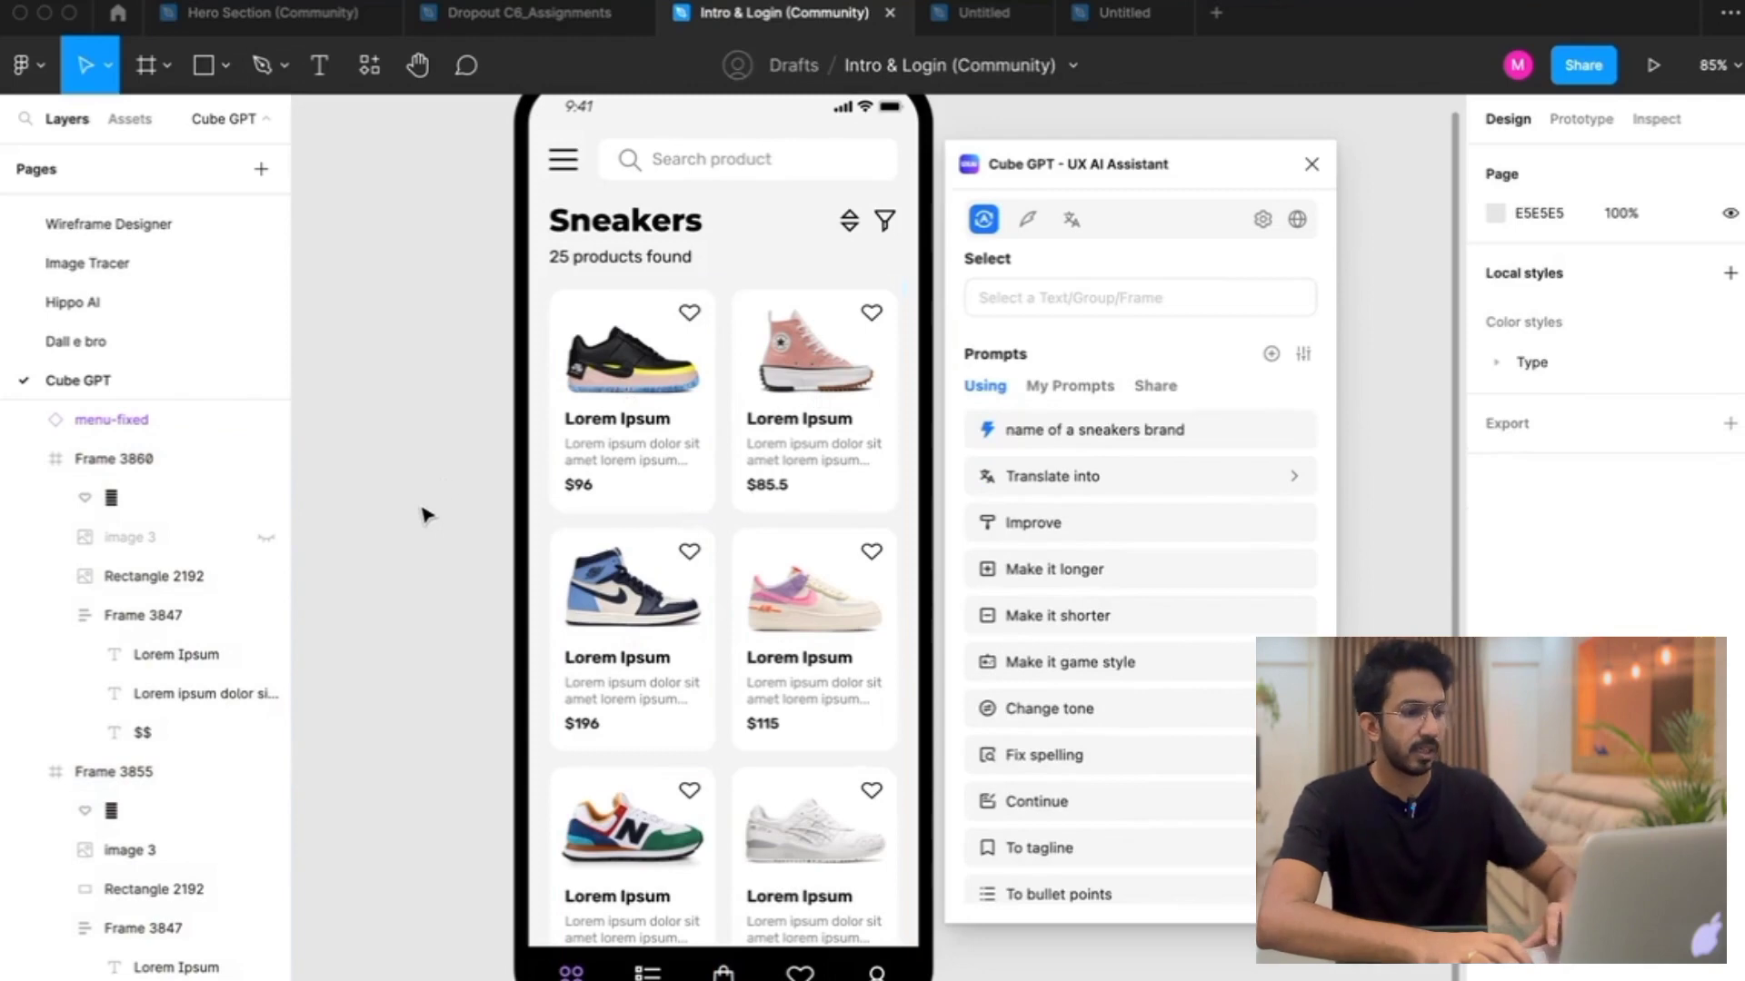
{"action": "left_click", "coordinate": [613, 415]}
{"action": "left_click", "coordinate": [791, 382], "text": "shift"}
{"action": "left_click", "coordinate": [637, 636], "text": "shift"}
{"action": "left_click", "coordinate": [799, 636], "text": "shift"}
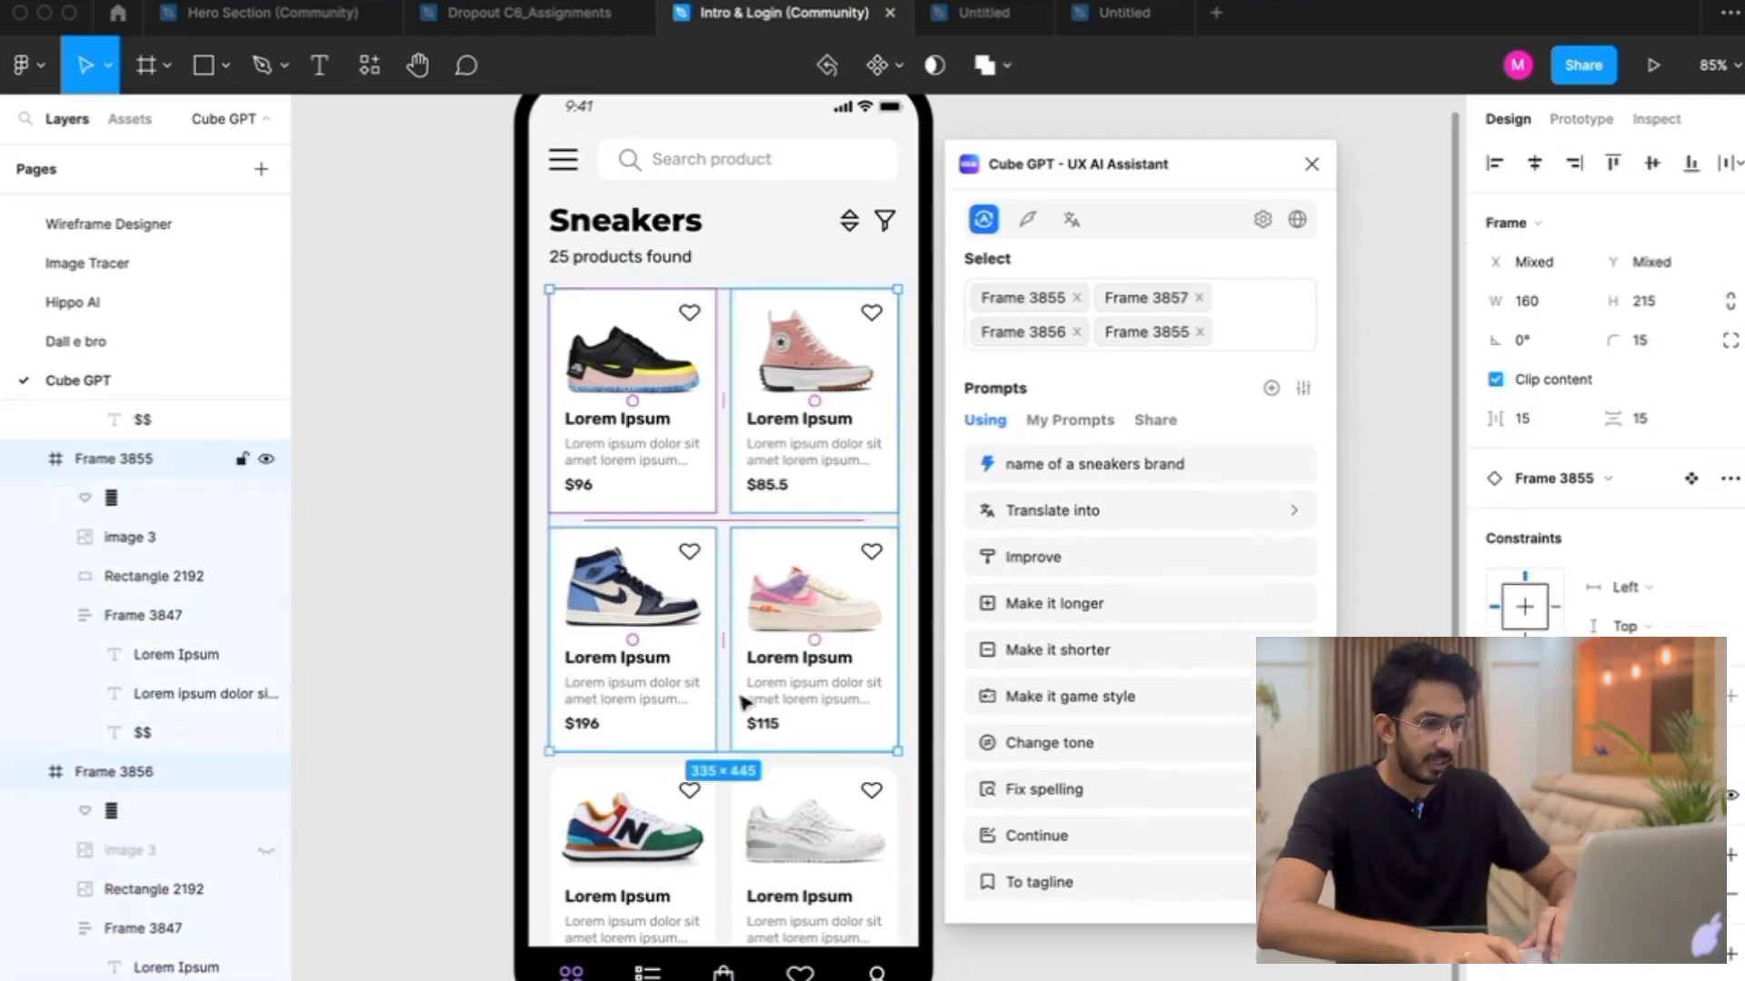
{"action": "left_click", "coordinate": [636, 836], "text": "shift"}
{"action": "left_click", "coordinate": [793, 861], "text": "shift"}
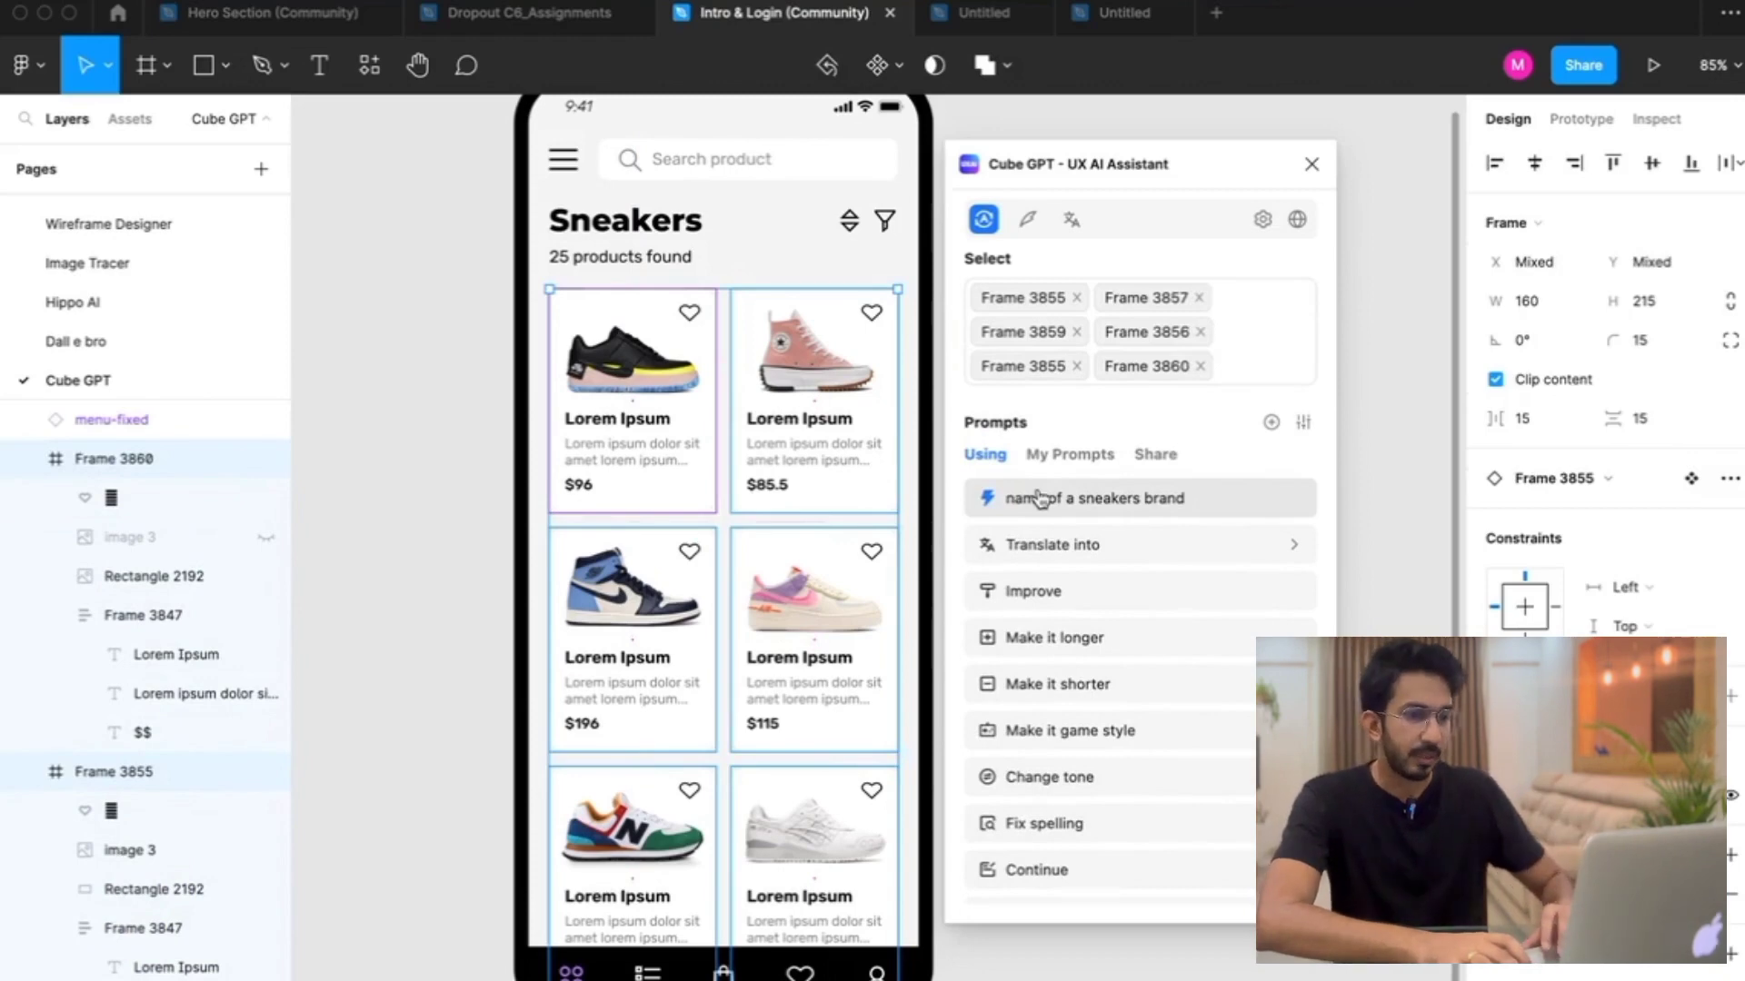
{"action": "left_click", "coordinate": [1027, 223]}
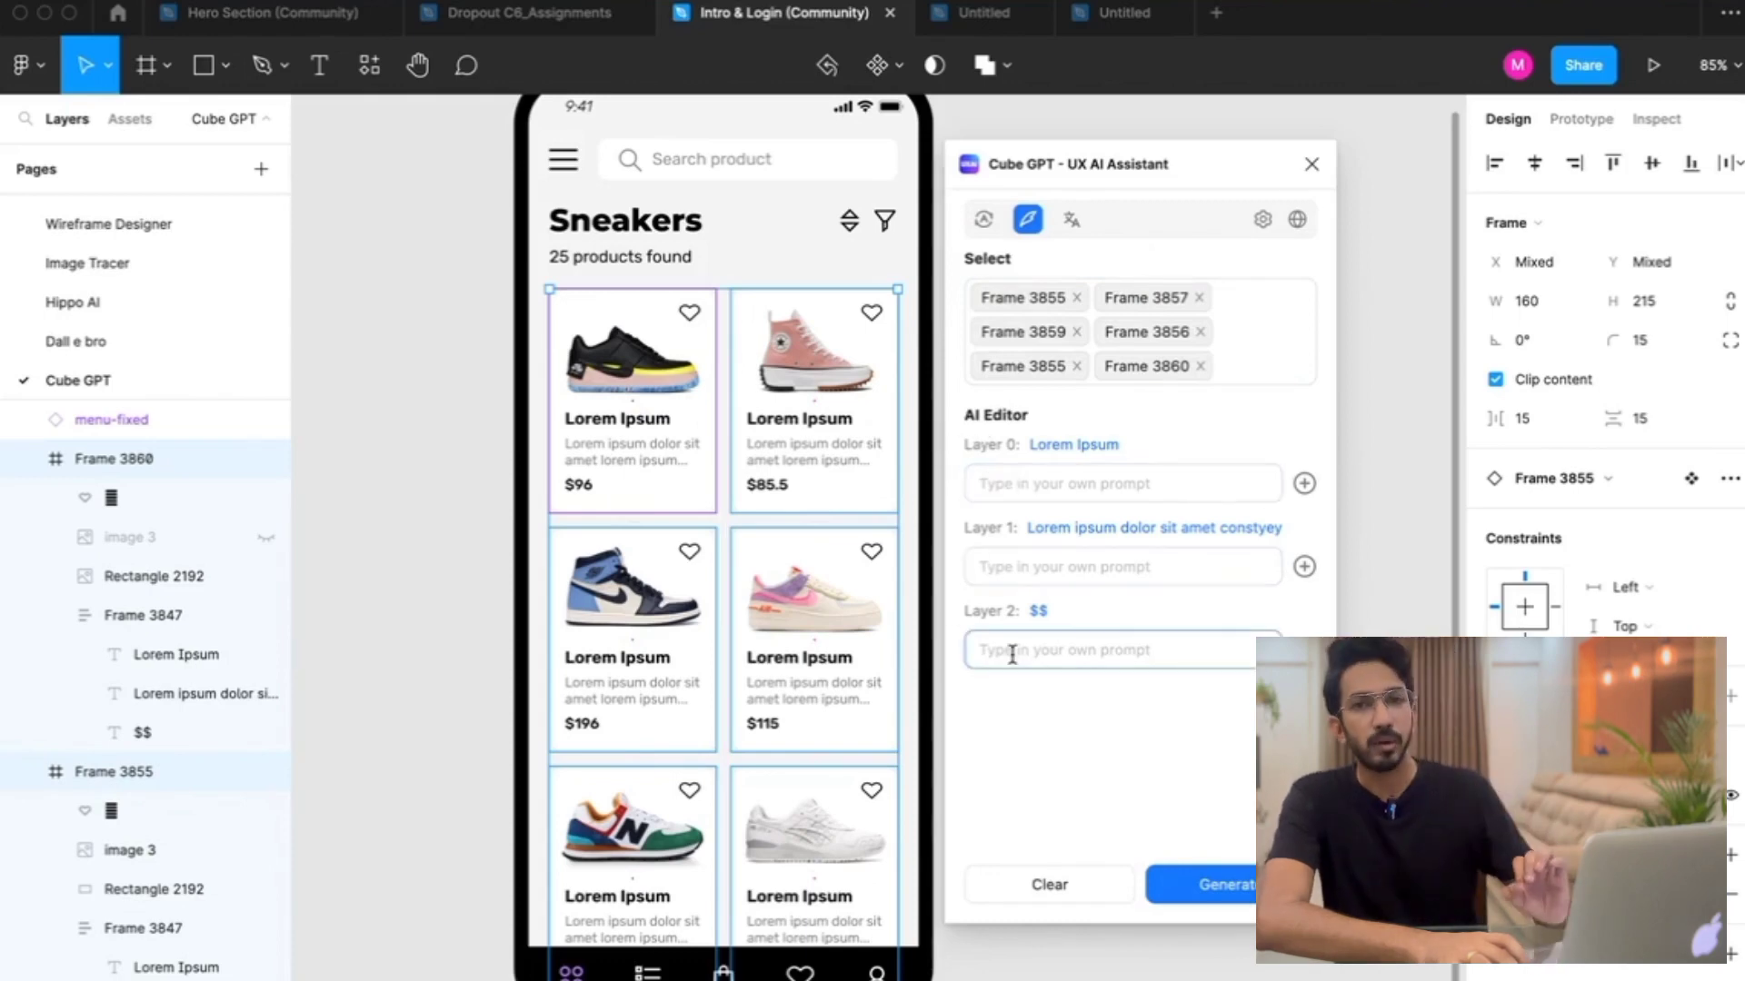
Examine how the name, description and price text layers are named across the product cards
{"action": "scroll", "coordinate": [691, 431], "scroll_direction": "up", "scroll_amount": 3}
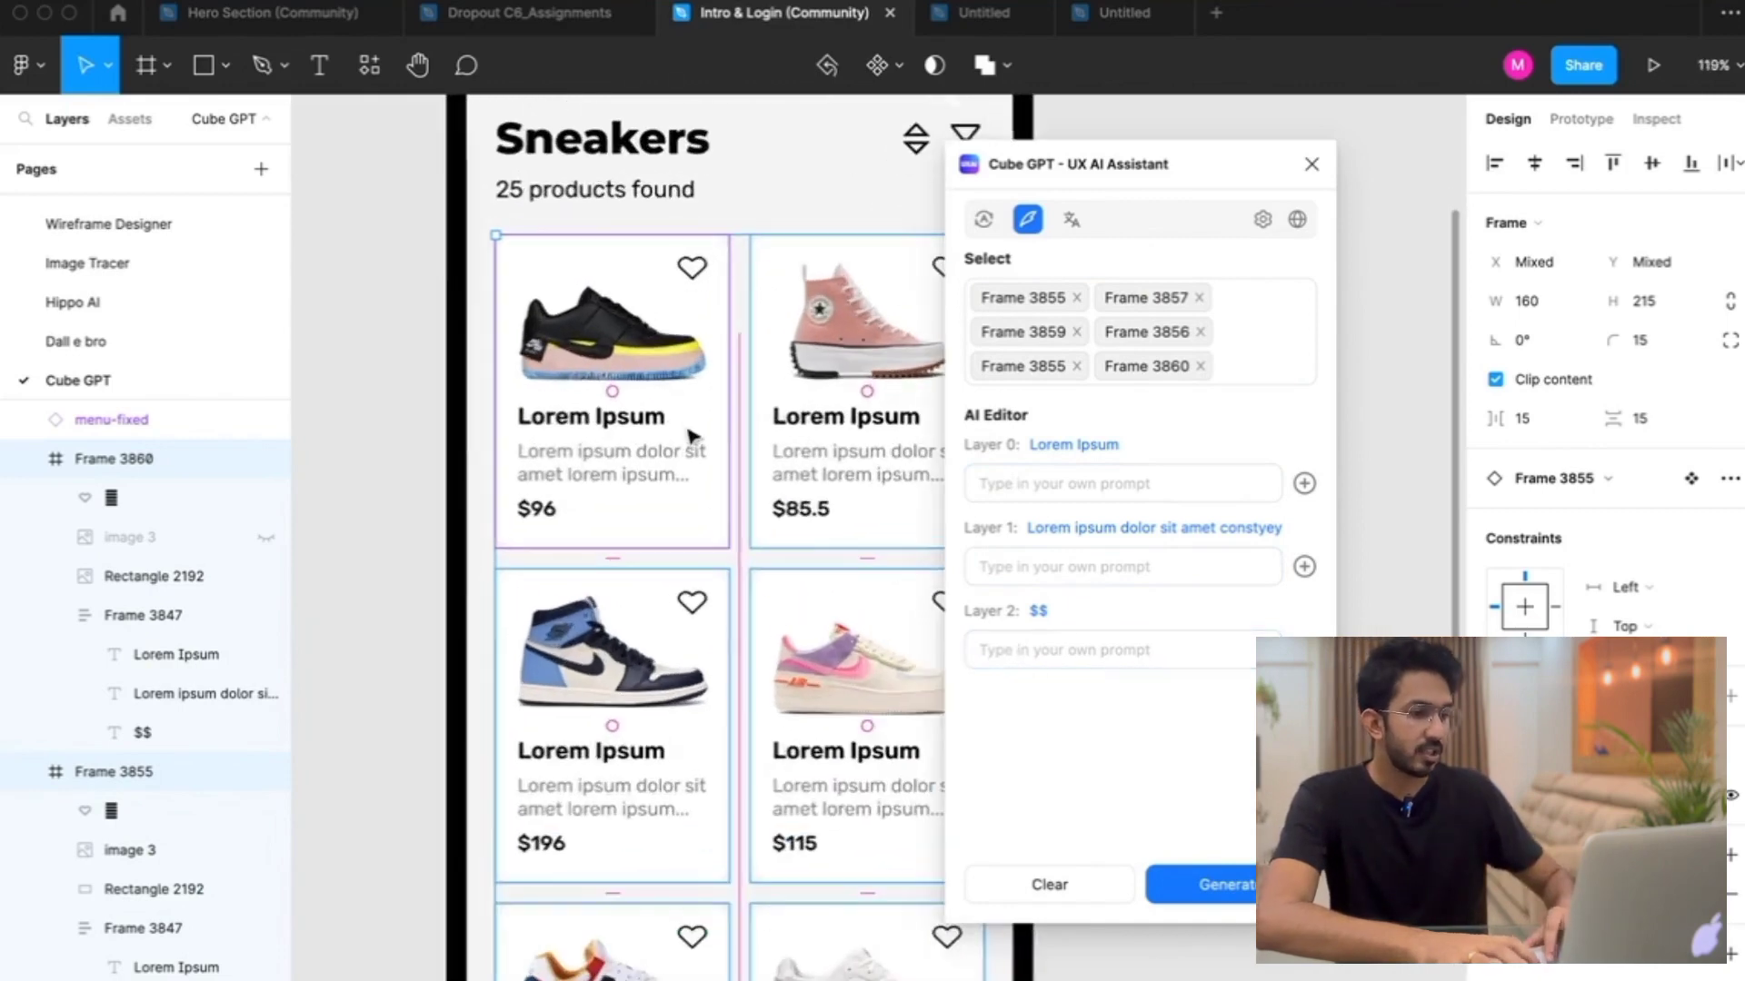
{"action": "left_click", "coordinate": [651, 427]}
{"action": "left_click", "coordinate": [845, 418]}
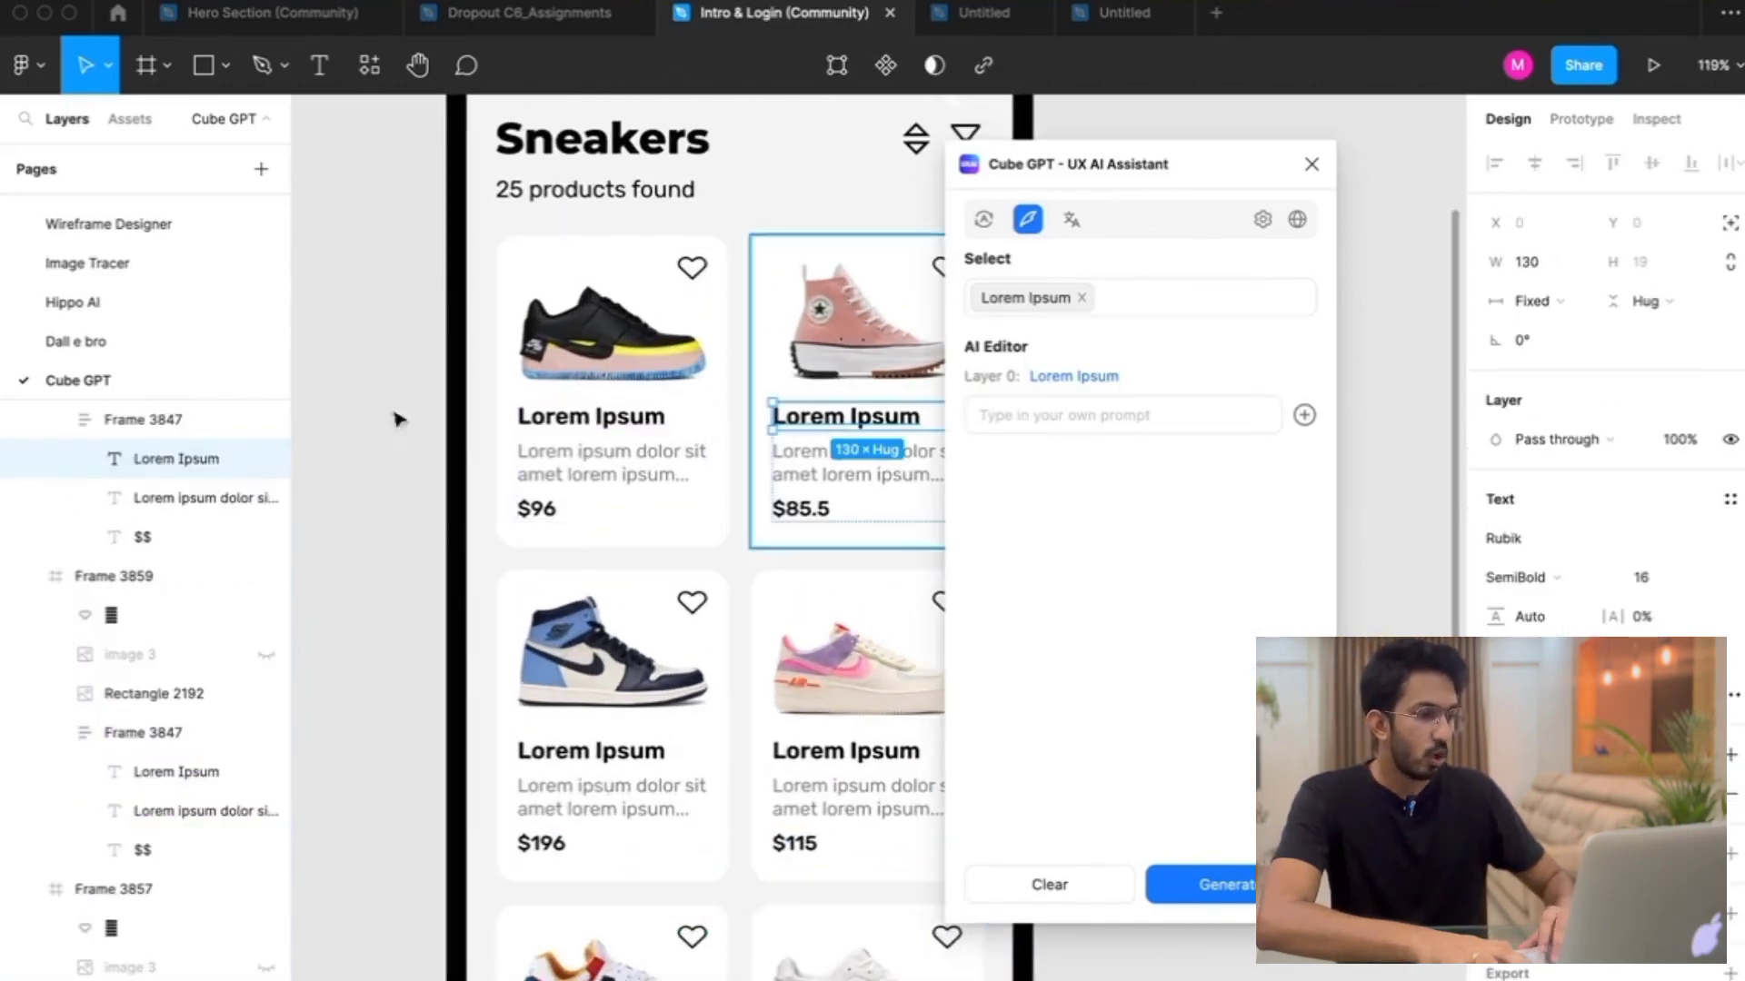
{"action": "left_click", "coordinate": [582, 752]}
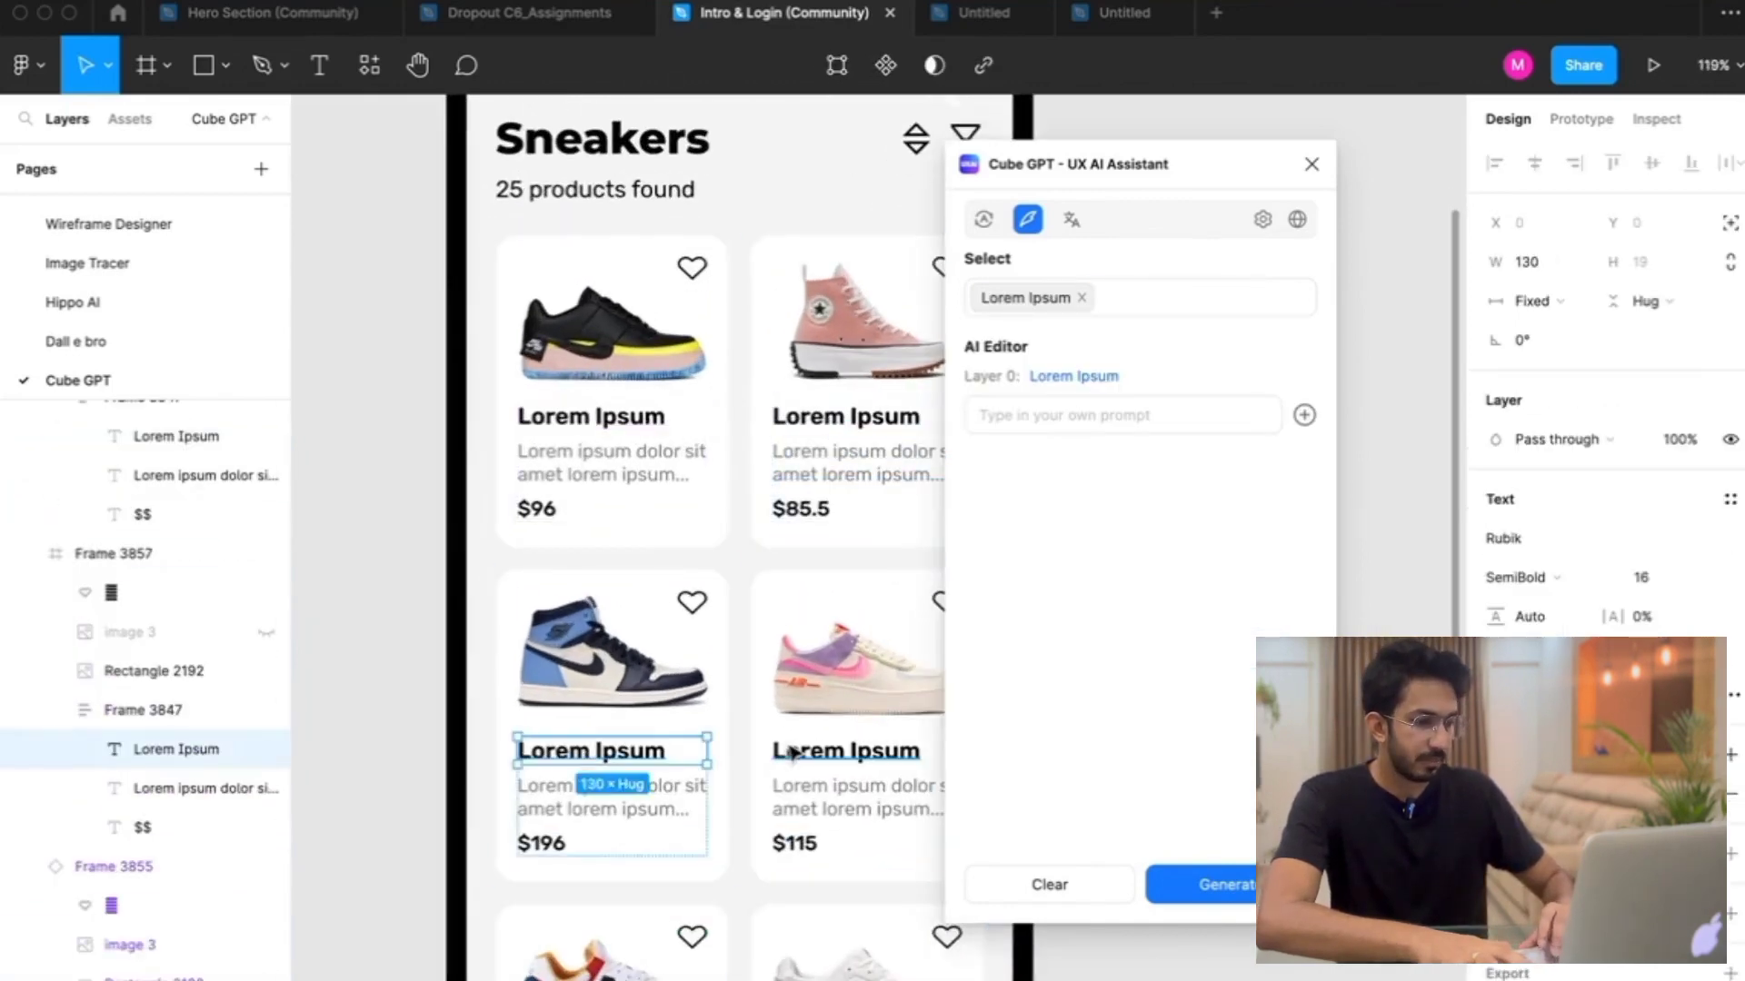
{"action": "left_click", "coordinate": [845, 751]}
{"action": "left_click", "coordinate": [589, 474]}
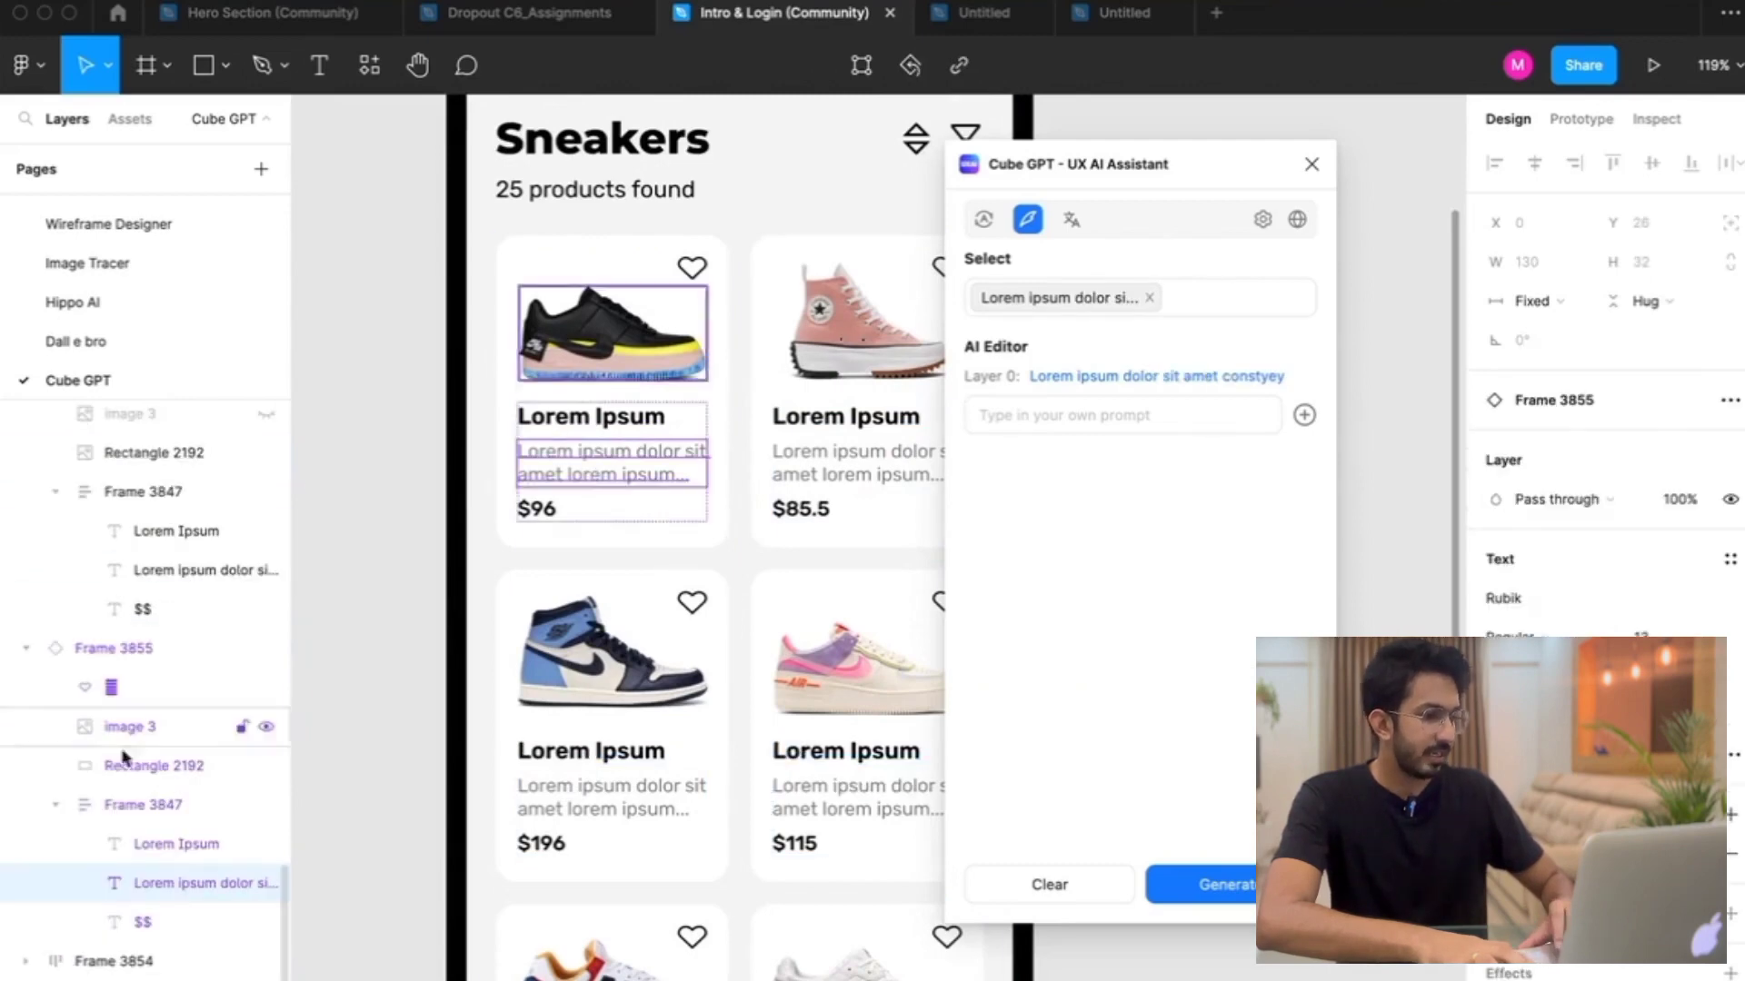
{"action": "left_click", "coordinate": [815, 466]}
{"action": "scroll", "coordinate": [815, 466], "scroll_direction": "down", "scroll_amount": 5}
{"action": "scroll", "coordinate": [584, 418], "scroll_direction": "up", "scroll_amount": 3}
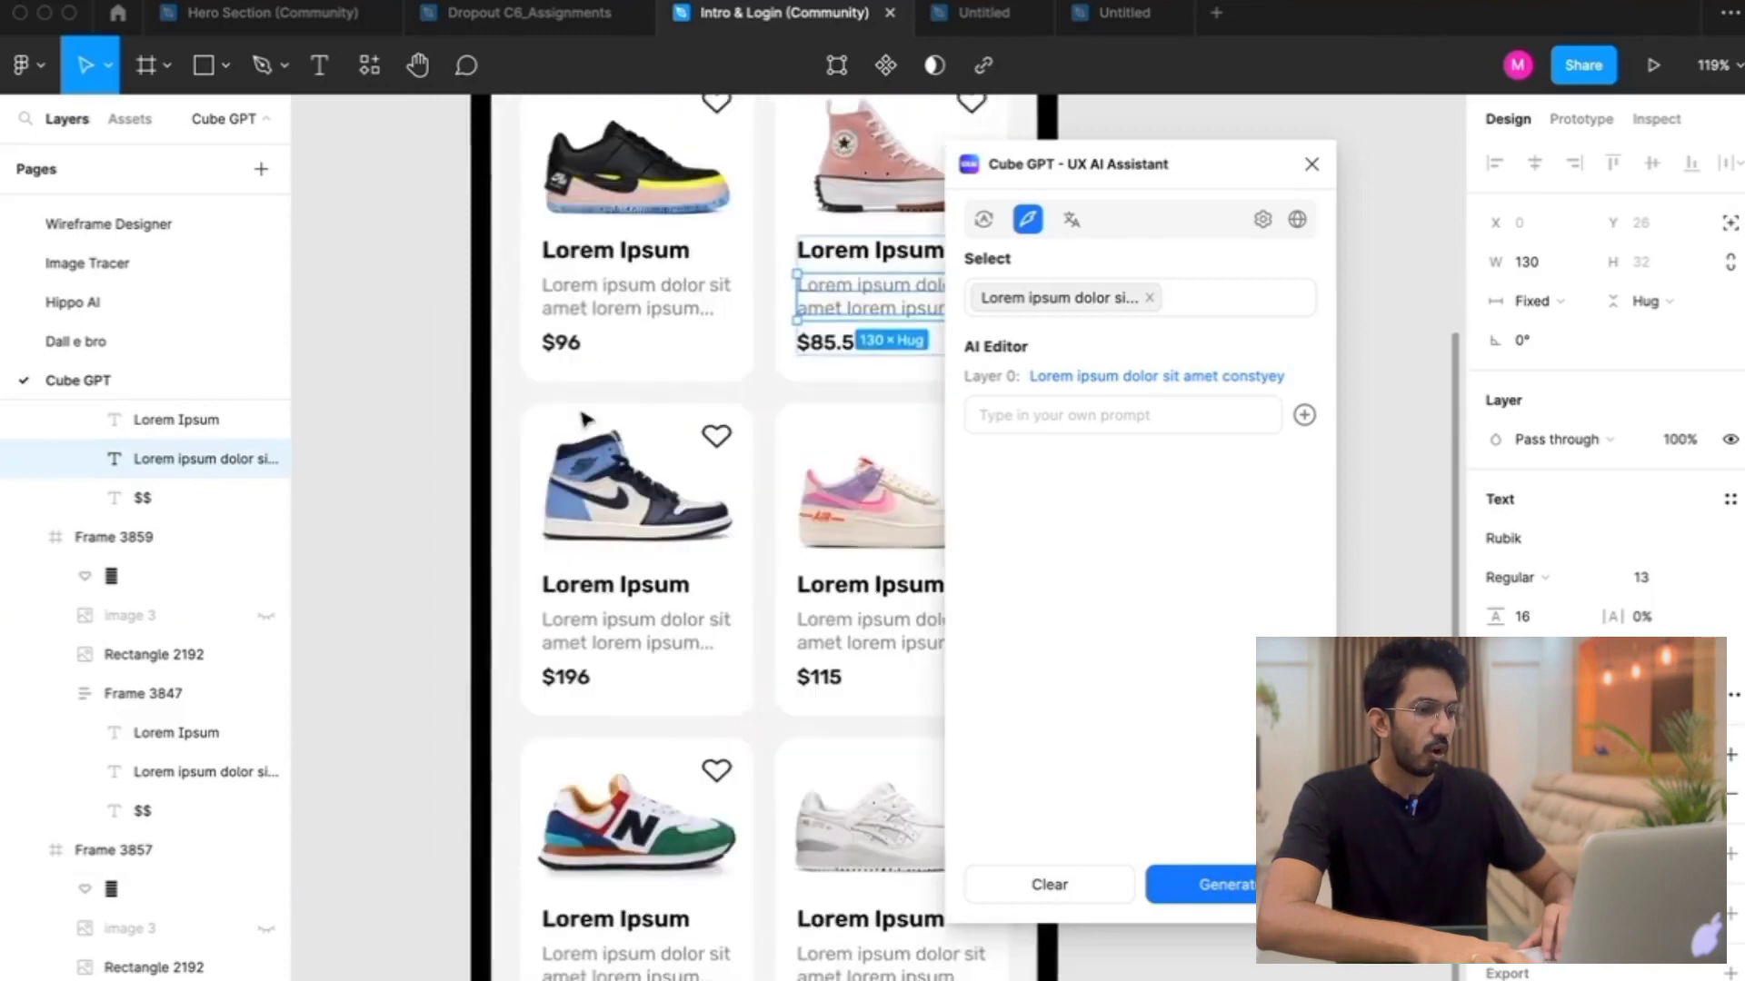
{"action": "left_click", "coordinate": [564, 354]}
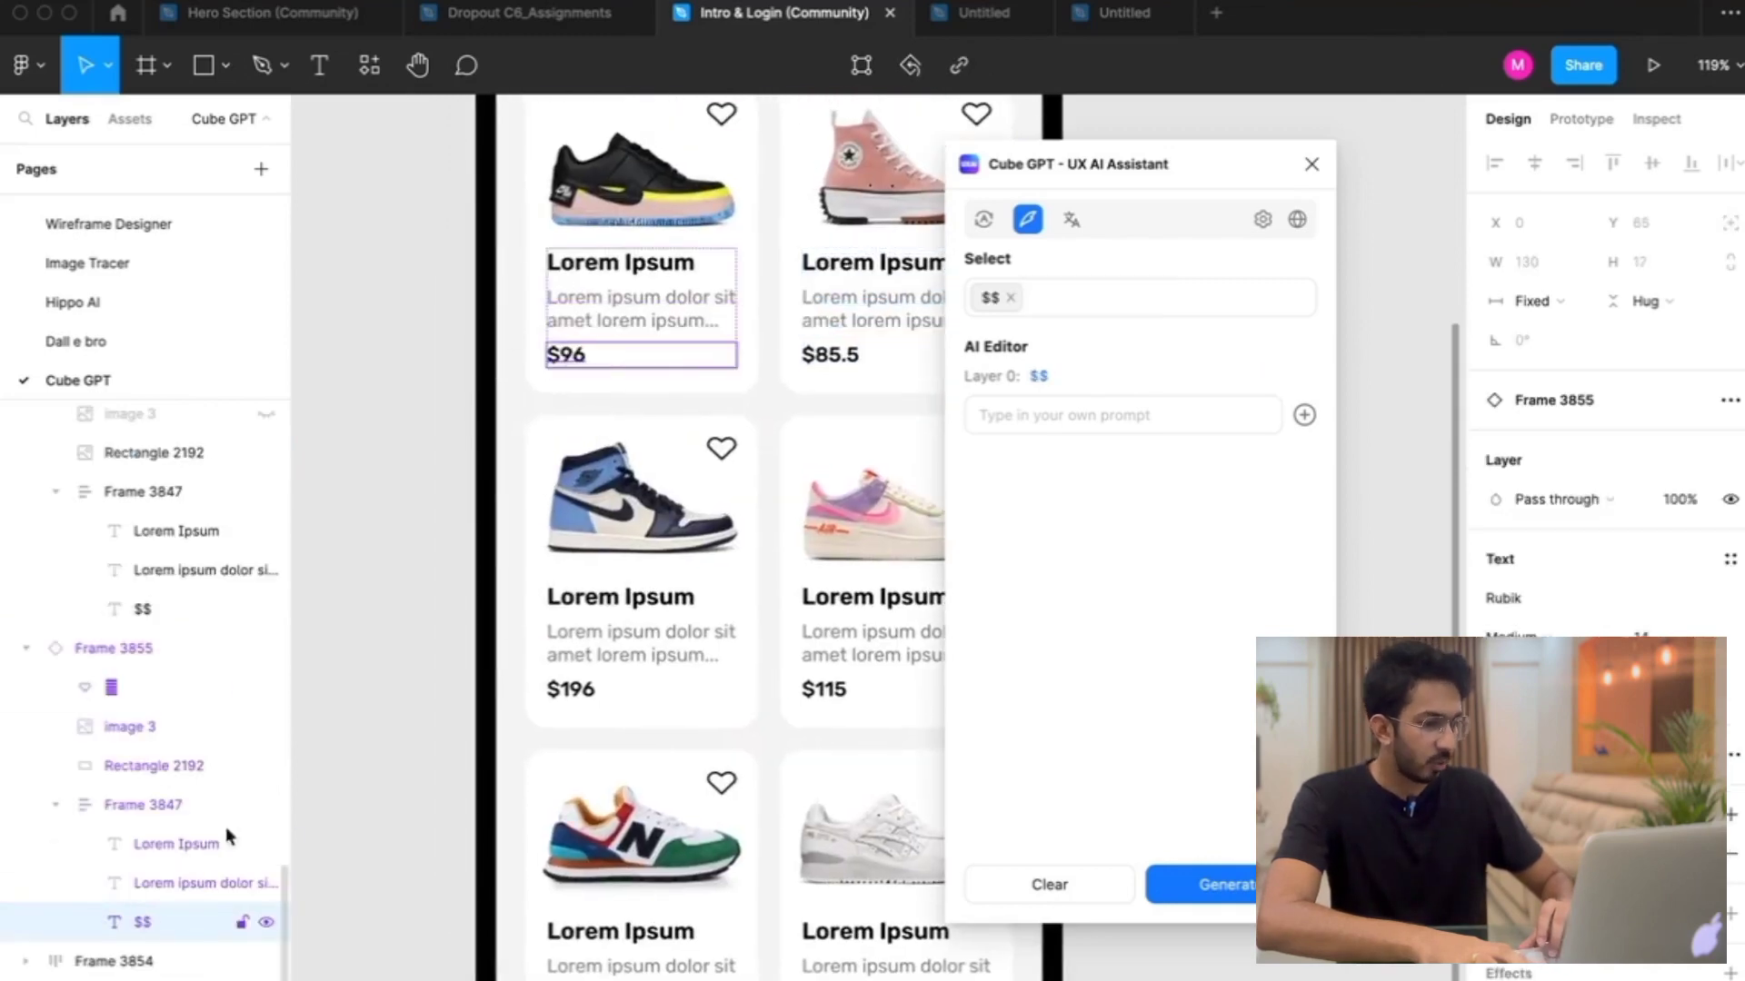
{"action": "left_click", "coordinate": [826, 361]}
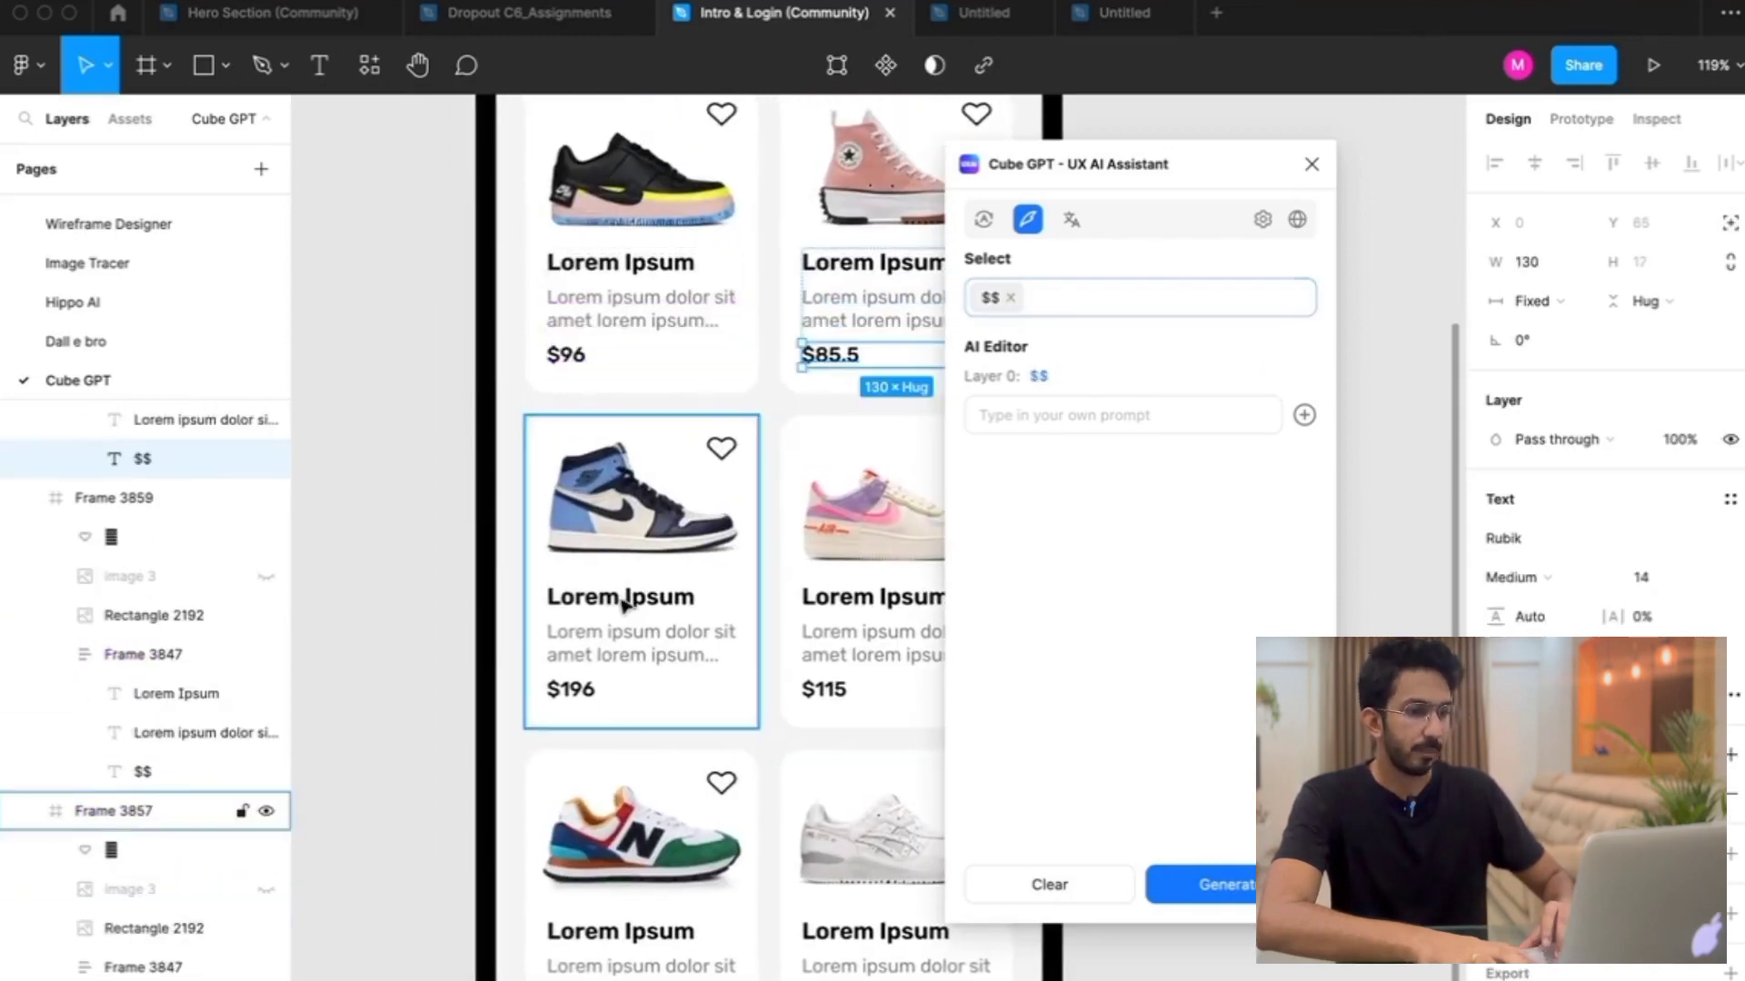
Select the six whole product cards again so Cube GPT's AI Editor targets all of them
{"action": "scroll", "coordinate": [623, 603], "scroll_direction": "down", "scroll_amount": 5}
{"action": "left_click", "coordinate": [590, 418]}
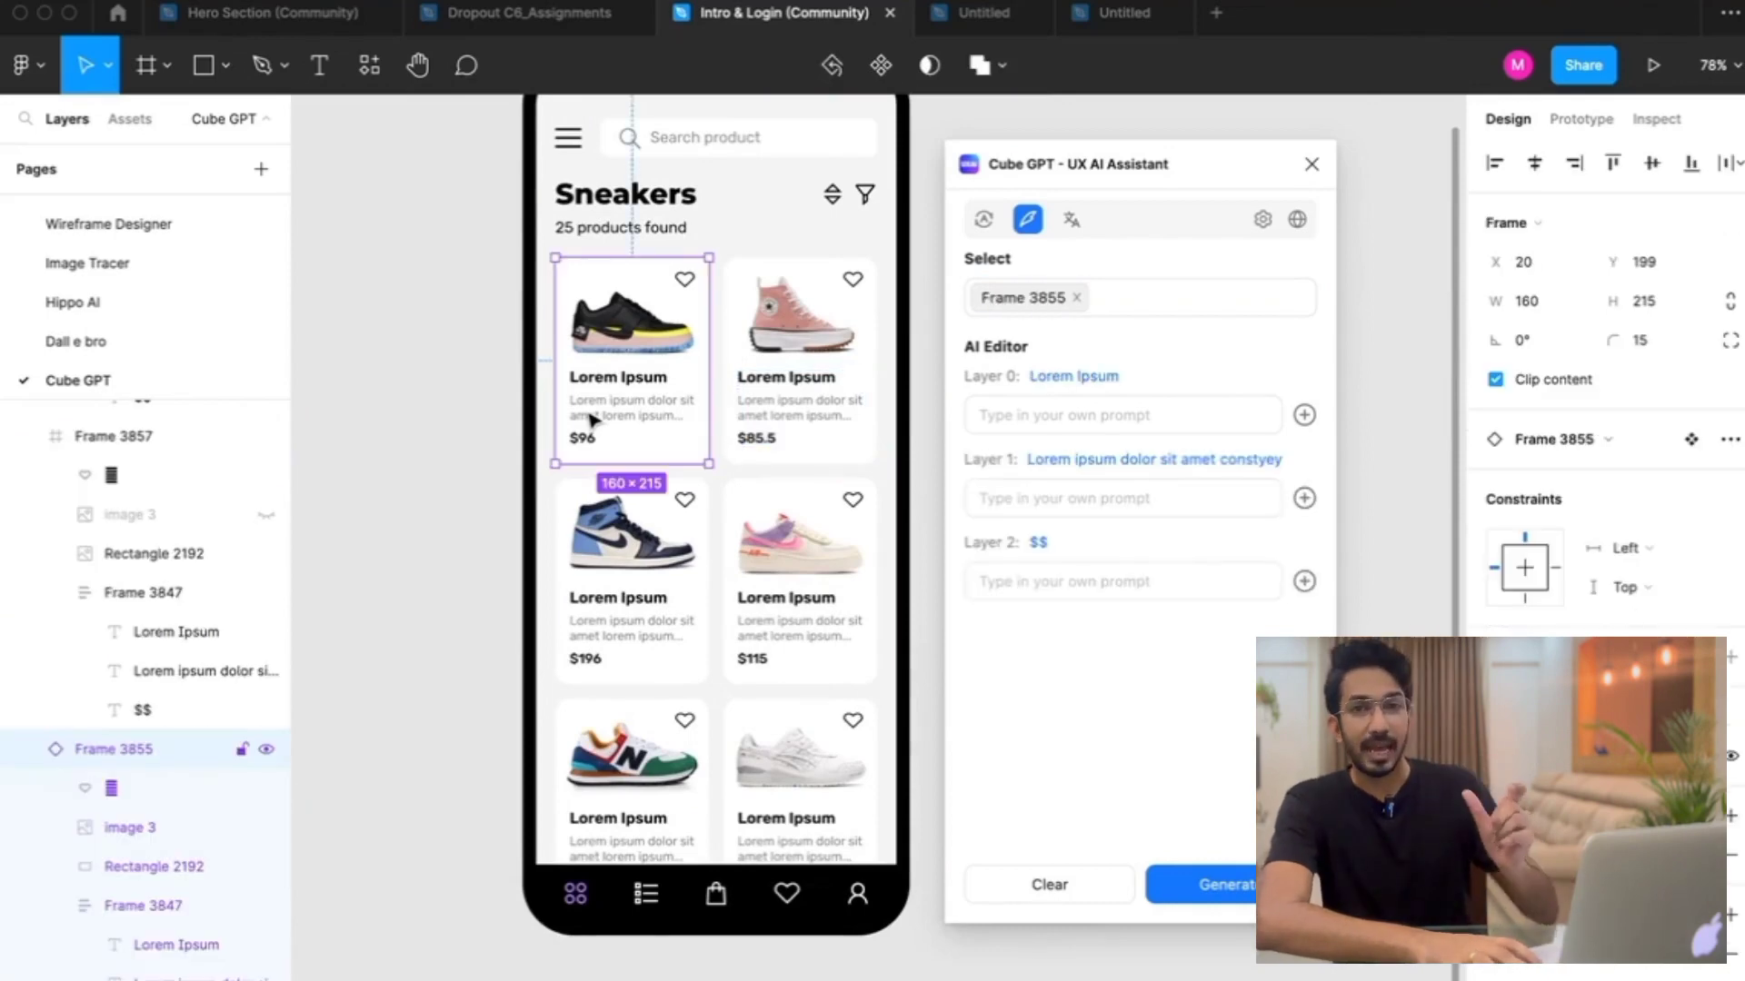
{"action": "left_click", "coordinate": [767, 405], "text": "shift"}
{"action": "left_click", "coordinate": [654, 557], "text": "shift"}
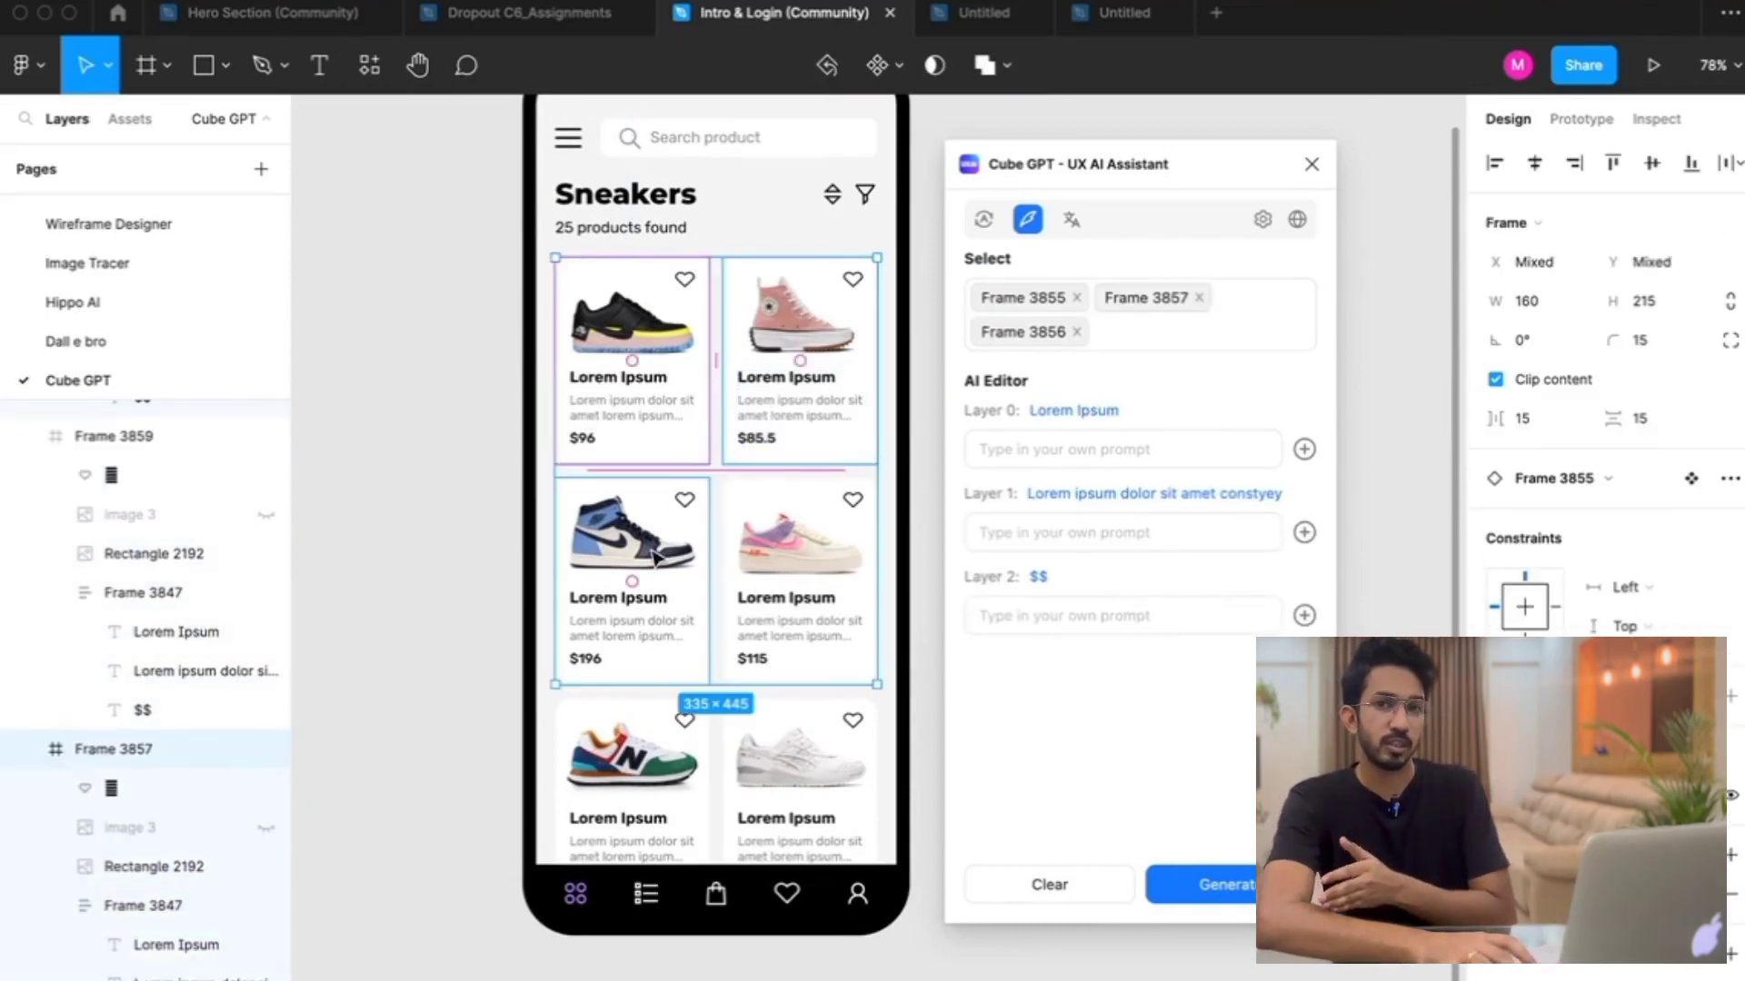
{"action": "left_click", "coordinate": [791, 563], "text": "shift"}
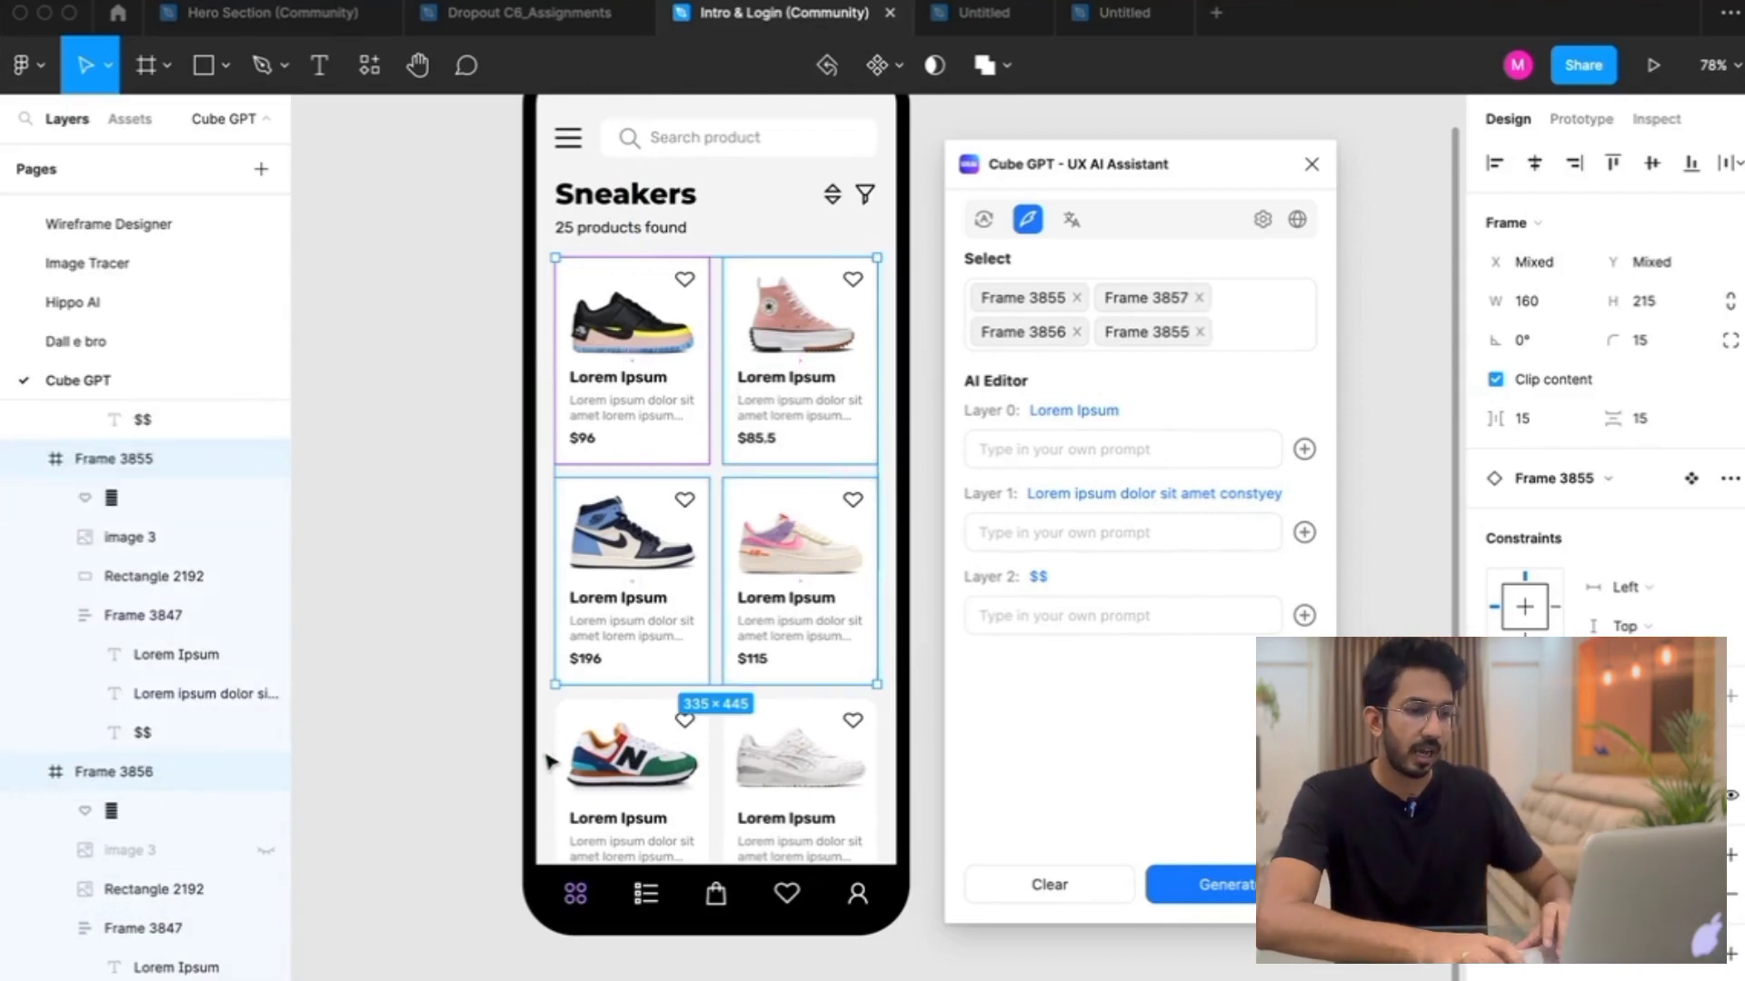
{"action": "left_click", "coordinate": [815, 787], "text": "shift"}
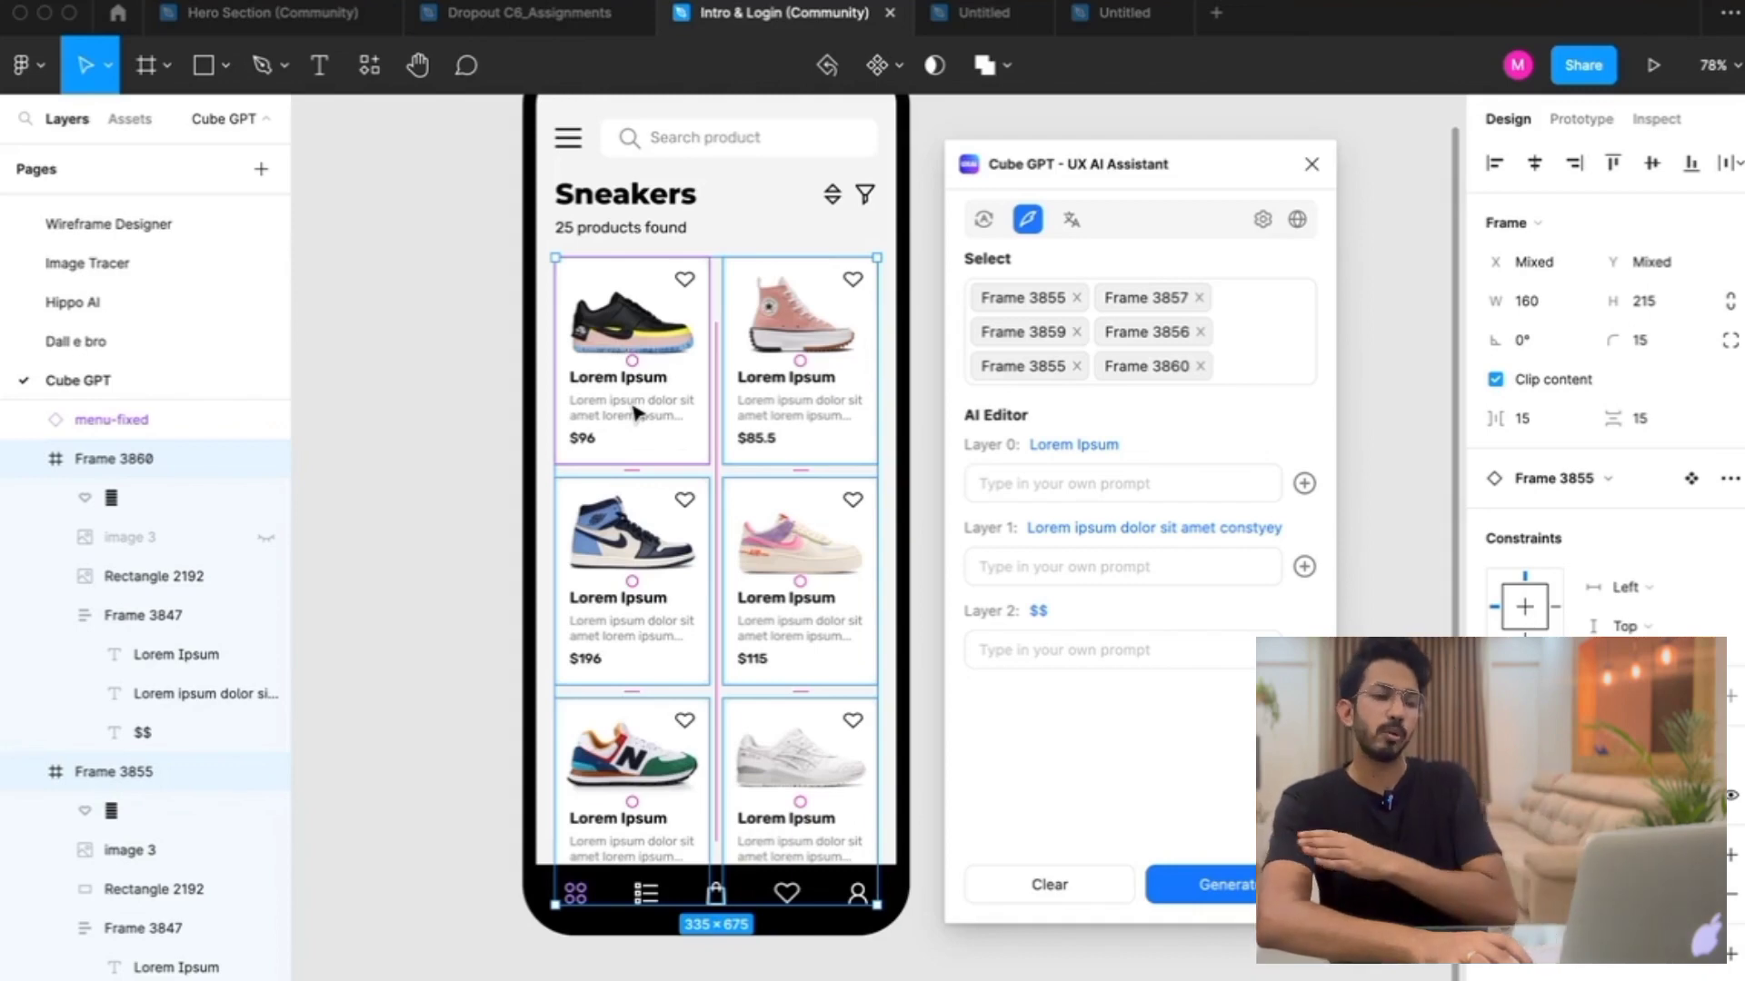
{"action": "scroll", "coordinate": [634, 413], "scroll_direction": "up", "scroll_amount": 3}
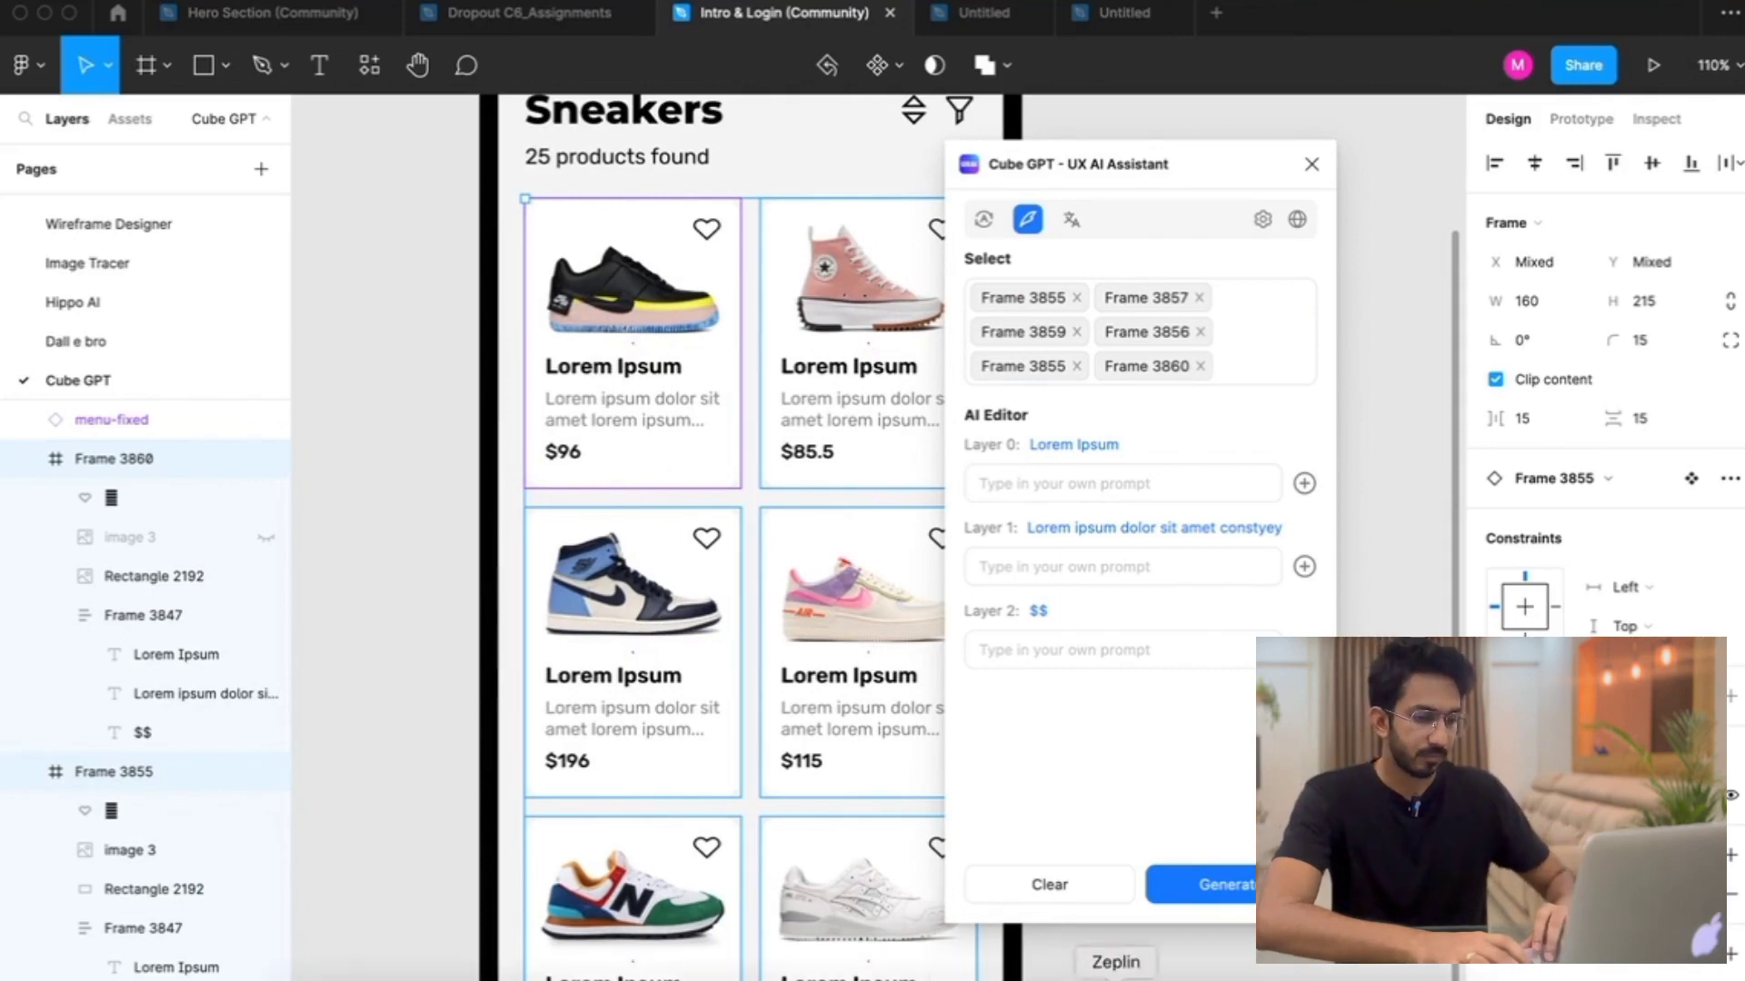
{"action": "left_click", "coordinate": [1306, 974]}
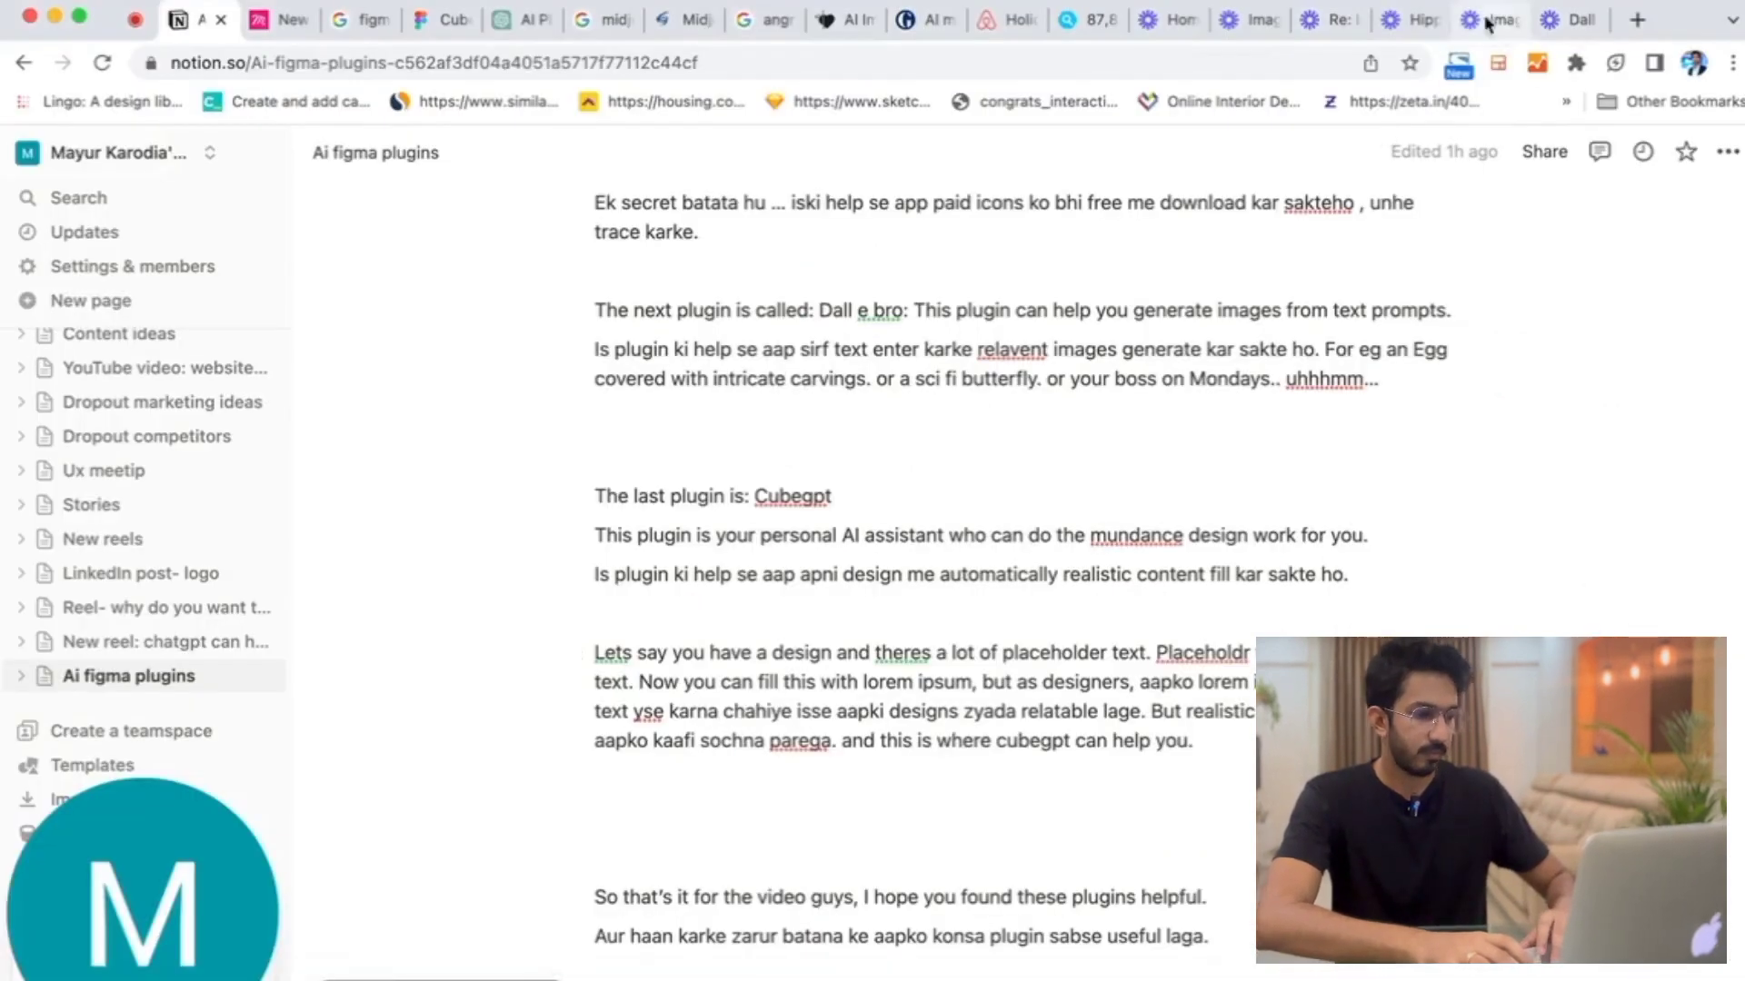
{"action": "left_click", "coordinate": [1219, 974]}
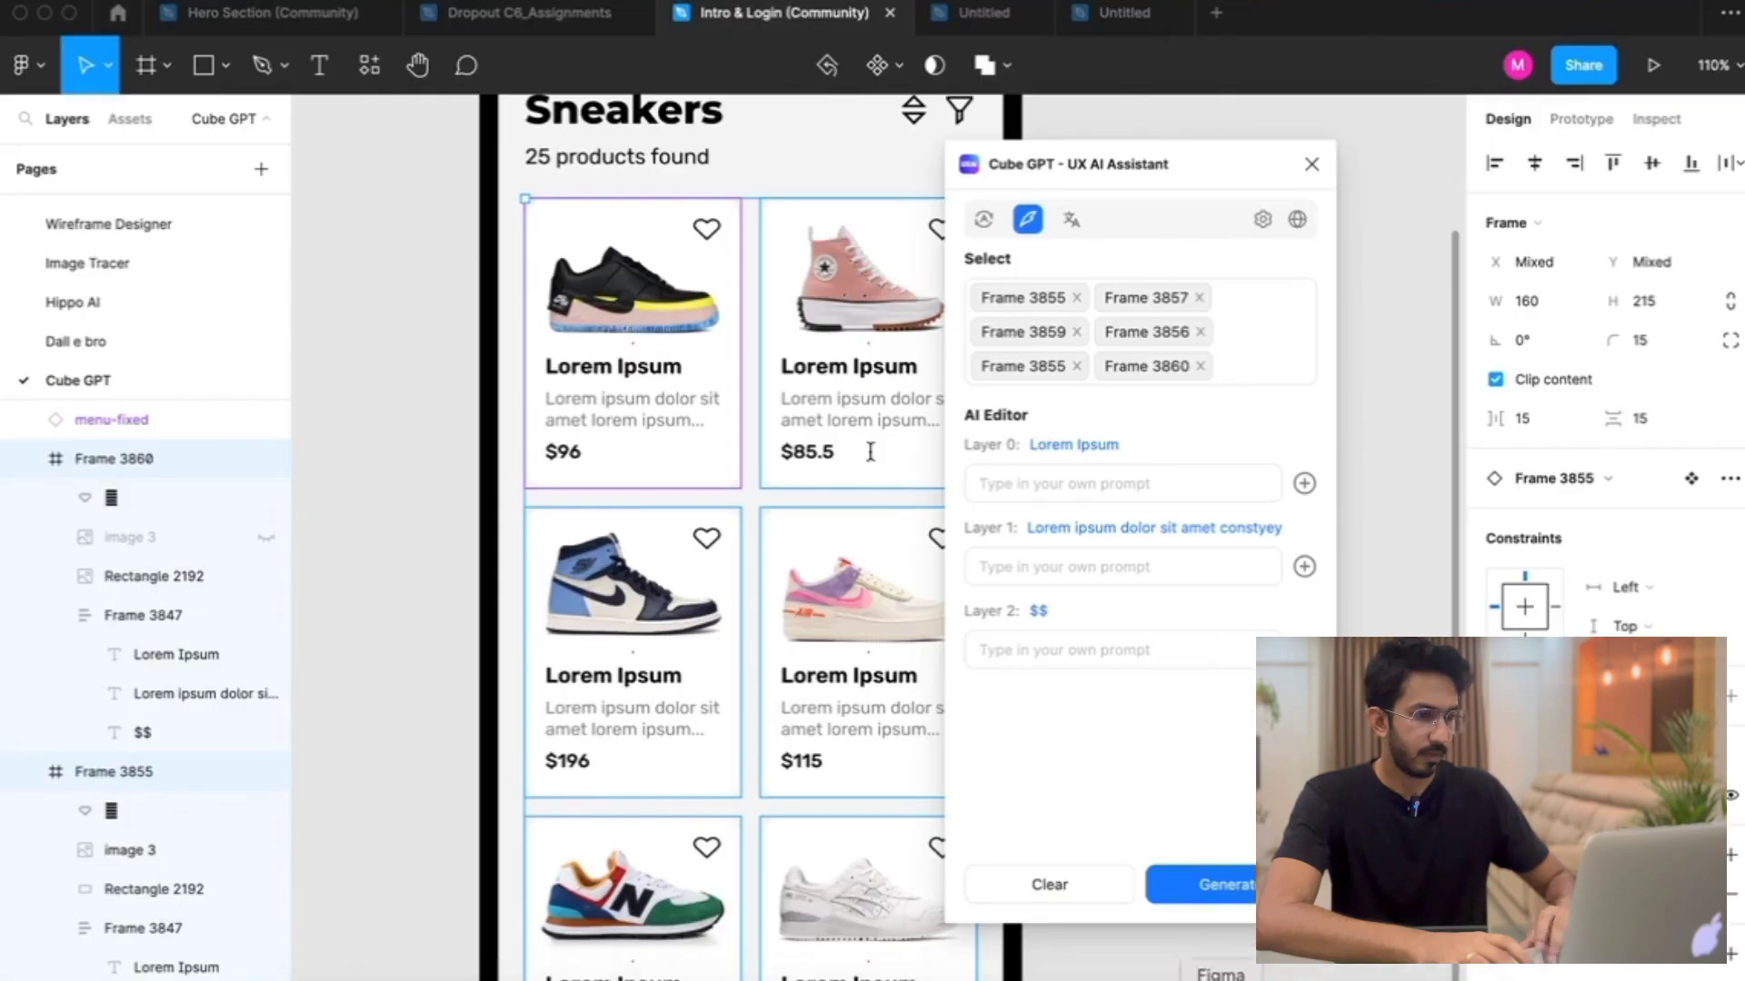
Set the AI Editor prompt for Layer 0, the card title, to "the name of a sneaker brand"
{"action": "left_click", "coordinate": [1021, 484]}
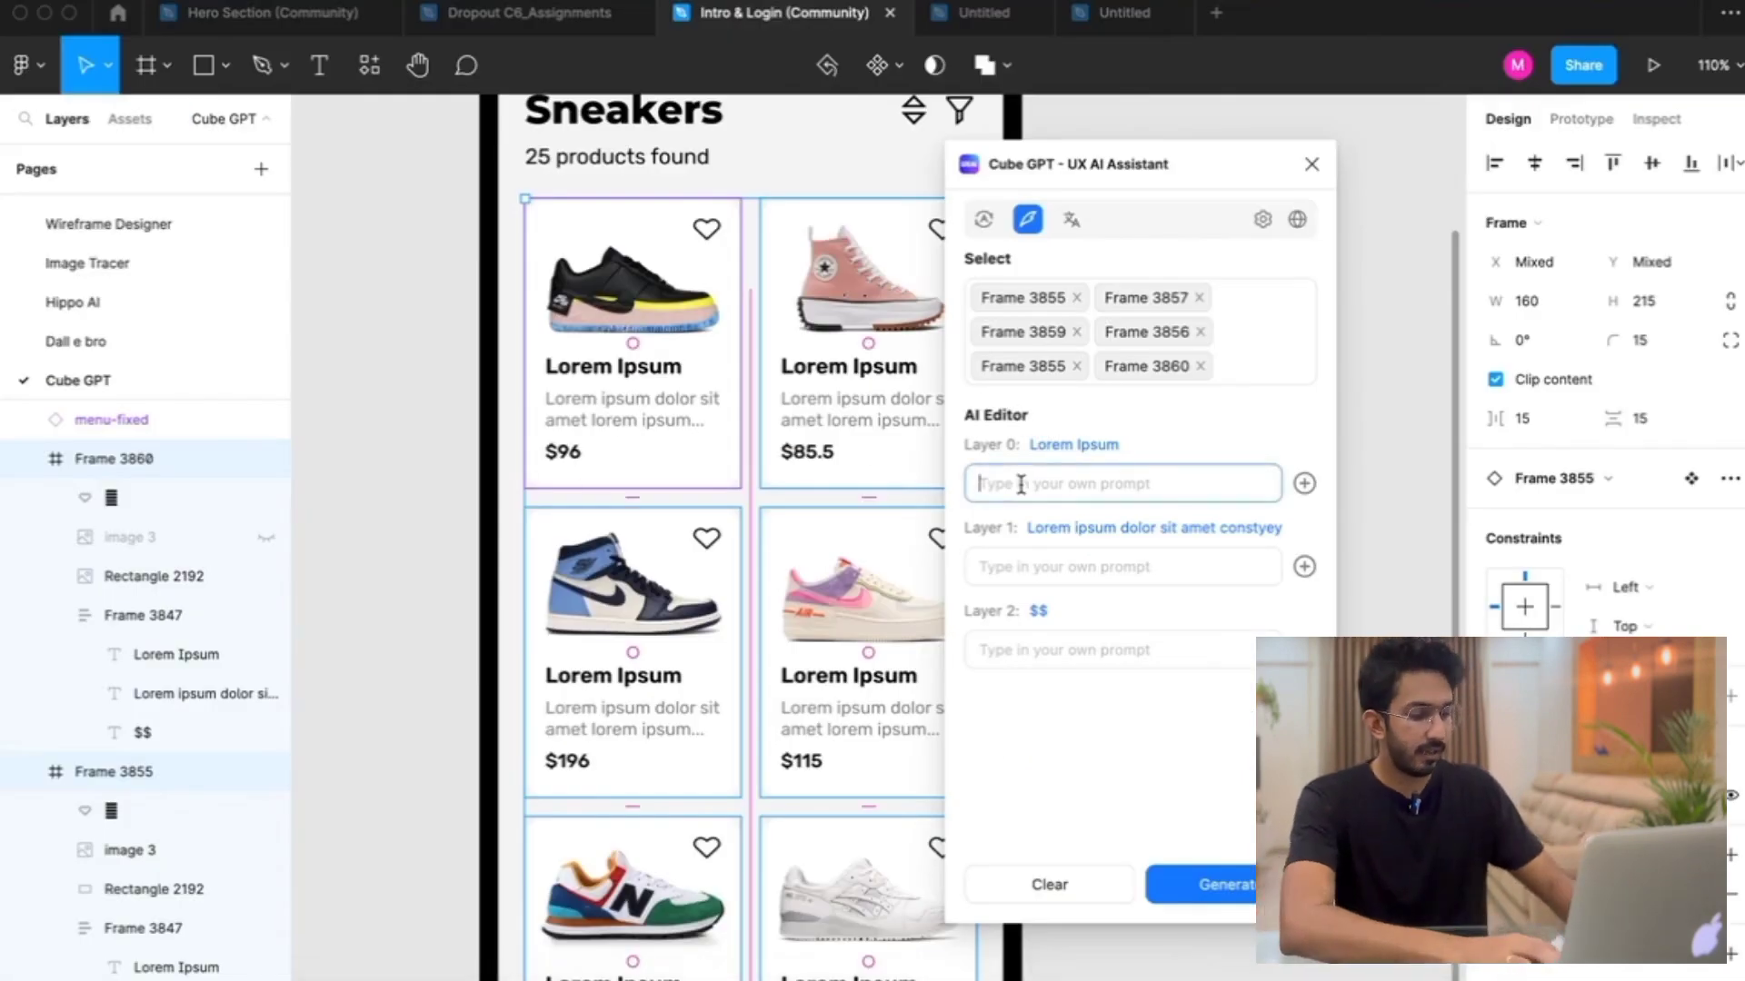
{"action": "type", "text": "random"}
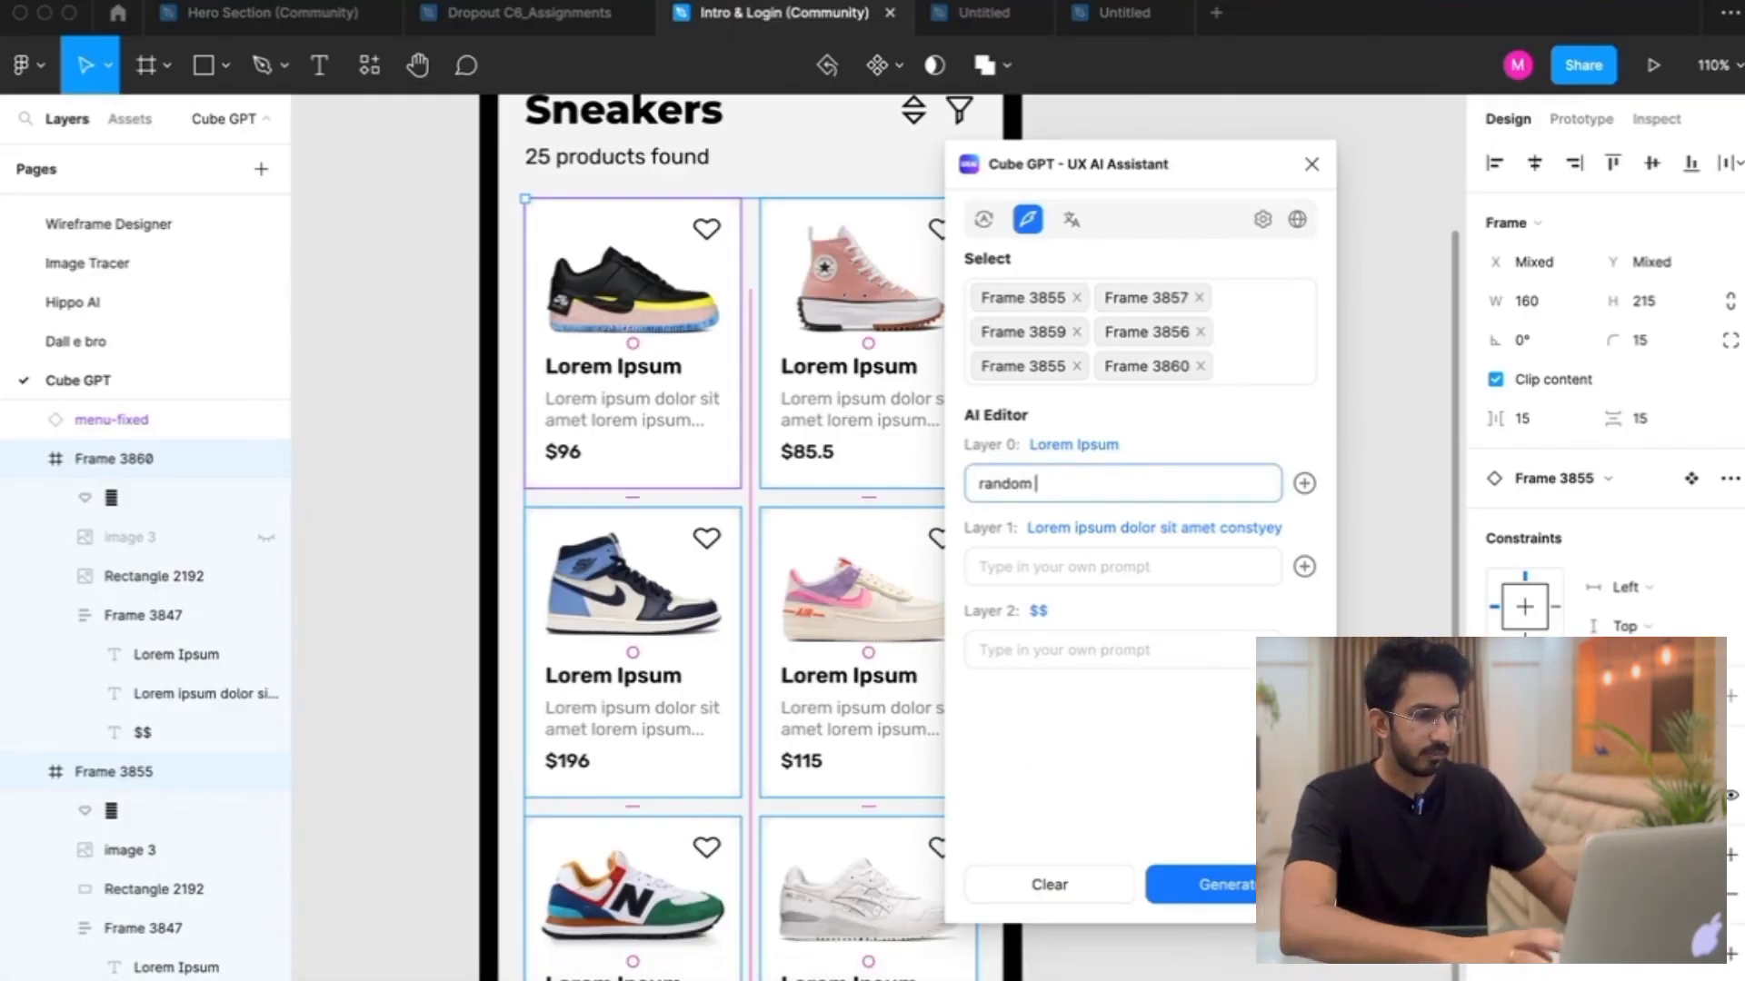
{"action": "key", "text": "super+a"}
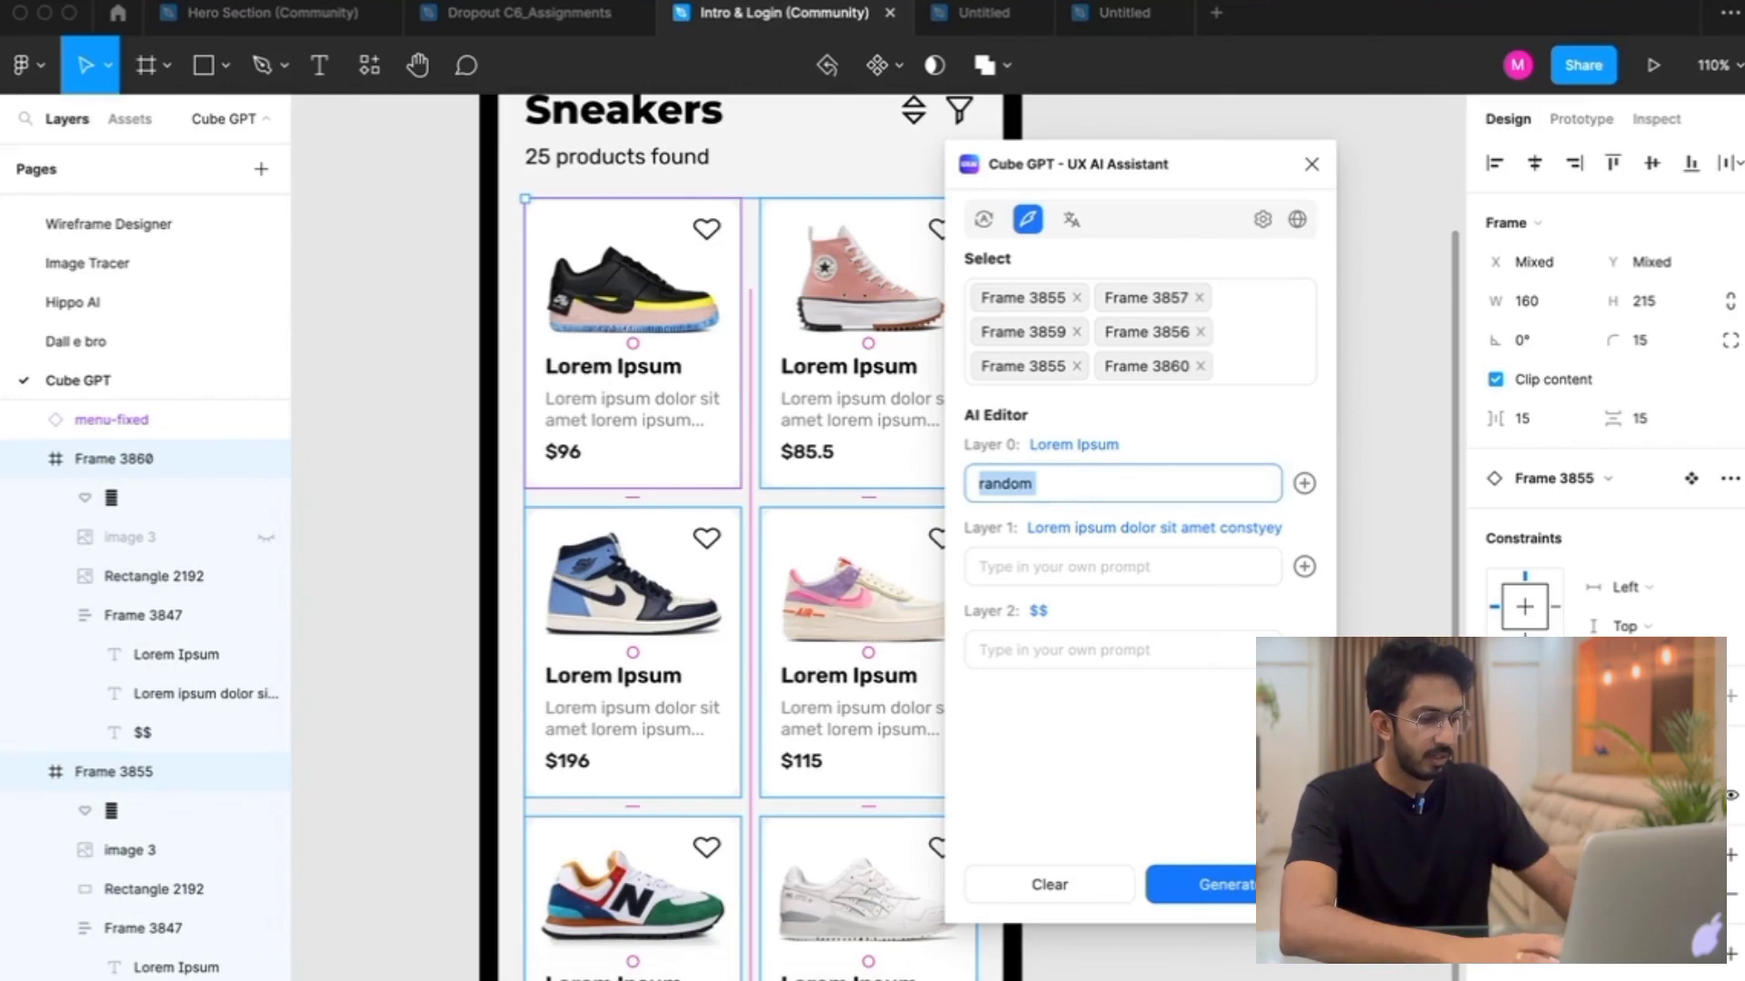
{"action": "type", "text": "brand name"}
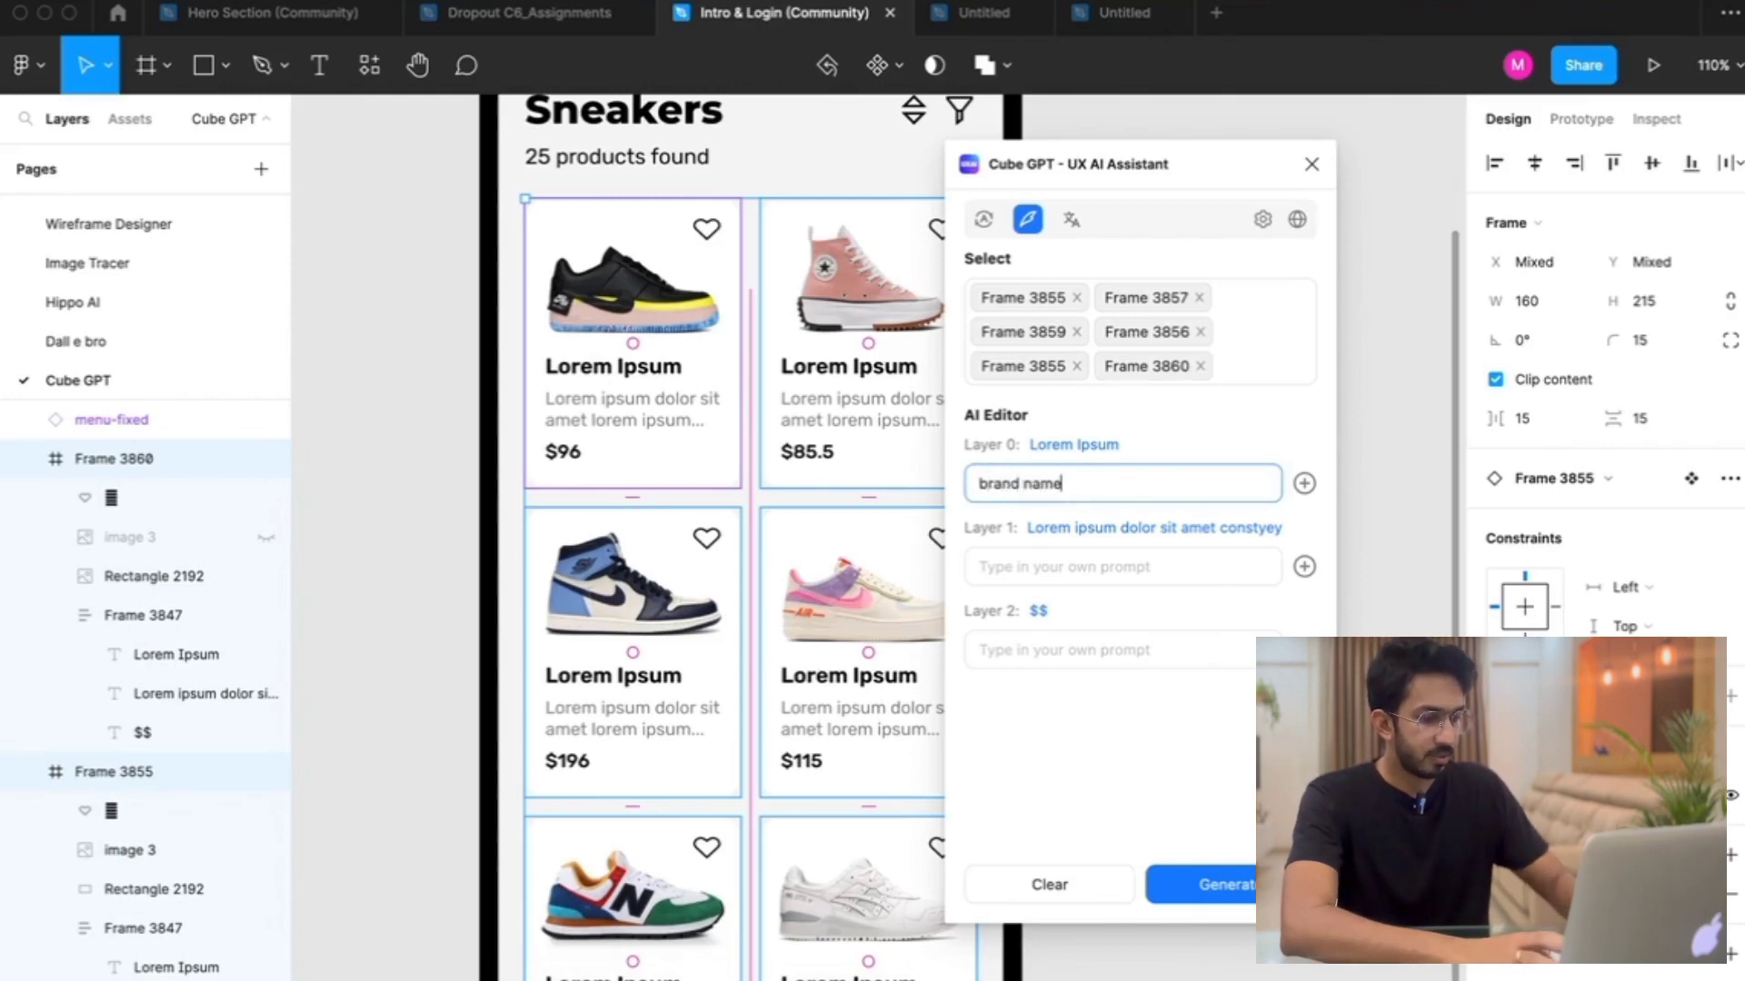
{"action": "key", "text": "super+a"}
{"action": "key", "text": "Right"}
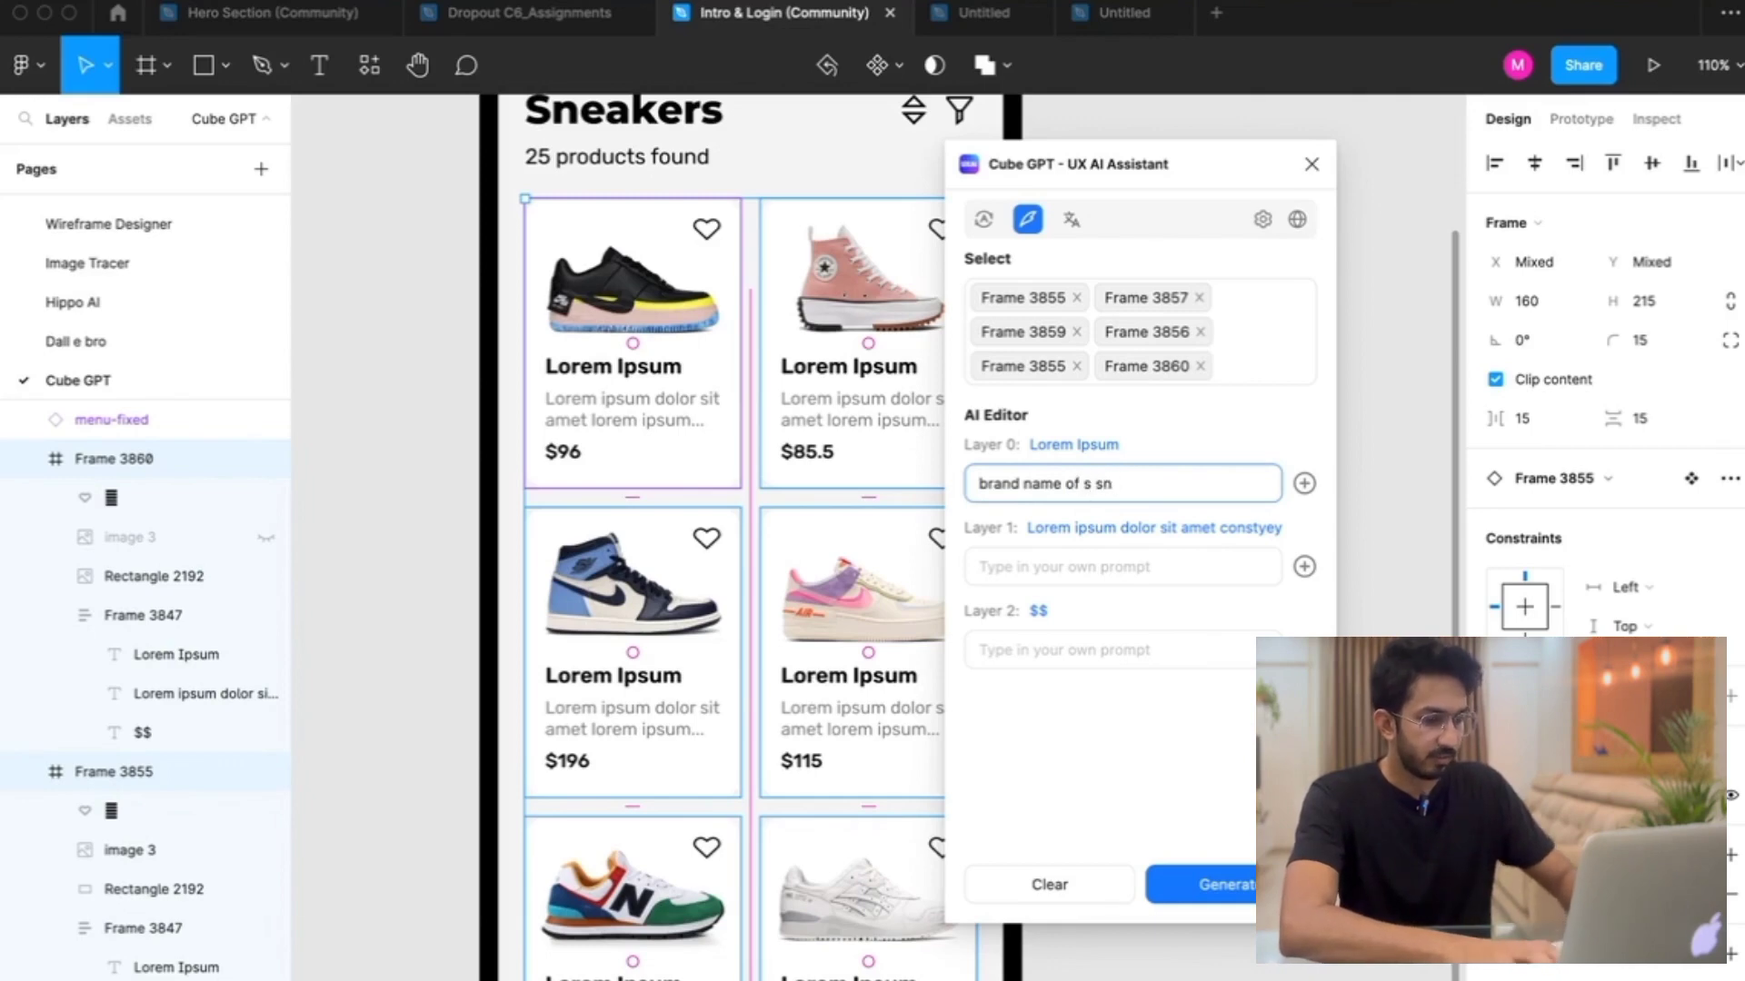
{"action": "key", "text": "super+a"}
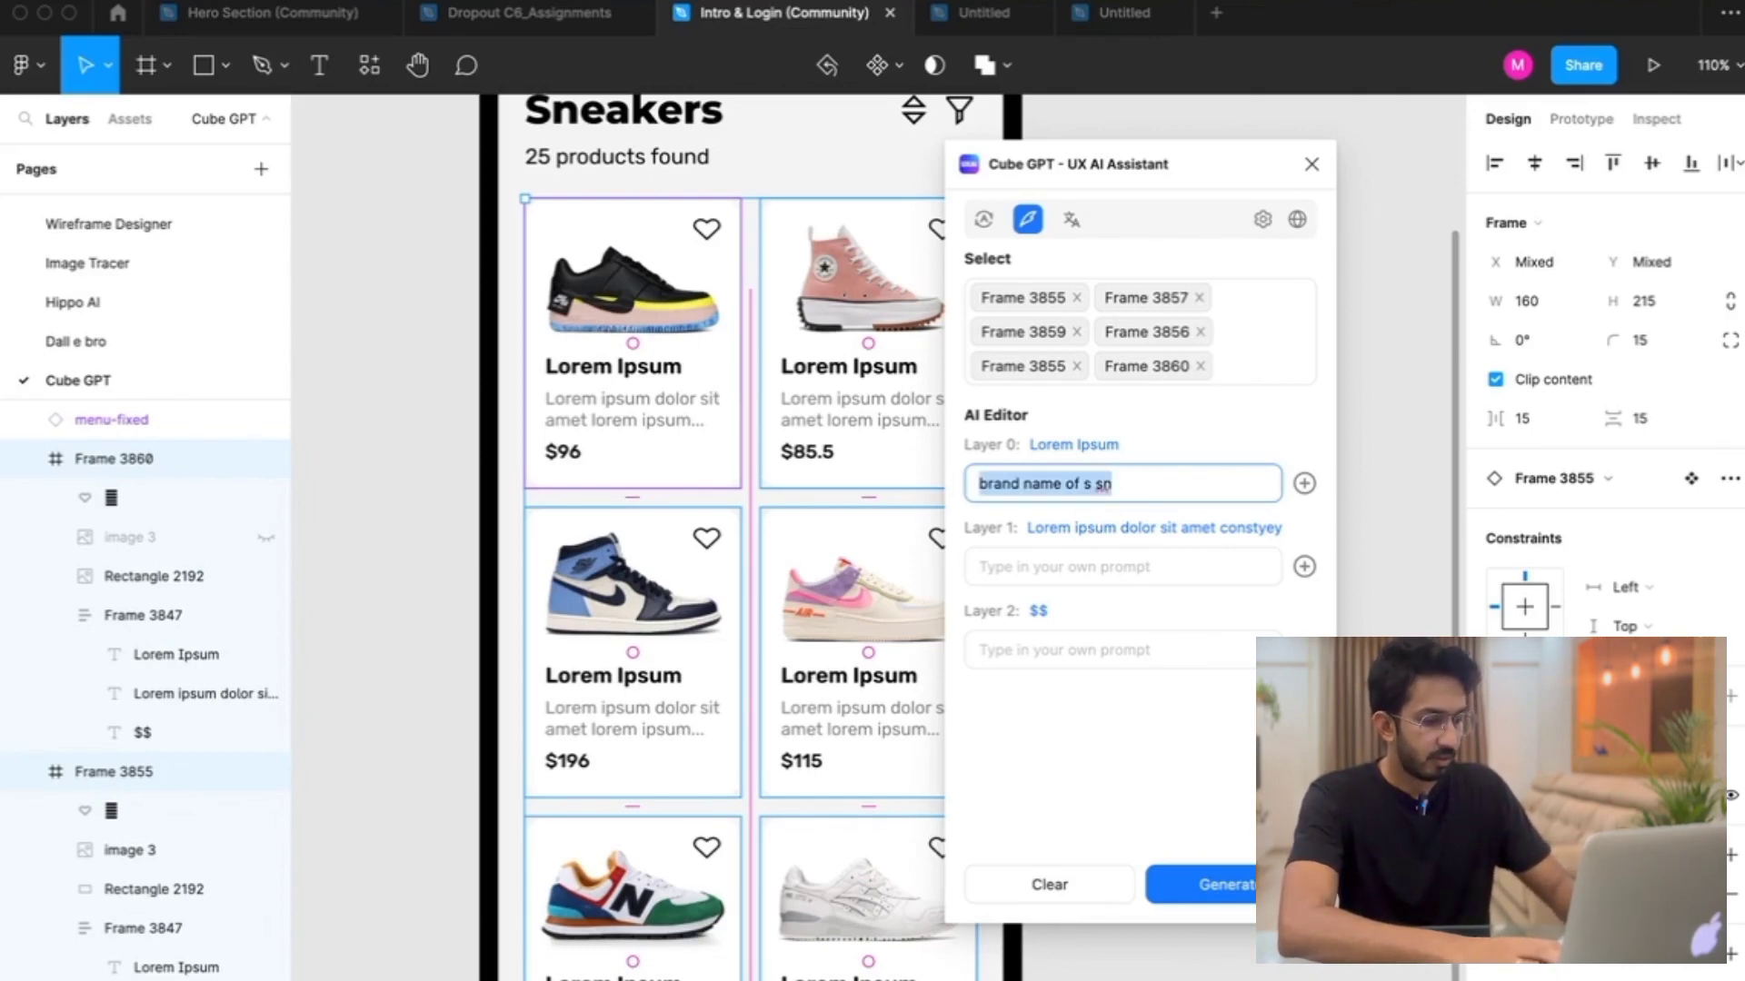
{"action": "type", "text": "the"}
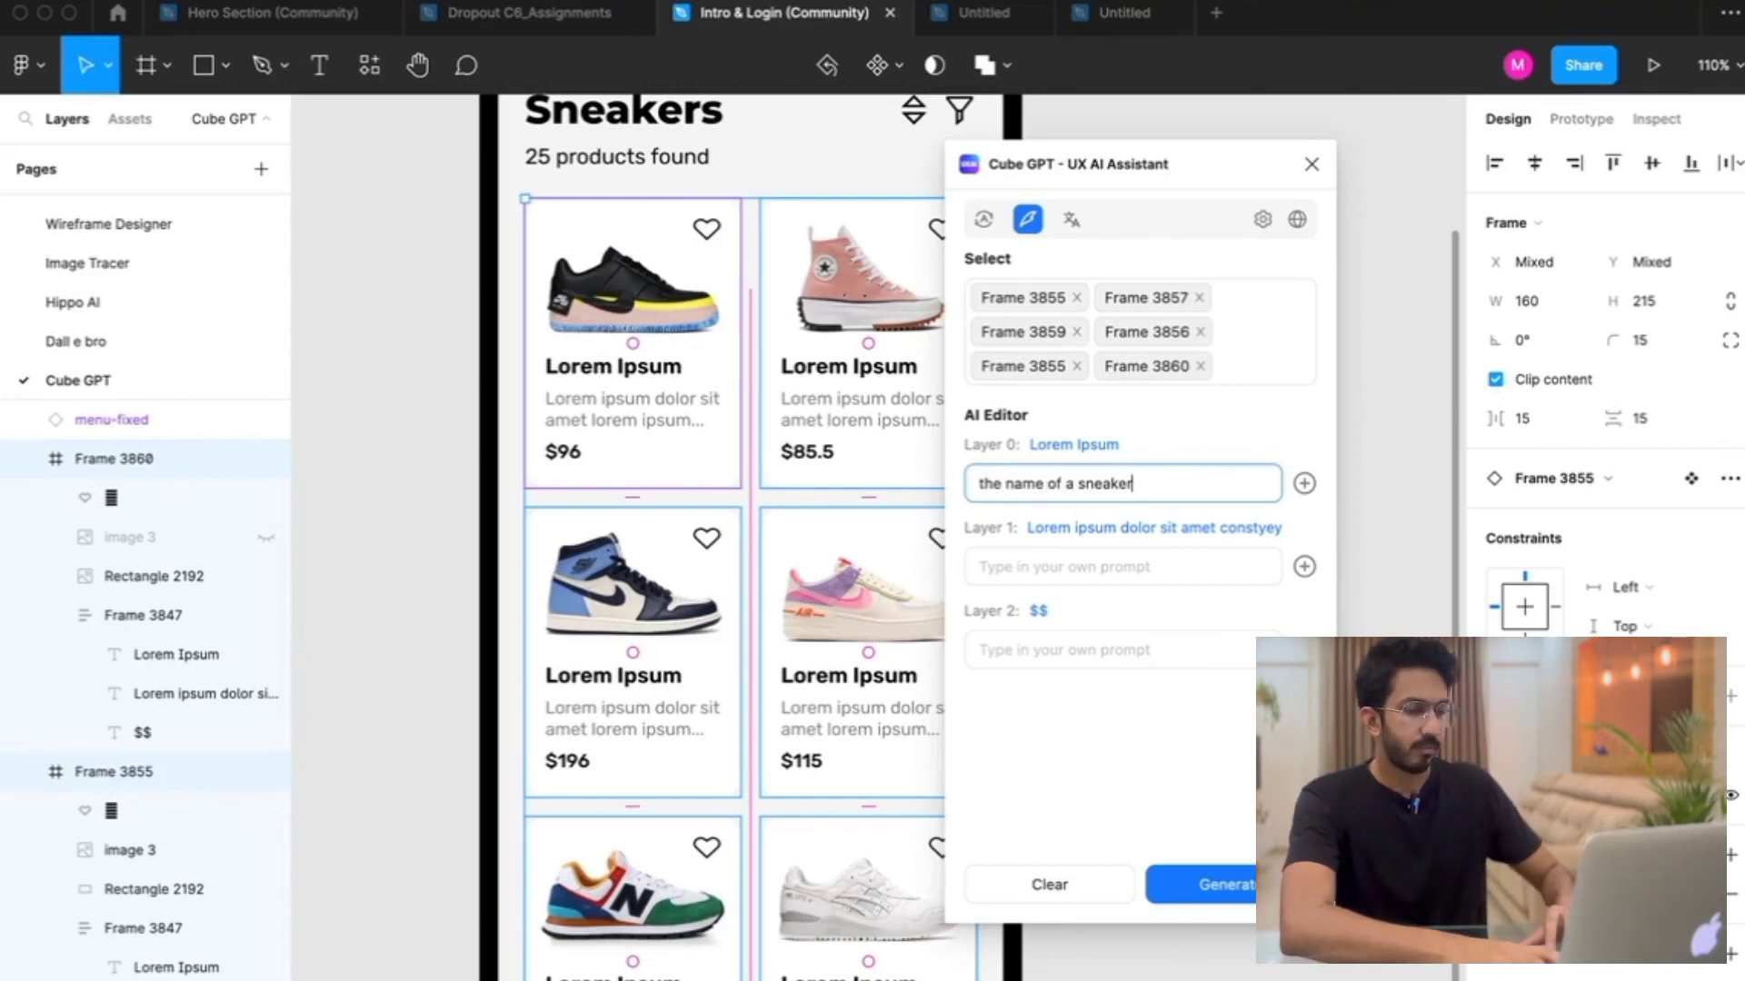
Generate the card content with "5-6 word description of a sneaker" as the Layer 1 prompt and "price in USD" as the Layer 2 prompt
{"action": "left_click", "coordinate": [979, 569]}
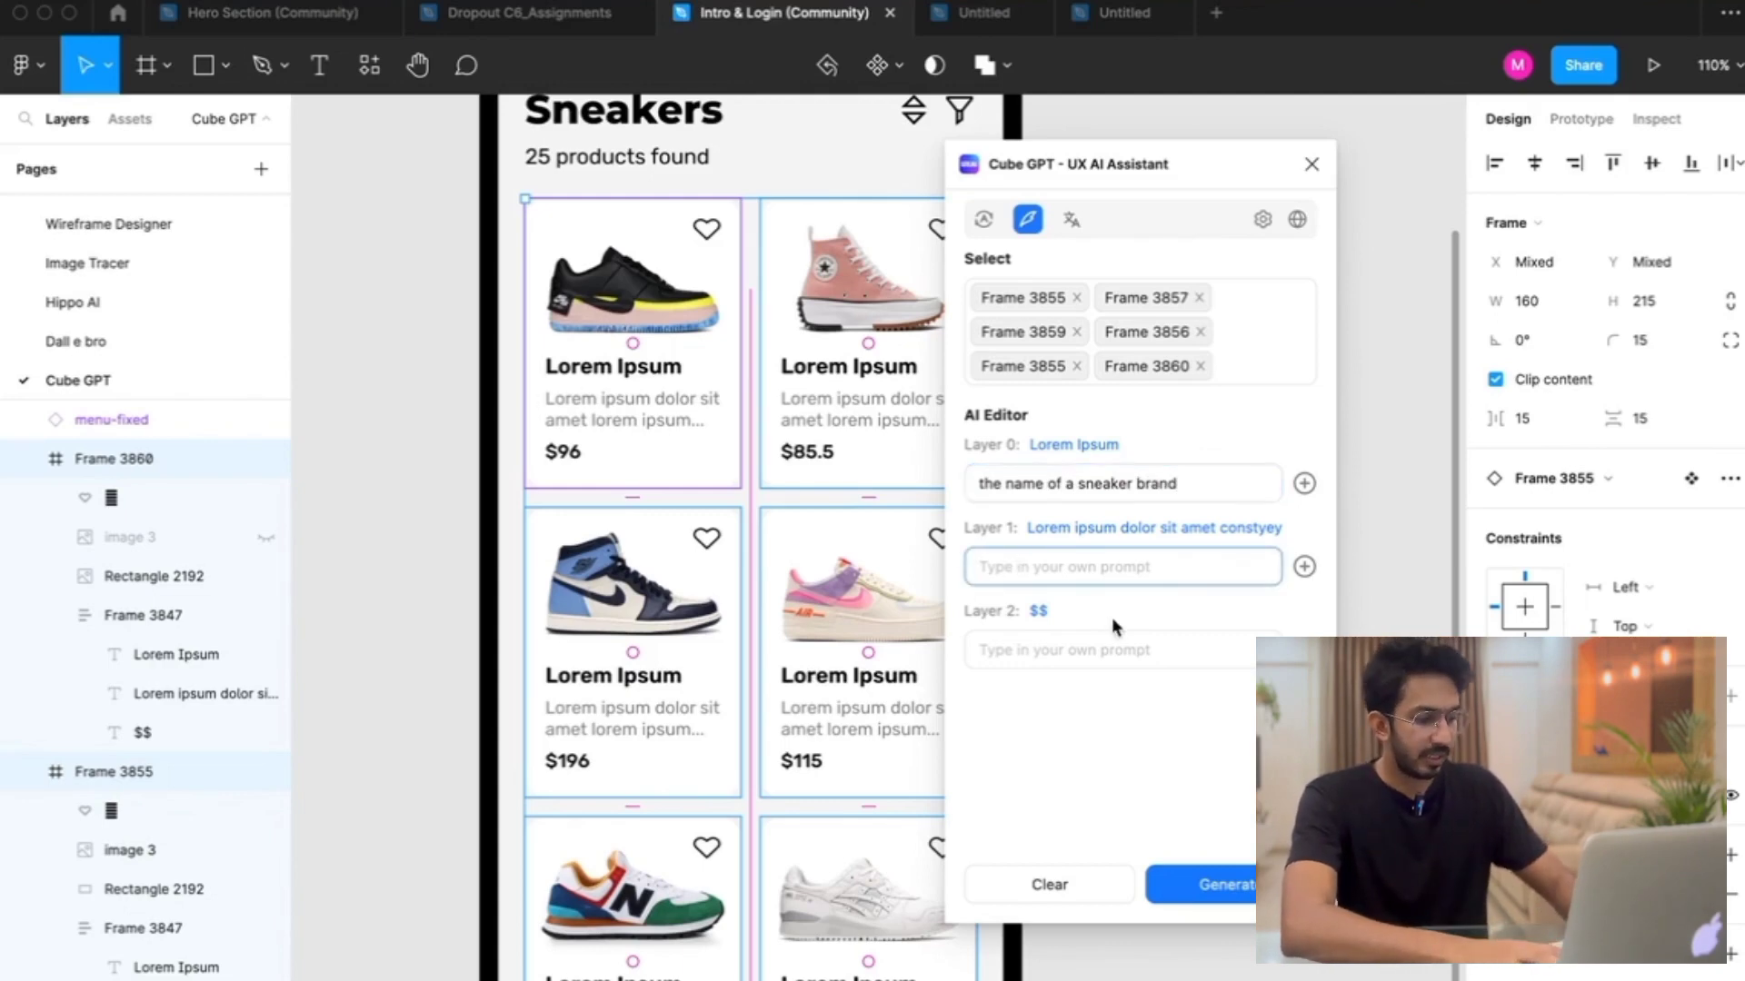
{"action": "type", "text": "escription of a sneaker"}
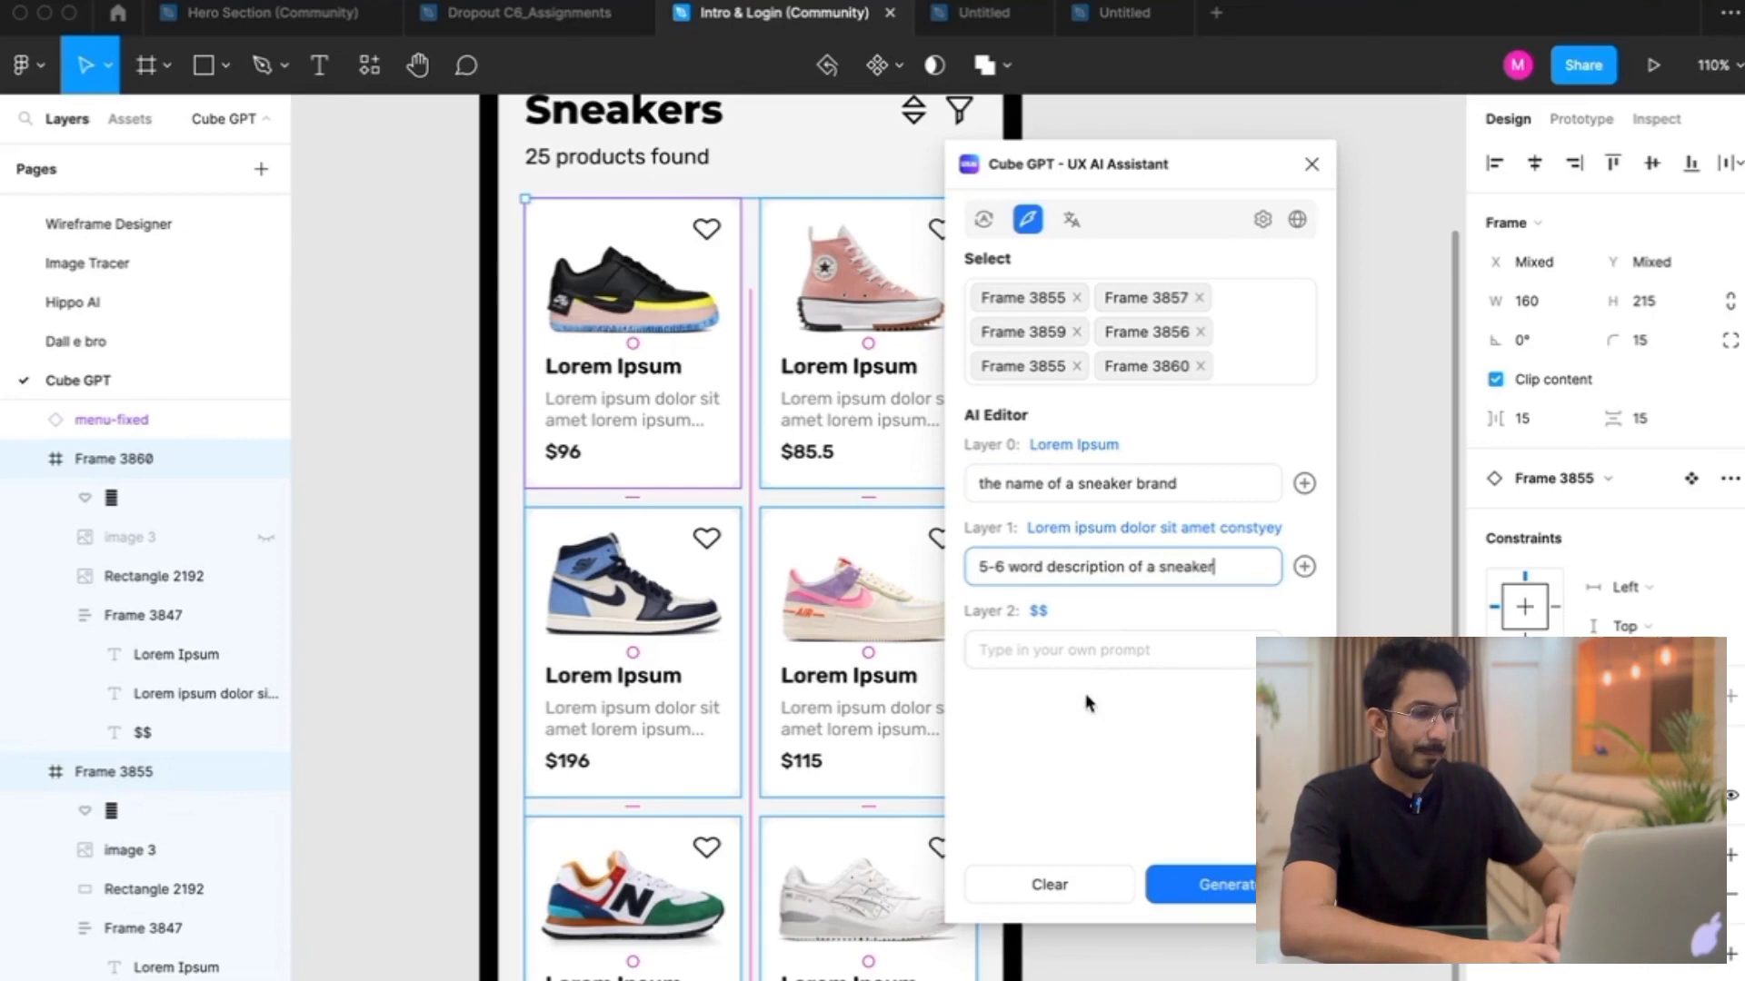
{"action": "left_click", "coordinate": [1065, 651]}
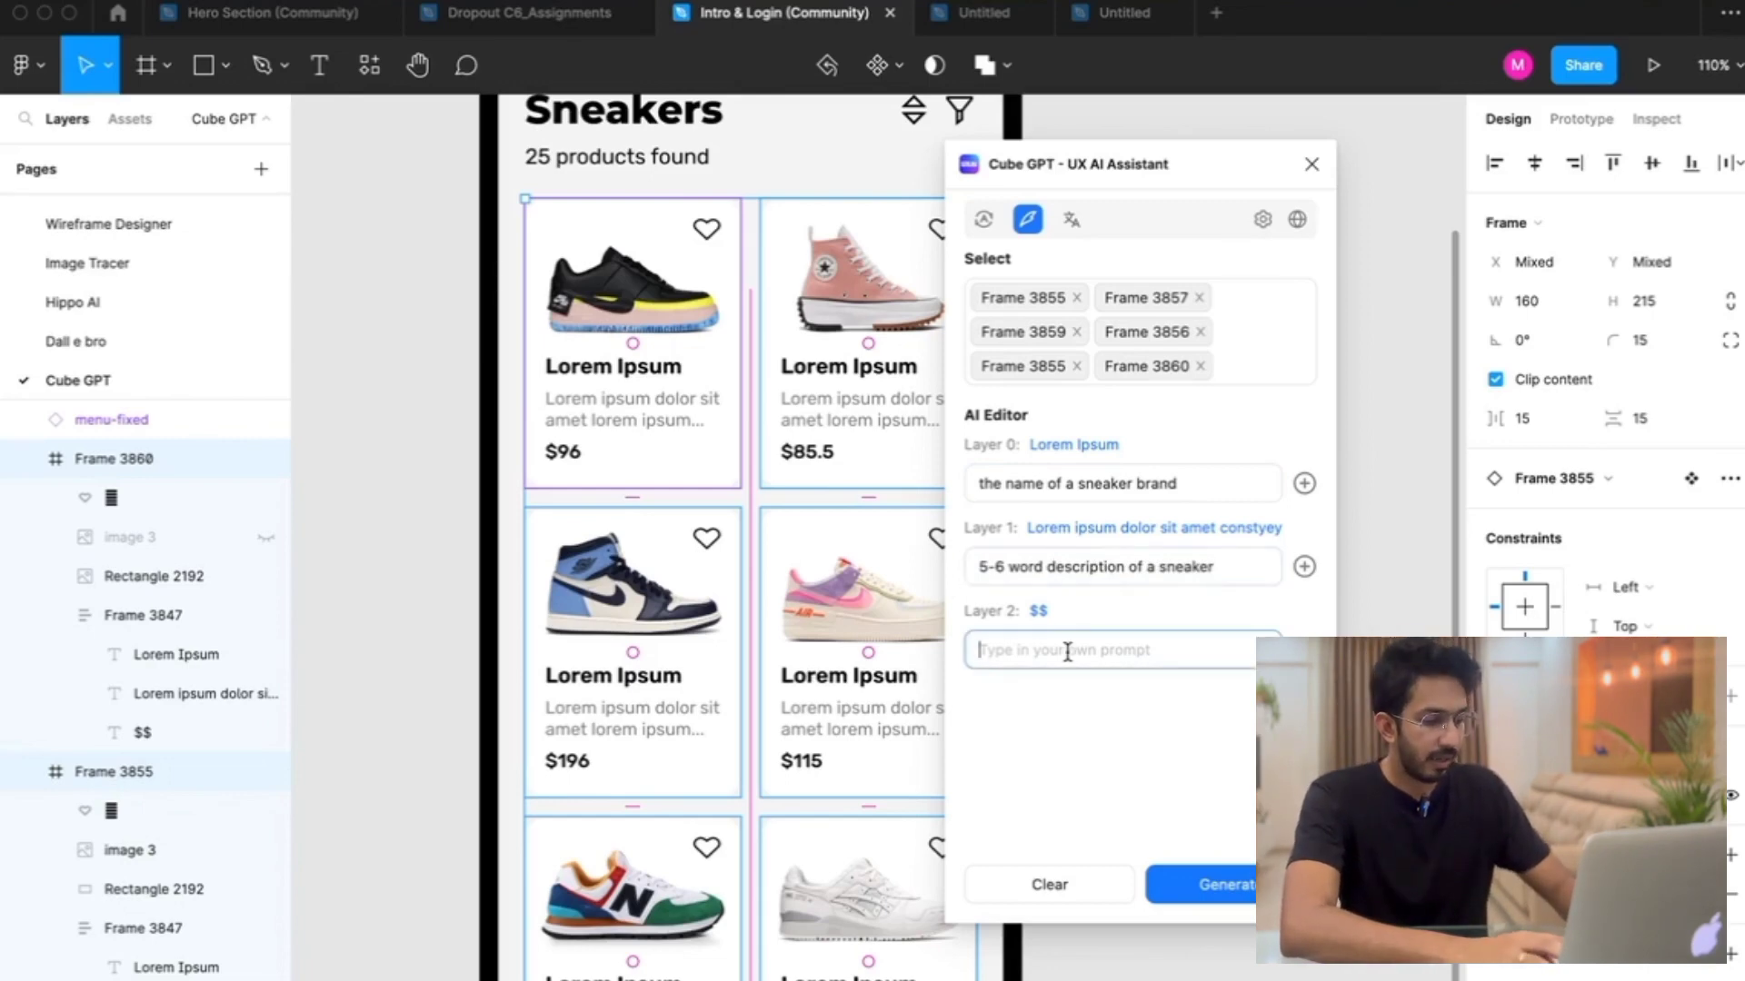
{"action": "type", "text": "price in USD"}
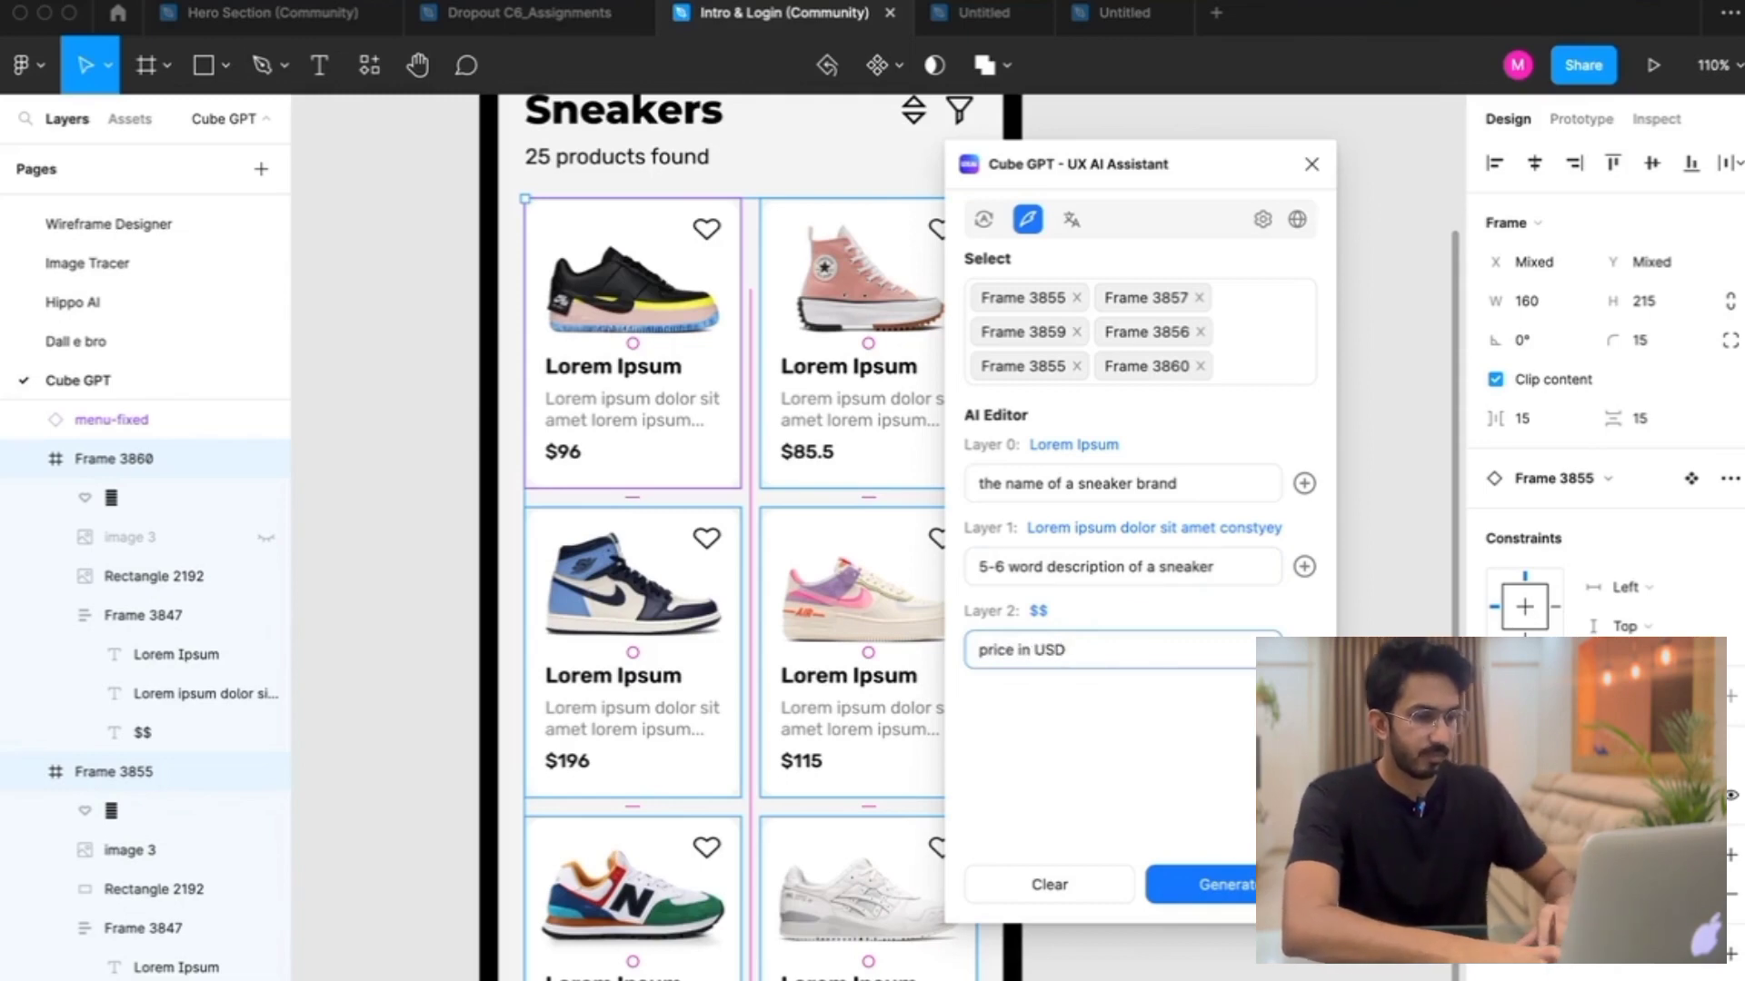
{"action": "left_click", "coordinate": [1201, 885]}
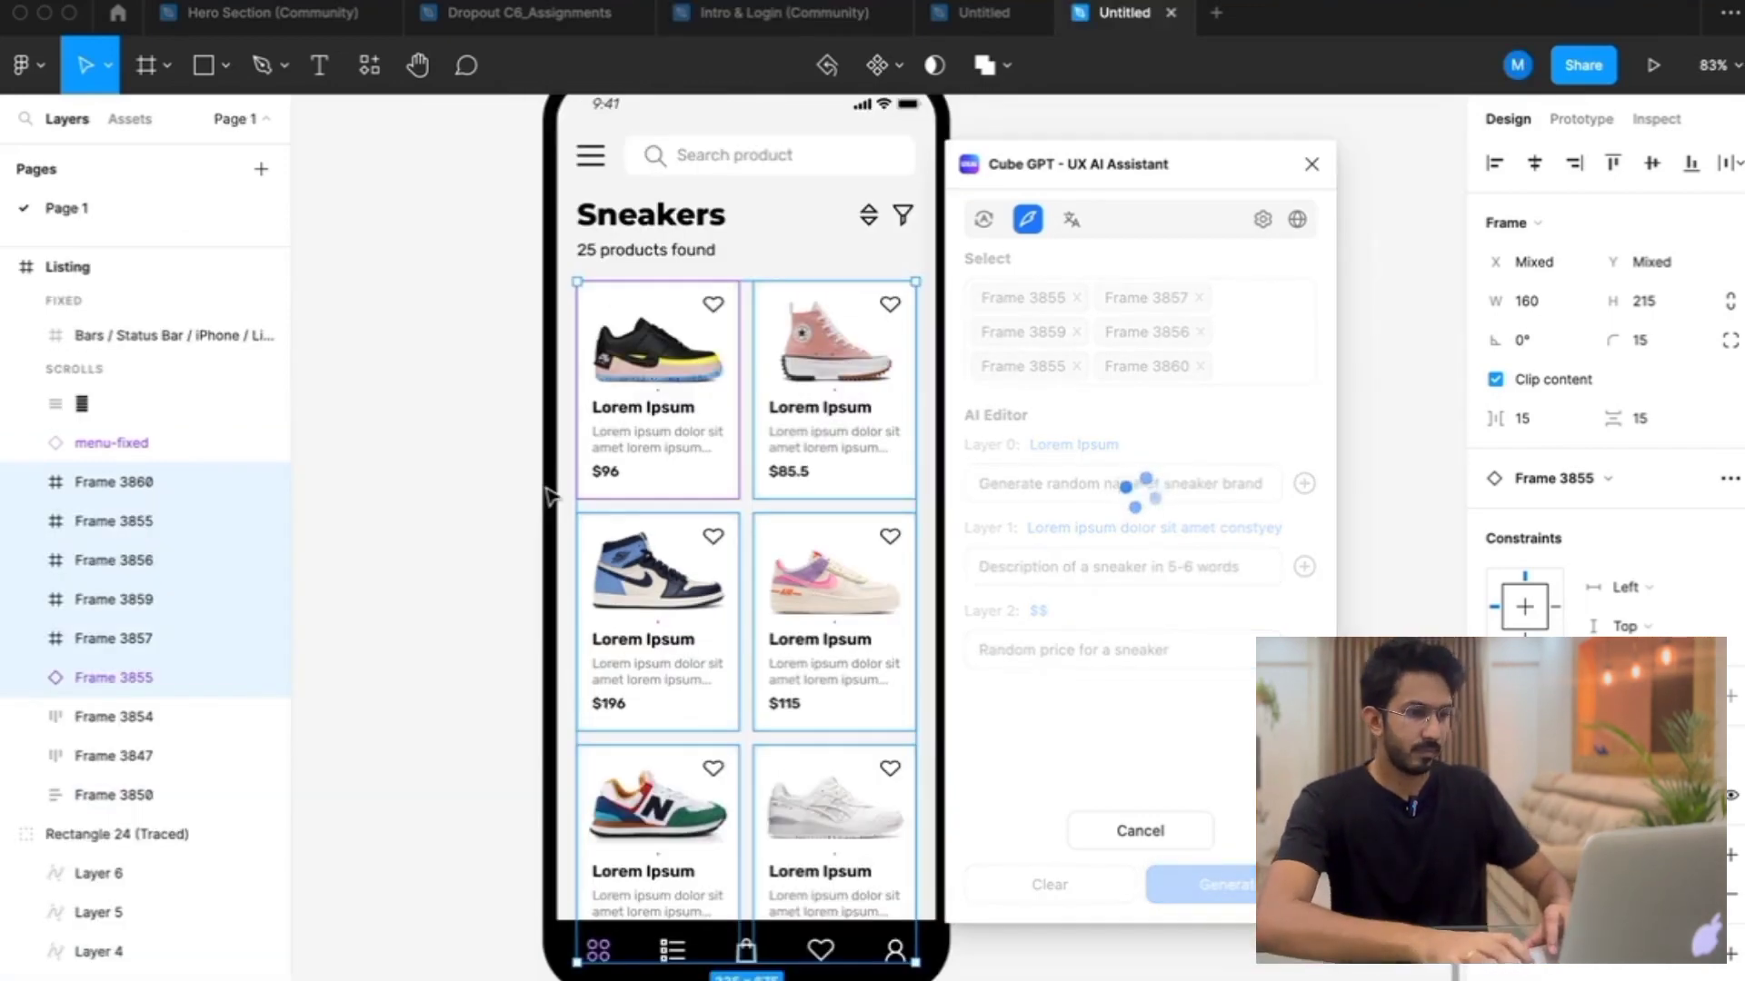